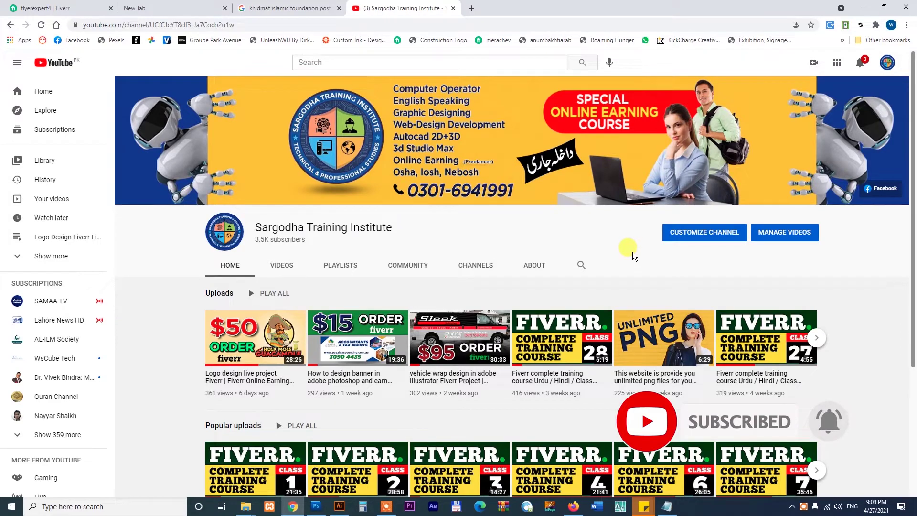
- Bring the trevor1er folder of van reference files to the front in File Explorer
click(51, 4)
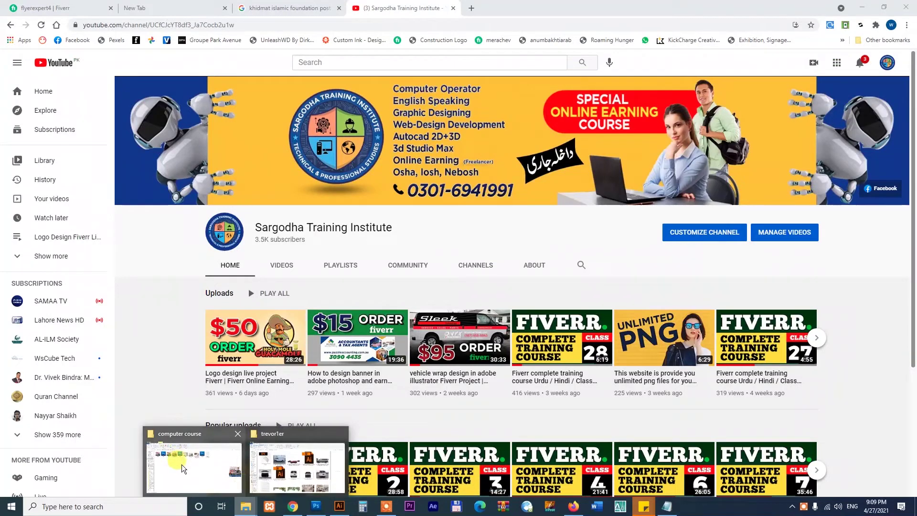
click(306, 470)
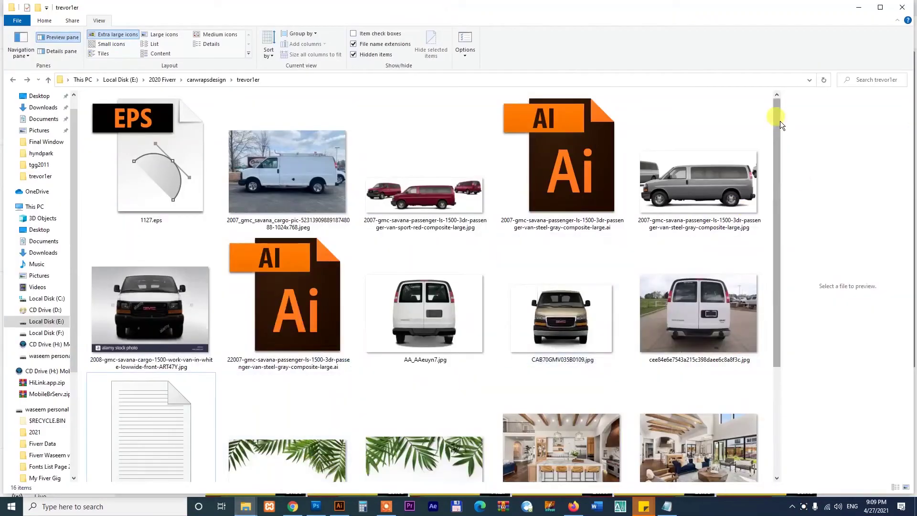
- Open the client's van brief note full-screen and enlarge all of its text
drag(775, 125, 776, 239)
double_click(132, 321)
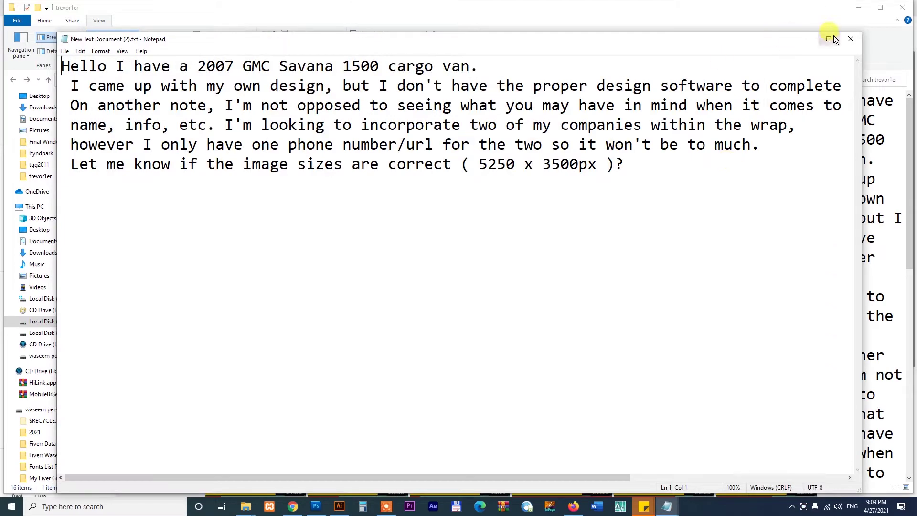
click(830, 39)
key(ctrl+a)
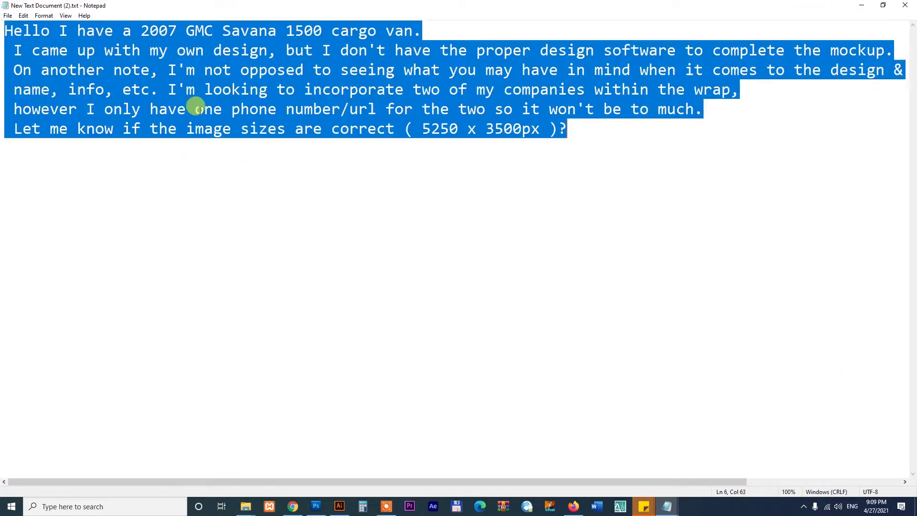
click(51, 16)
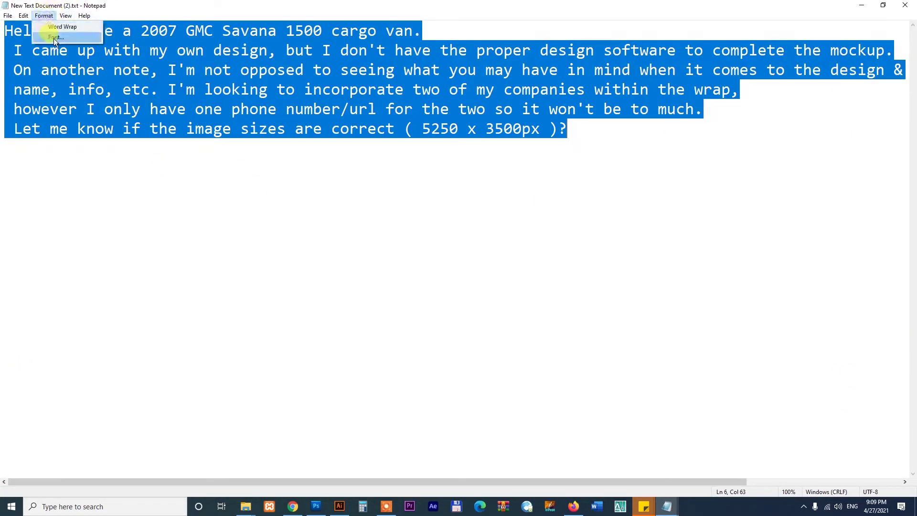
click(54, 38)
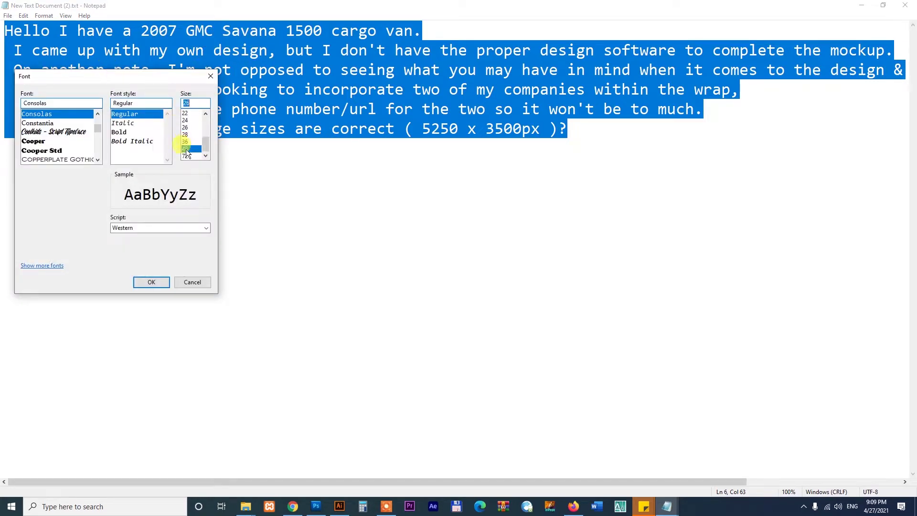
click(152, 282)
- Break the brief's long sentences onto shorter lines, through the 5250 x 3500px question
click(388, 300)
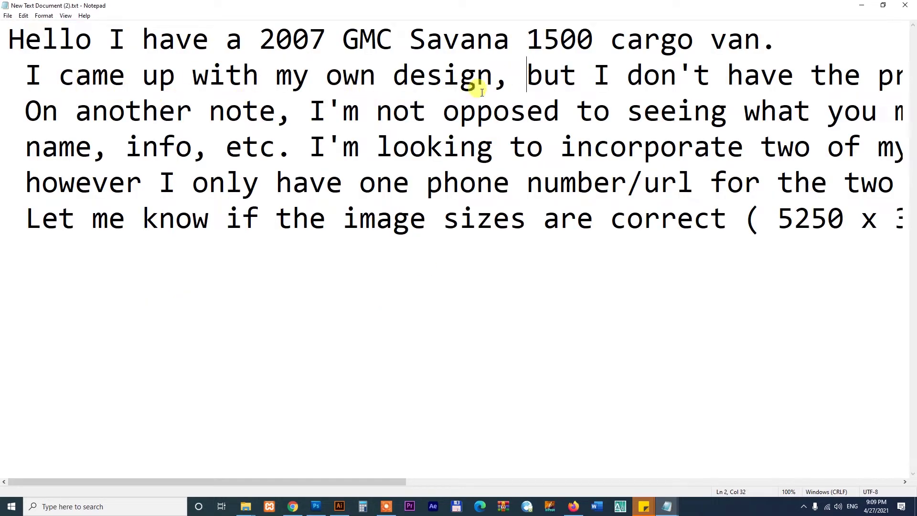
key(Return)
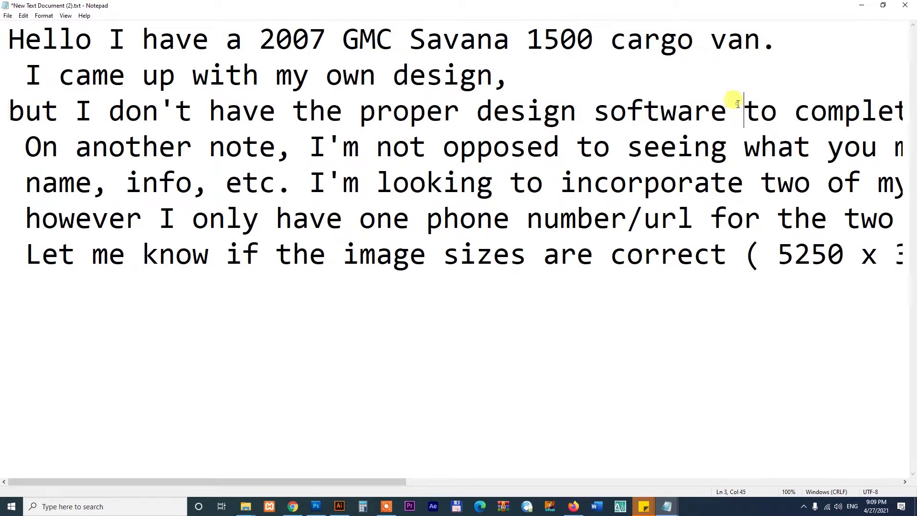
key(Return)
click(398, 149)
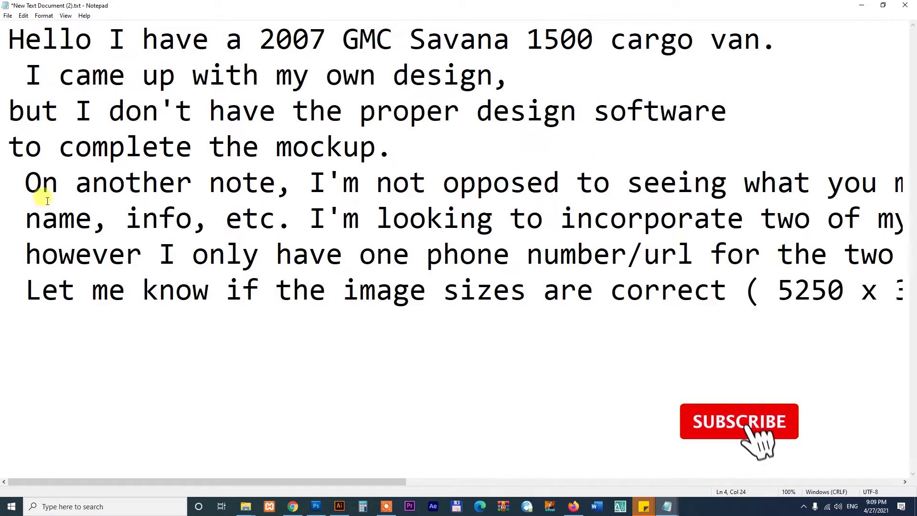
click(568, 180)
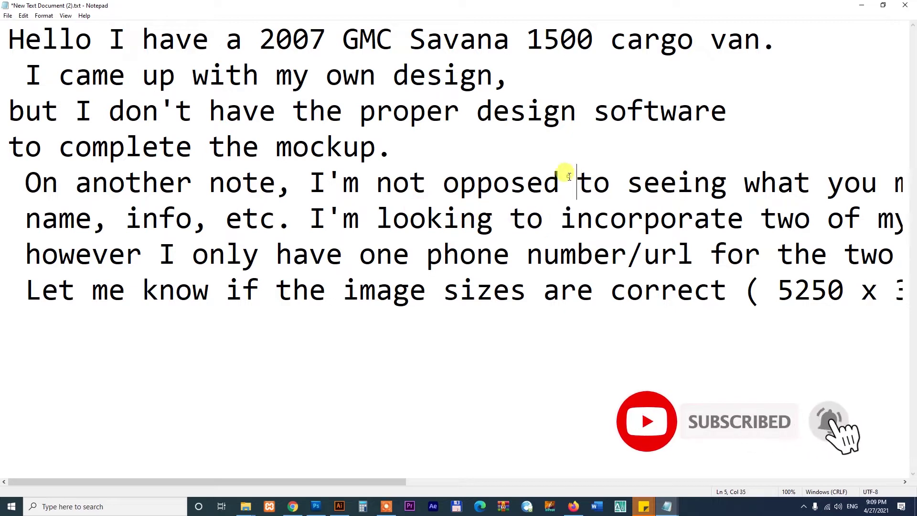
key(Return)
click(685, 217)
key(Return)
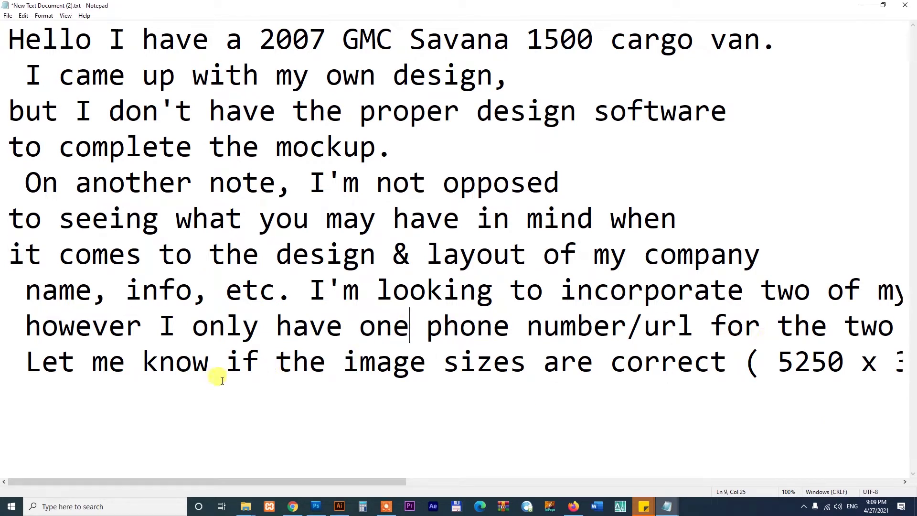
key(Return)
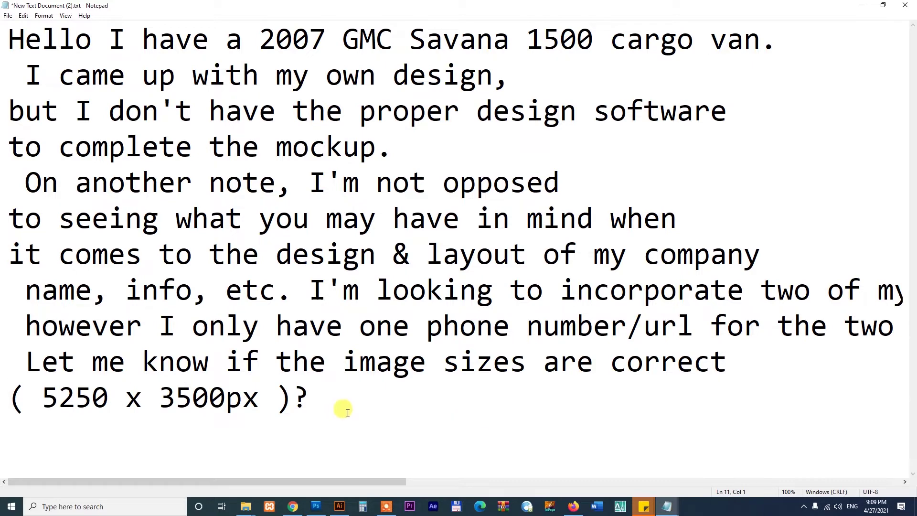
- Preview the driver and passenger sides wrap image and both palm leaves images
click(285, 475)
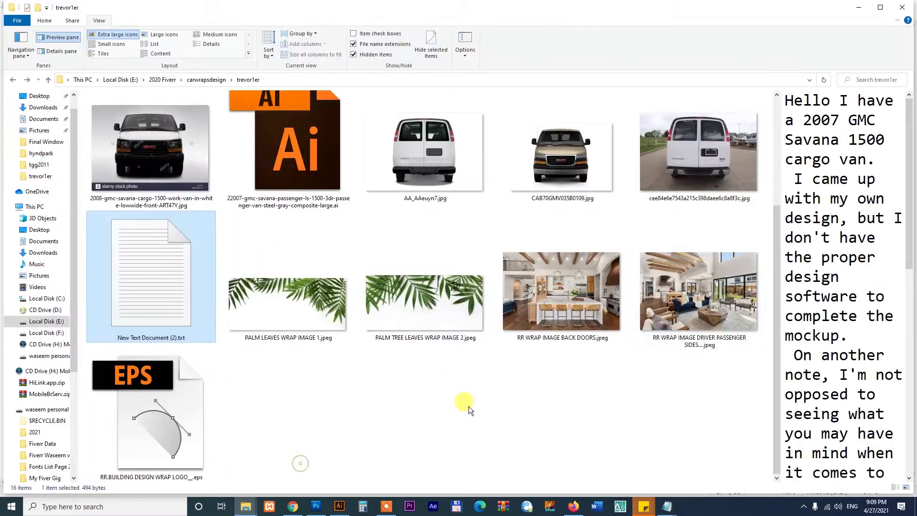
click(707, 310)
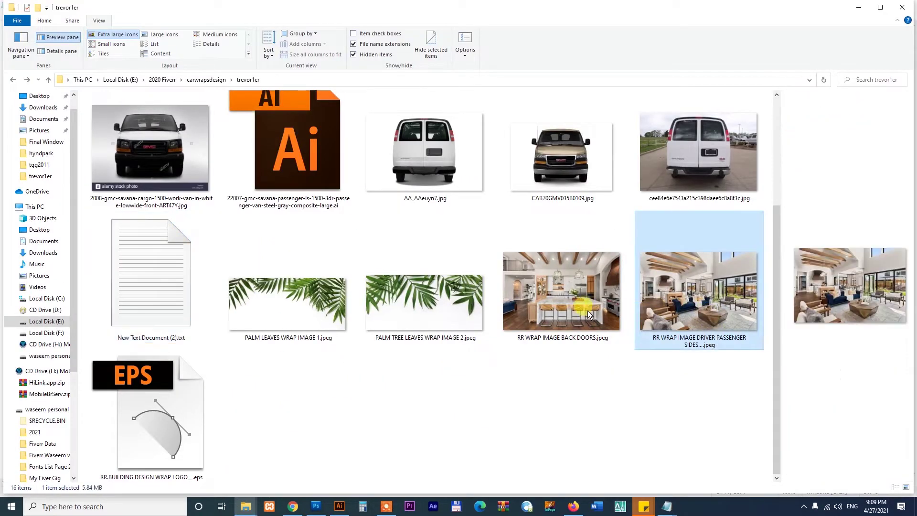
click(461, 323)
click(317, 313)
click(420, 300)
click(351, 305)
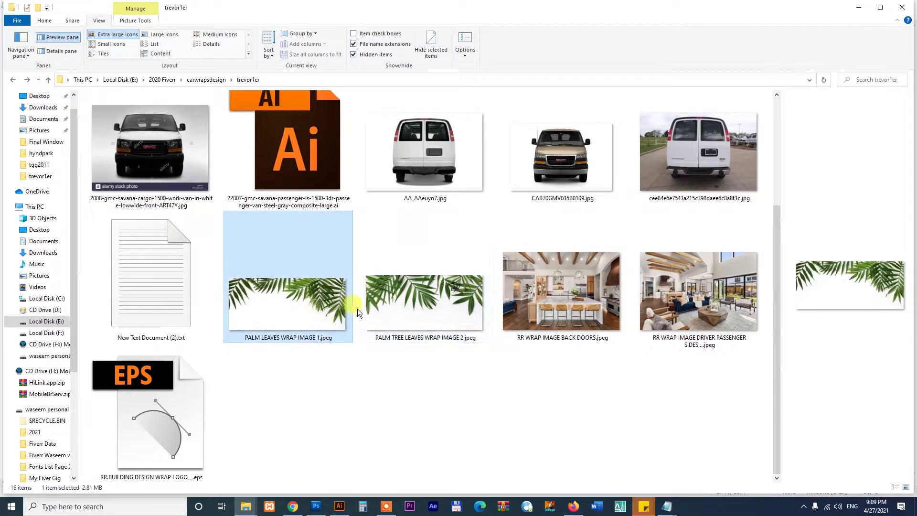
click(408, 312)
- Preview the blue wave 1127.eps and the RR logo file, then bring Illustrator forward
scroll(440, 352, up, 3)
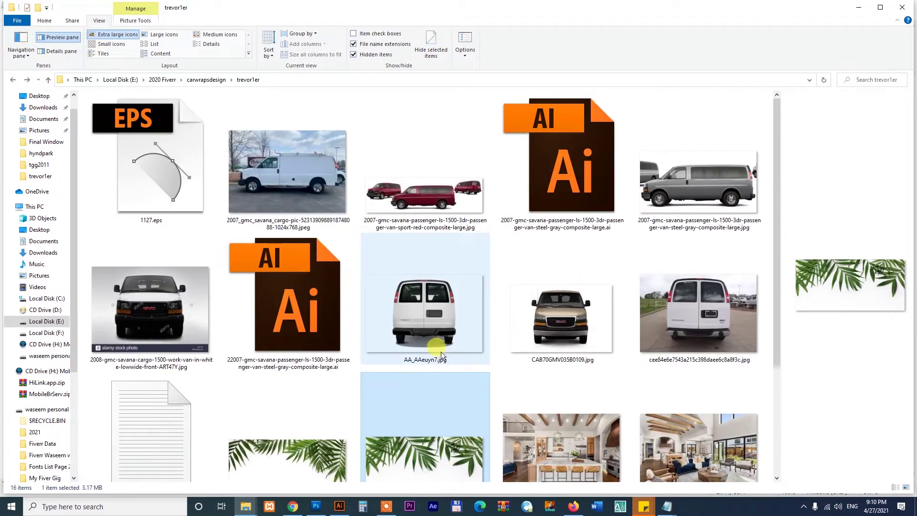
click(144, 189)
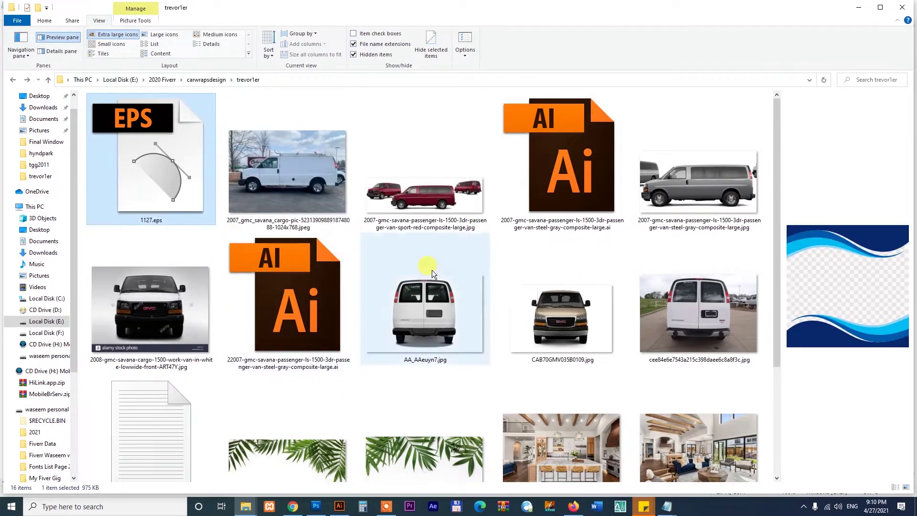
scroll(287, 334, down, 3)
click(144, 459)
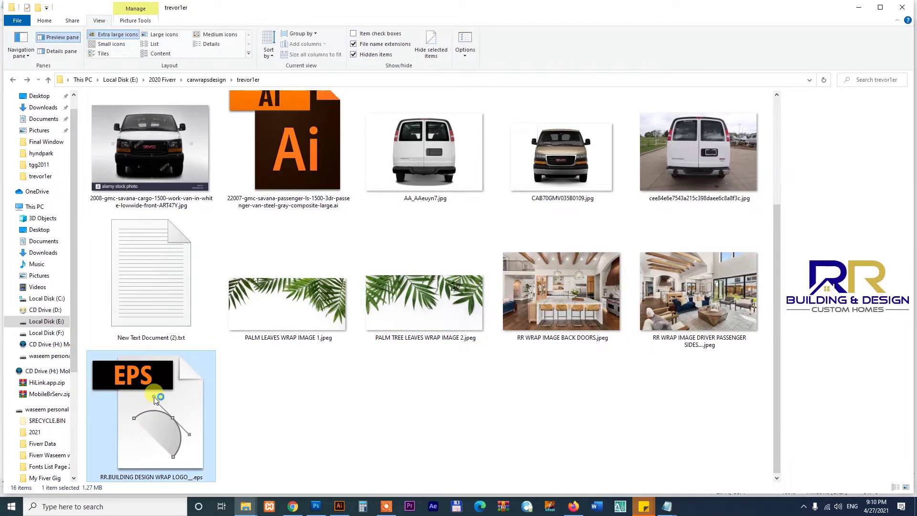
click(339, 506)
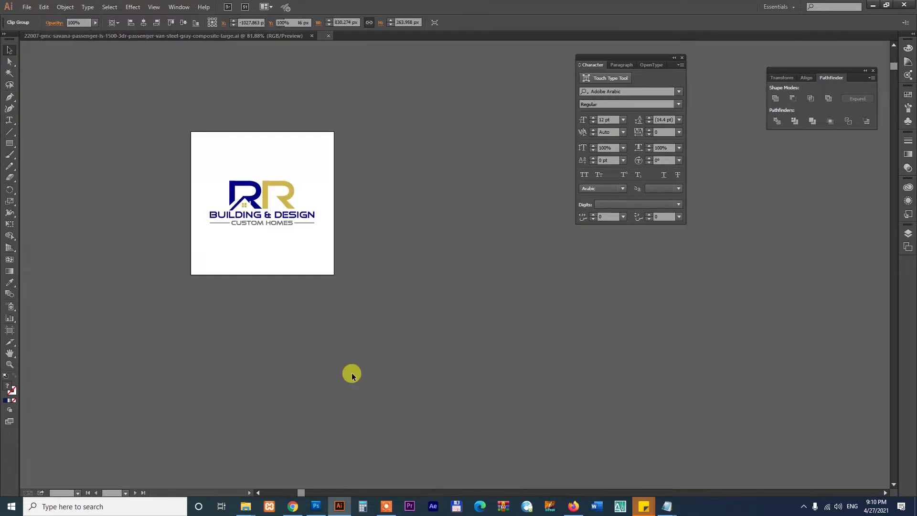
- Zoom in on the RR logo, move the Character panel aside, and check it is an editable group
key(z)
drag(219, 190, 332, 228)
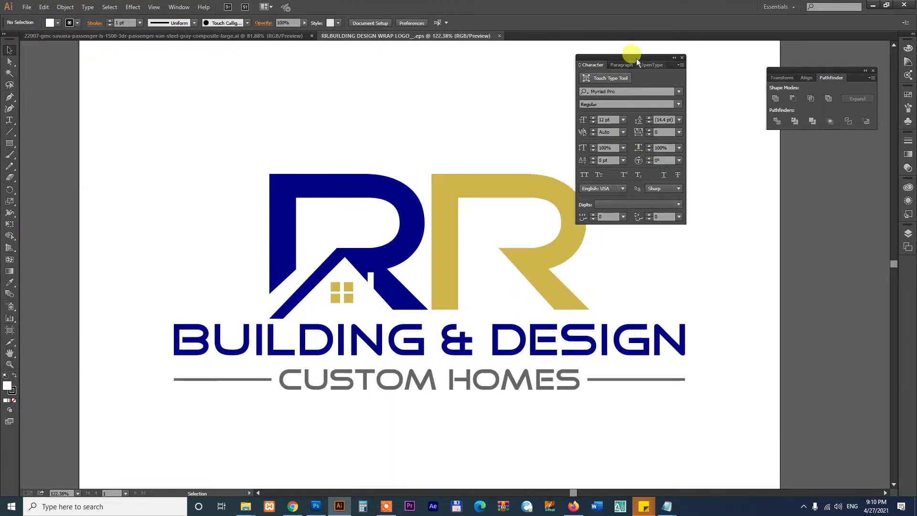
drag(636, 59, 818, 155)
click(449, 243)
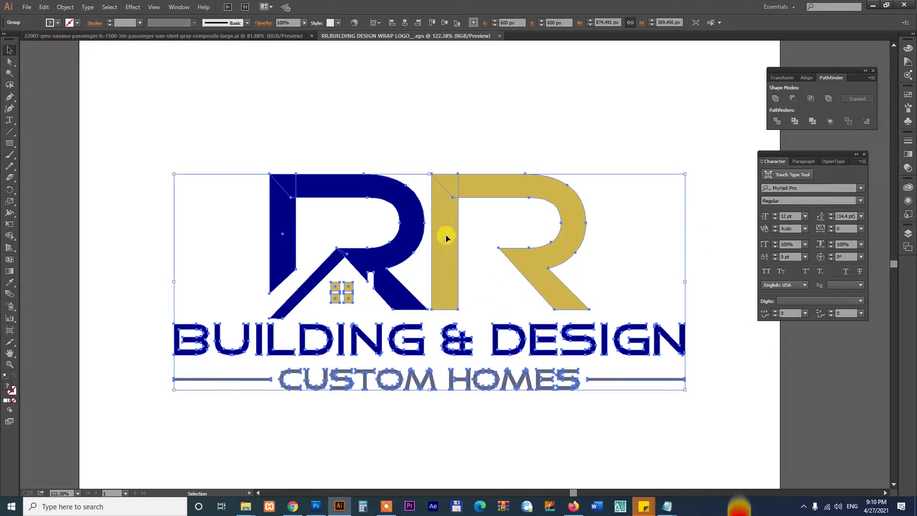
click(409, 129)
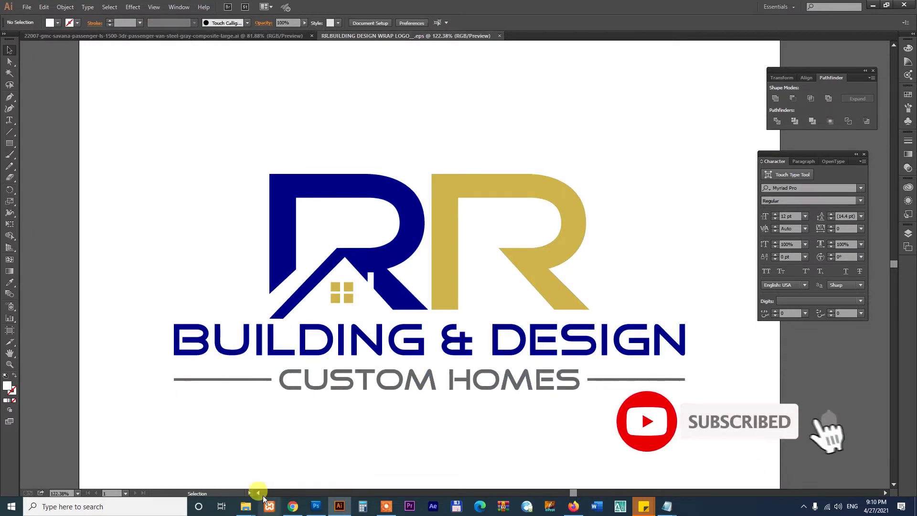
mouse_move(245, 506)
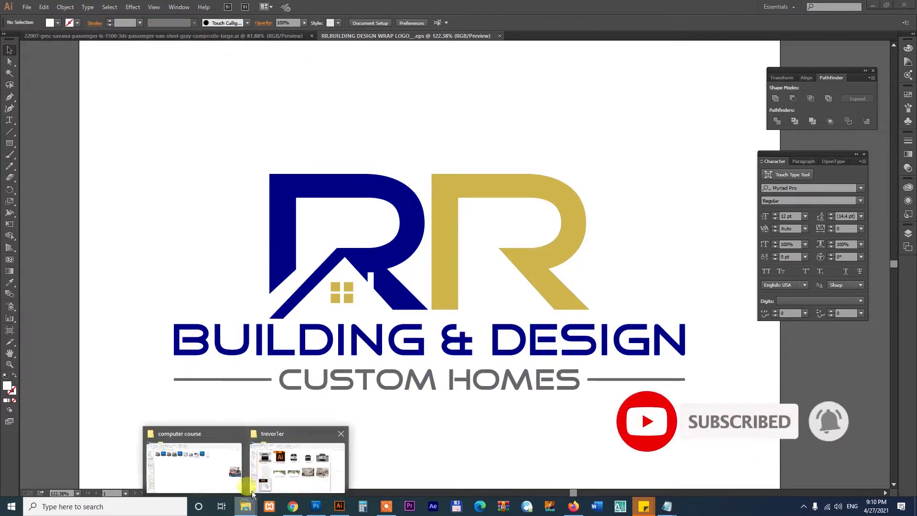
click(282, 468)
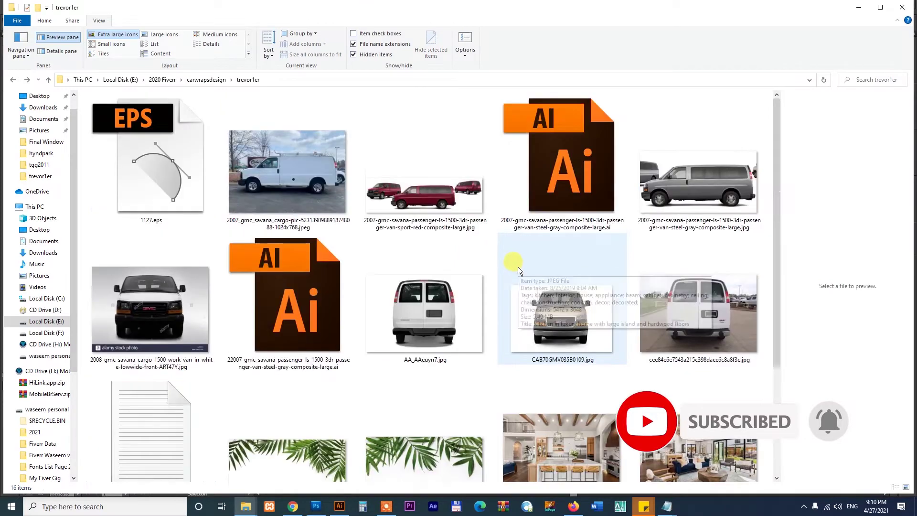
- Preview the gray van files, then select '2007 GMC Savana 1500' in the client's brief
click(559, 174)
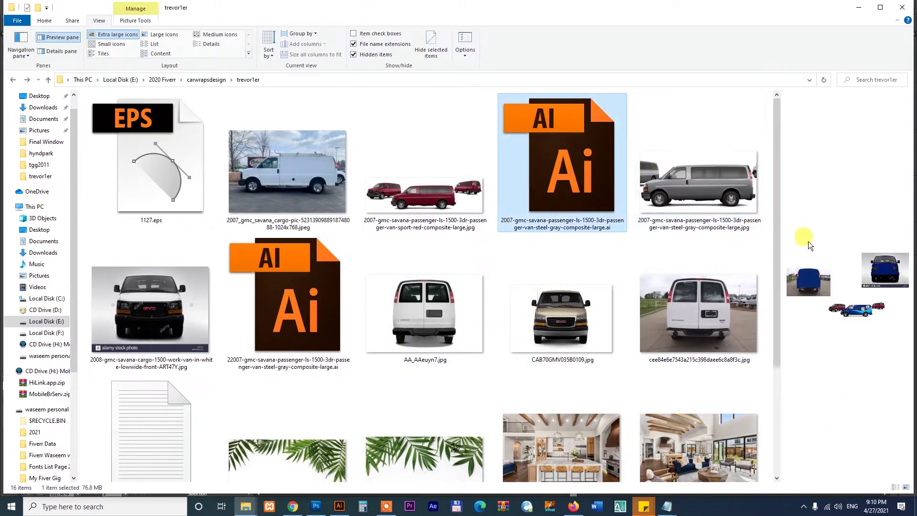
click(289, 311)
click(687, 183)
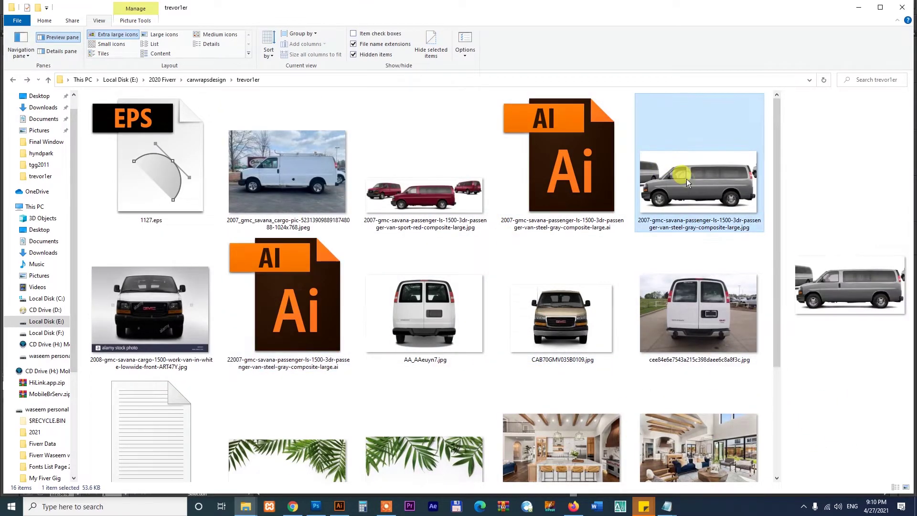
scroll(469, 317, down, 3)
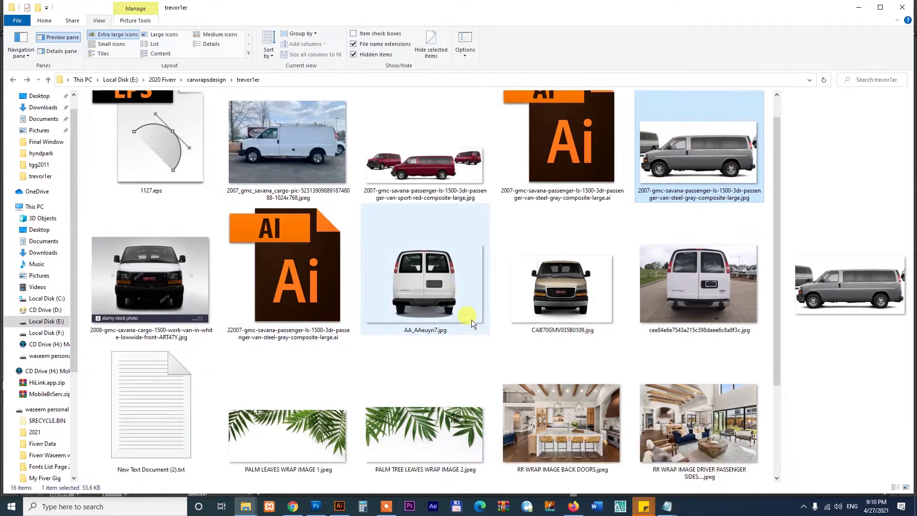
mouse_move(667, 506)
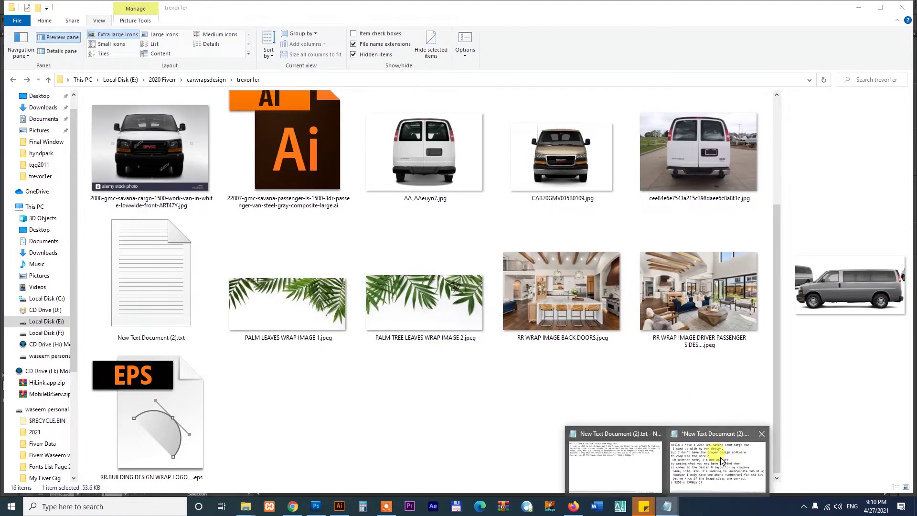
click(673, 431)
drag(252, 34, 711, 39)
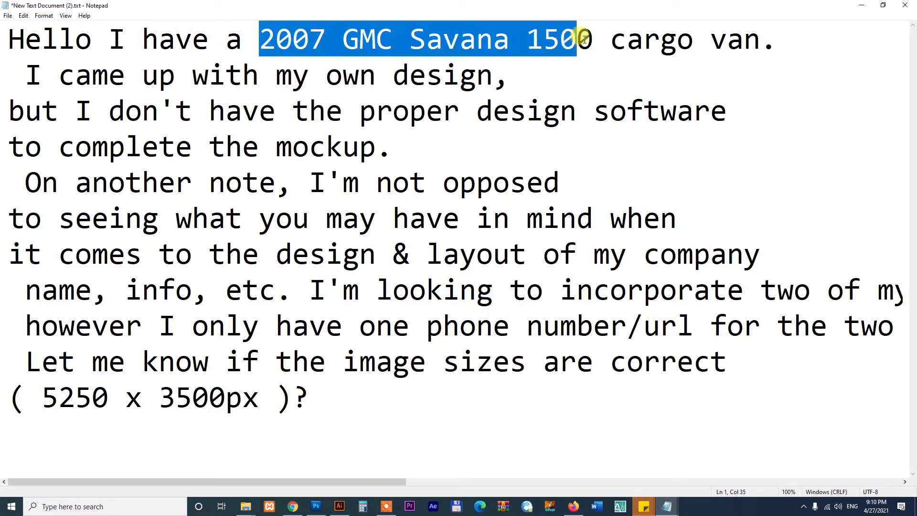
- Search Google Images for the pasted van model '2007 GMC Savana 1500'
click(293, 506)
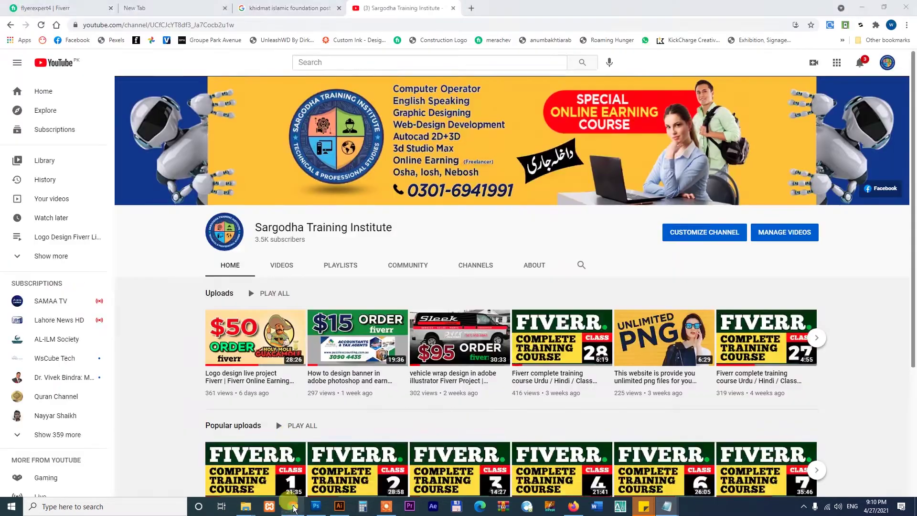
click(468, 8)
click(473, 24)
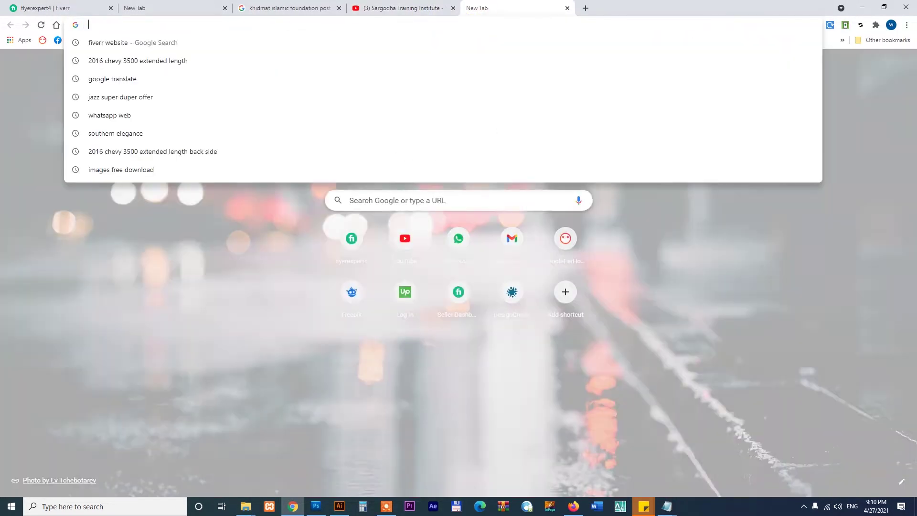
text(2007 GMC Savana 1500 cargo)
key(Return)
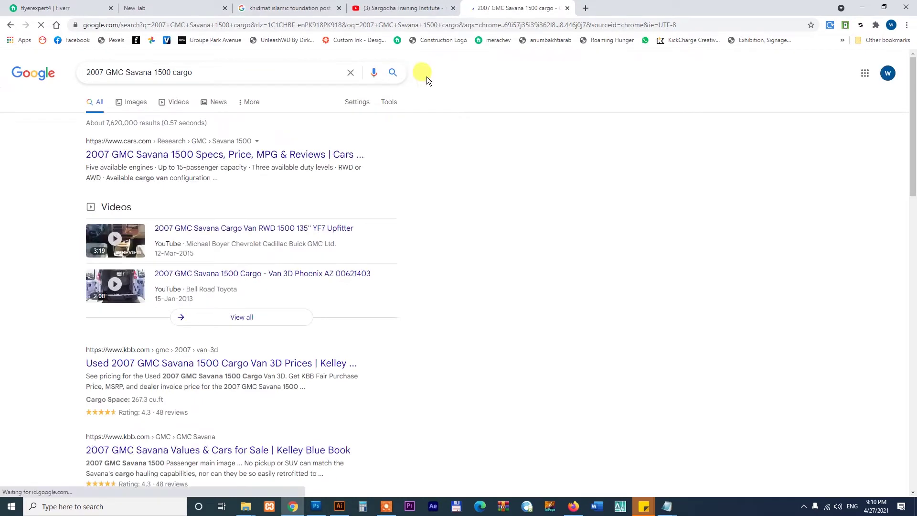
click(141, 104)
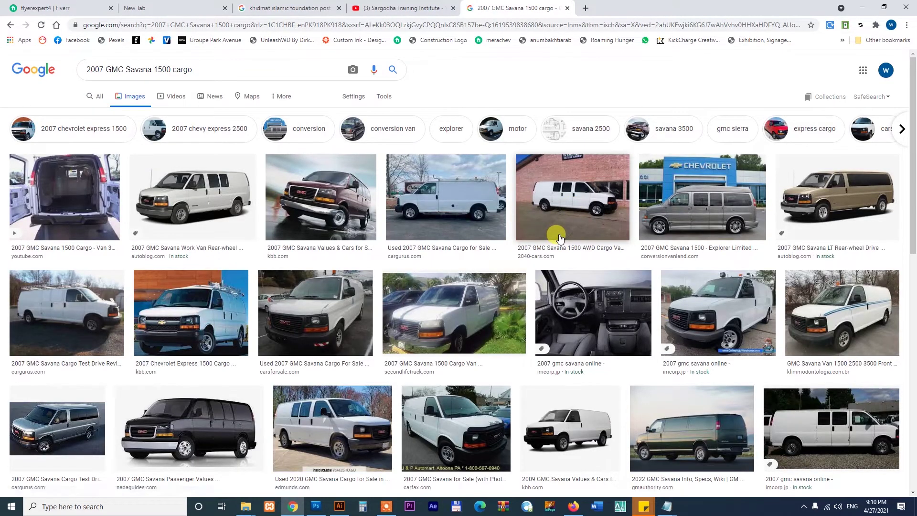
- Save the side-view white van photo and show the download in its folder
click(446, 202)
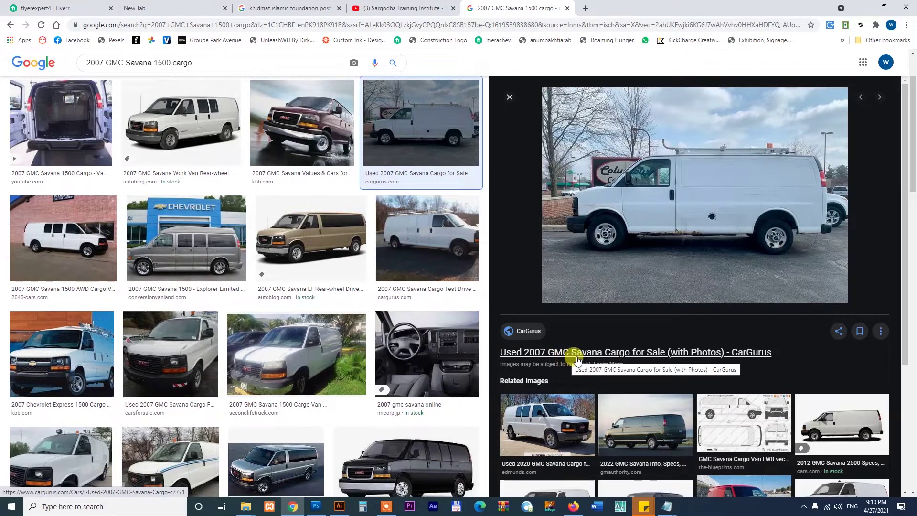
right_click(663, 199)
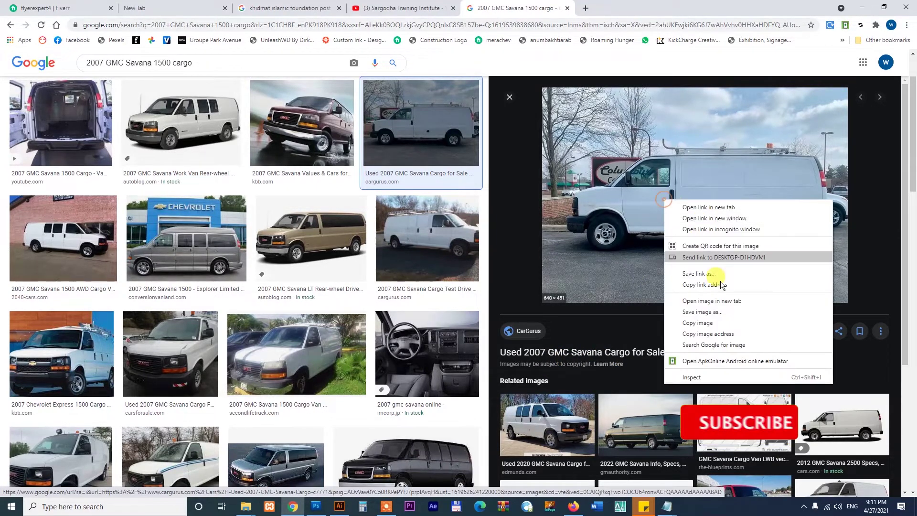
click(705, 323)
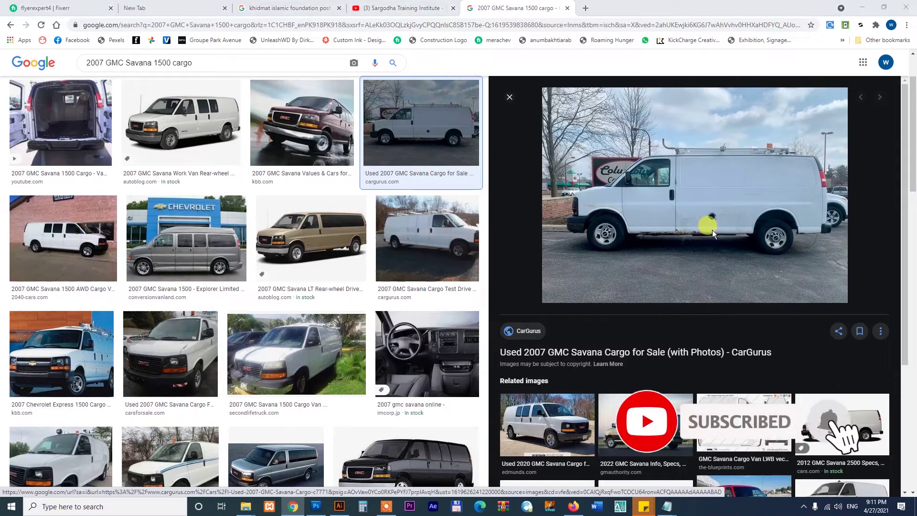
click(789, 329)
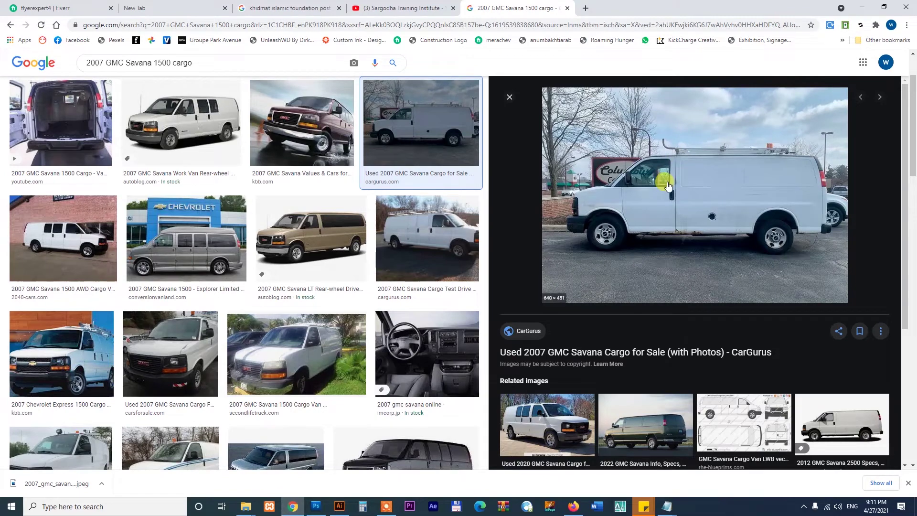
click(101, 487)
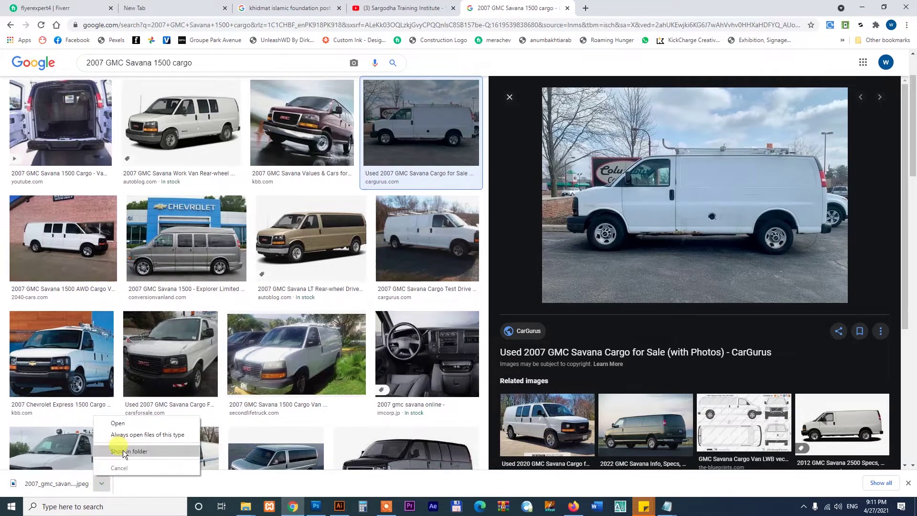
click(124, 449)
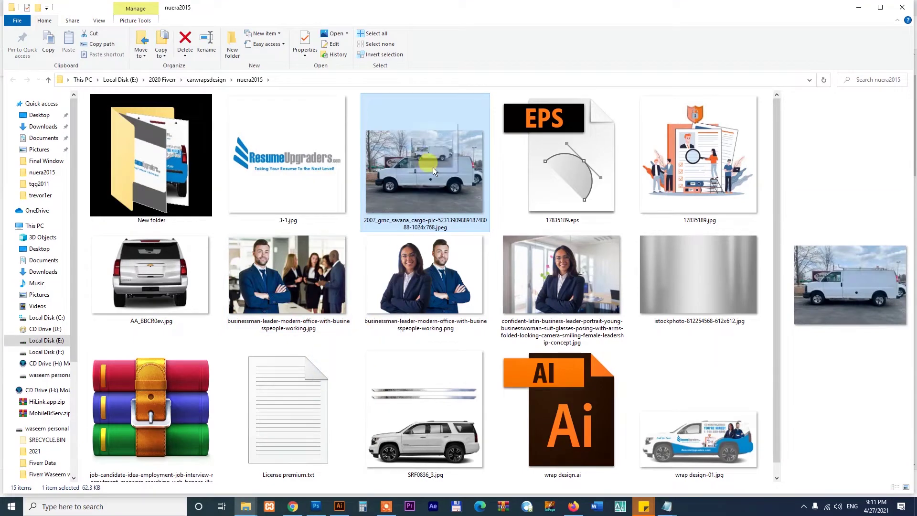
drag(408, 222, 36, 363)
click(45, 340)
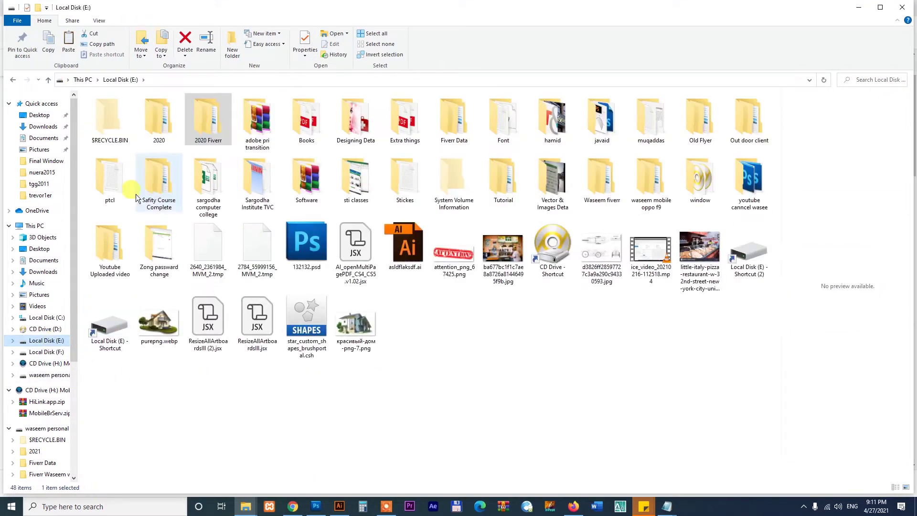
double_click(205, 116)
double_click(125, 128)
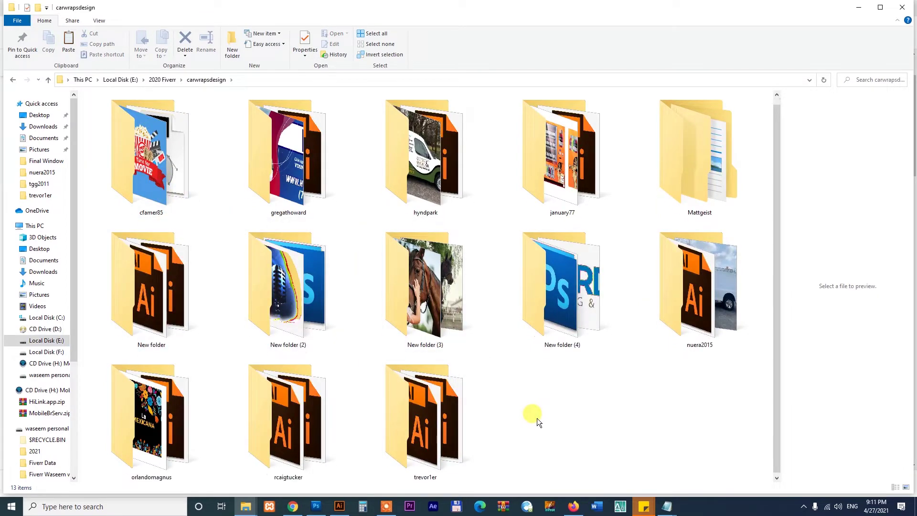
double_click(429, 408)
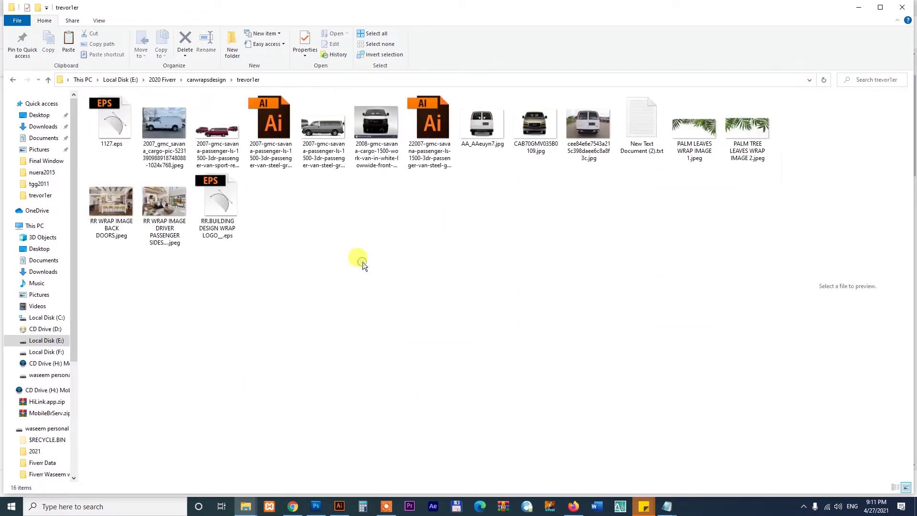
key(ctrl+v)
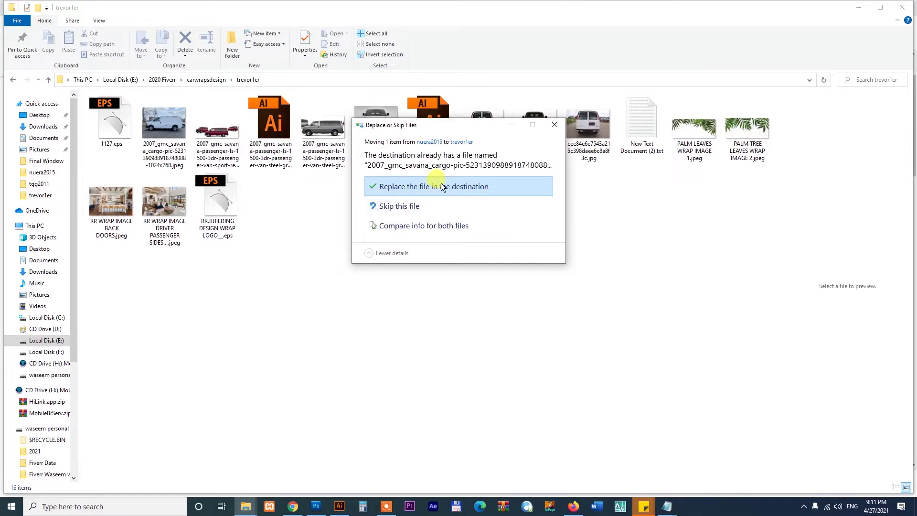
click(440, 186)
drag(227, 209, 554, 22)
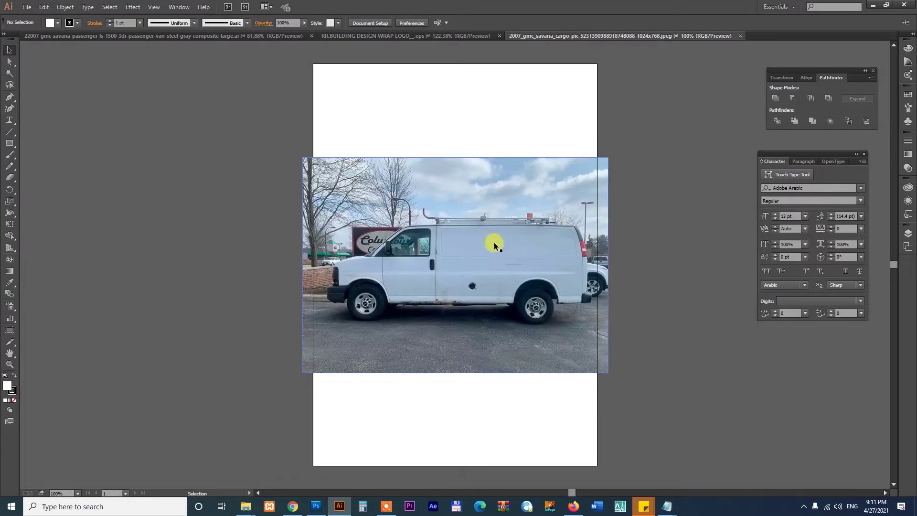
- Fit the artboard to the selected van photo and zoom in on it
click(504, 207)
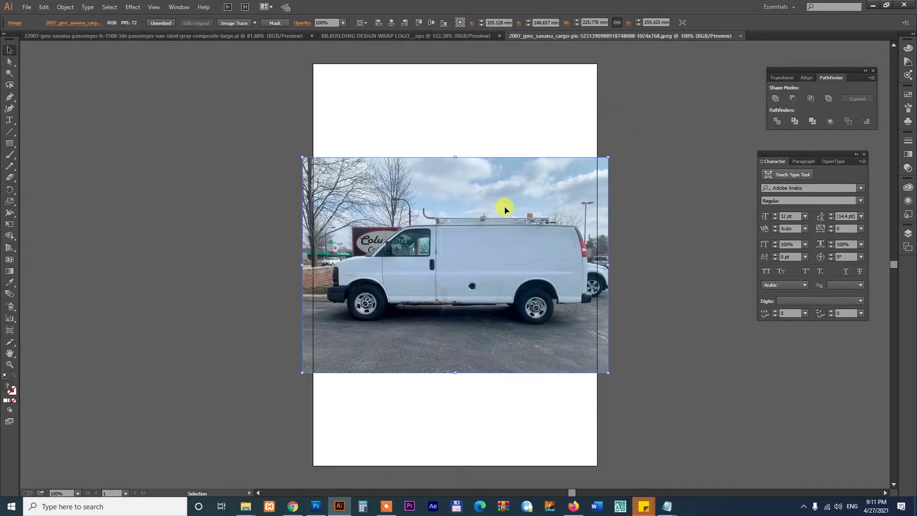
click(65, 7)
mouse_move(82, 329)
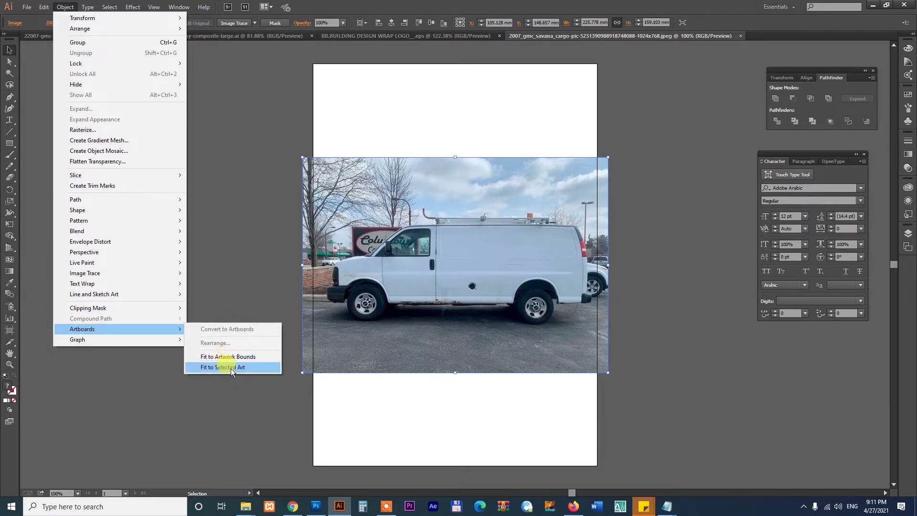
click(231, 367)
scroll(562, 243, right, 4)
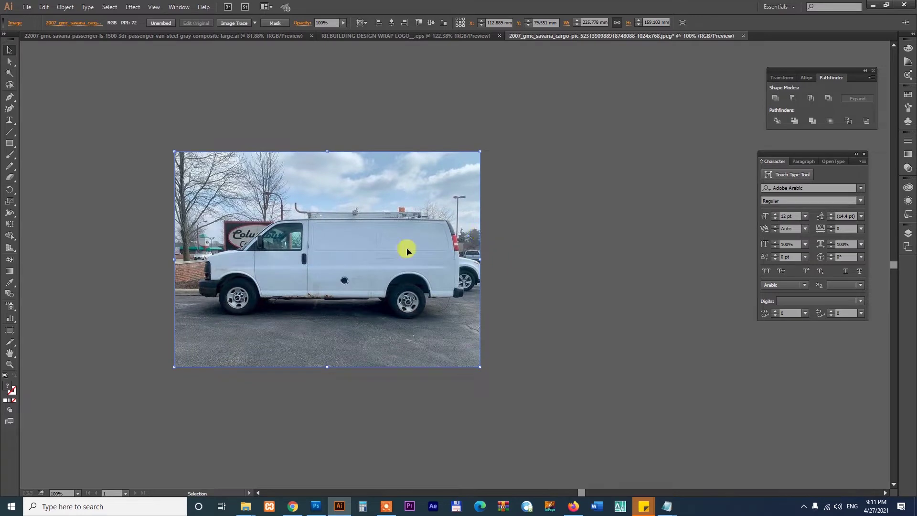
drag(154, 133, 559, 386)
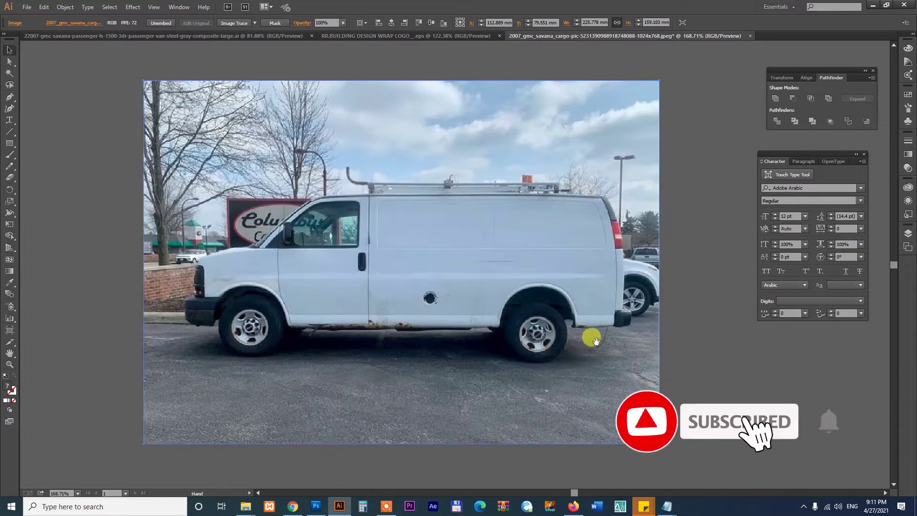
drag(596, 341, 576, 340)
- Show rulers and add a horizontal guide just below the van's body
key(ctrl+r)
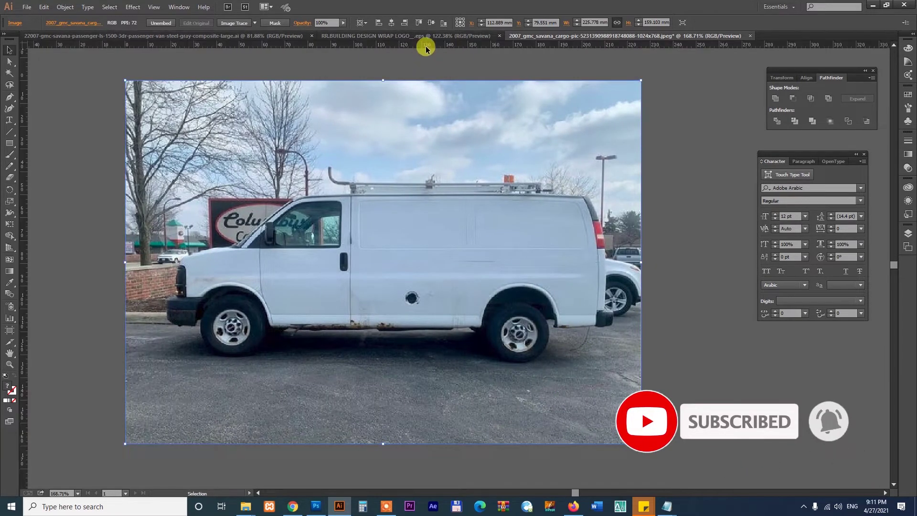
drag(425, 45, 423, 330)
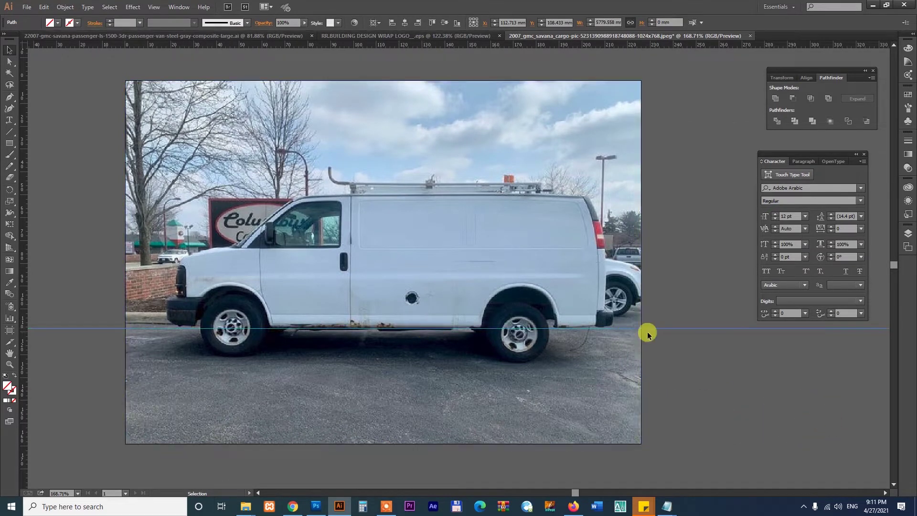
click(351, 344)
click(444, 286)
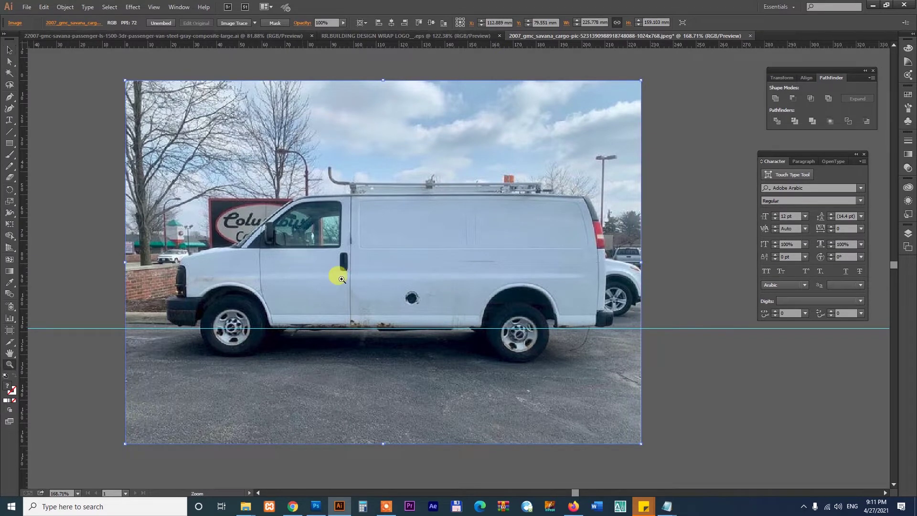
drag(342, 279, 532, 345)
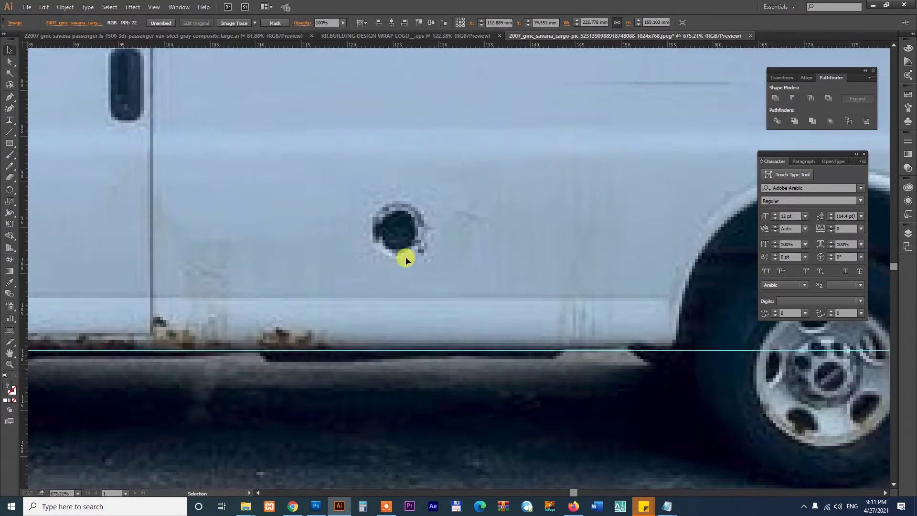
key(ctrl+minus)
key(ctrl+minus)
key(ctrl+minus)
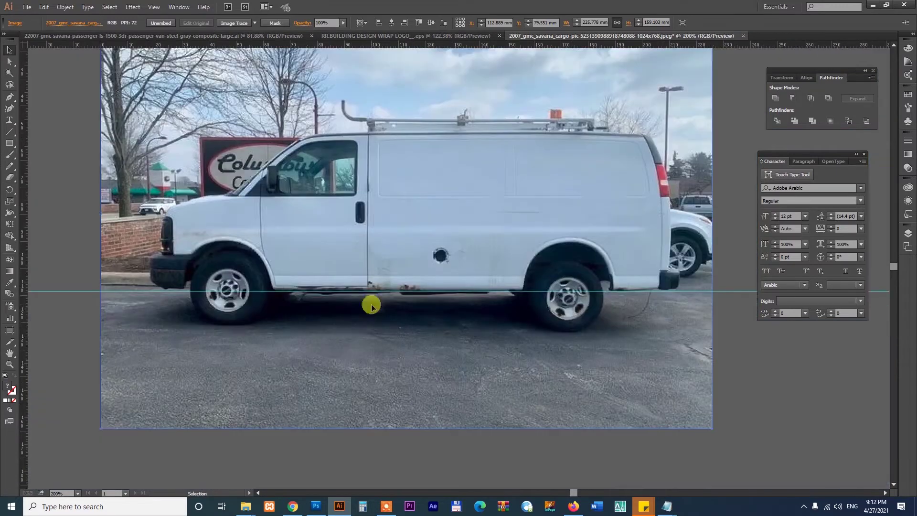
drag(429, 188, 421, 250)
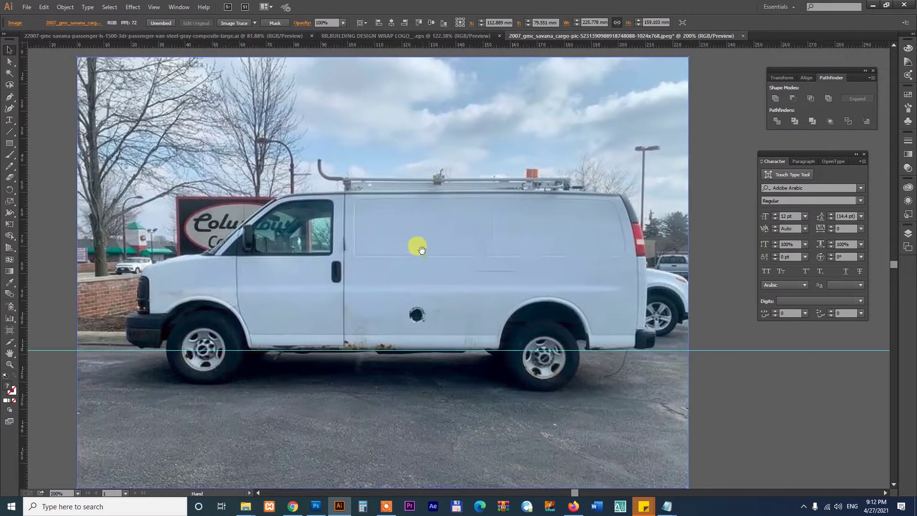
click(246, 507)
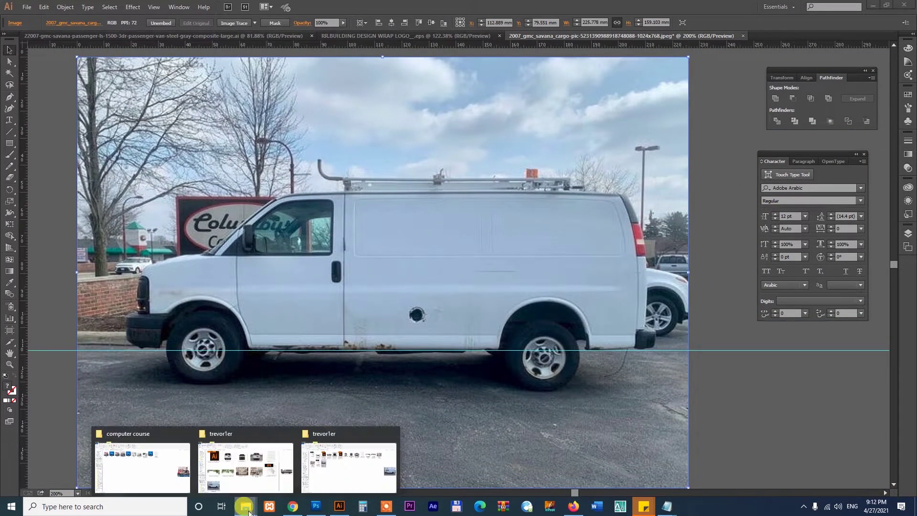
- Open the white van jpeg from the trevor1er folder in Photoshop
click(343, 463)
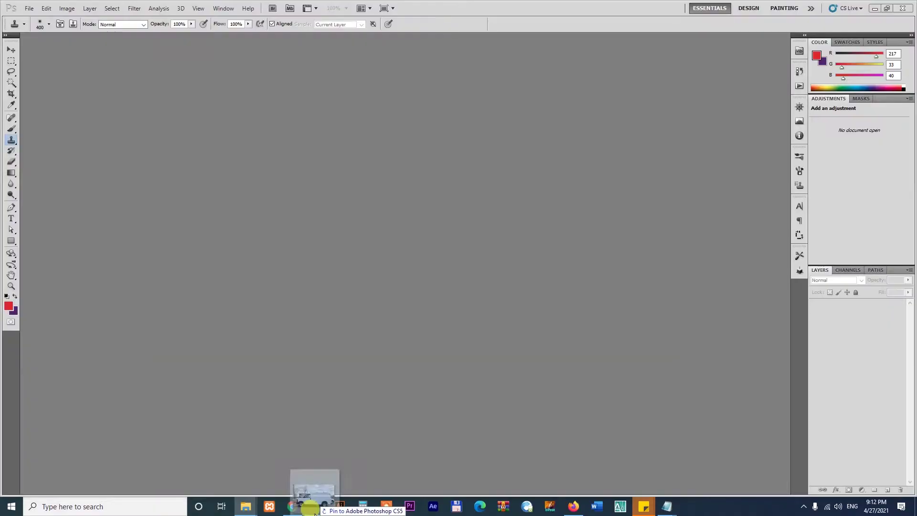
drag(225, 201, 389, 272)
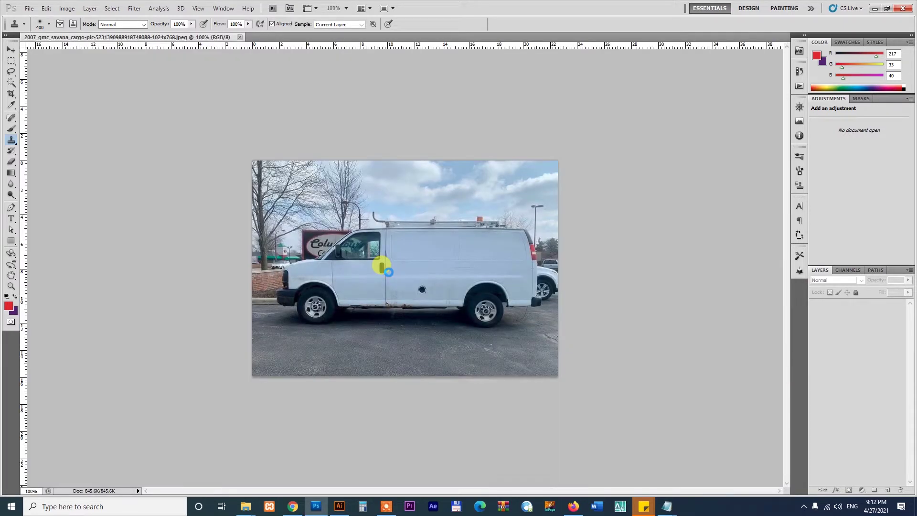
- Cover the dark hole and rear rust spot with copied patches of clean white panel
key(z)
mouse_move(475, 299)
mouse_down()
mouse_move(543, 349)
mouse_move(471, 303)
mouse_up()
key(m)
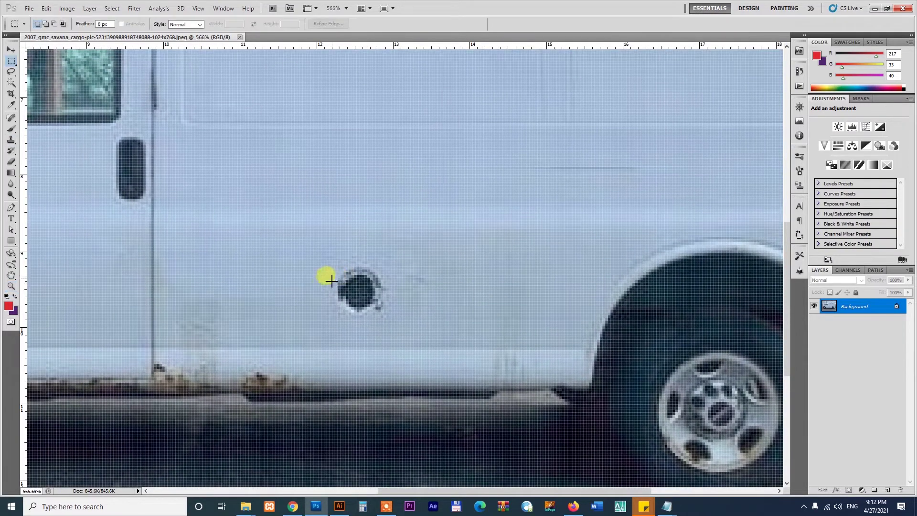
click(317, 329)
key(v)
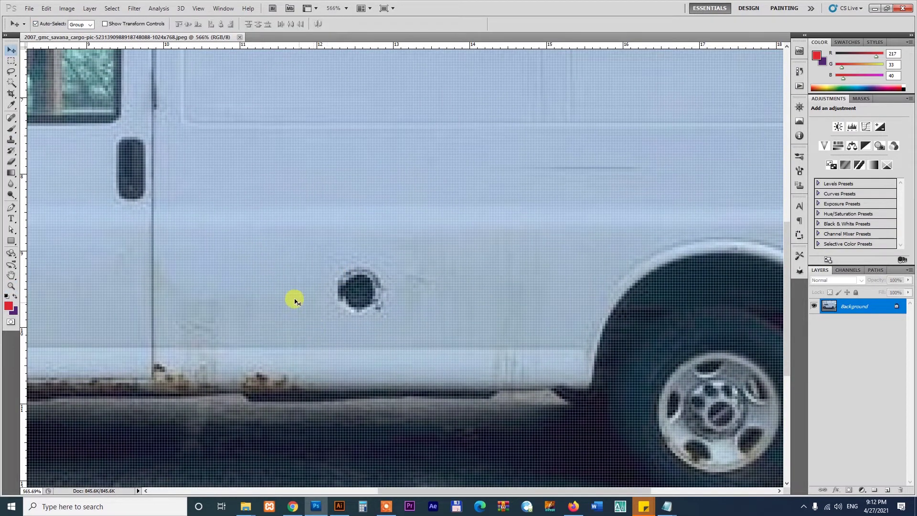
drag(286, 283, 428, 297)
key(m)
click(413, 335)
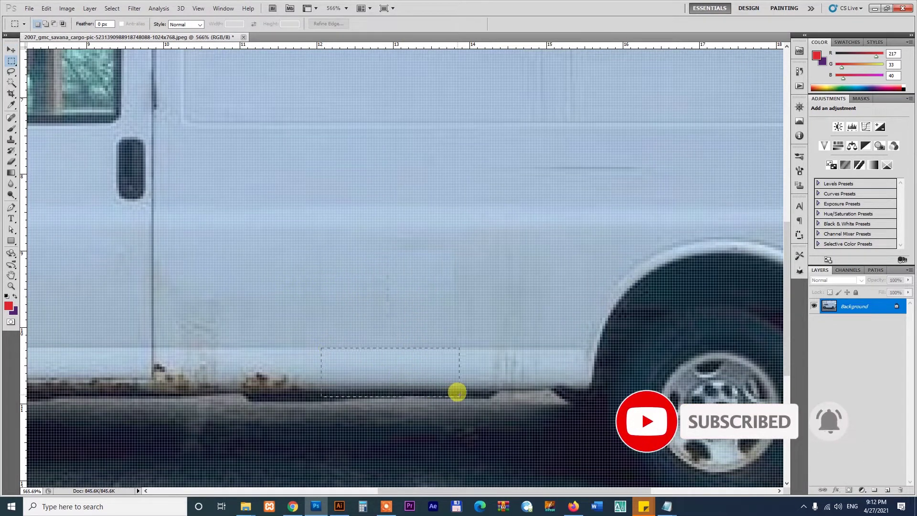
key(v)
drag(426, 371, 269, 367)
key(ctrl+d)
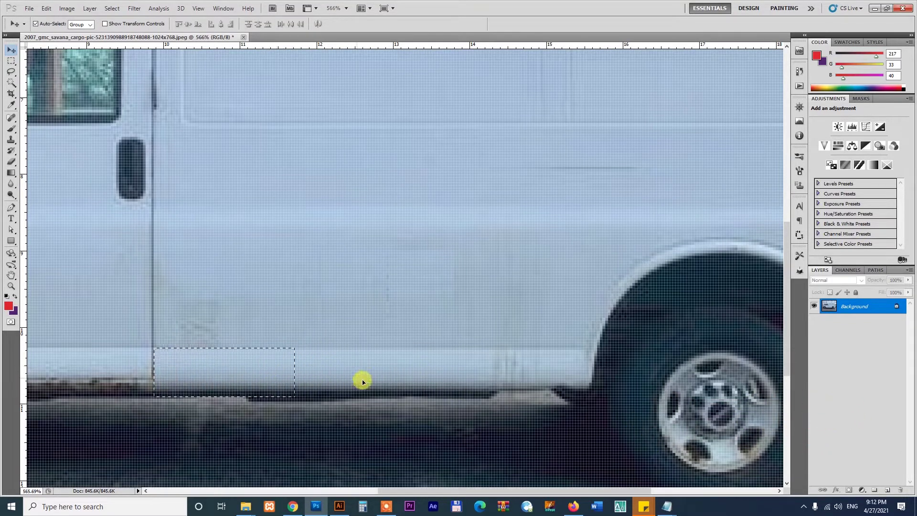
- Patch the rust along the front of the lower sill, then zoom out to the whole van
drag(363, 381, 630, 323)
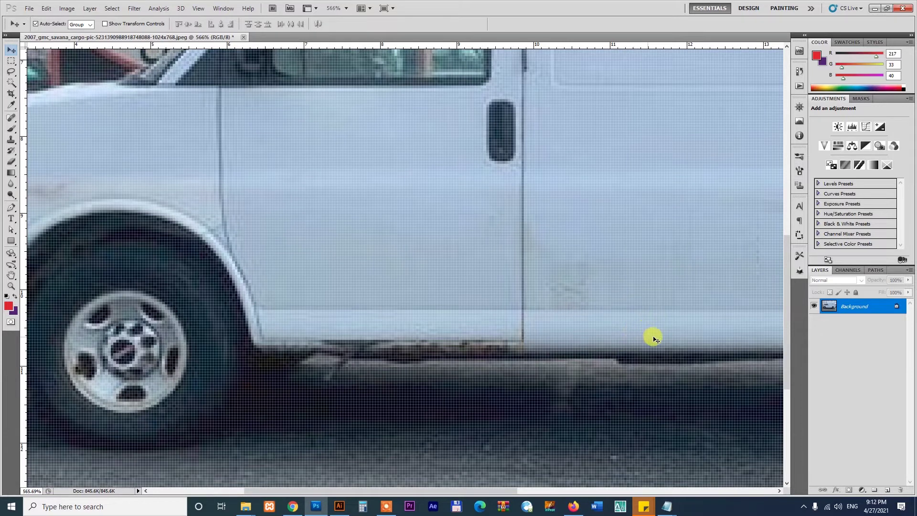
key(ctrl+shift+d)
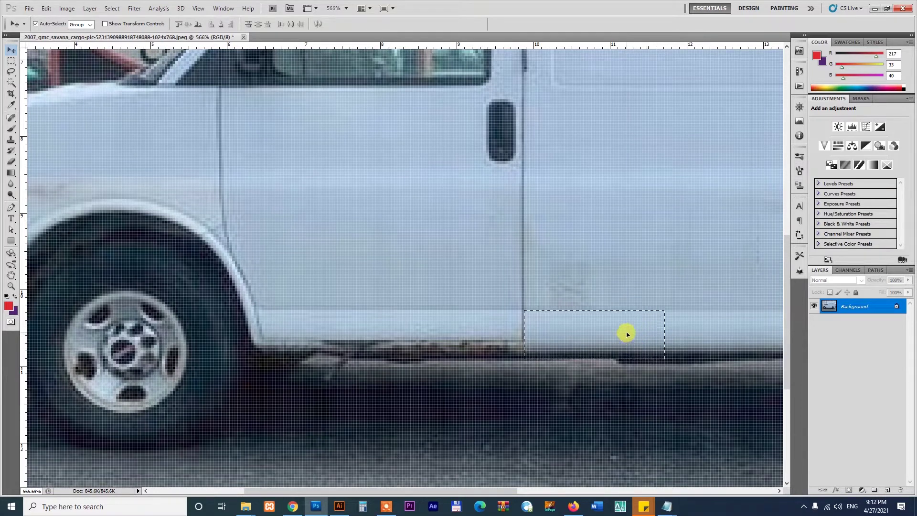
mouse_move(639, 333)
mouse_down()
mouse_move(486, 324)
mouse_move(387, 336)
mouse_up()
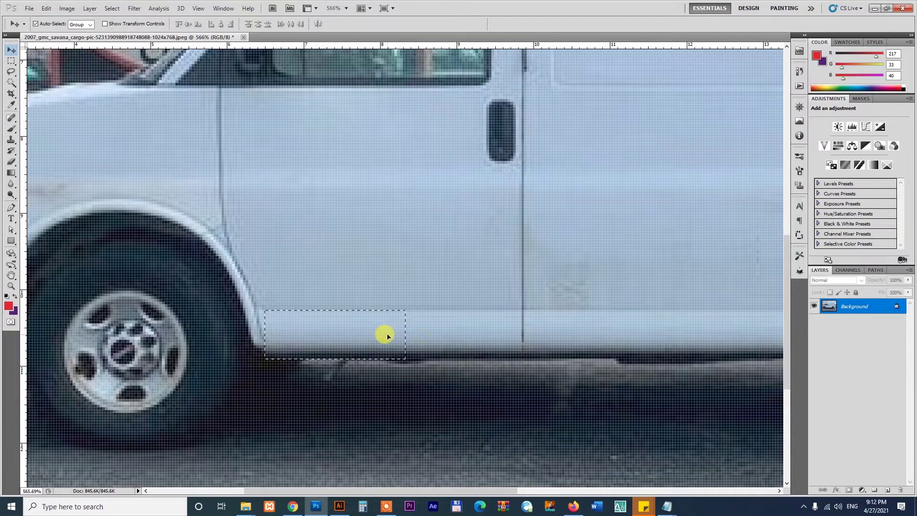
key(ctrl+d)
key(ctrl+0)
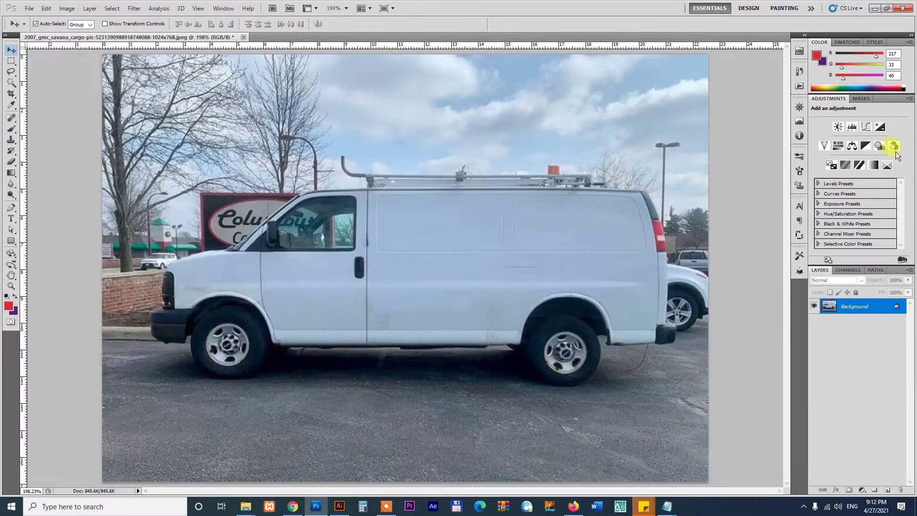
- Add a Curves adjustment layer and raise the curve to brighten the whole van photo
click(864, 127)
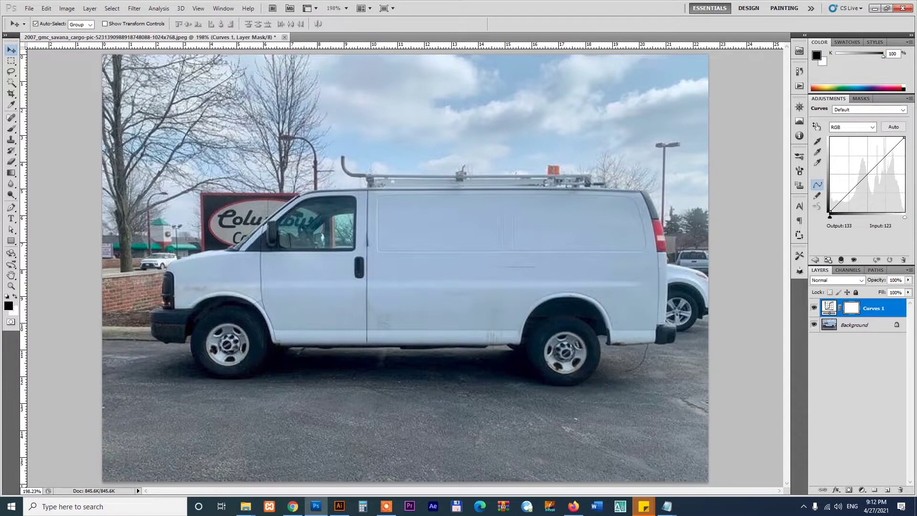
drag(865, 173, 873, 156)
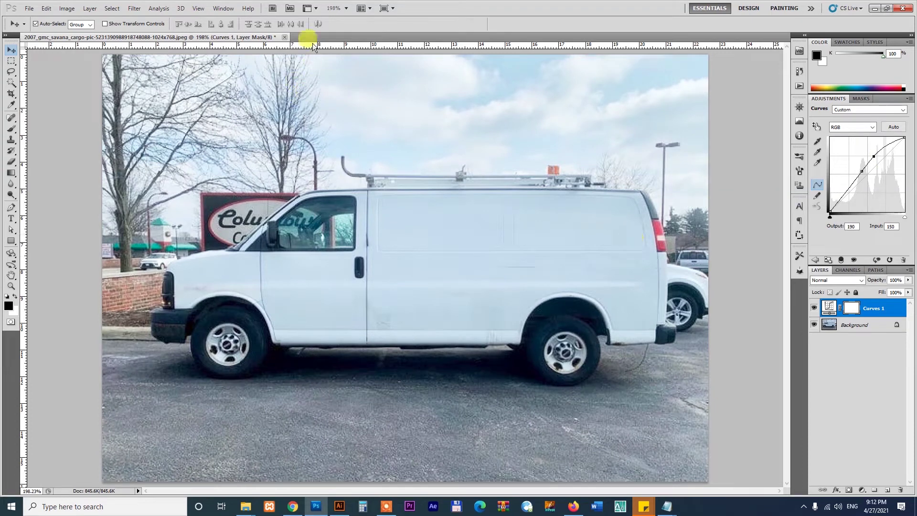
click(417, 190)
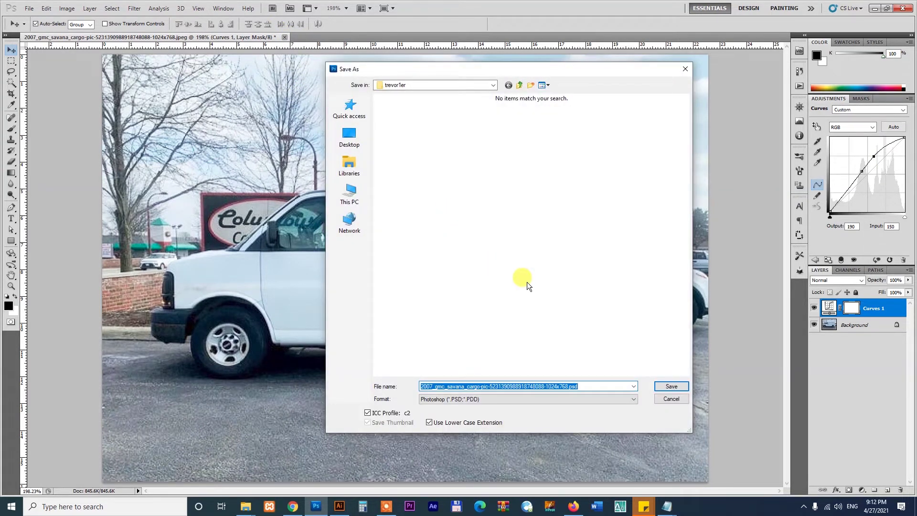
- Save the brightened van photo as a JPEG, overwriting the existing van image file
click(670, 398)
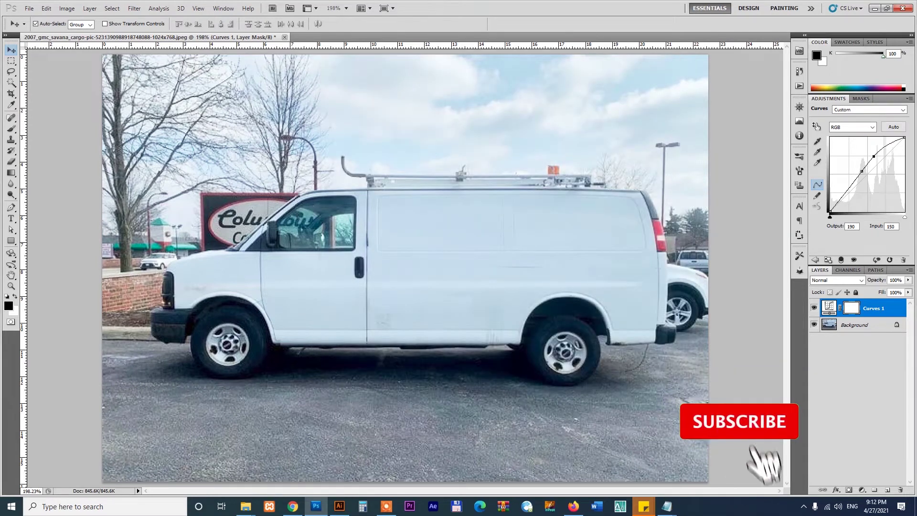
click(29, 8)
click(32, 153)
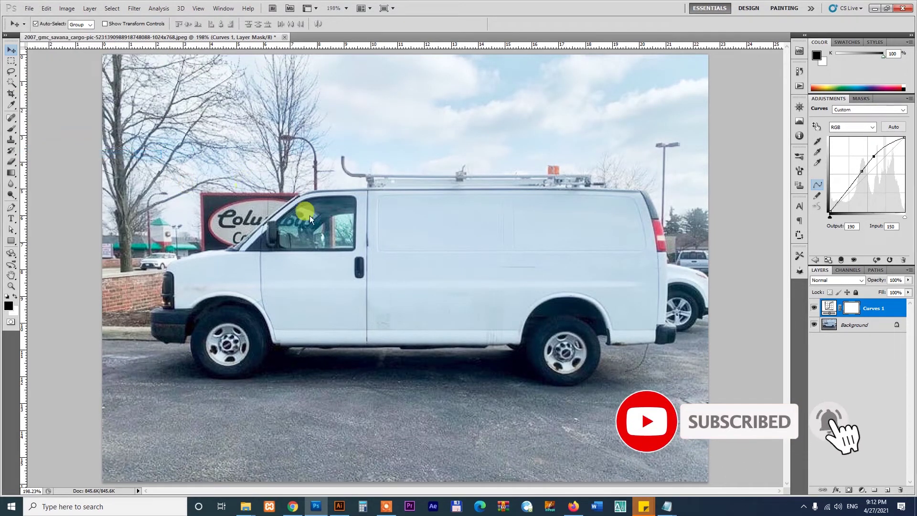
click(437, 318)
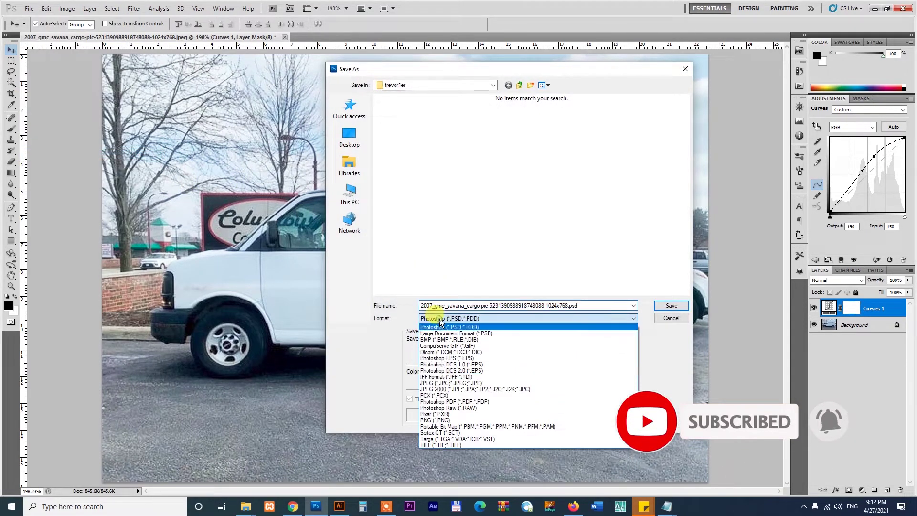
click(440, 376)
double_click(399, 127)
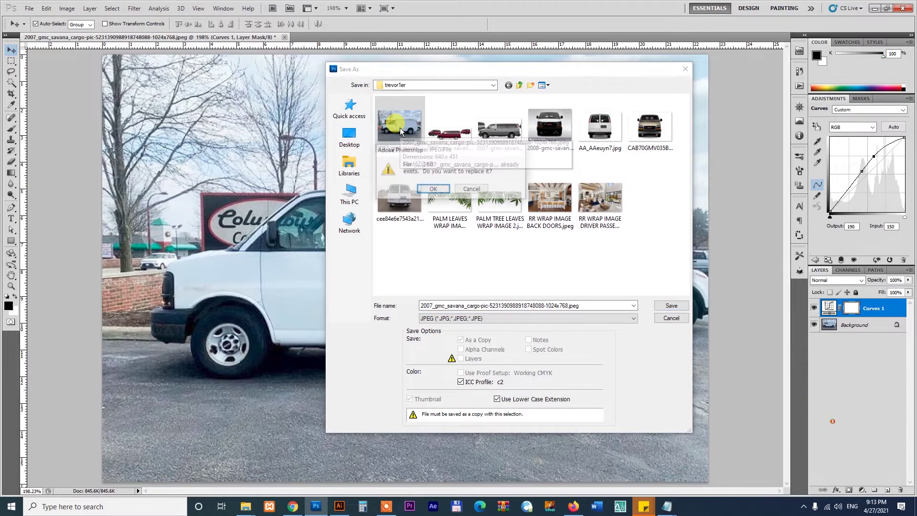
key(Return)
key(Return)
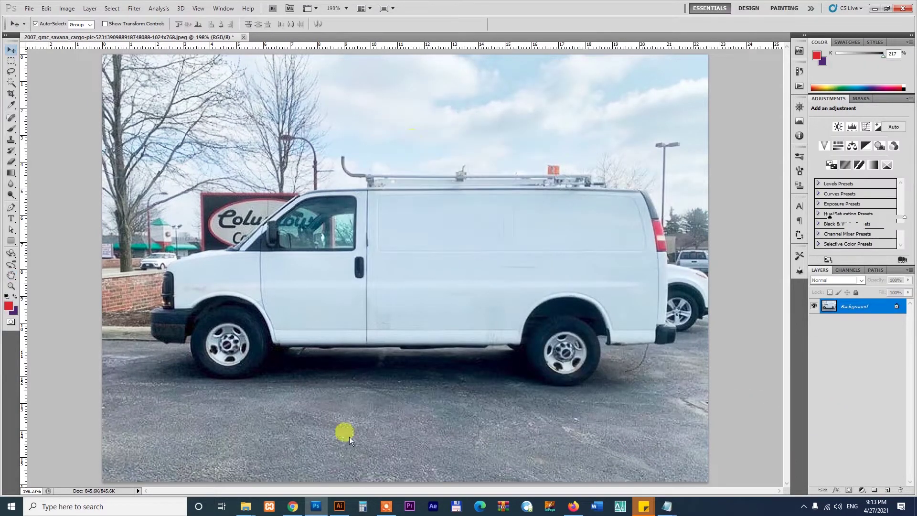
- Relink the placed van photo in Illustrator to the edited, brightened JPEG
click(339, 507)
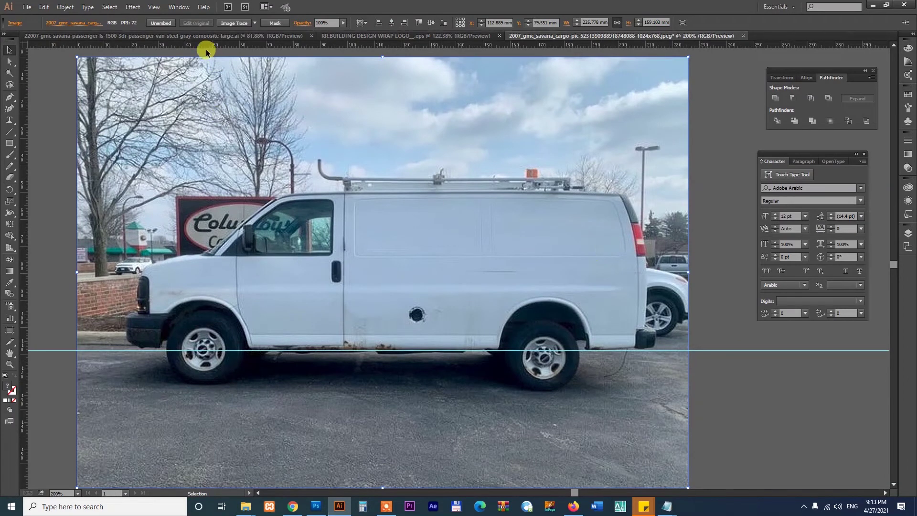
click(179, 7)
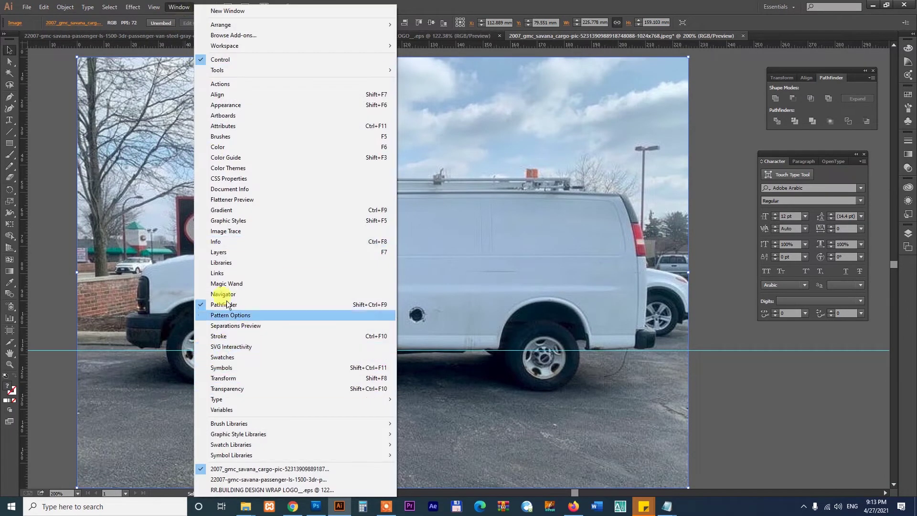
click(228, 274)
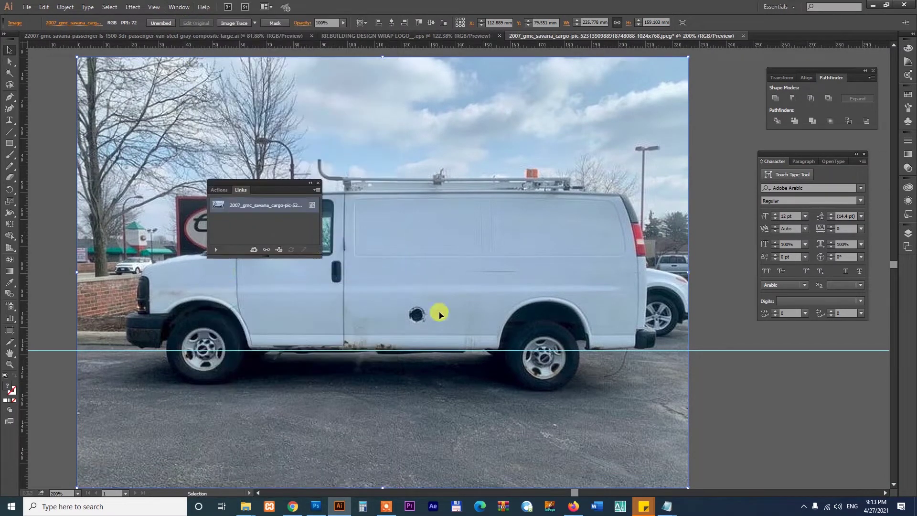
click(266, 250)
click(426, 124)
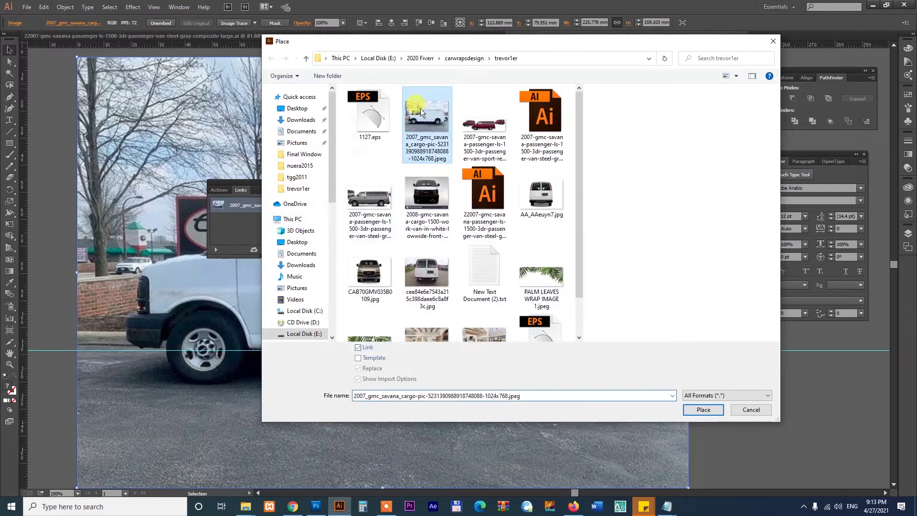
click(710, 407)
click(506, 264)
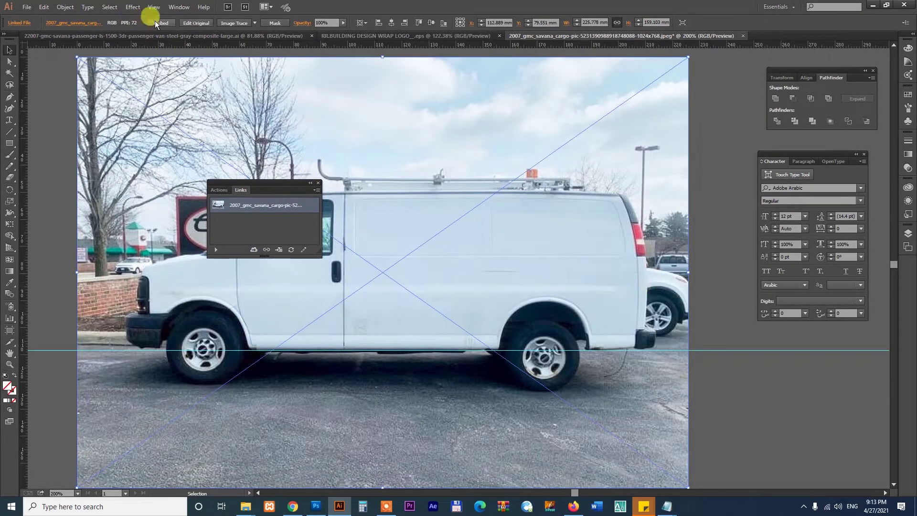
- Embed the relinked van photo in the document and zoom in on the van
click(155, 21)
click(317, 183)
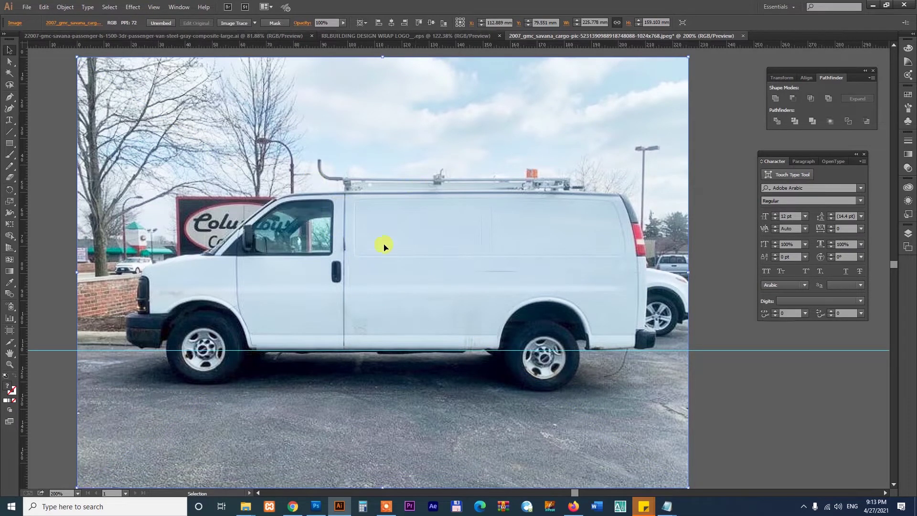
key(ctrl+minus)
key(ctrl+minus)
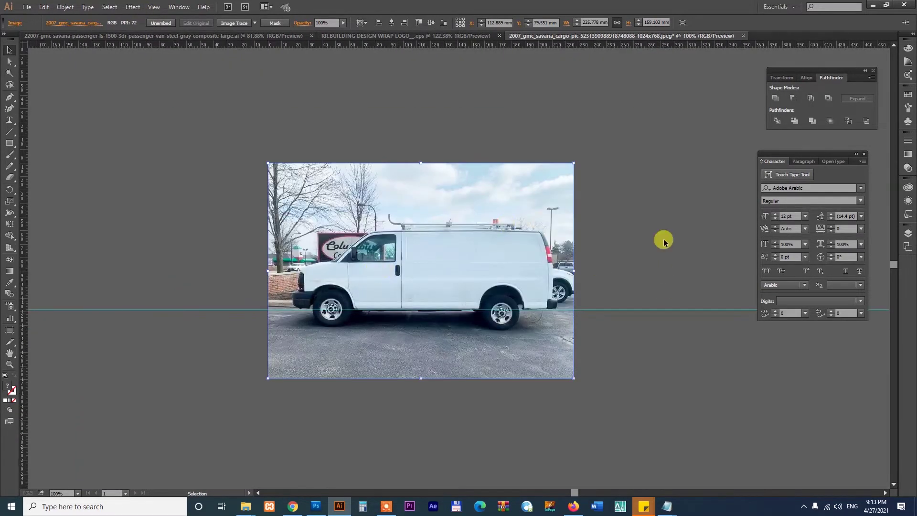
drag(418, 302, 512, 342)
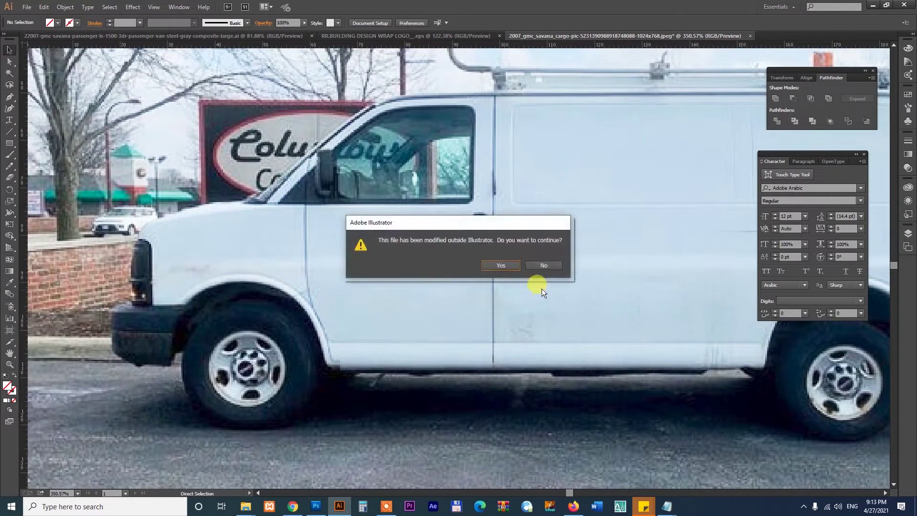
- Save the Illustrator document as 'wrap design' with the default Illustrator options
click(511, 262)
key(ctrl+s)
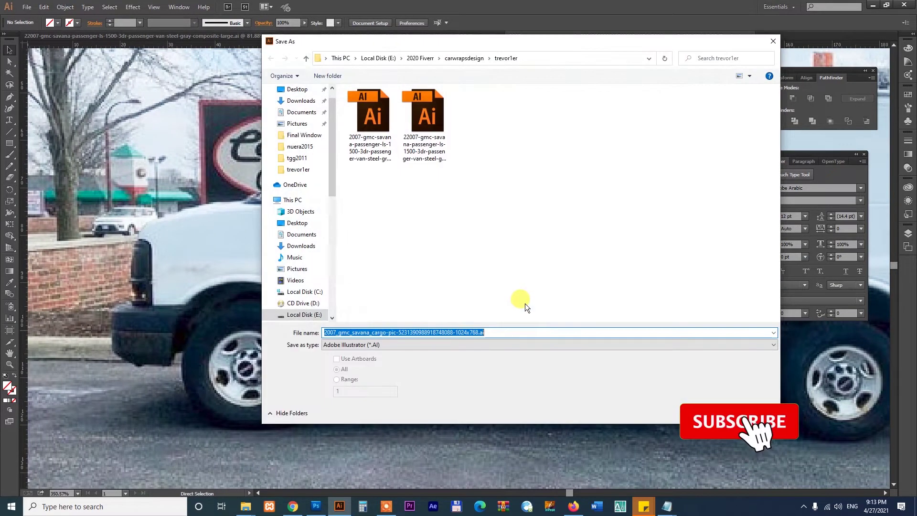
text(wrap de)
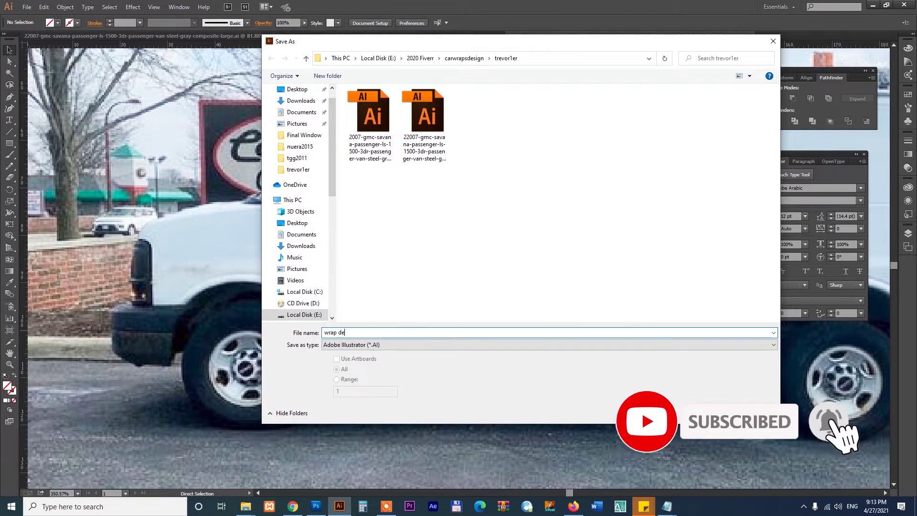
text(sign)
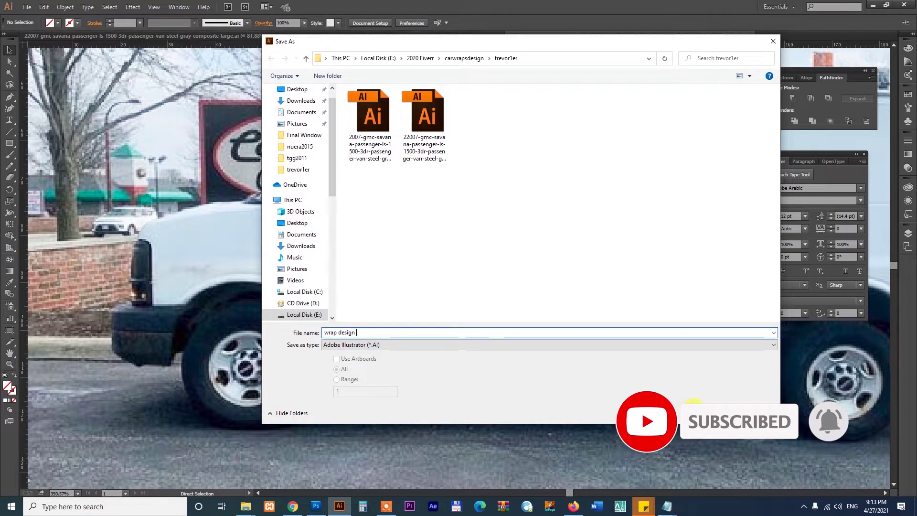
click(694, 406)
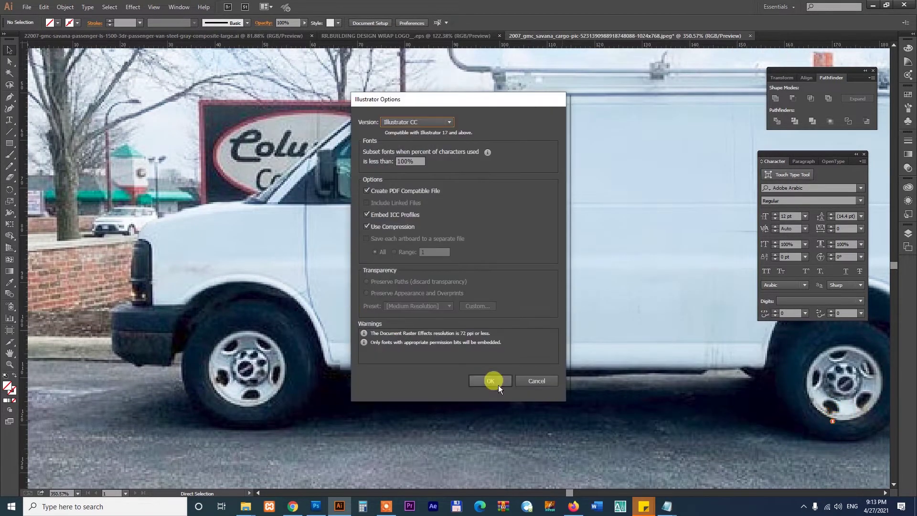
click(496, 384)
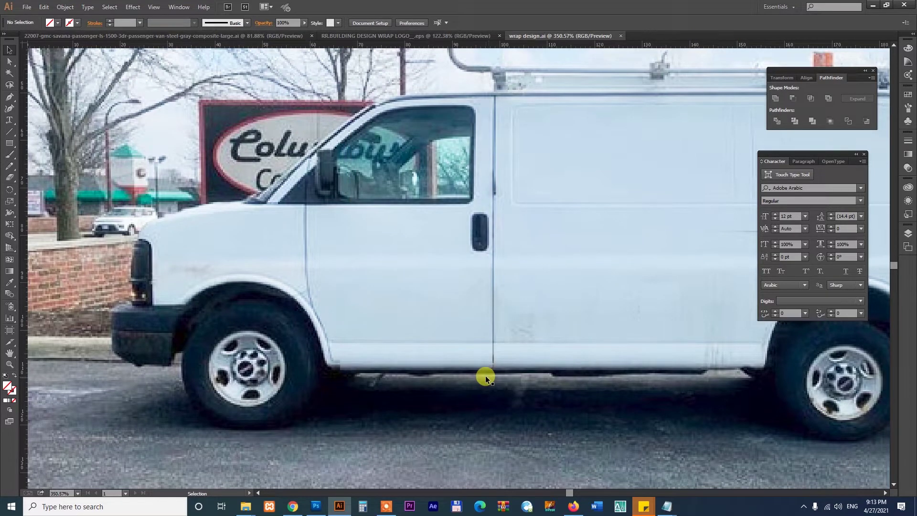
- Start a Pen outline at the front wheel and place points along the van's lower edge
drag(273, 335, 356, 320)
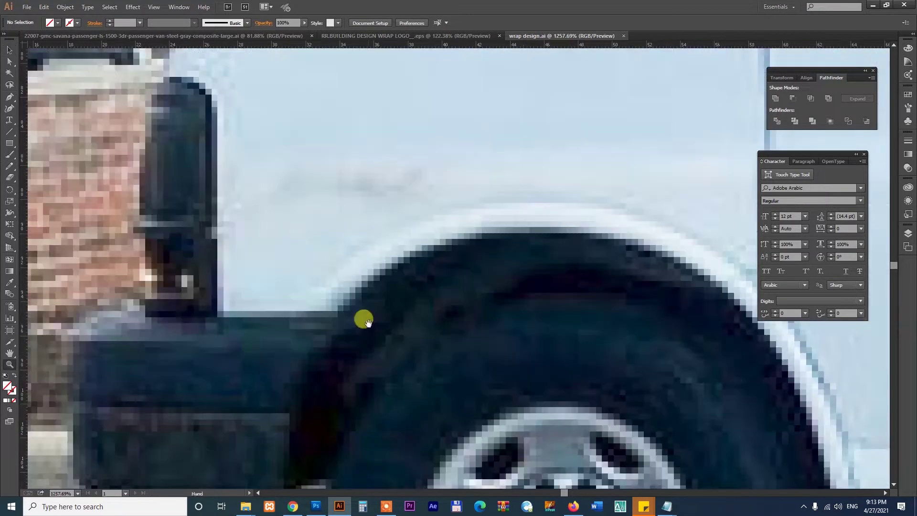
key(p)
click(207, 312)
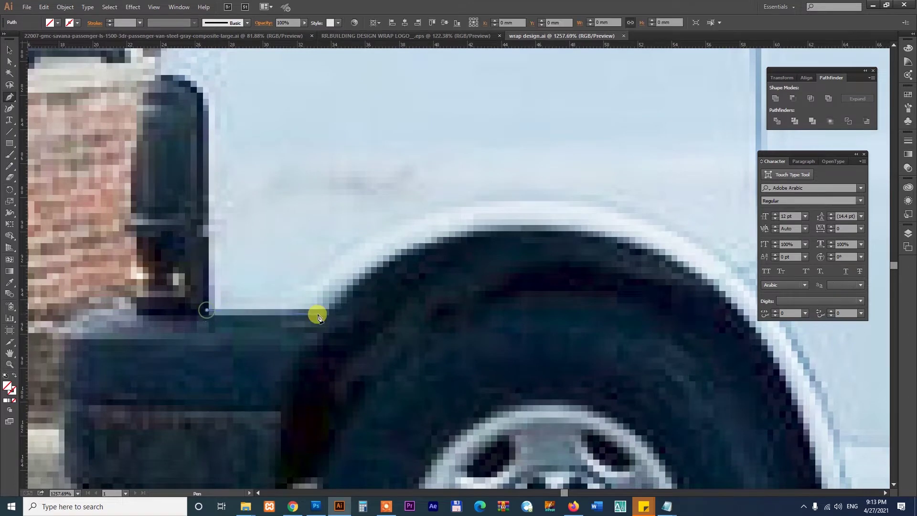
scroll(271, 317, right, 3)
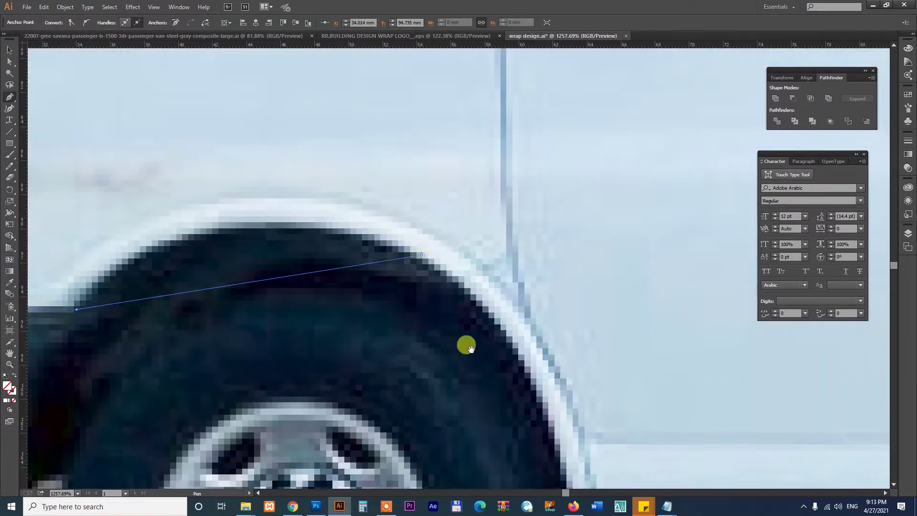
scroll(307, 256, down, 4)
scroll(307, 256, right, 4)
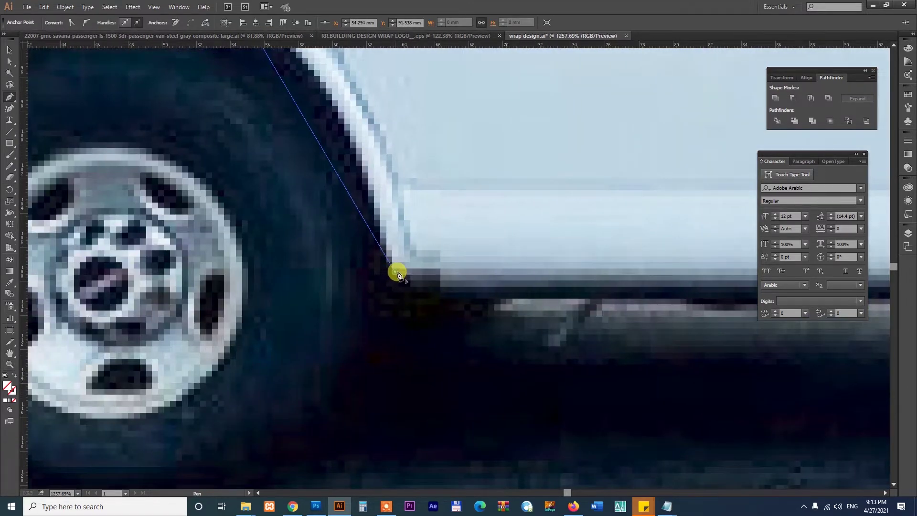
click(410, 280)
scroll(557, 301, right, 5)
scroll(357, 285, right, 10)
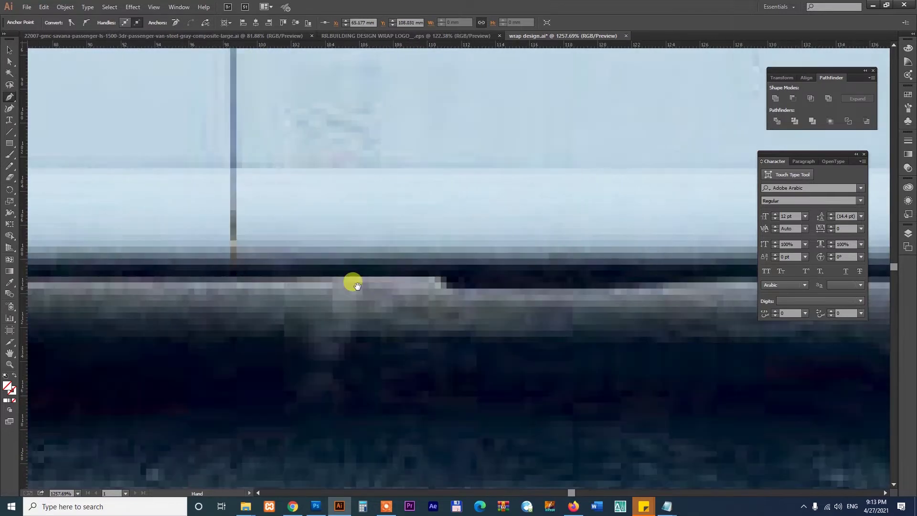
scroll(446, 287, right, 5)
click(472, 273)
scroll(416, 291, right, 4)
scroll(362, 308, right, 4)
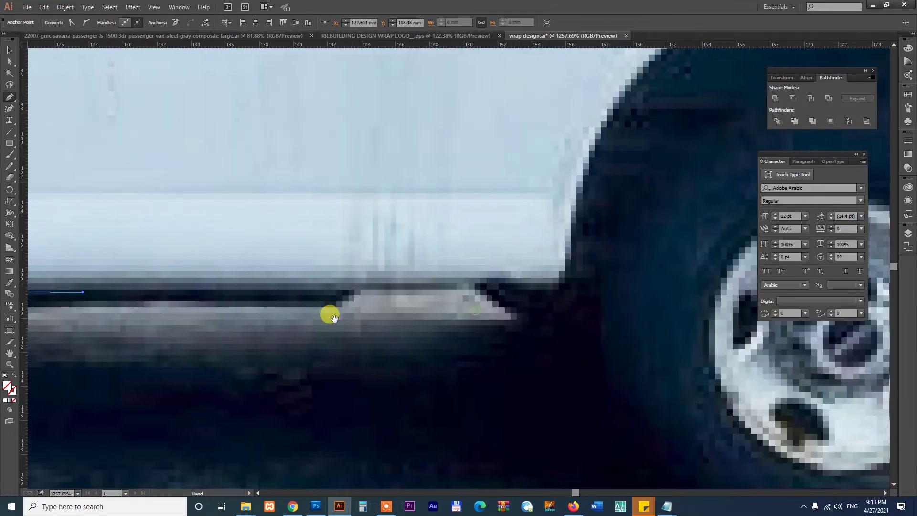
click(338, 291)
click(557, 282)
- Trace the outline around the rear wheel arch and along the lower body to the rear bumper
drag(304, 316, 238, 362)
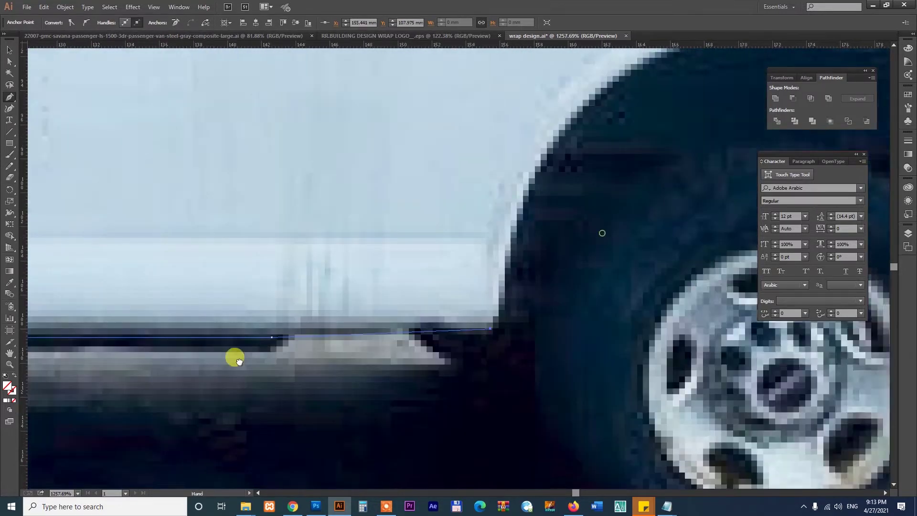
drag(535, 306, 201, 365)
click(424, 119)
drag(568, 308, 313, 217)
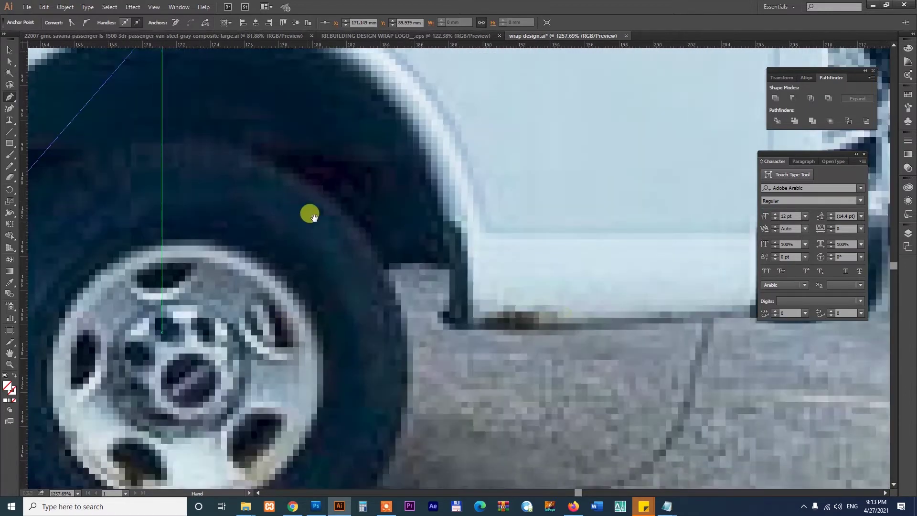
click(464, 258)
click(467, 314)
drag(320, 313, 7, 323)
click(439, 325)
click(445, 209)
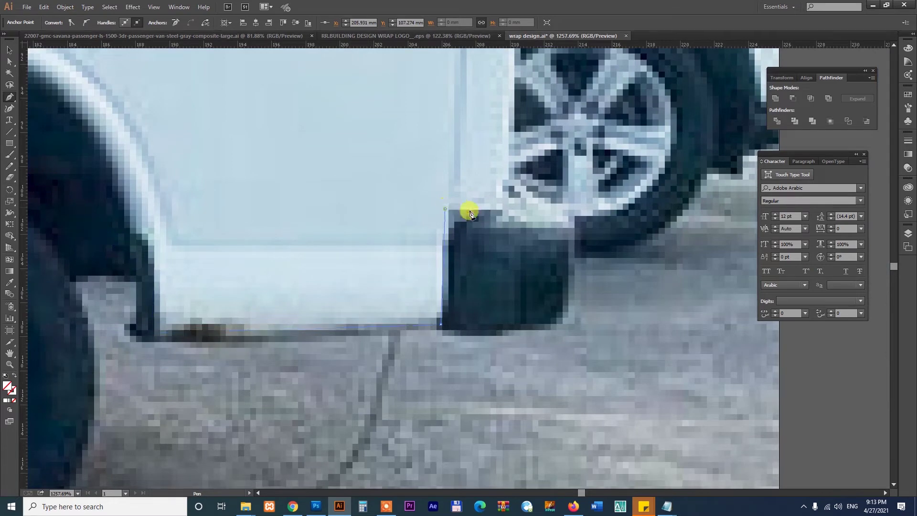
click(500, 211)
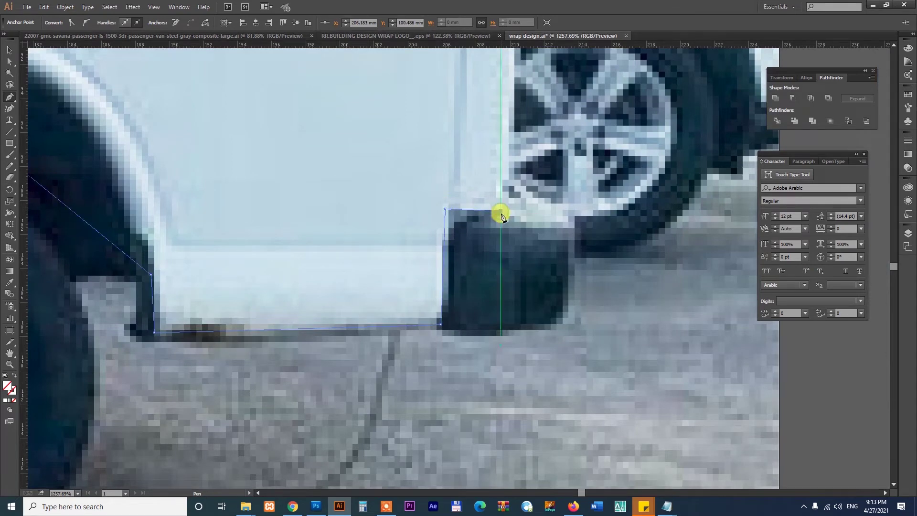
click(290, 507)
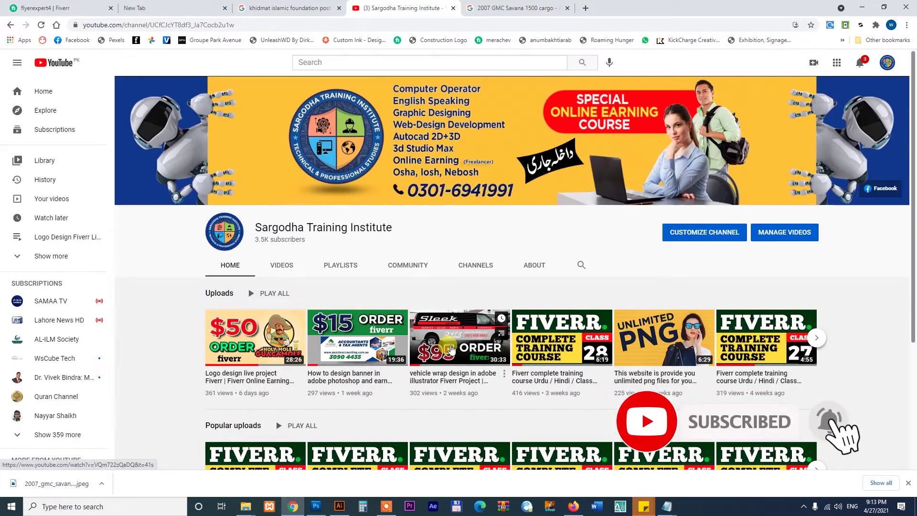
click(354, 269)
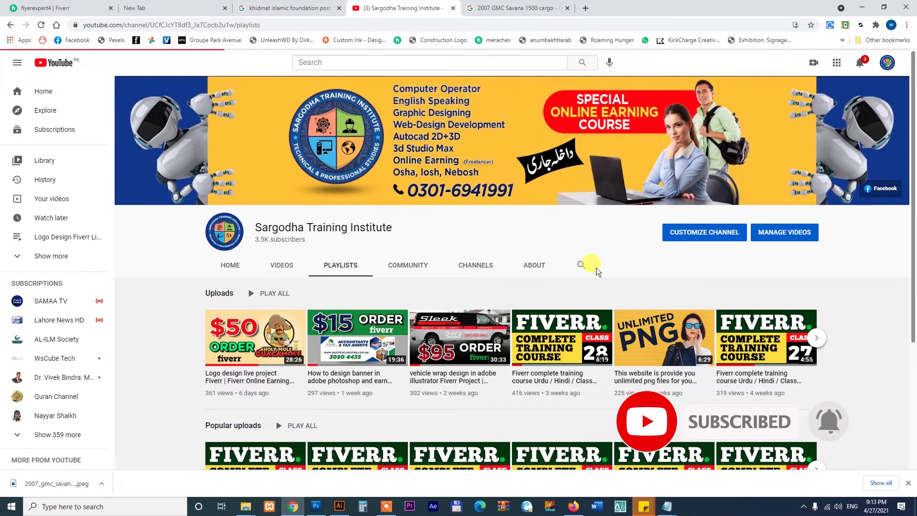
scroll(849, 301, down, 4)
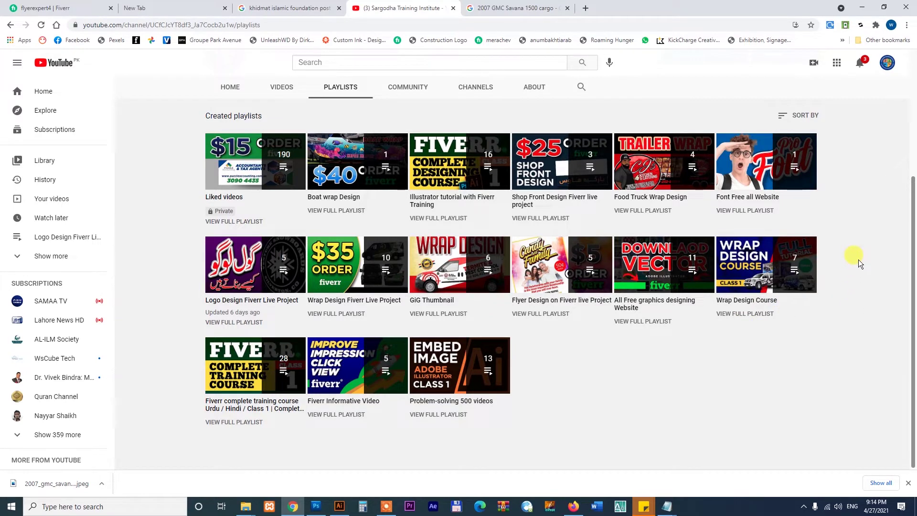
mouse_move(766, 265)
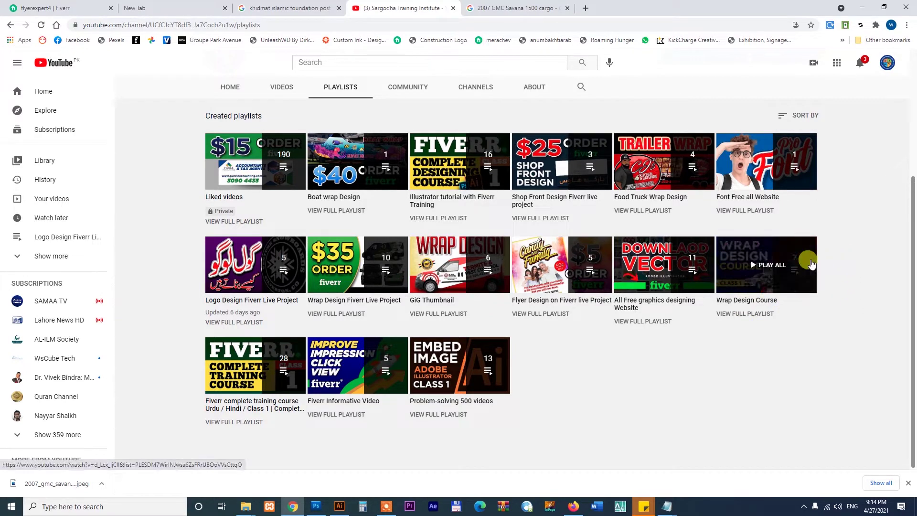
- Continue the outline up the van's rear edge to the roof corner and along the roof line
click(339, 506)
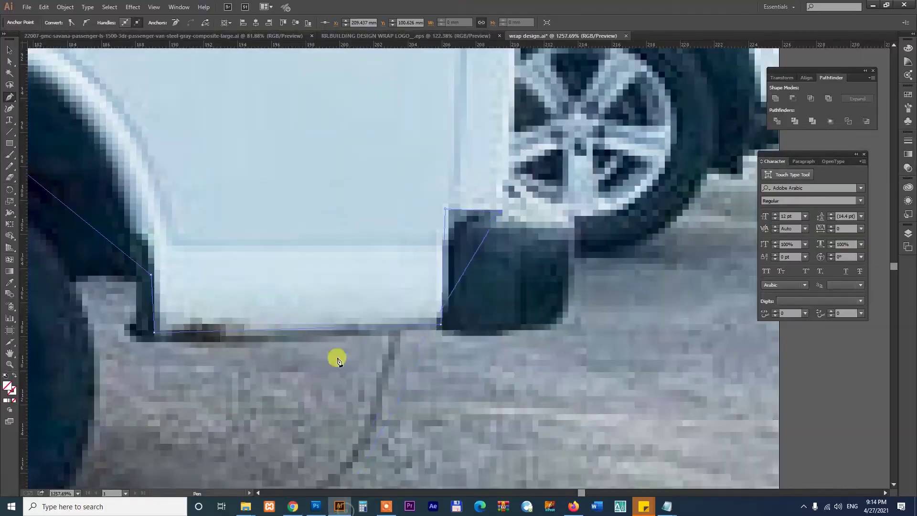
drag(576, 197, 389, 383)
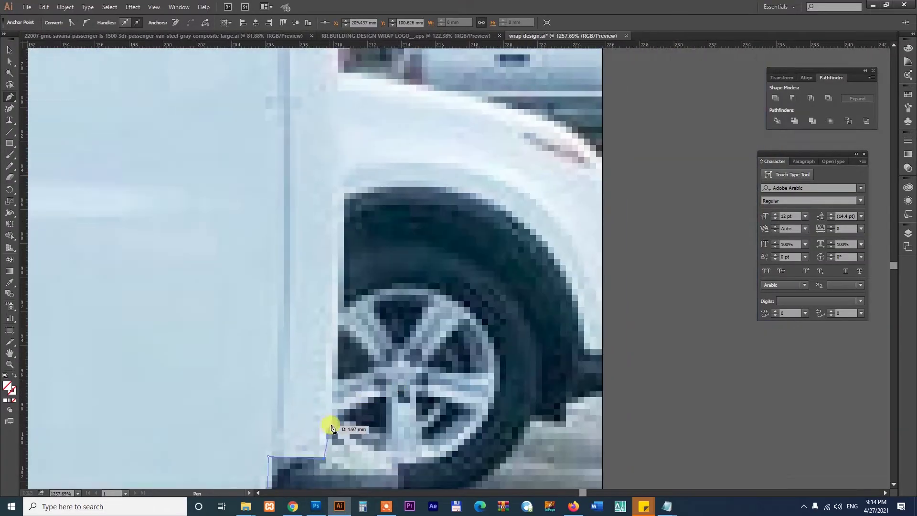
mouse_move(338, 262)
mouse_down()
mouse_move(333, 231)
mouse_move(359, 252)
mouse_up()
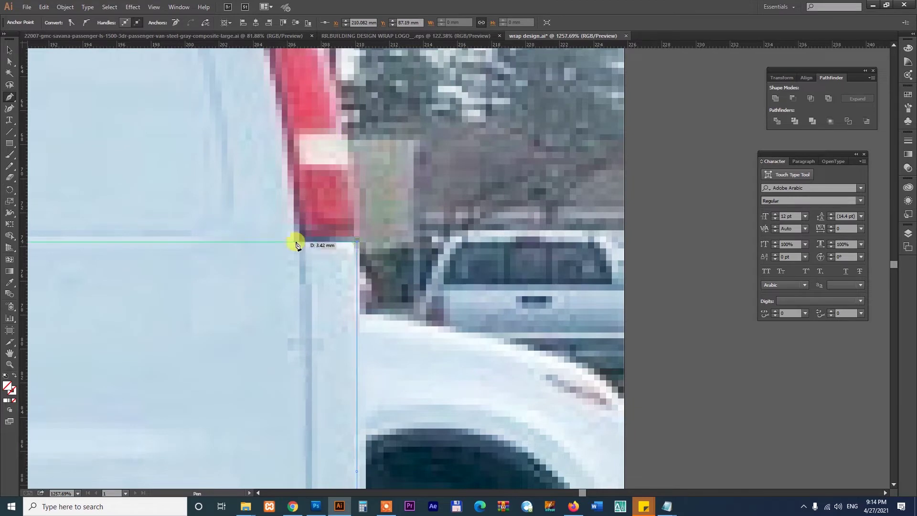
mouse_move(284, 143)
mouse_down()
mouse_move(389, 293)
mouse_move(425, 294)
mouse_up()
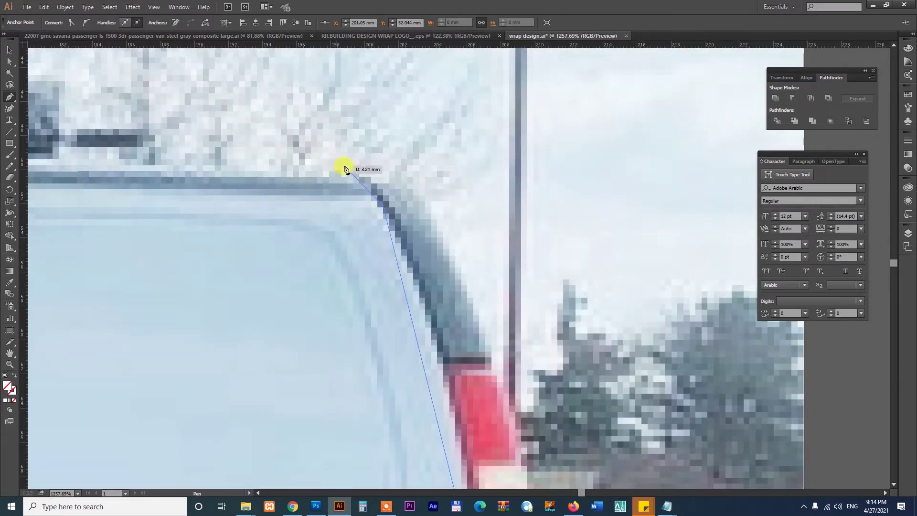
drag(207, 221, 556, 297)
drag(247, 213, 385, 270)
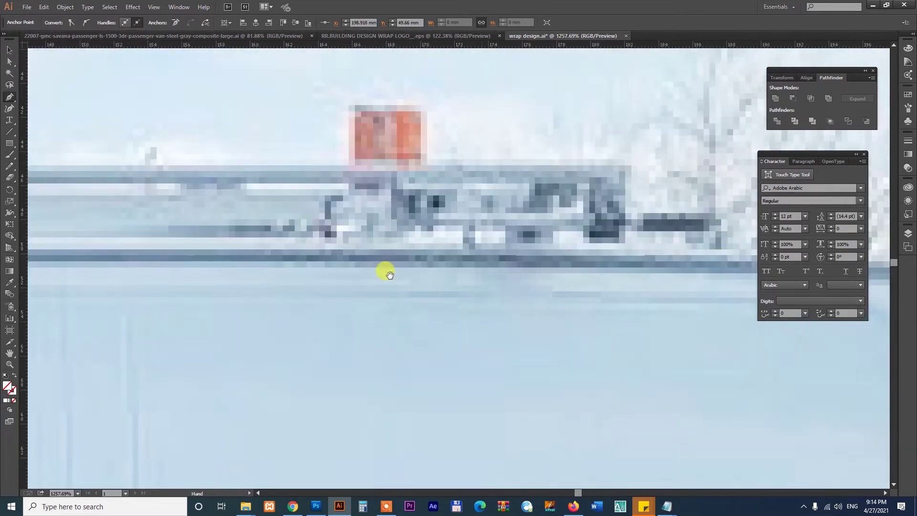
click(296, 250)
mouse_move(269, 263)
mouse_down()
mouse_move(620, 287)
mouse_move(446, 273)
mouse_up()
mouse_move(284, 328)
mouse_down()
mouse_move(293, 299)
mouse_move(492, 273)
mouse_up()
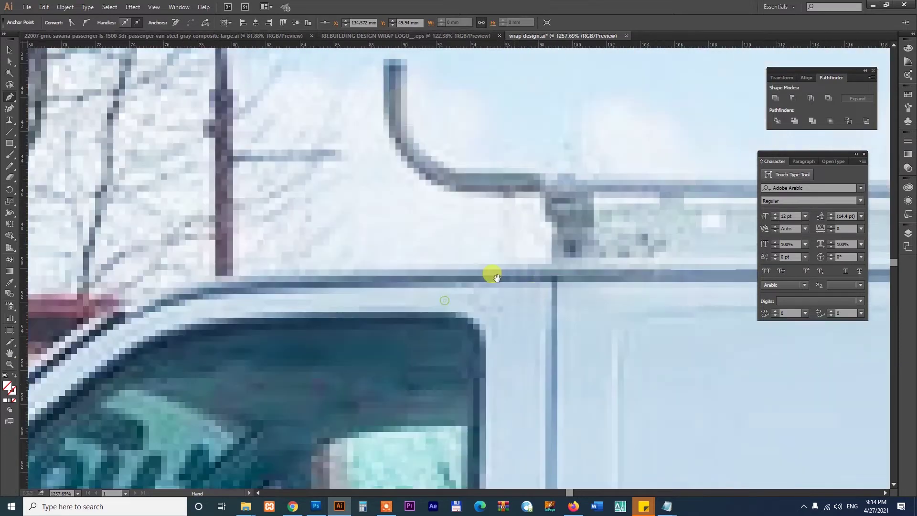
click(532, 261)
- Extend the outline over the front of the roof and down the windshield to the hood's front corner
mouse_move(278, 262)
mouse_down()
mouse_move(579, 257)
mouse_move(584, 223)
mouse_up()
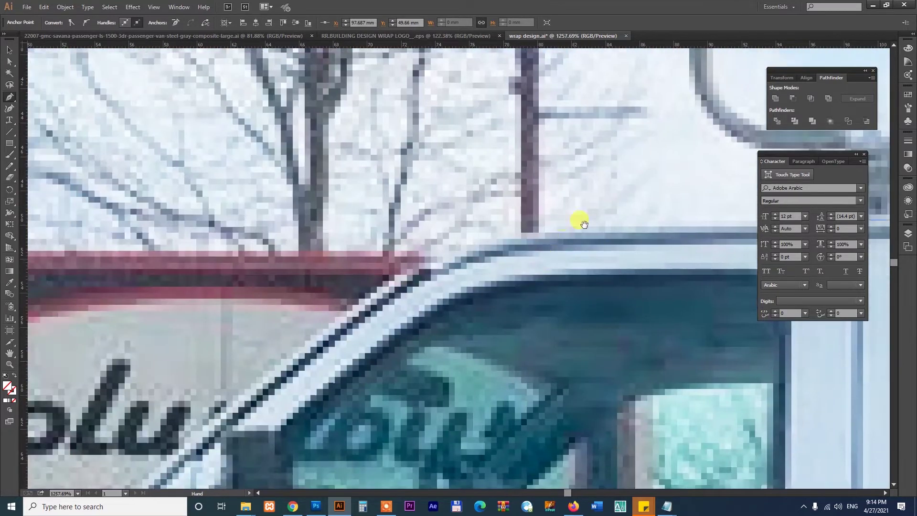
click(592, 223)
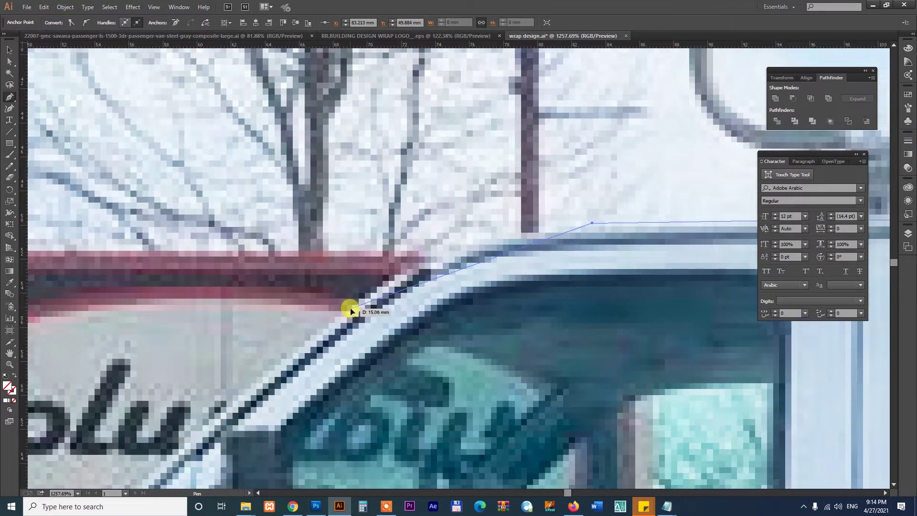
drag(323, 355, 319, 244)
drag(270, 315, 379, 242)
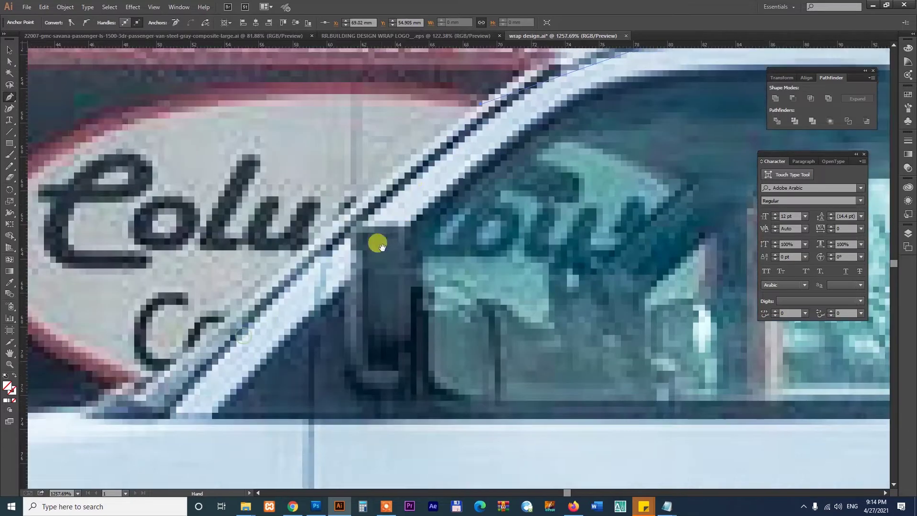
mouse_move(250, 293)
mouse_down()
mouse_move(573, 206)
mouse_move(698, 158)
mouse_up()
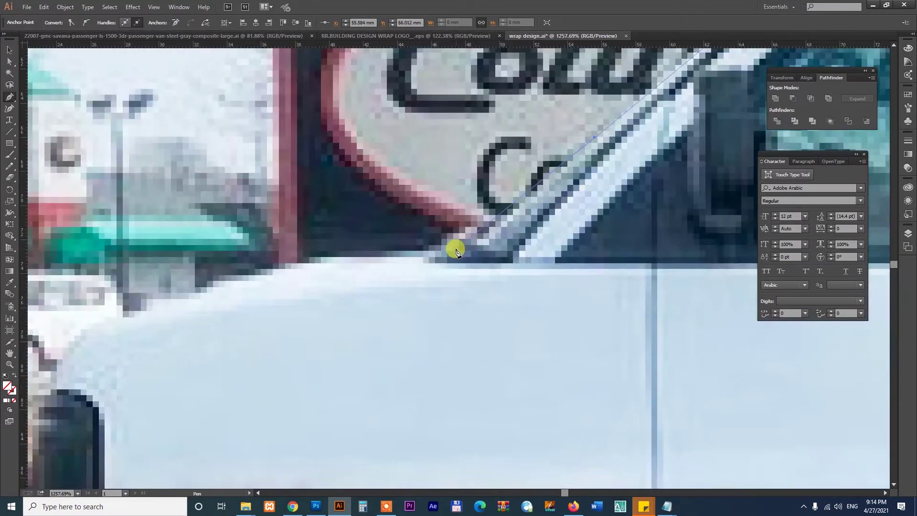
scroll(395, 290, left, 5)
scroll(395, 290, down, 2)
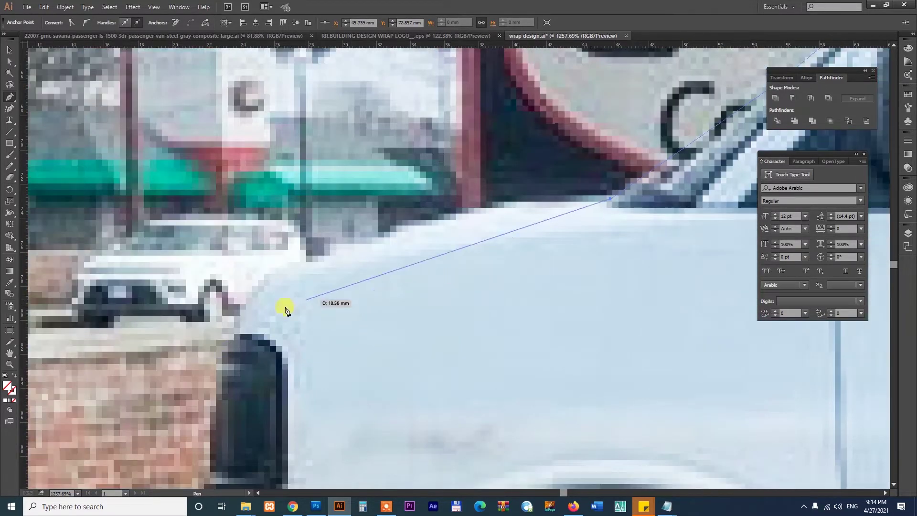
click(233, 334)
drag(300, 388, 285, 127)
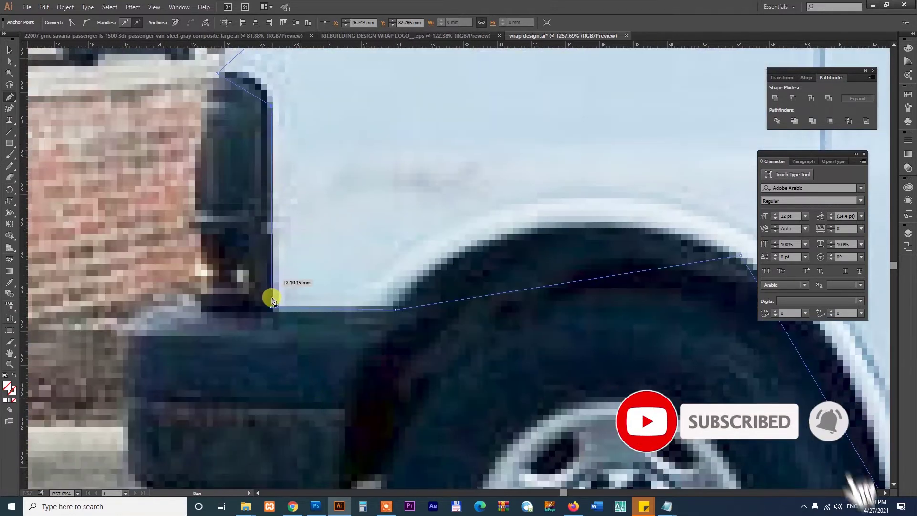
drag(489, 229, 297, 224)
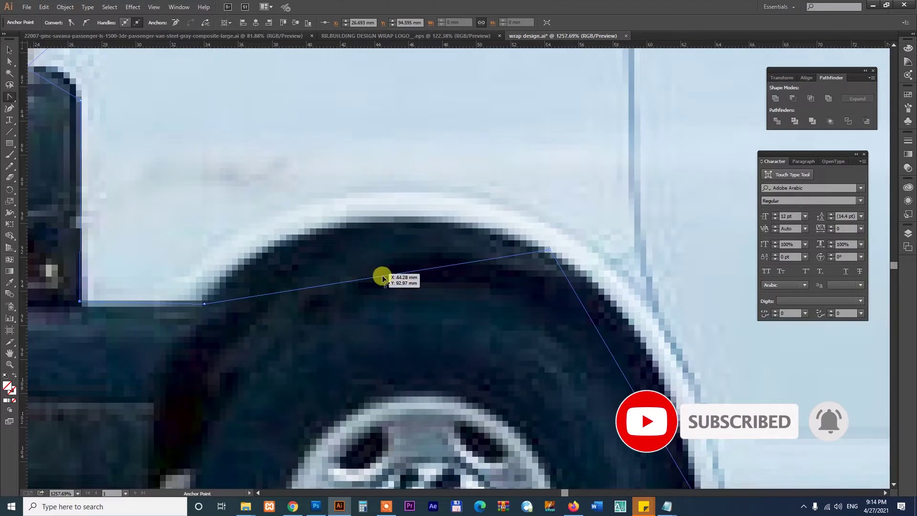
- Bend the outline segment into a curve following the wheel arch, then pan to the windshield
mouse_move(575, 332)
mouse_down()
mouse_move(349, 247)
mouse_move(365, 321)
mouse_move(239, 314)
mouse_up()
mouse_move(336, 276)
mouse_down()
mouse_move(129, 274)
mouse_move(94, 254)
mouse_up()
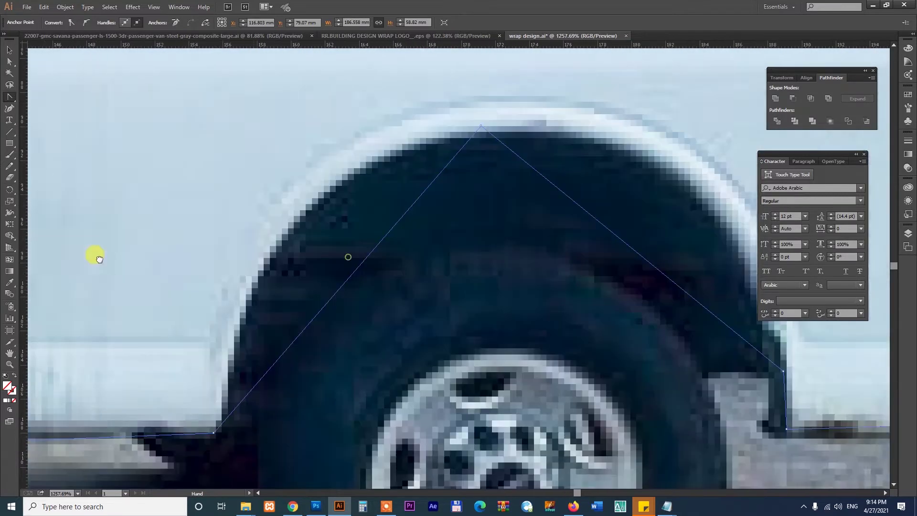
drag(194, 271, 145, 216)
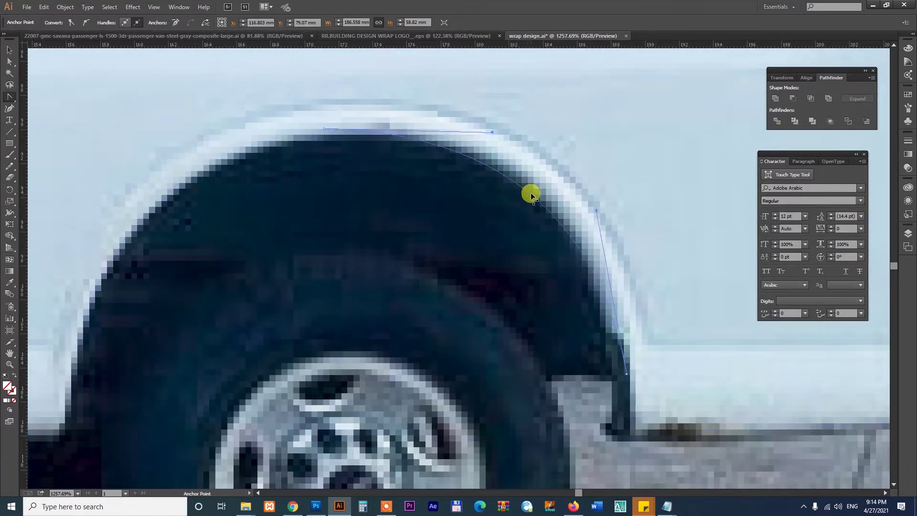
drag(583, 235, 267, 236)
mouse_move(530, 191)
mouse_down()
mouse_move(370, 189)
mouse_move(385, 321)
mouse_move(426, 353)
mouse_move(519, 313)
mouse_up()
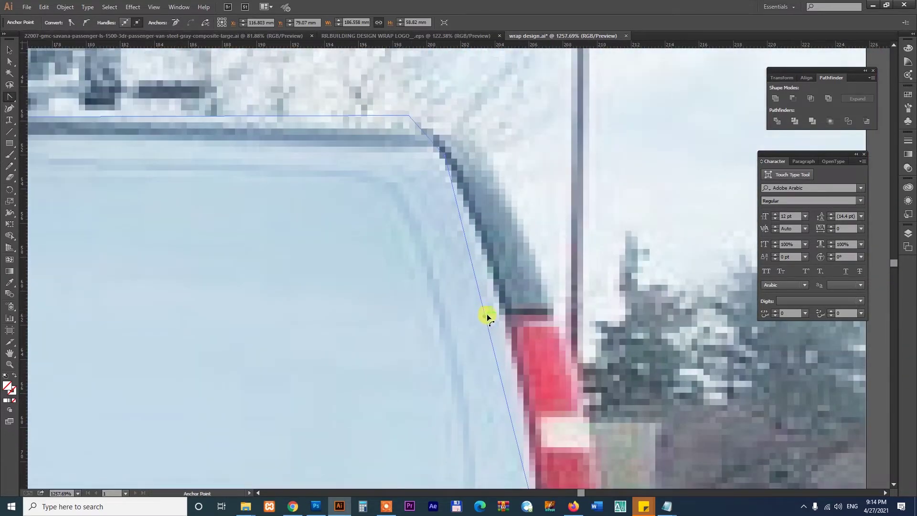
drag(293, 211, 527, 256)
mouse_move(191, 287)
mouse_down()
mouse_move(337, 295)
mouse_move(473, 334)
mouse_move(520, 293)
mouse_move(339, 301)
mouse_move(432, 285)
mouse_up()
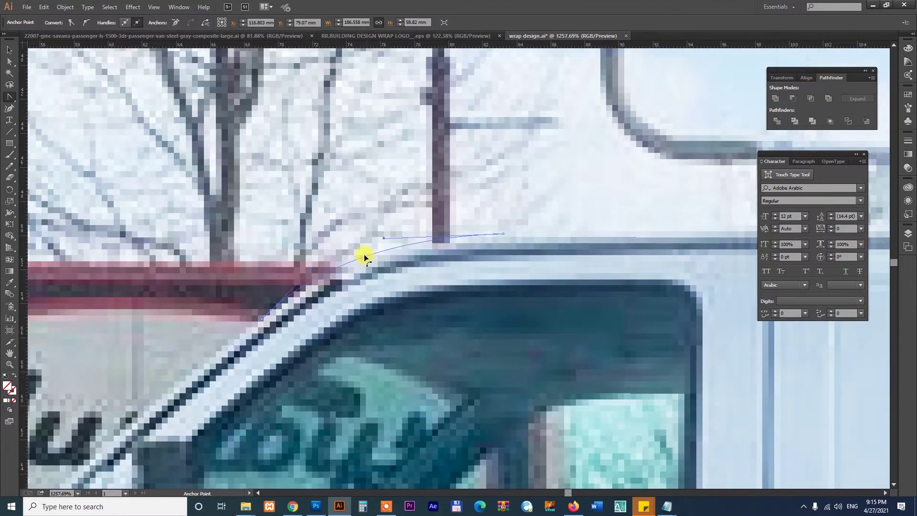
drag(332, 296, 546, 168)
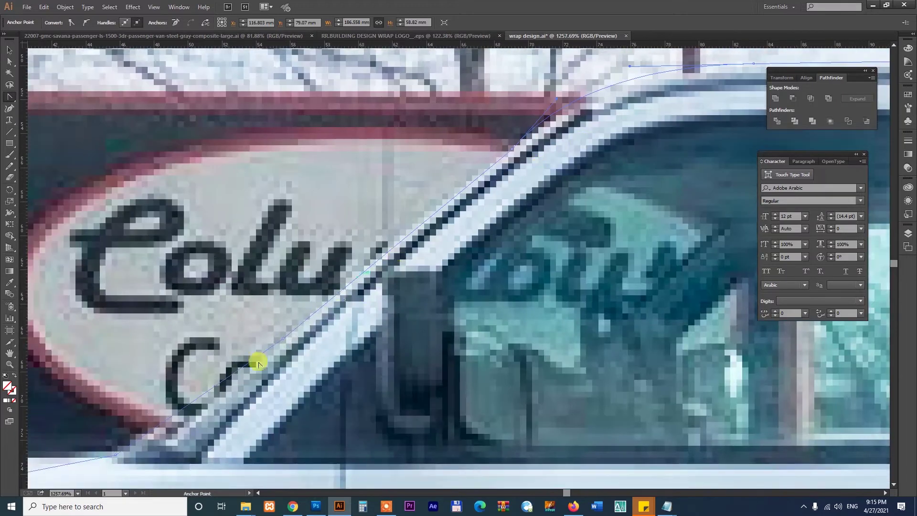
mouse_move(259, 365)
mouse_down()
mouse_move(457, 272)
mouse_move(407, 295)
mouse_move(436, 288)
mouse_up()
- Curve the outline along the hood and around the van's front corner
click(296, 507)
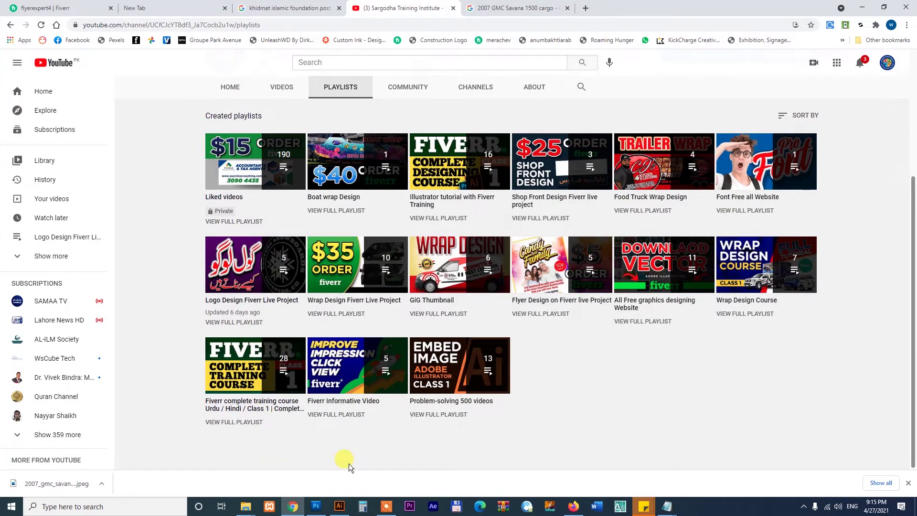
click(339, 506)
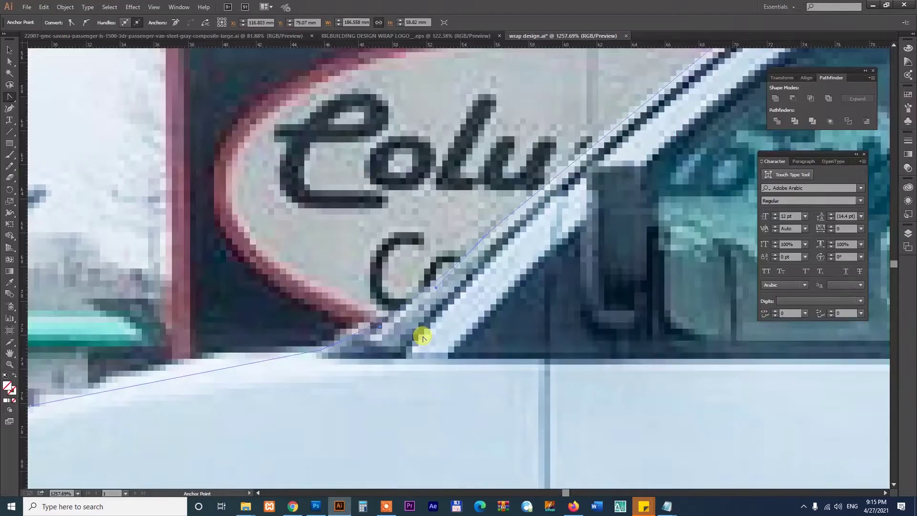
drag(253, 381, 521, 299)
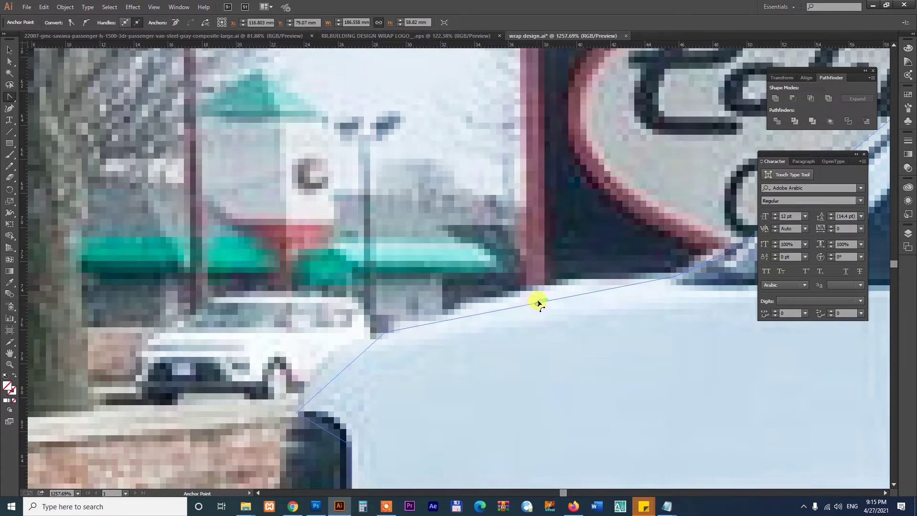
drag(534, 303, 535, 288)
drag(356, 363, 341, 345)
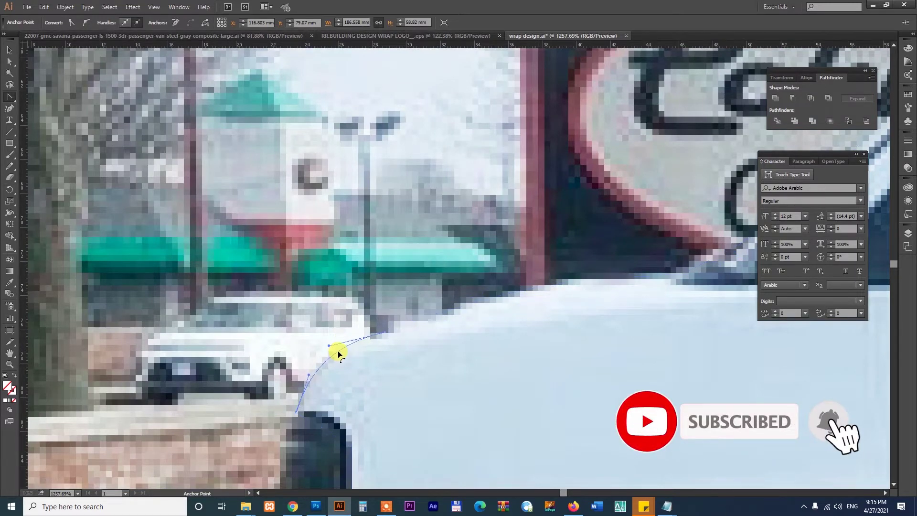
drag(343, 445, 330, 293)
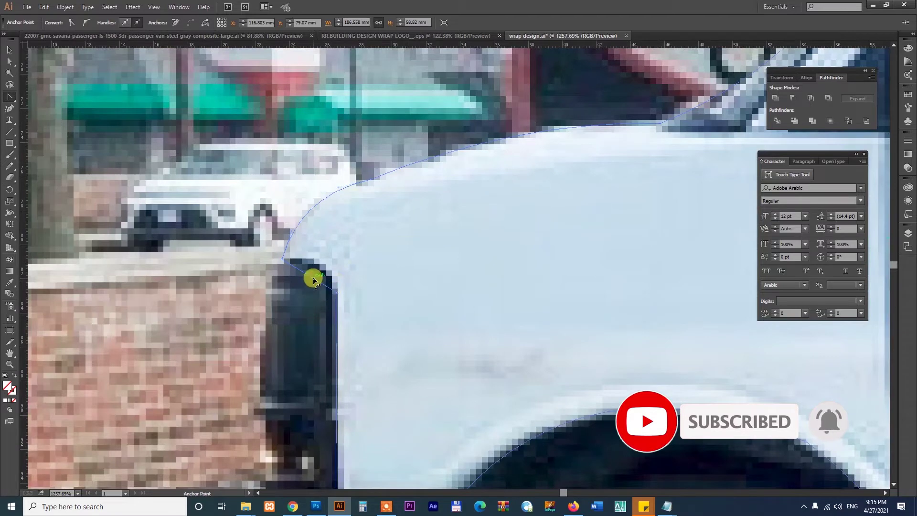
scroll(320, 269, down, 3)
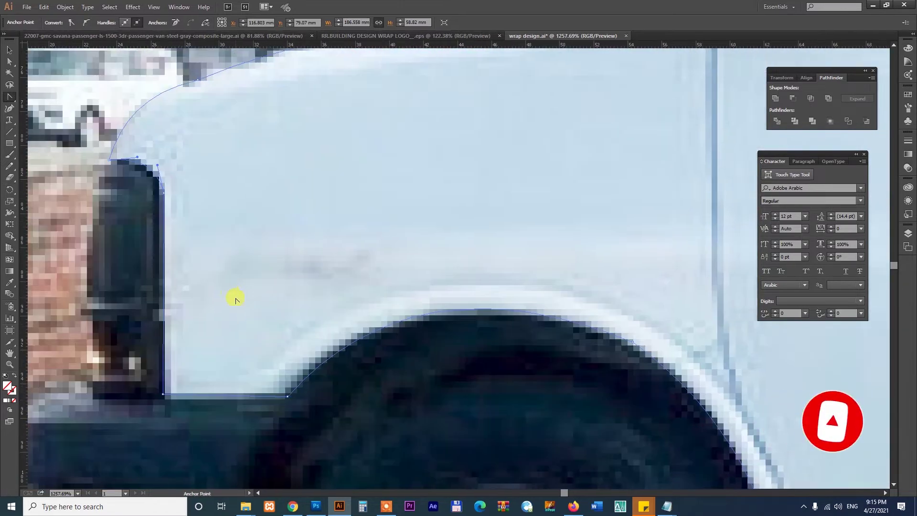
scroll(235, 299, up, 3)
scroll(235, 296, down, 5)
scroll(343, 318, down, 2)
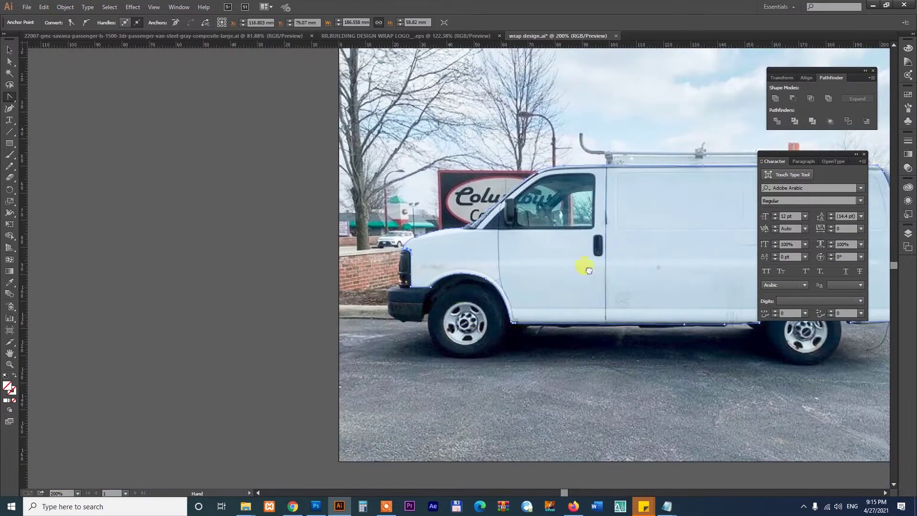
- Fill the van outline with a sampled light blue and set its opacity to 65%
drag(584, 265, 384, 316)
key(v)
click(424, 285)
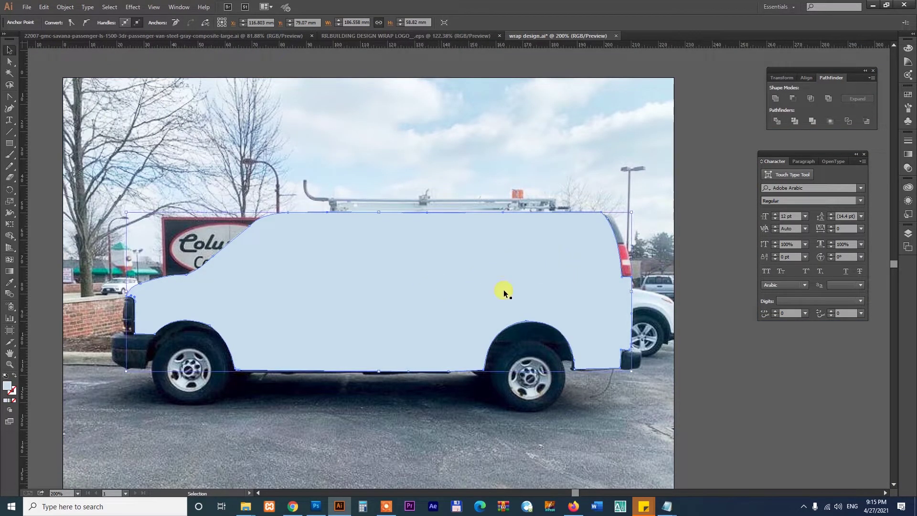
click(907, 166)
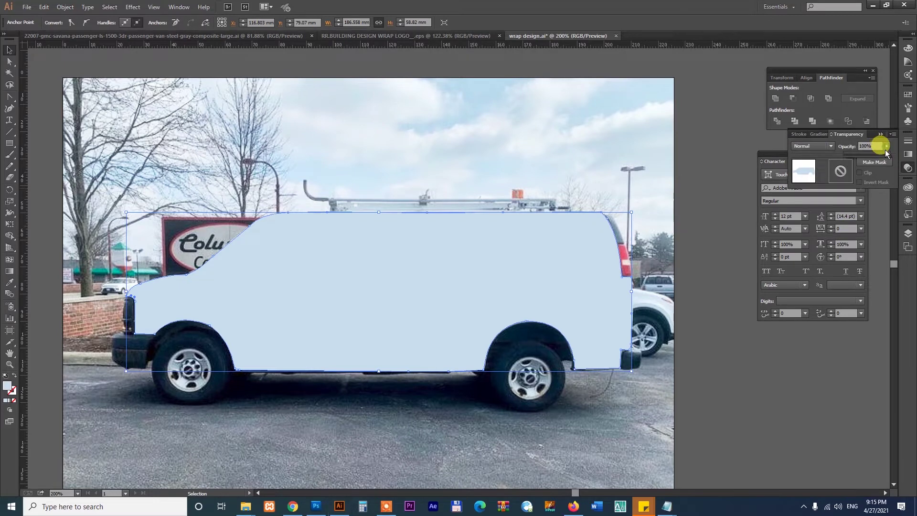
click(873, 156)
key(z)
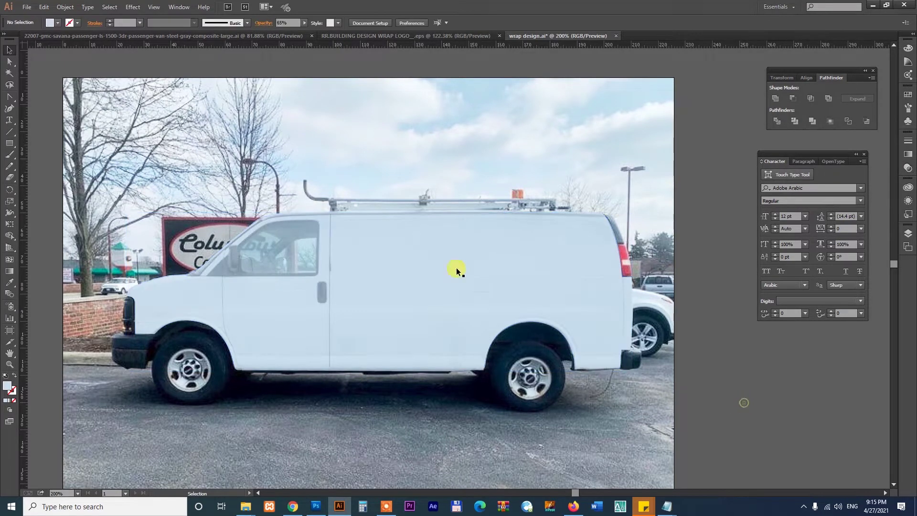
drag(139, 172, 424, 306)
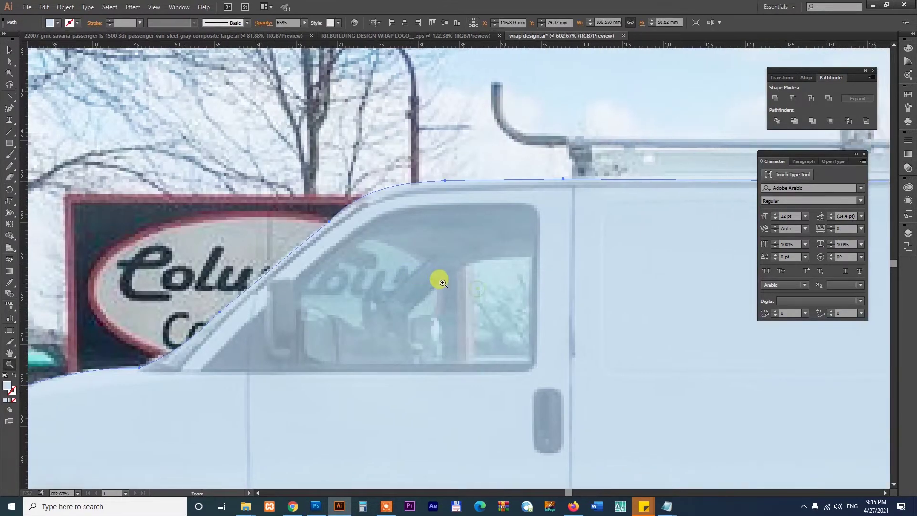
- Trace the van's front side window as a closed Pen outline
drag(526, 201, 534, 206)
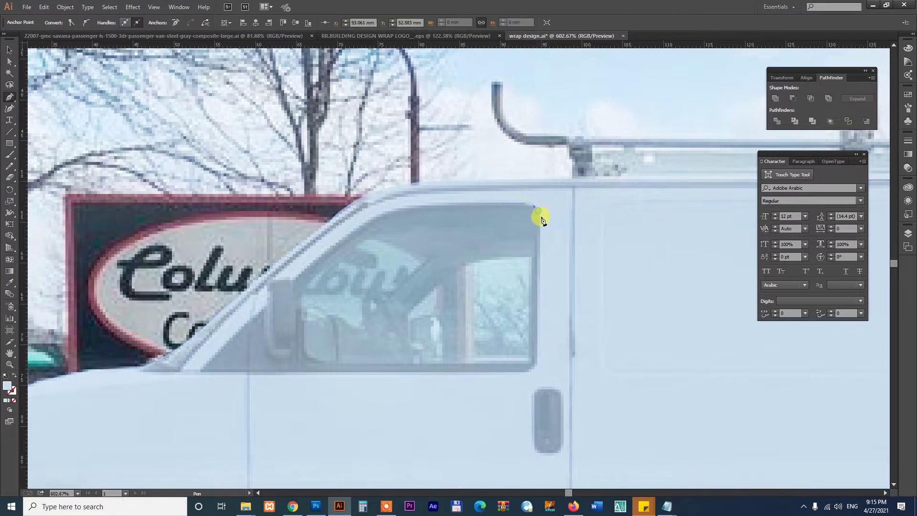
click(525, 374)
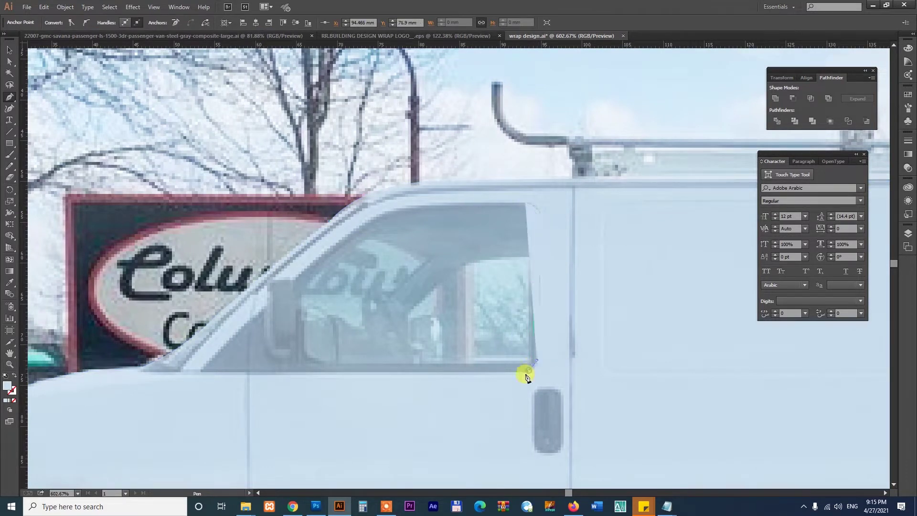
click(198, 371)
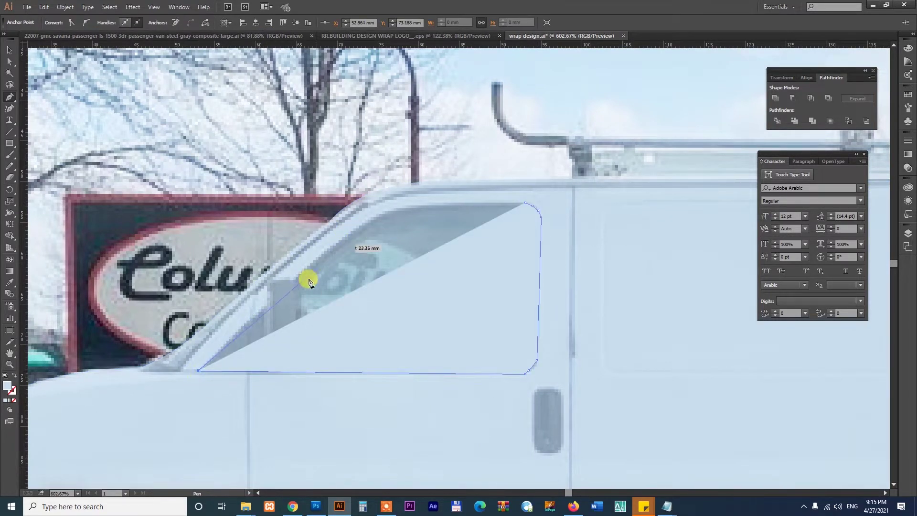
click(282, 291)
drag(364, 223, 406, 219)
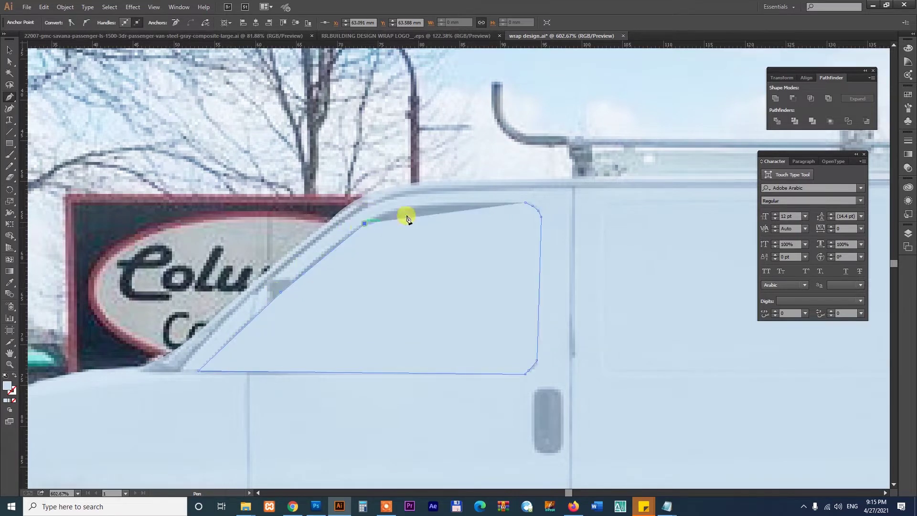
click(434, 208)
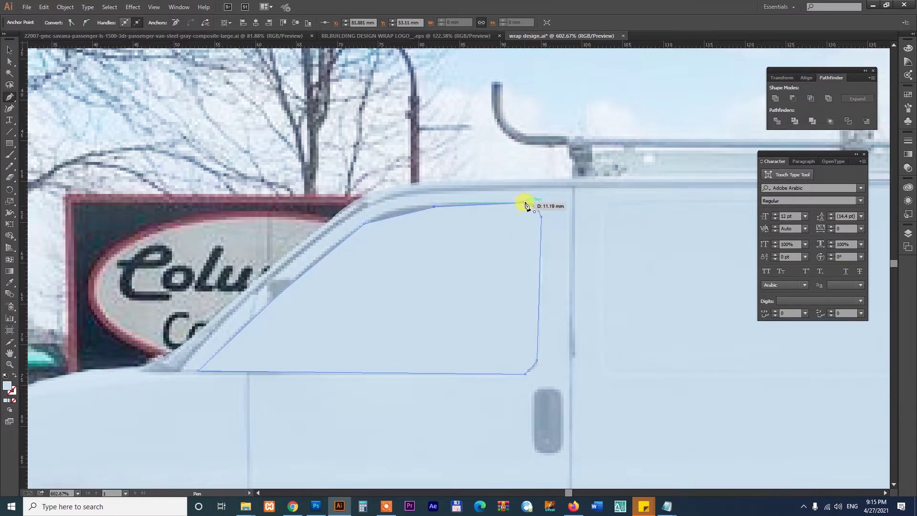
ctrl+click(399, 210)
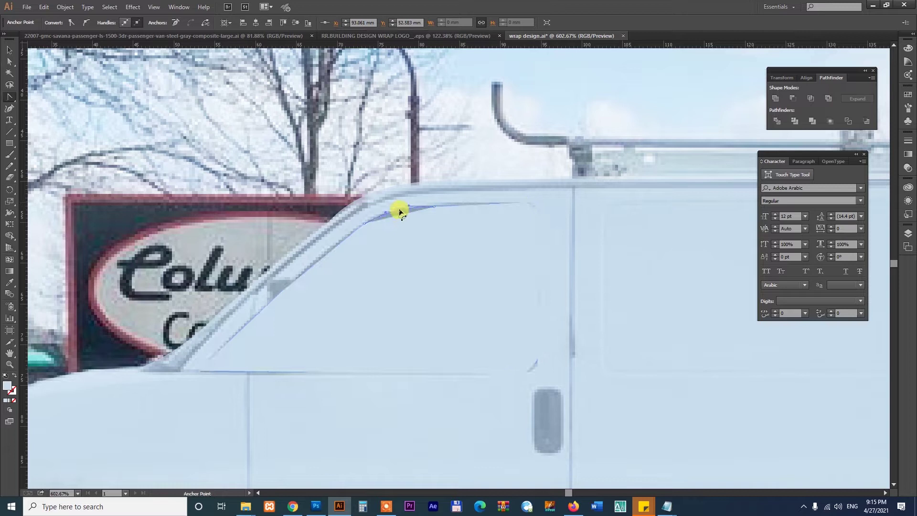
click(293, 281)
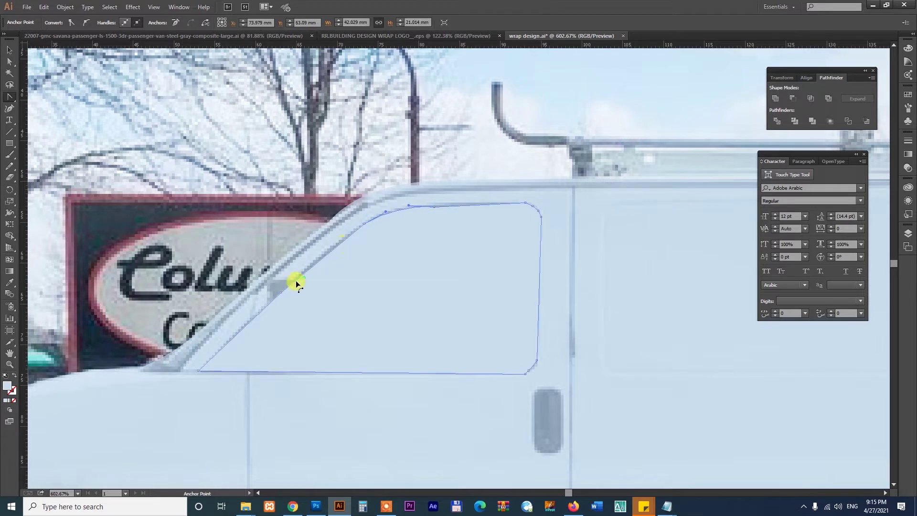
click(318, 260)
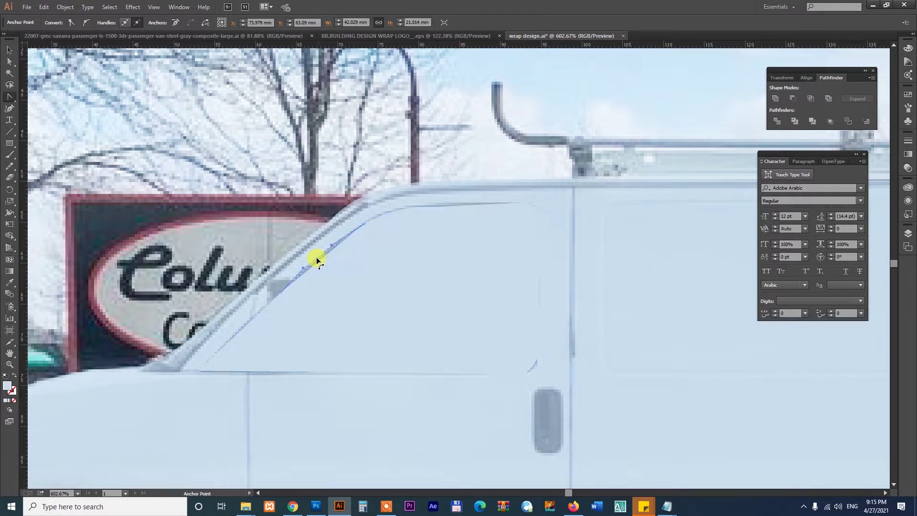
- Cut the window shape out of the van body shape with Pathfinder Minus Front
shift+click(587, 241)
click(792, 99)
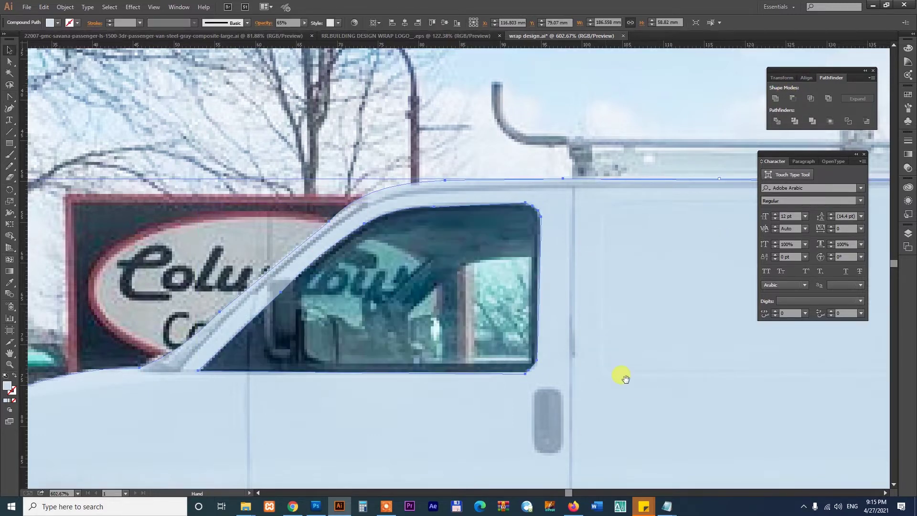
drag(621, 374, 514, 248)
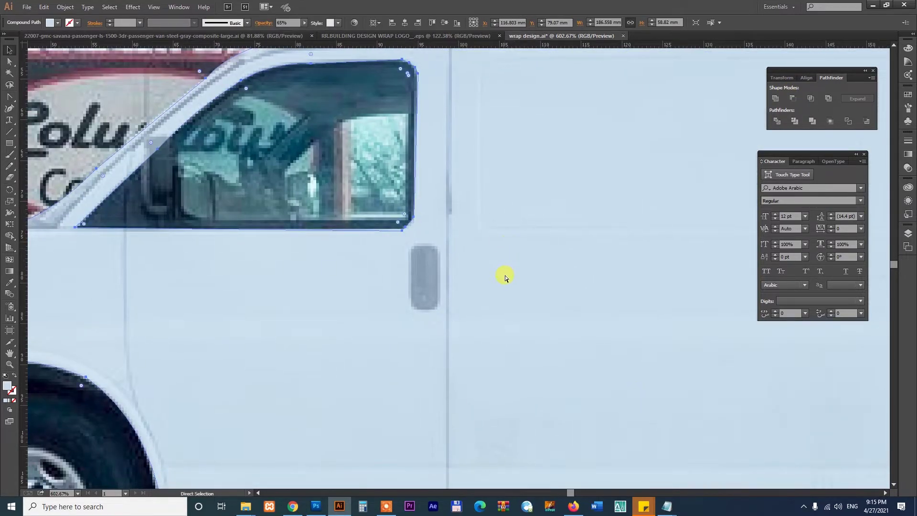
scroll(505, 275, down, 3)
scroll(504, 272, down, 2)
drag(501, 266, 456, 271)
click(660, 268)
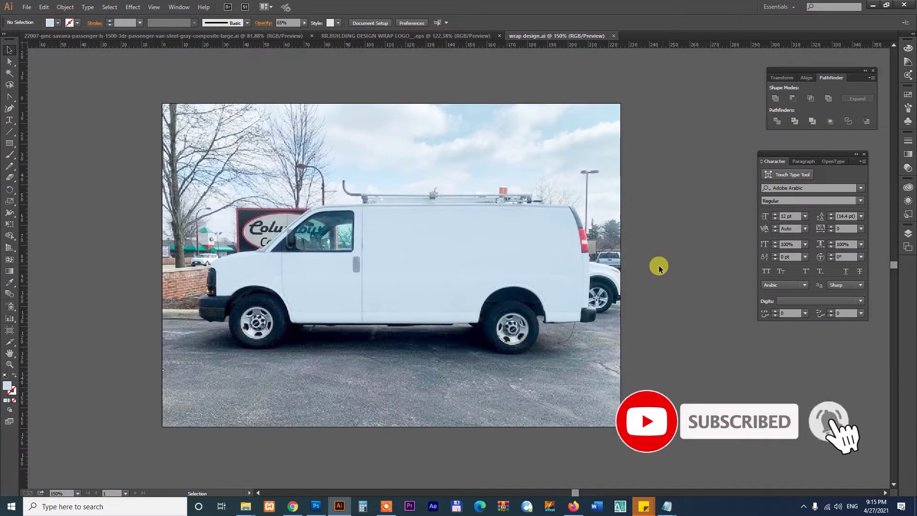
mouse_move(244, 506)
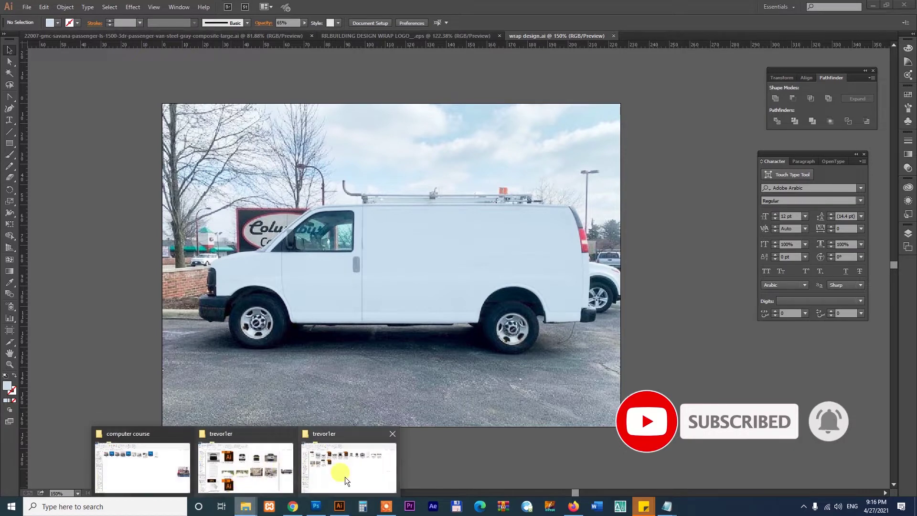
click(349, 464)
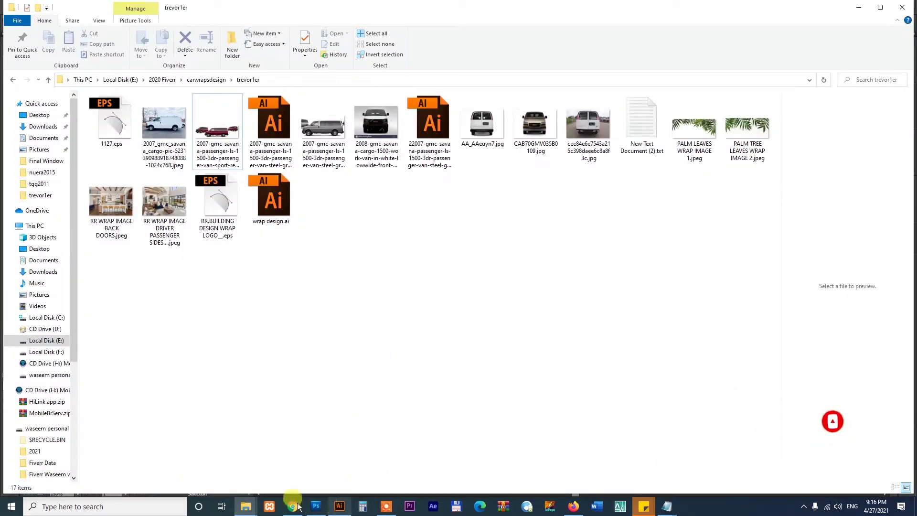
click(339, 506)
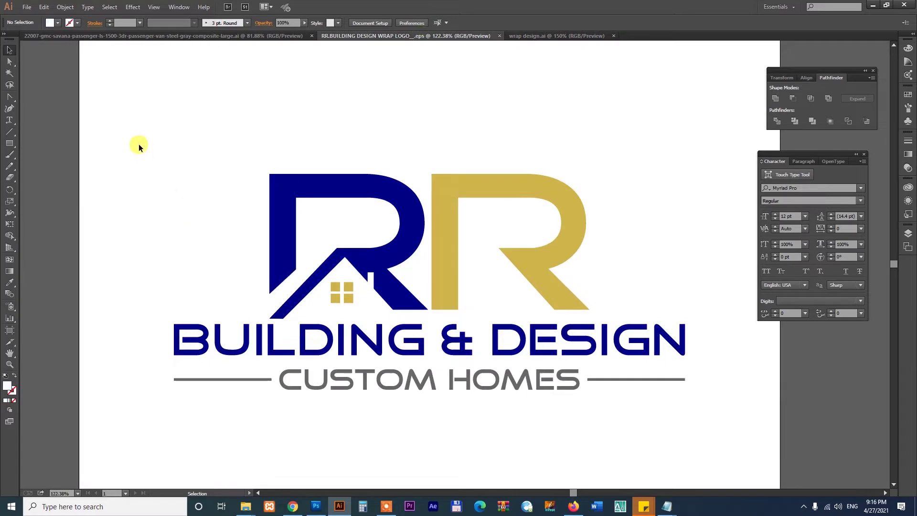
- Paste the selected RR logo into the wrap design document
drag(139, 143, 726, 409)
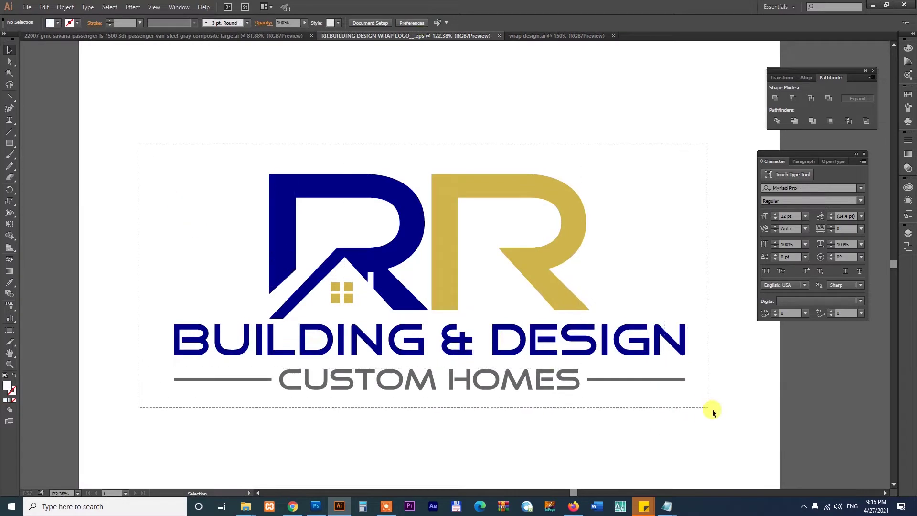
click(221, 36)
key(a)
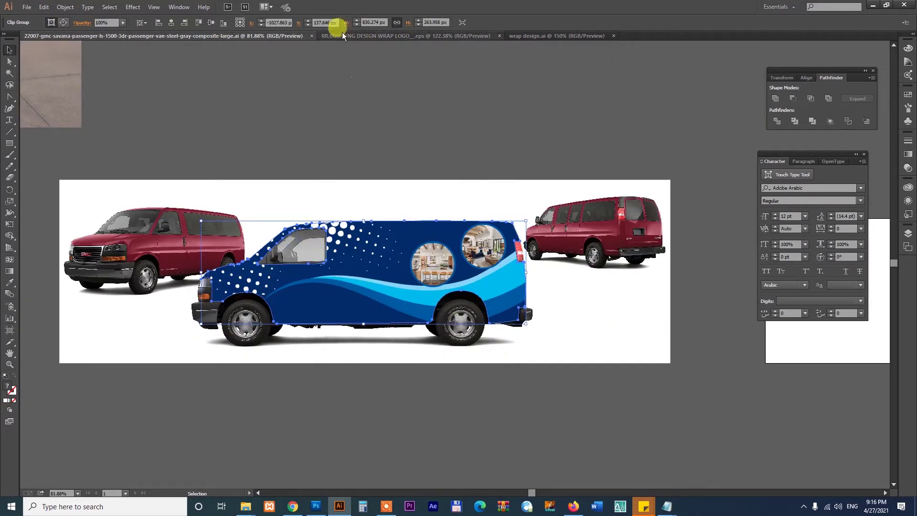
click(312, 36)
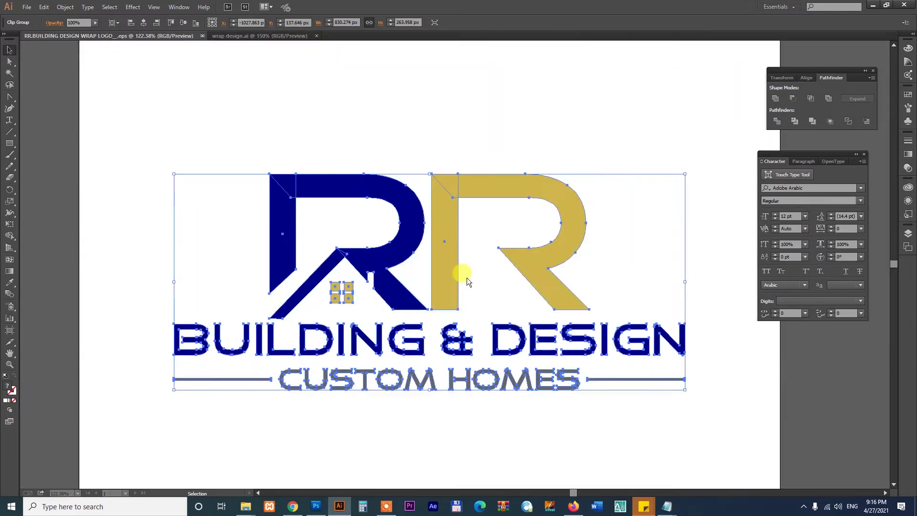
click(268, 36)
key(ctrl+v)
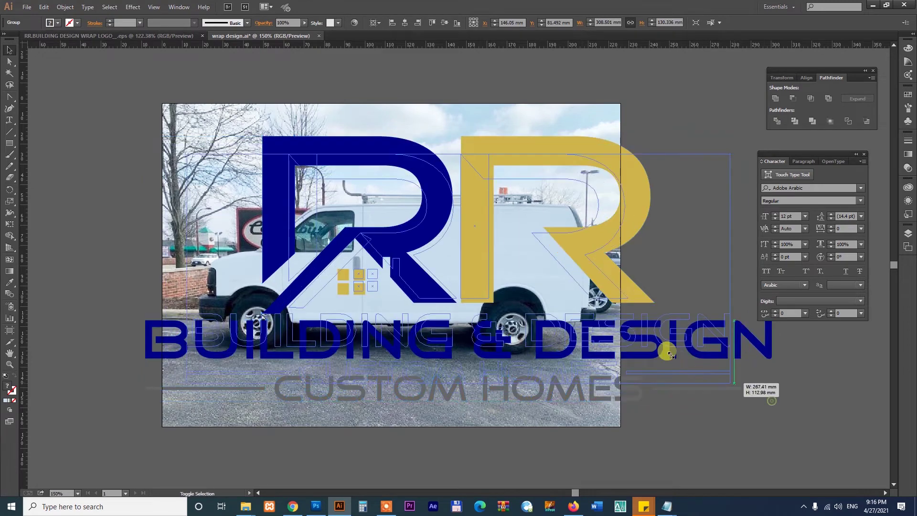
- Shrink the RR logo and move it below the artboard's bottom edge
mouse_move(771, 401)
mouse_down()
mouse_move(490, 268)
mouse_move(397, 405)
mouse_up()
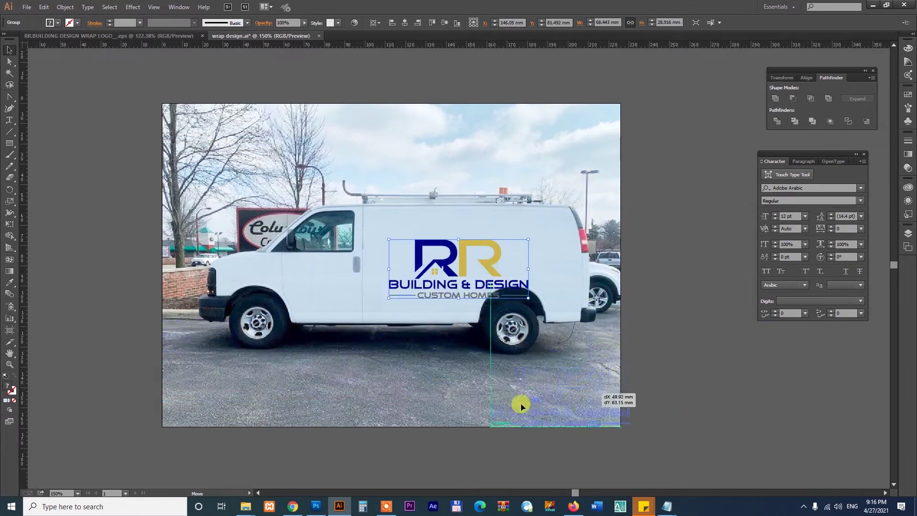
drag(525, 388, 515, 279)
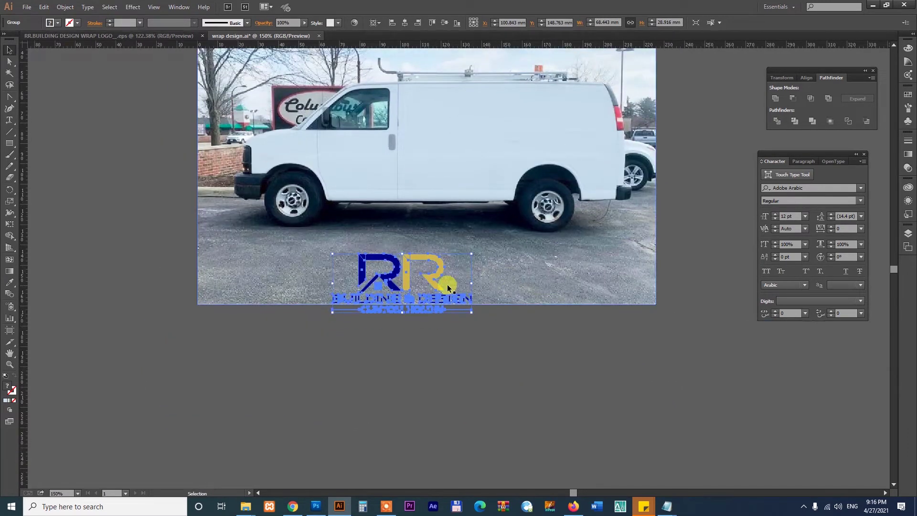
drag(438, 290, 479, 374)
- In Chrome, replace the van query with 'real estate vehicle wrap design' and browse the image results
click(293, 505)
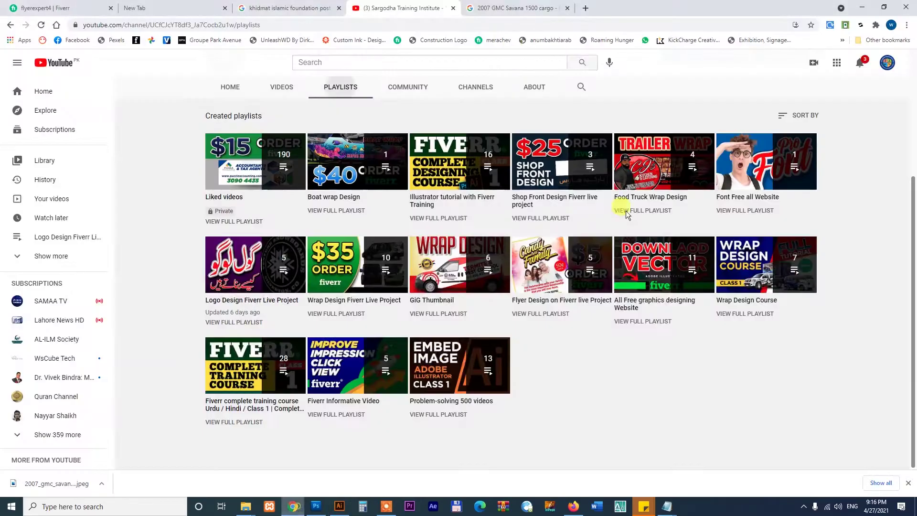
click(513, 8)
click(248, 65)
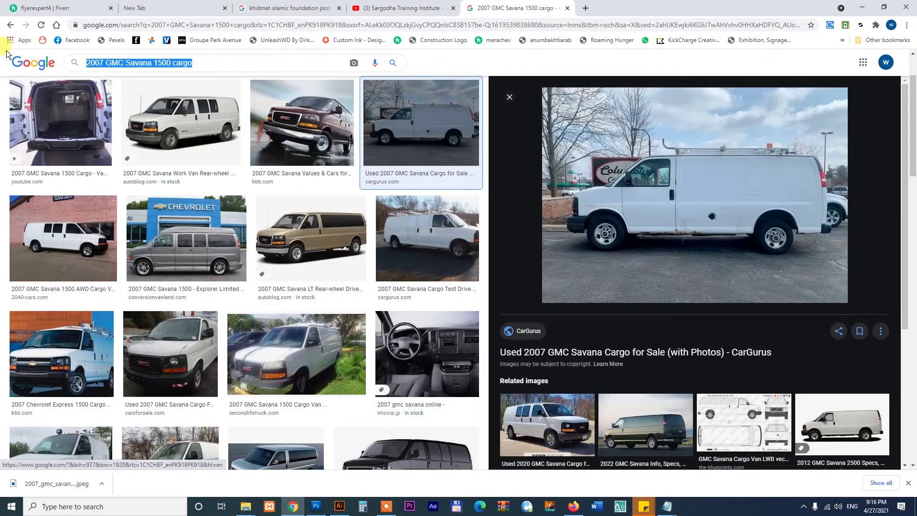
text(et)
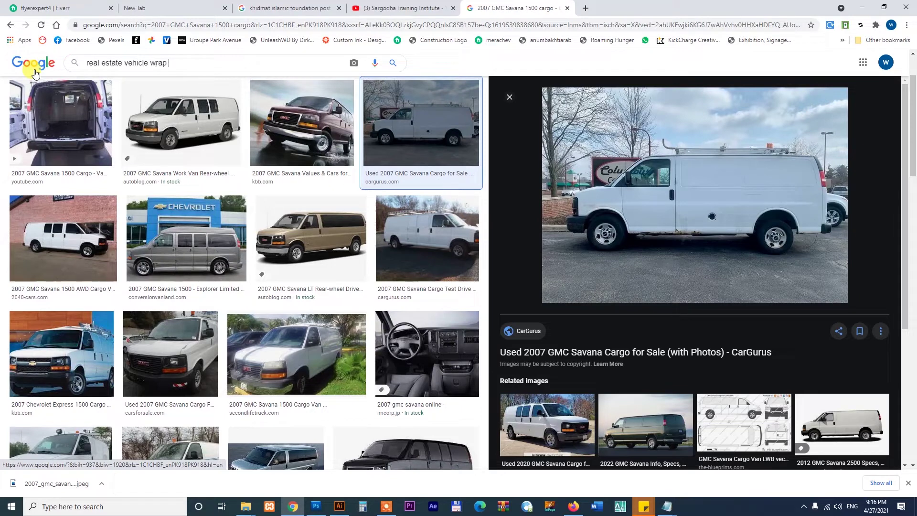
text(ign)
key(Return)
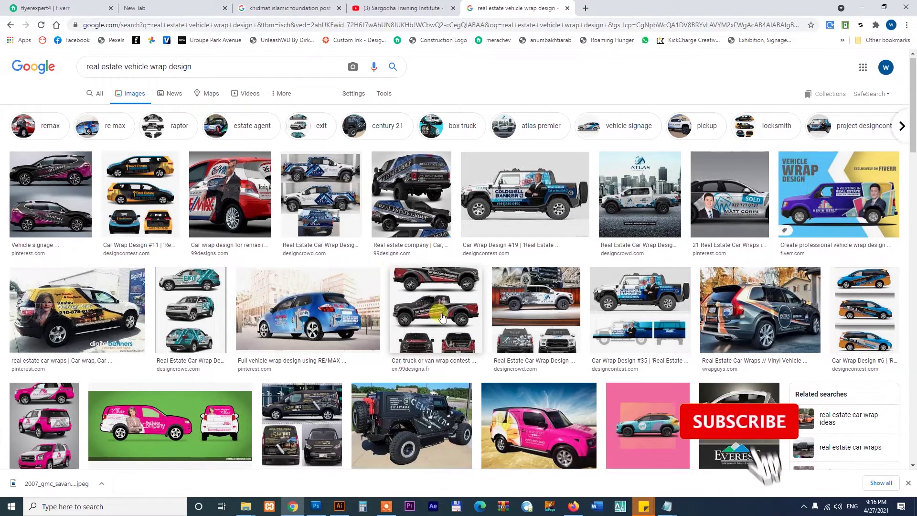
scroll(441, 317, down, 4)
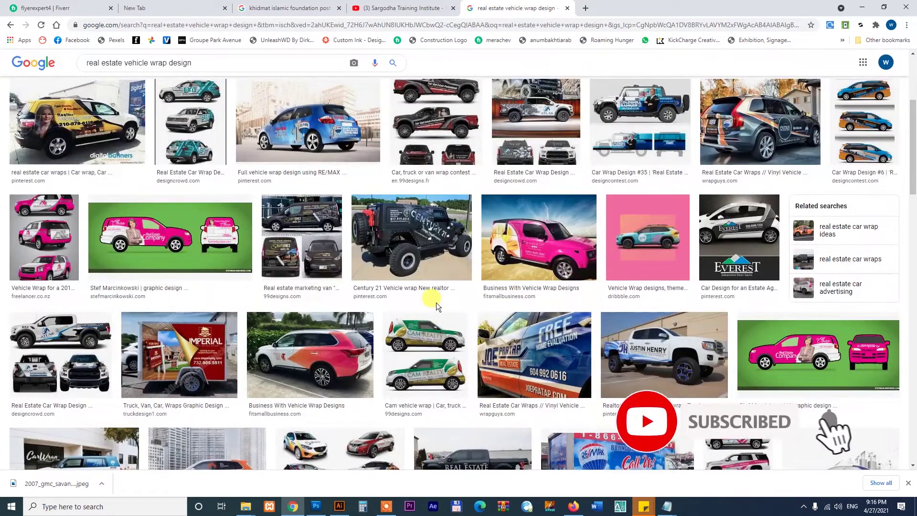
scroll(440, 306, down, 3)
scroll(440, 300, down, 3)
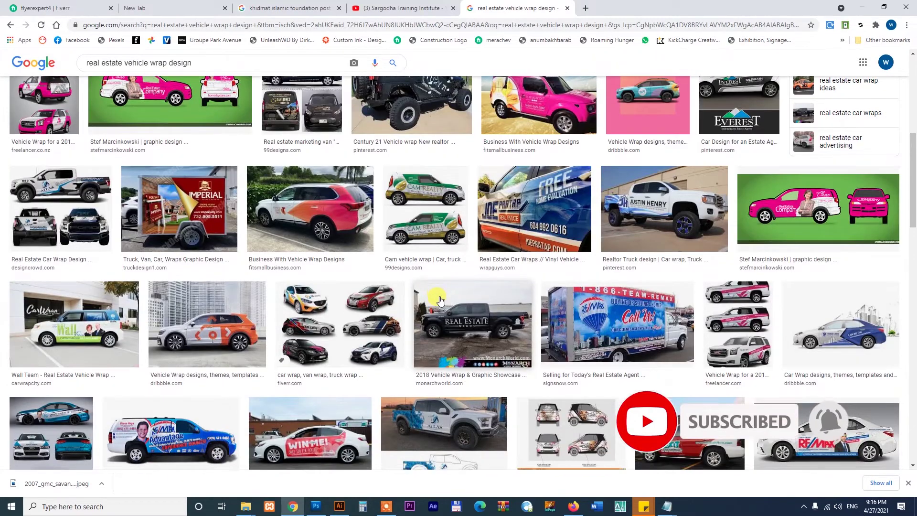
scroll(441, 300, down, 2)
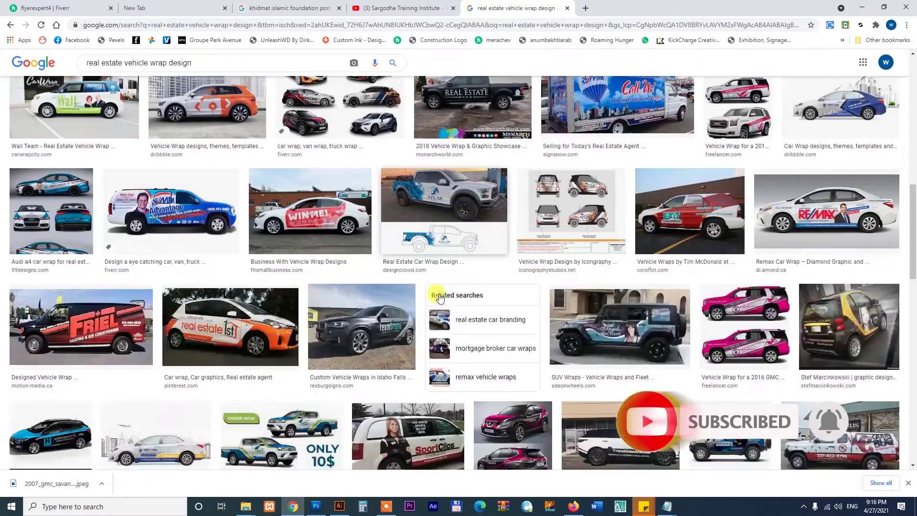
scroll(440, 300, down, 3)
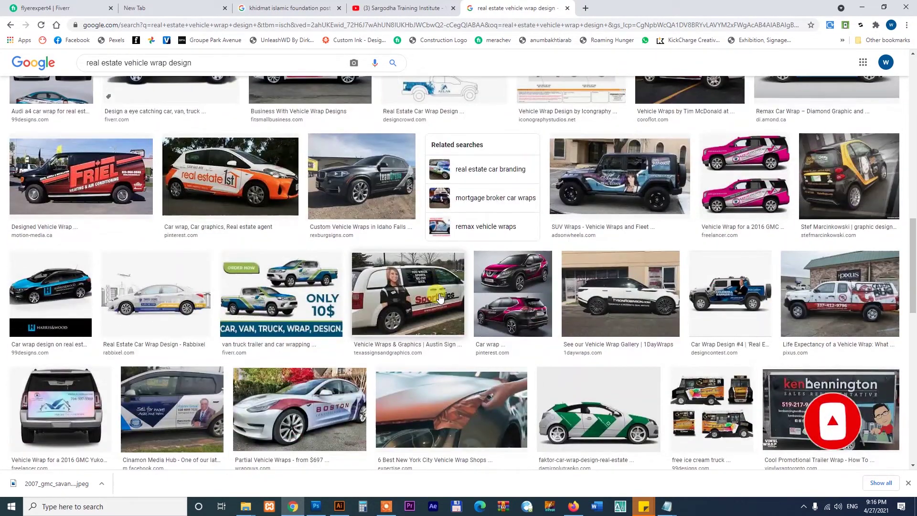
click(586, 8)
- Go to pinterest.com in a new tab and search for 'van wrap design'
click(587, 24)
text(pint)
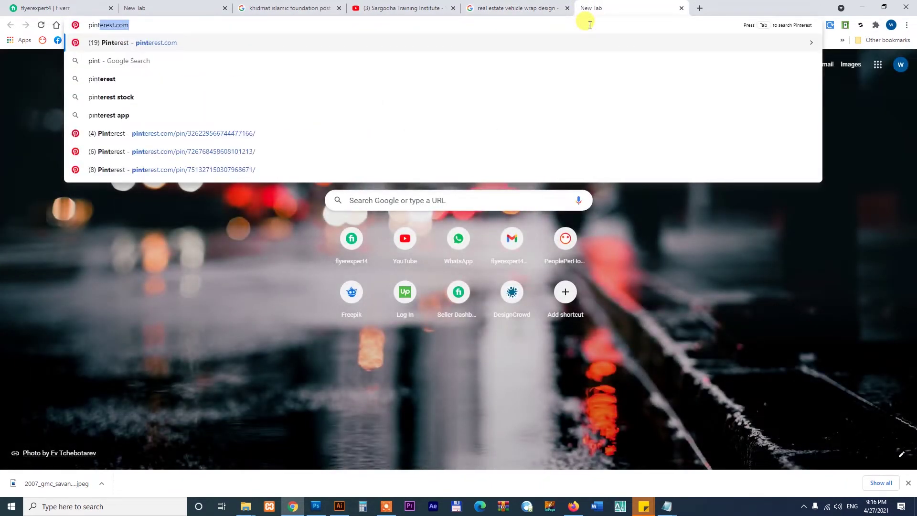
key(Return)
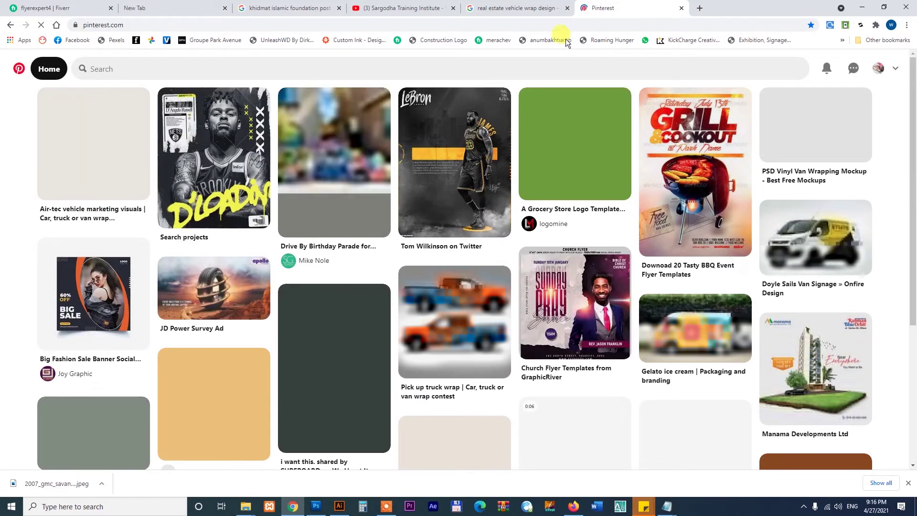
click(566, 66)
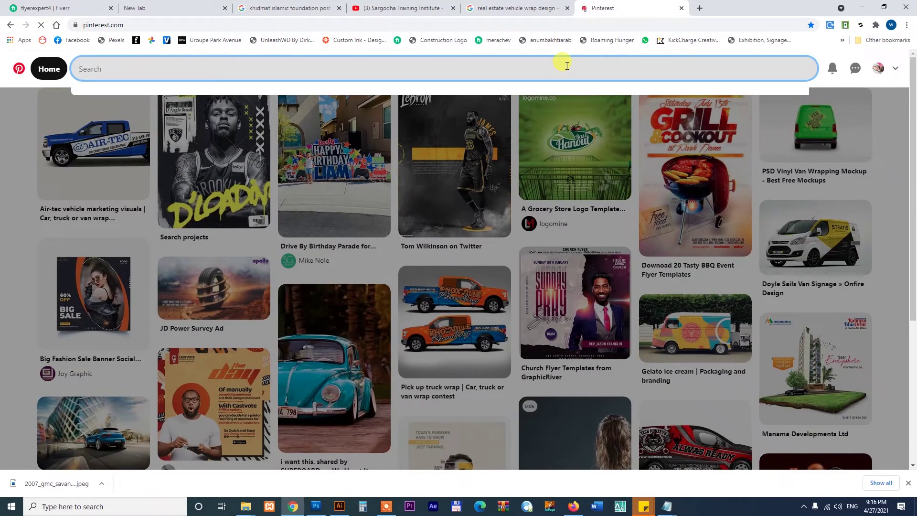
text(van wrap des)
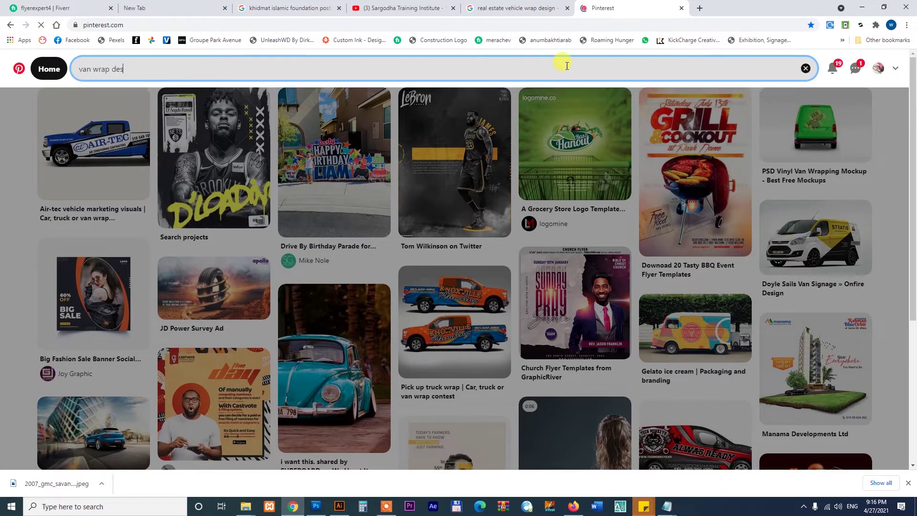
text(ign)
key(Return)
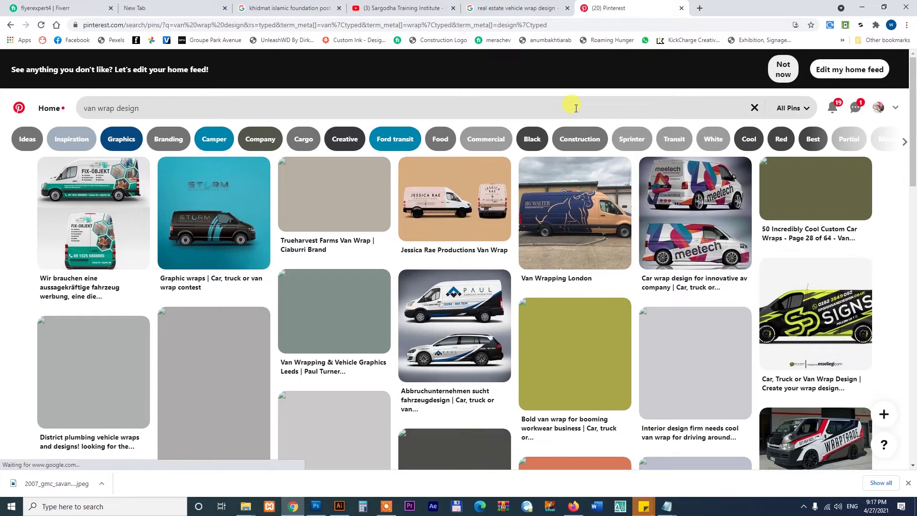
- Navigate back and forth between Pinterest pages, then re-run the 'van wrap design' search
right_click(69, 182)
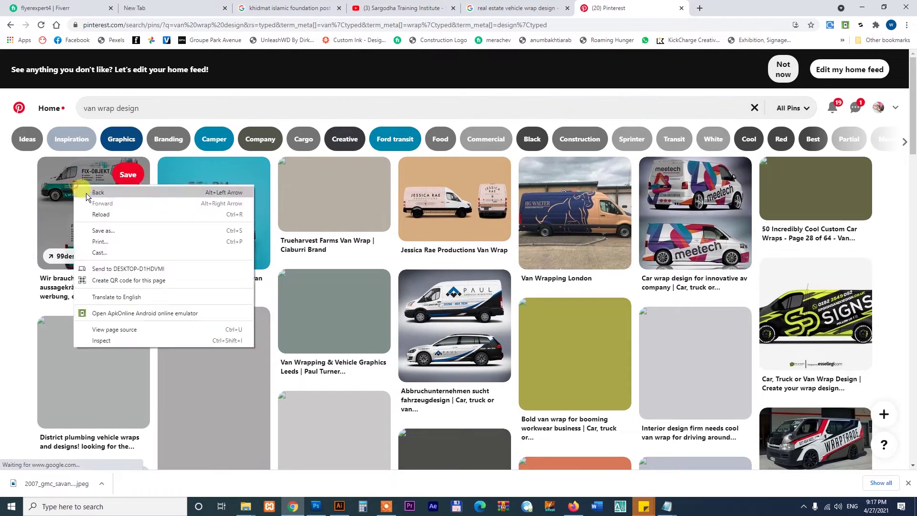
click(94, 191)
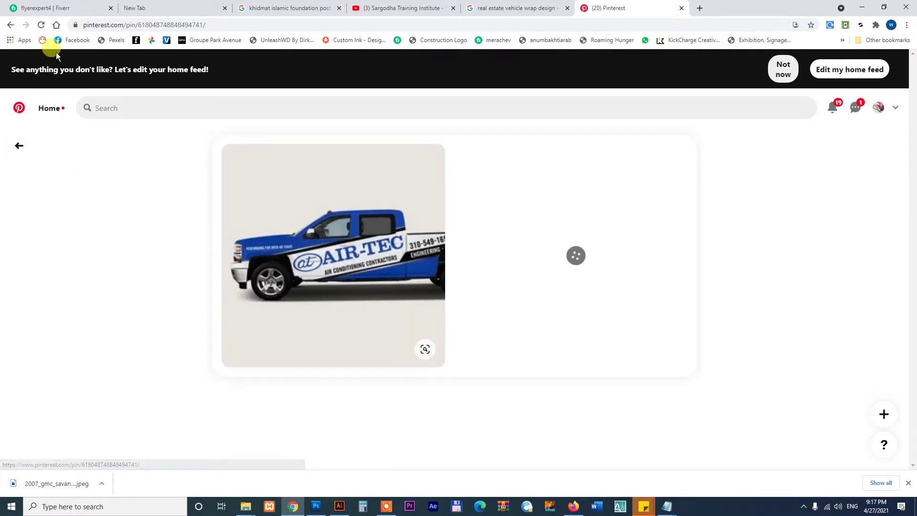
click(11, 25)
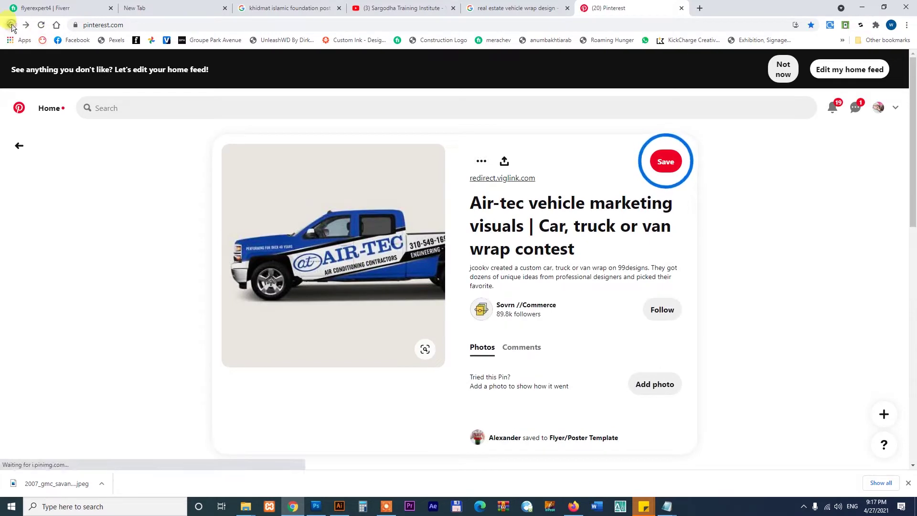
click(323, 108)
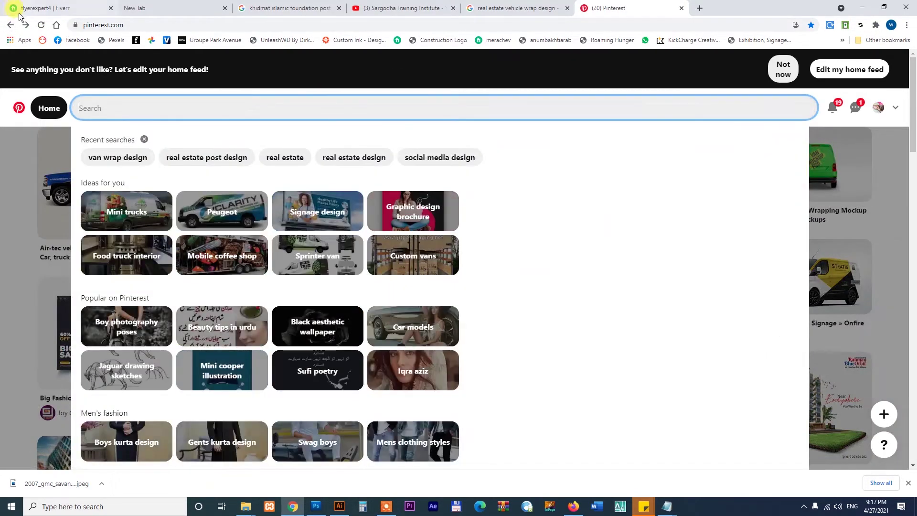
click(26, 25)
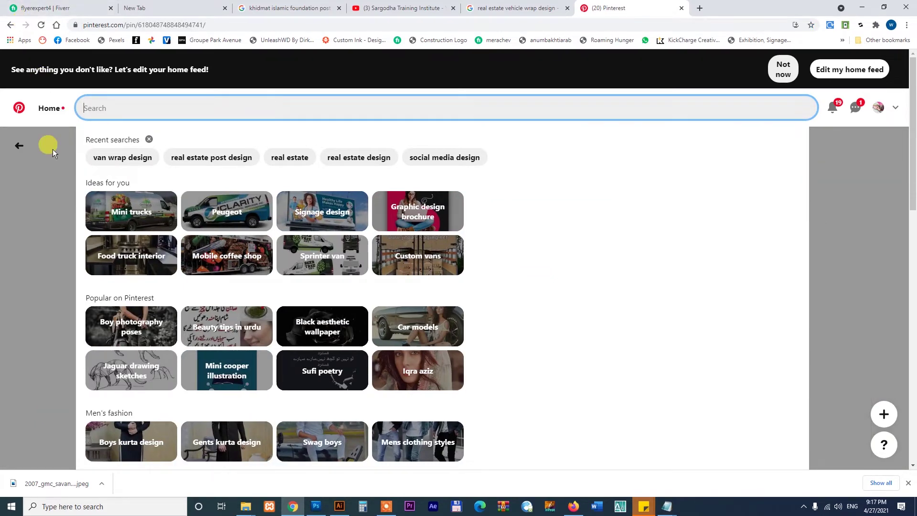
click(19, 147)
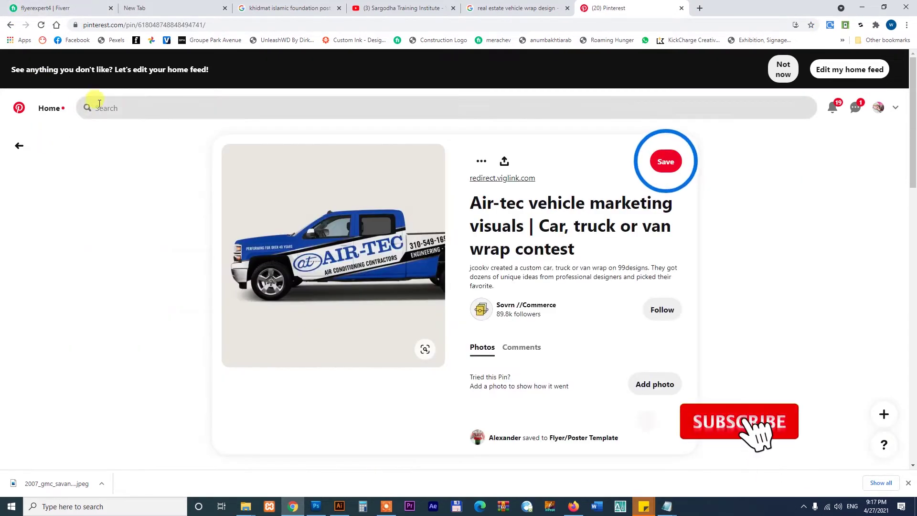
click(117, 106)
text(van)
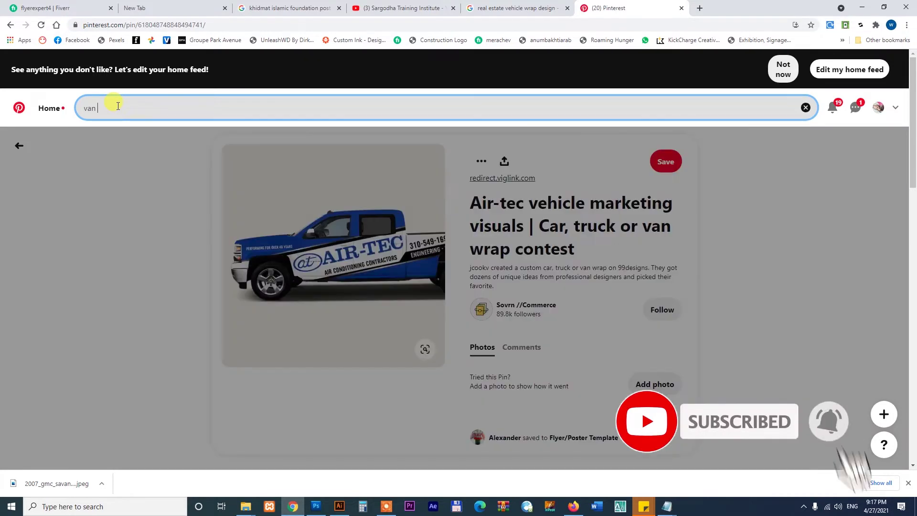
text( wrap design)
key(Return)
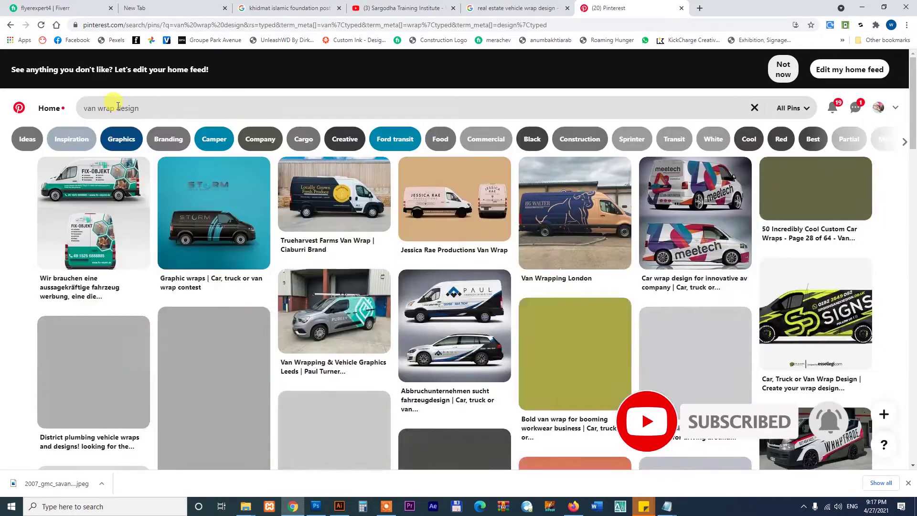
- Open the FIX-OBJEKT van wrap pin, scroll through it, and run a visual search for similar ideas
click(106, 240)
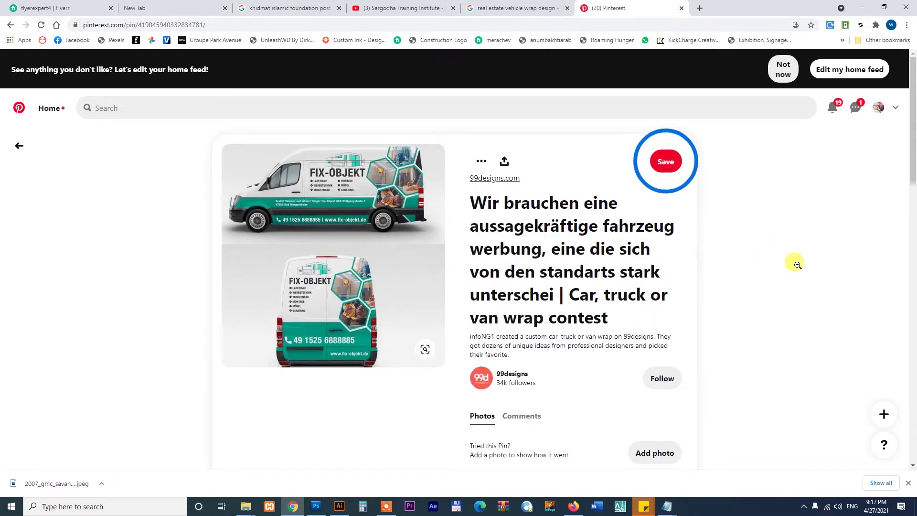
scroll(796, 265, down, 6)
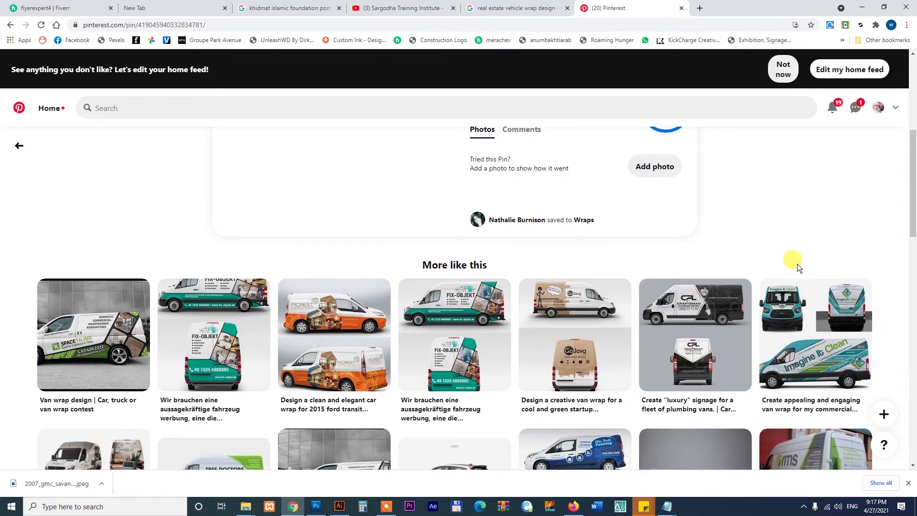
scroll(797, 264, down, 2)
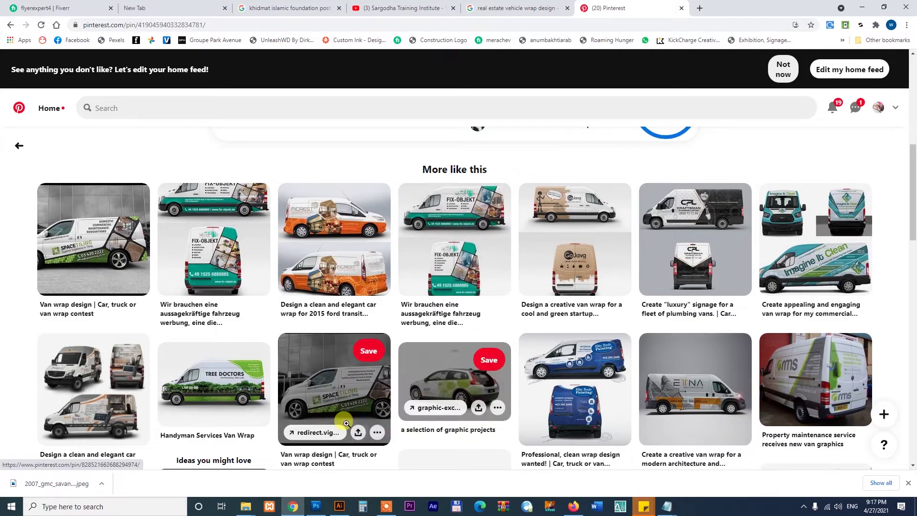
scroll(526, 377, down, 6)
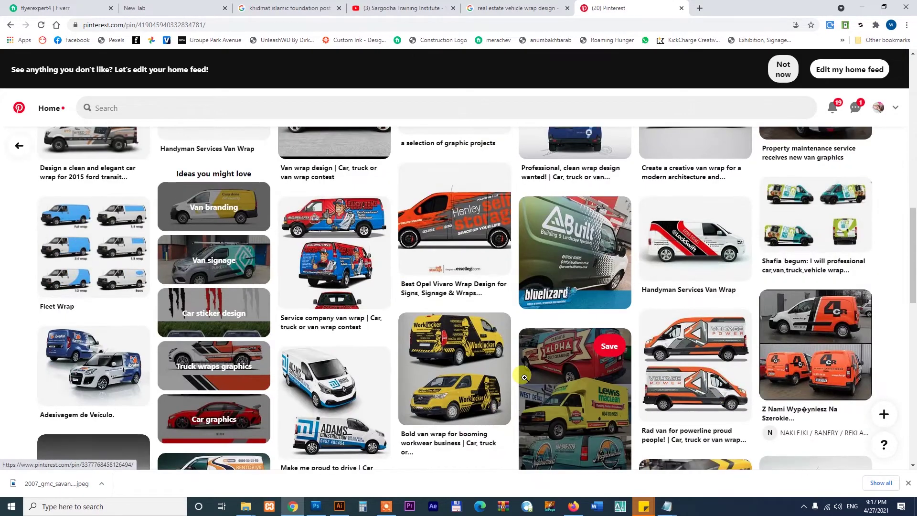
scroll(524, 377, down, 2)
scroll(524, 377, down, 3)
scroll(524, 377, up, 6)
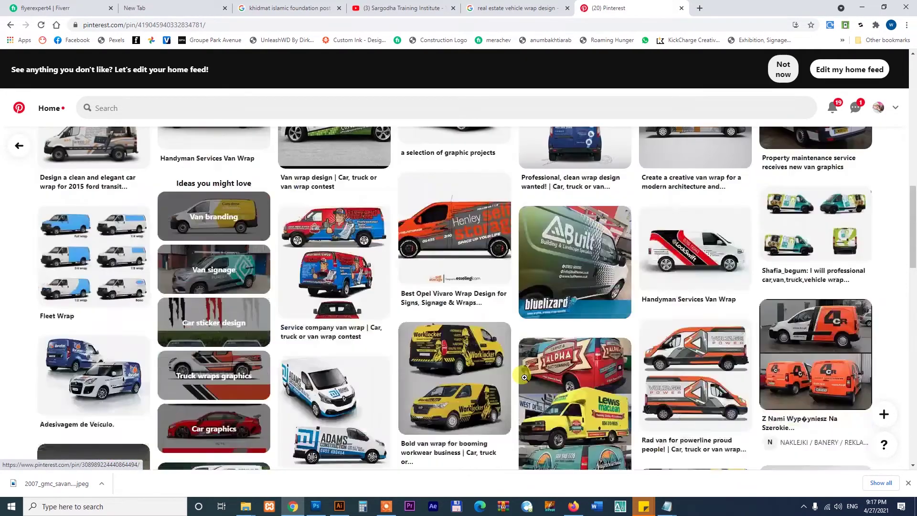
scroll(523, 377, up, 6)
scroll(524, 377, up, 6)
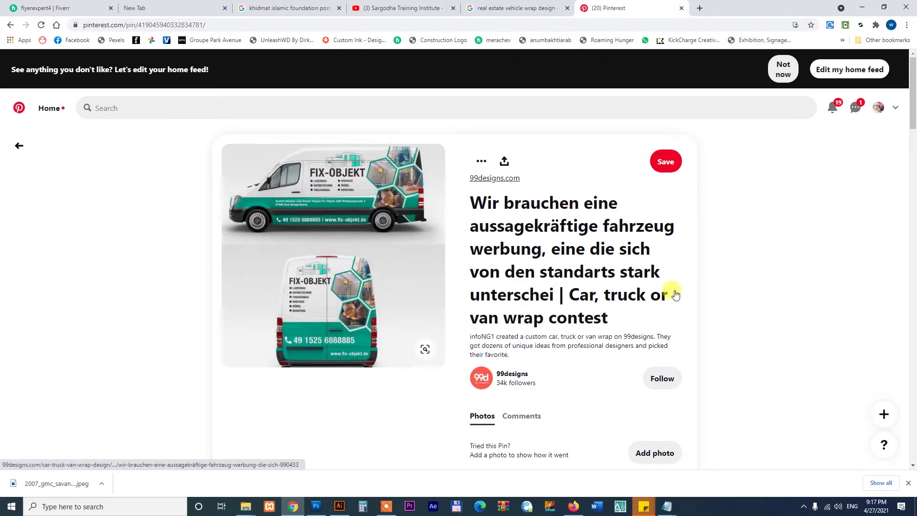
click(425, 349)
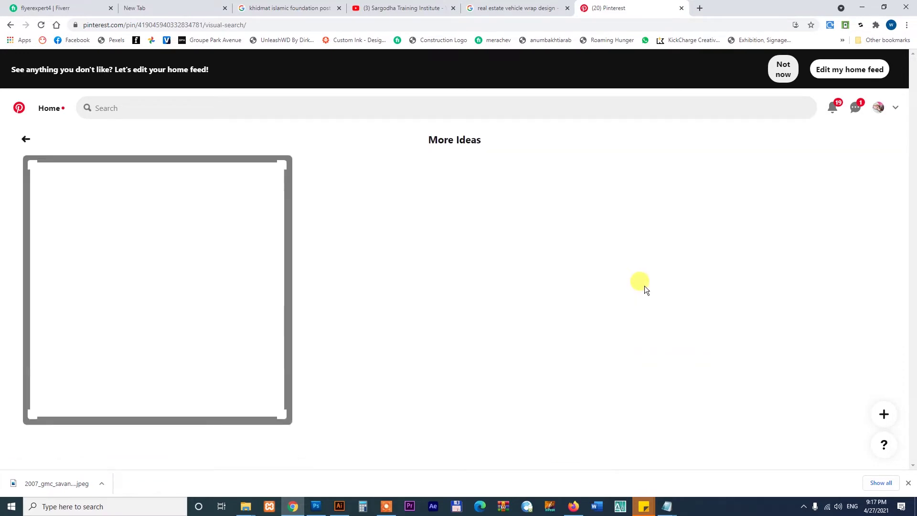
drag(254, 223, 316, 202)
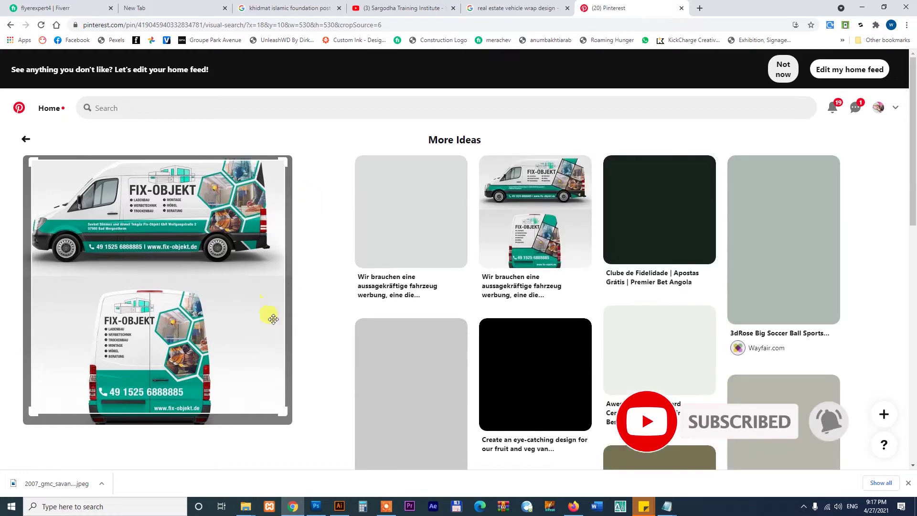
- Paste the screenshot, clip it to the reference van's side view, and place it above the van photo
key(ctrl+v)
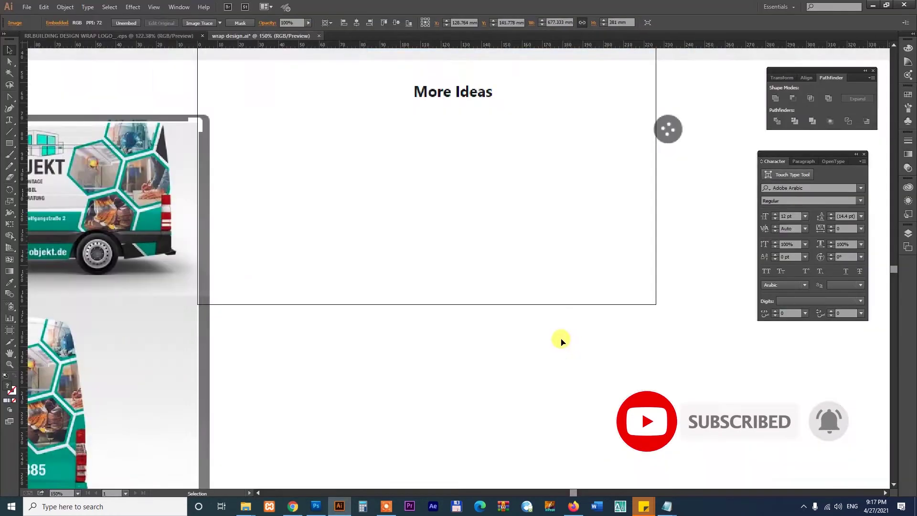
key(ctrl+minus)
key(ctrl+minus)
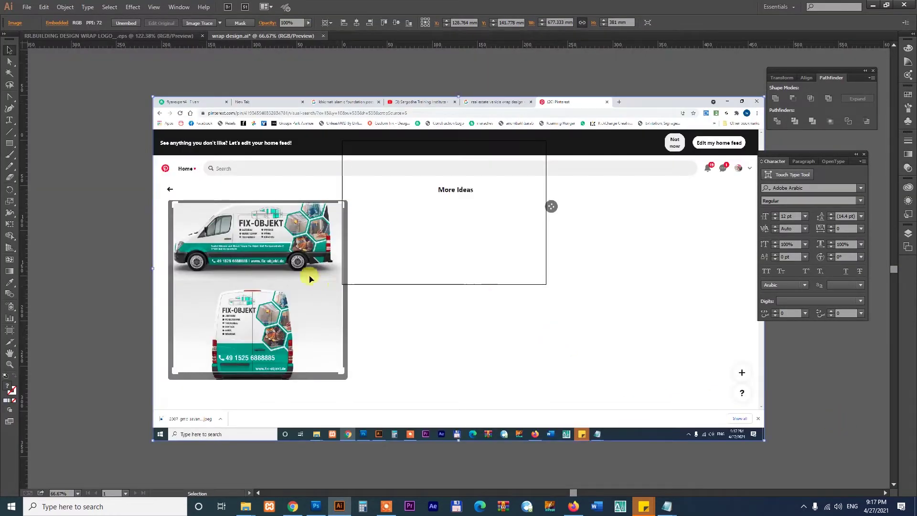
drag(171, 200, 335, 279)
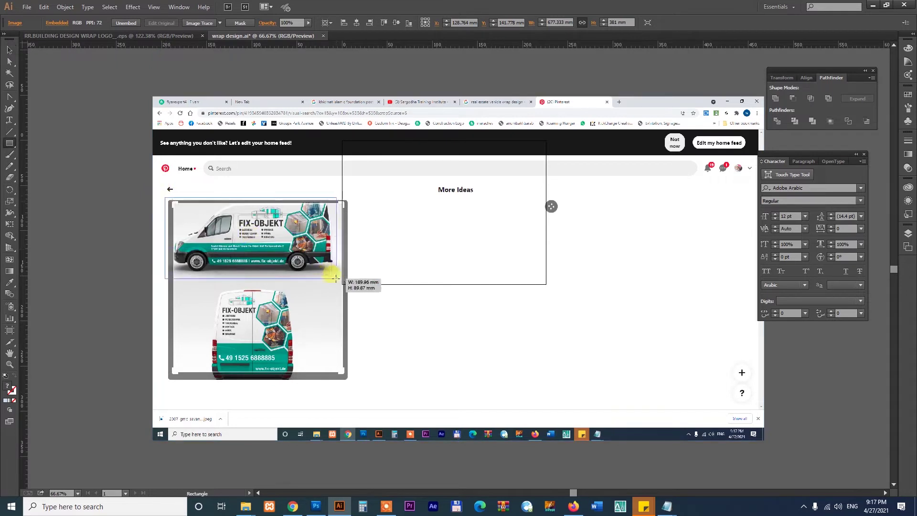
key(v)
right_click(445, 313)
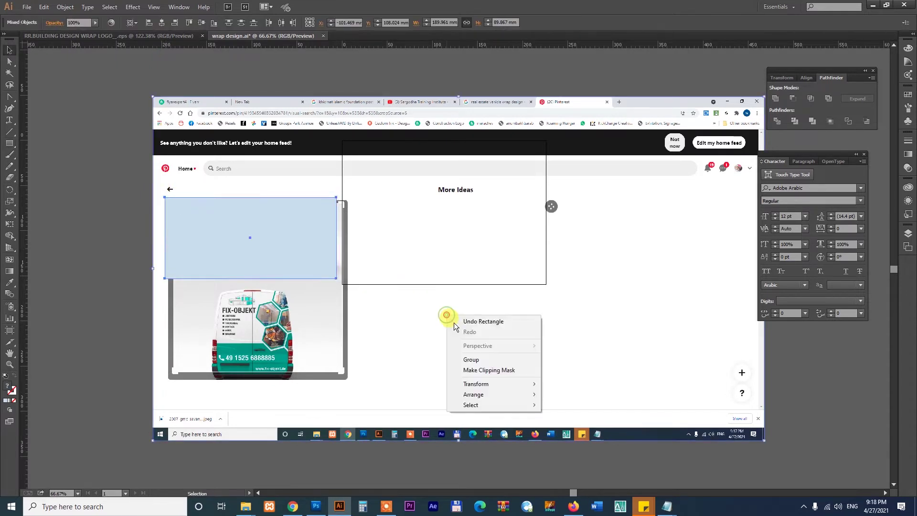
click(478, 368)
drag(282, 258, 483, 142)
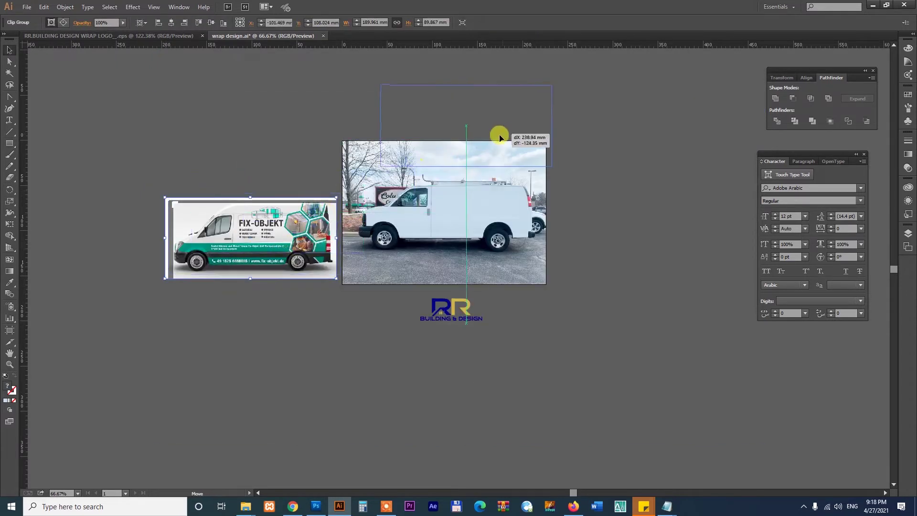
drag(340, 102, 340, 101)
- Move the RR logo onto the van's side panel and scale it down to fit
key(z)
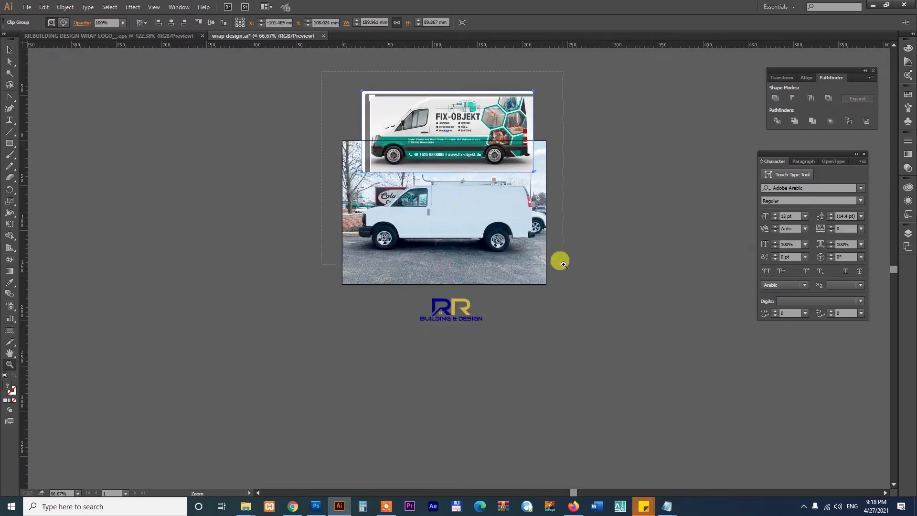
drag(563, 264, 319, 71)
drag(500, 268, 395, 242)
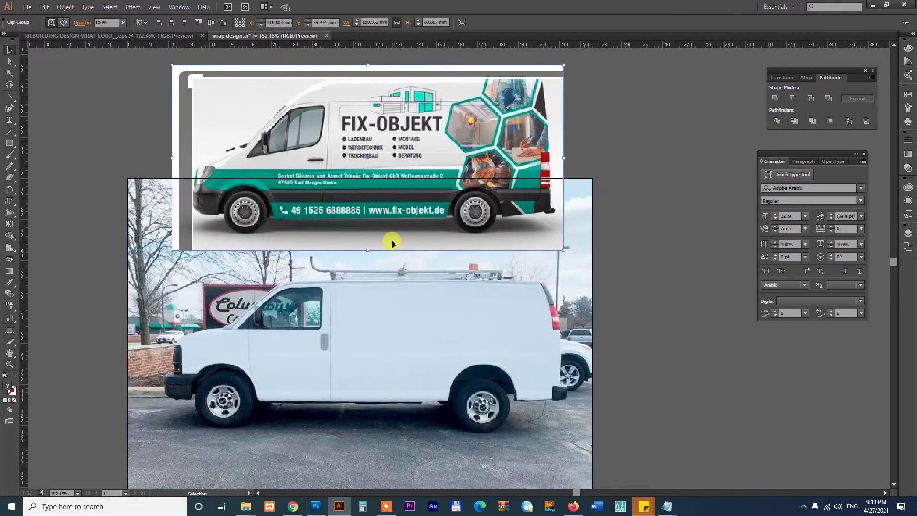
scroll(405, 313, down, 5)
scroll(435, 172, down, 1)
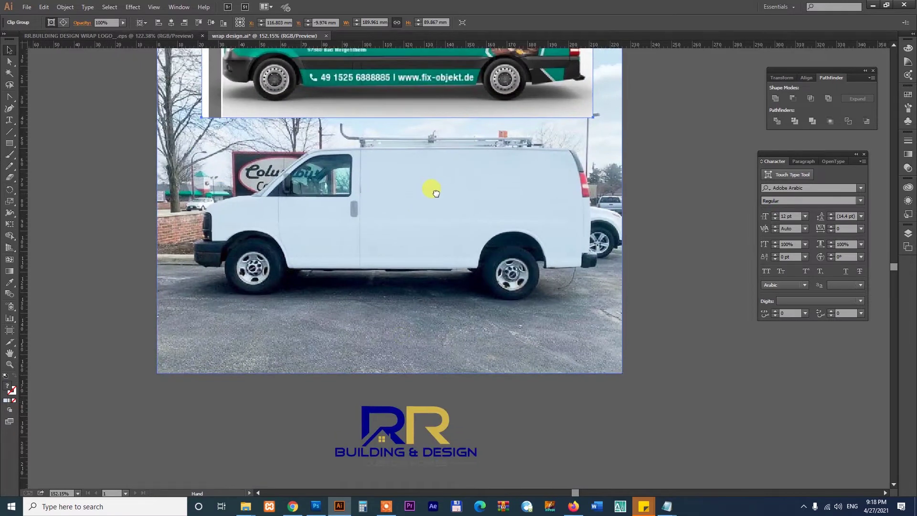
mouse_move(432, 440)
mouse_down()
mouse_move(463, 181)
mouse_move(463, 191)
mouse_up()
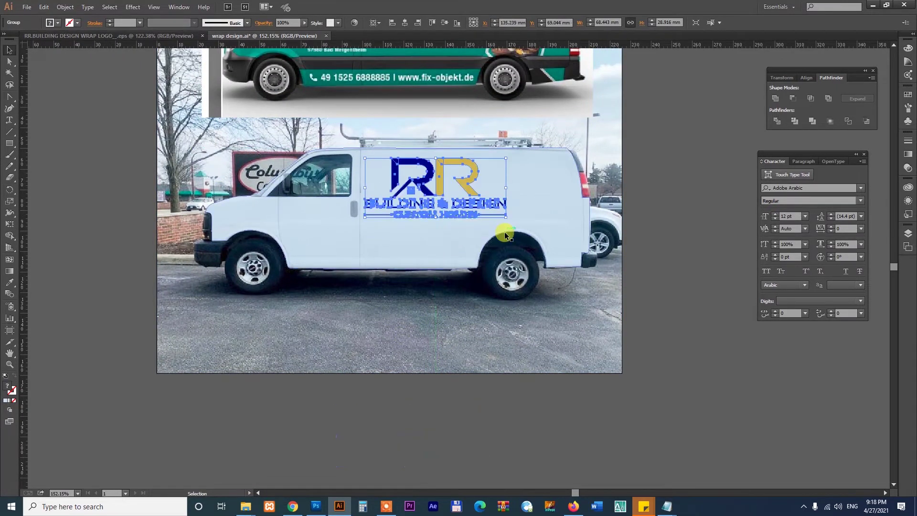
drag(507, 218, 487, 209)
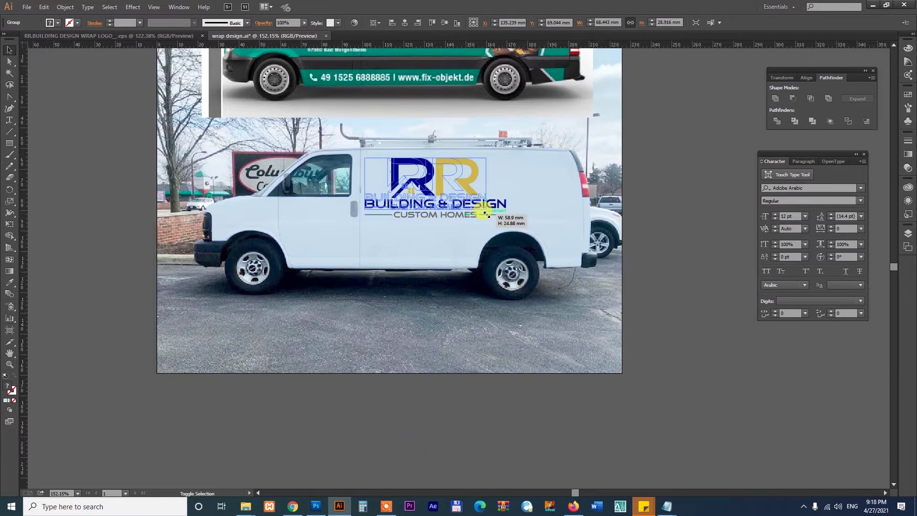
drag(448, 185, 453, 186)
click(583, 235)
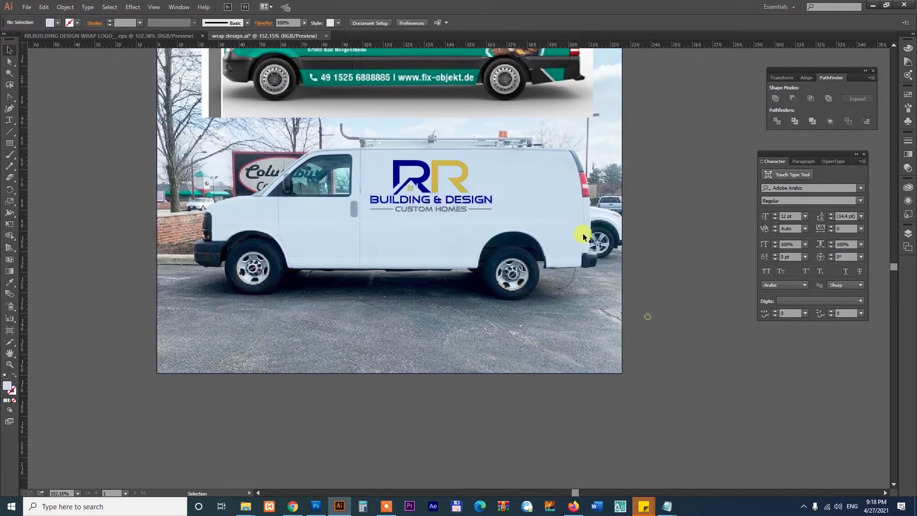
drag(583, 235, 545, 290)
mouse_move(245, 506)
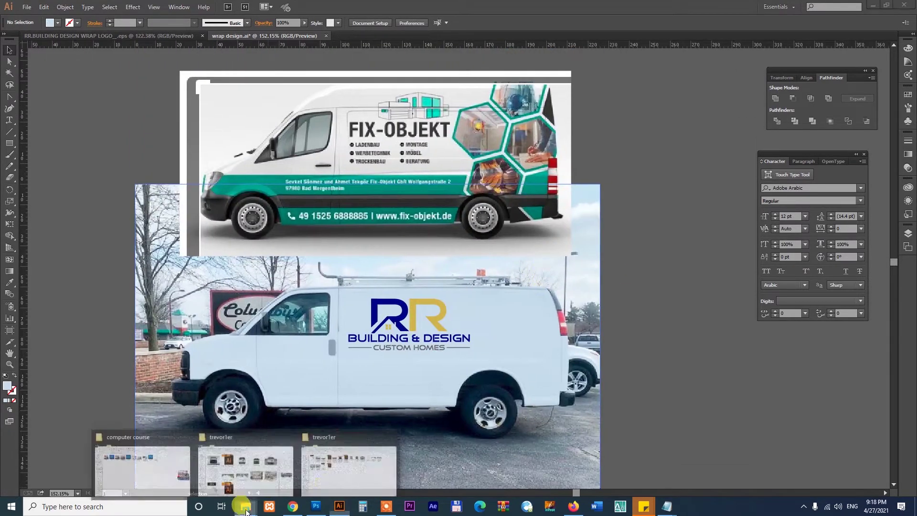
click(273, 466)
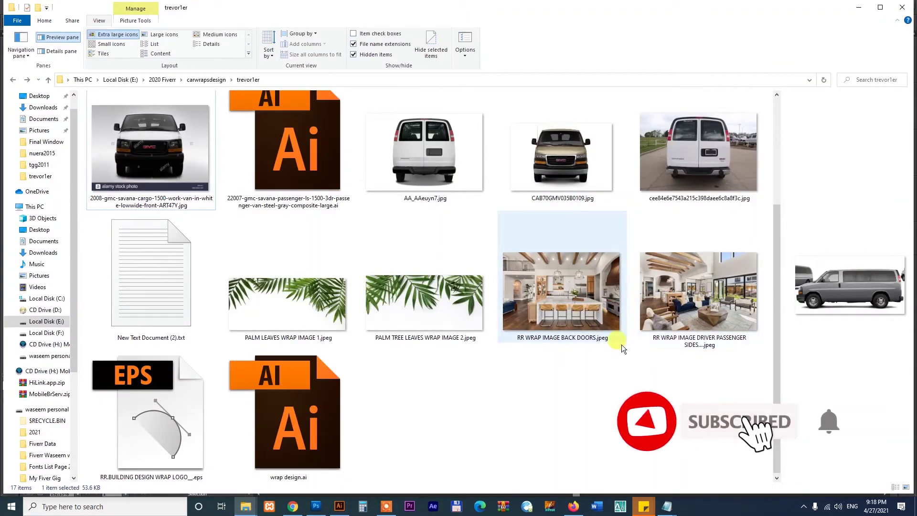
click(339, 506)
drag(664, 386, 623, 340)
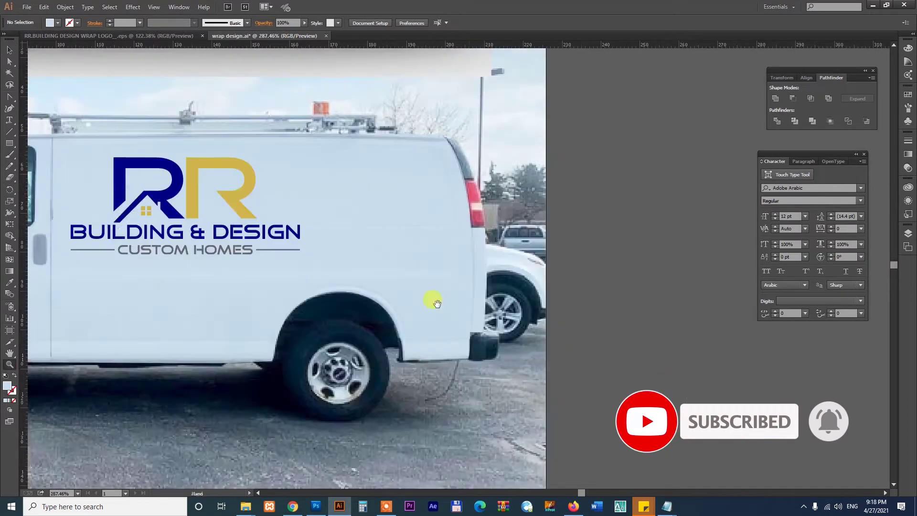
- Draw a hexagon over the van's rear with the Polygon tool and duplicate it up-left
drag(432, 301, 457, 303)
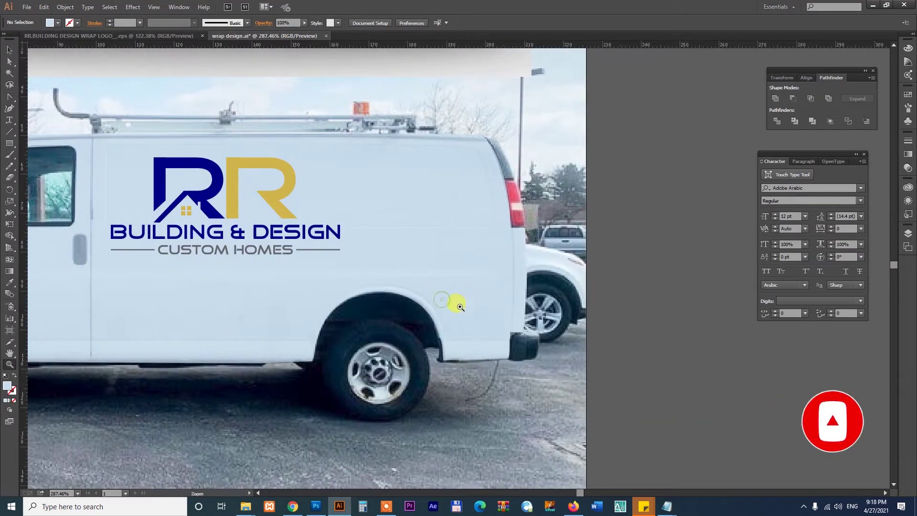
click(8, 143)
click(43, 177)
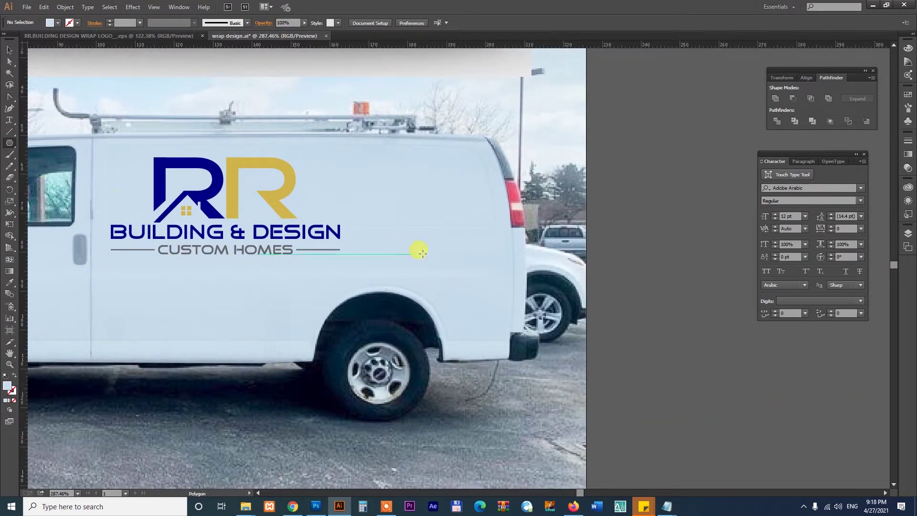
drag(441, 249, 483, 325)
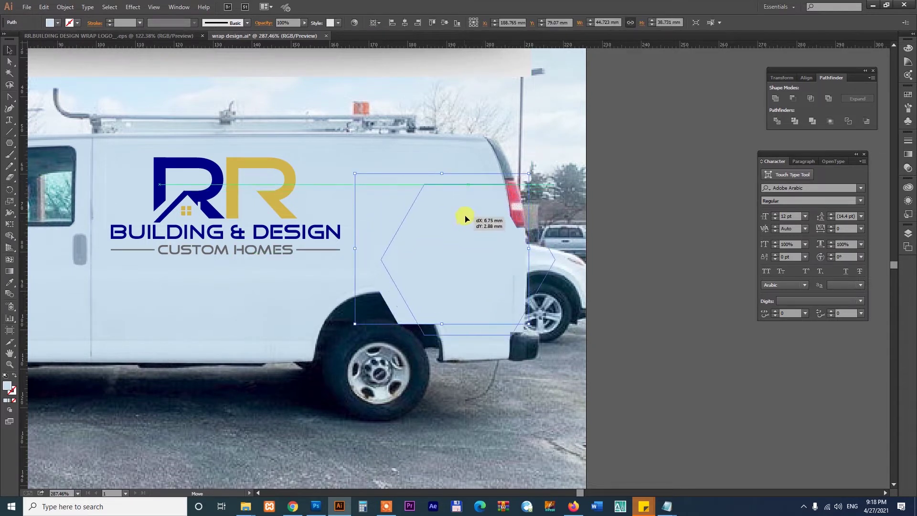
drag(460, 224, 468, 322)
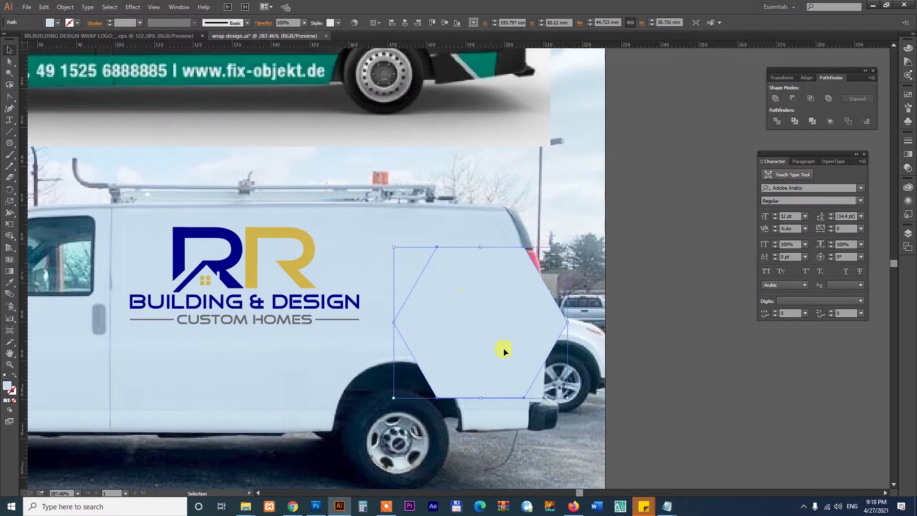
drag(513, 350, 385, 249)
- Colour the hexagons with the logo's dark blue and gold using the Eyedropper
click(195, 223)
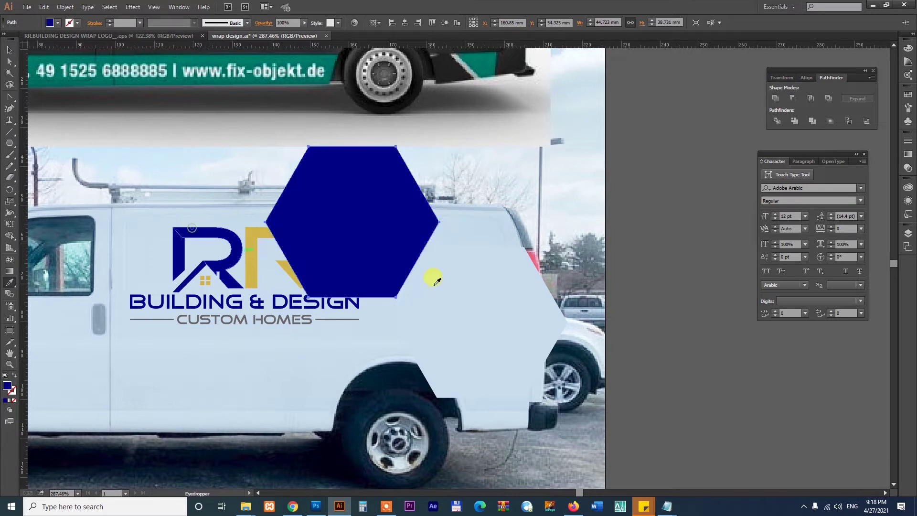
key(v)
click(468, 295)
key(i)
click(253, 234)
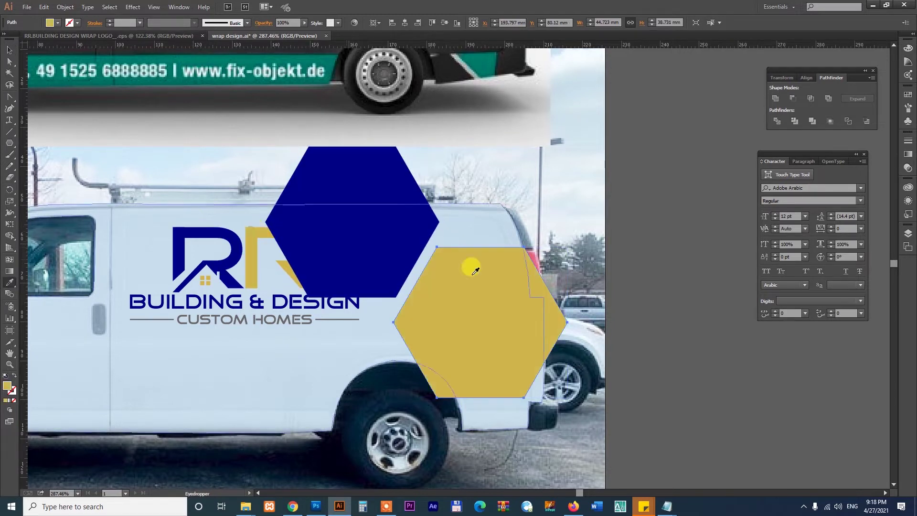
key(v)
click(610, 260)
- Nudge the blue hexagon down and duplicate it to the upper right
drag(514, 234, 477, 250)
drag(349, 244, 348, 251)
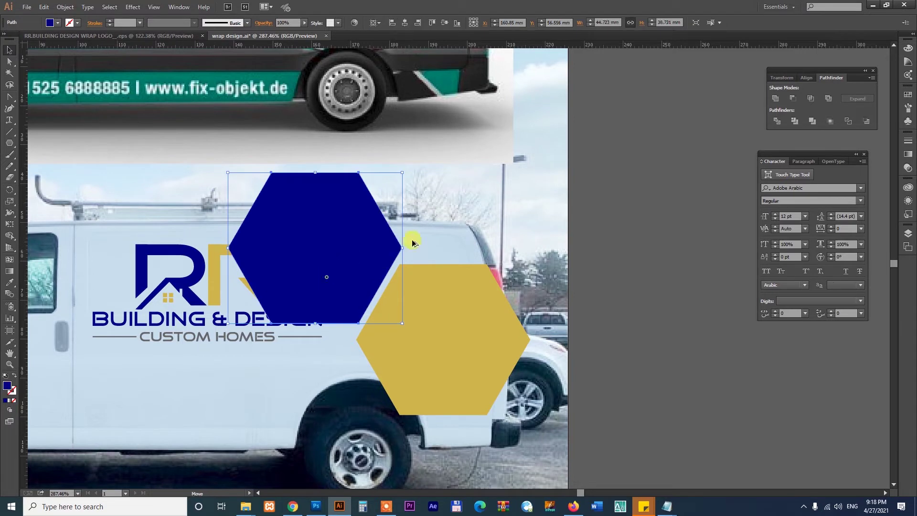
drag(326, 281, 470, 211)
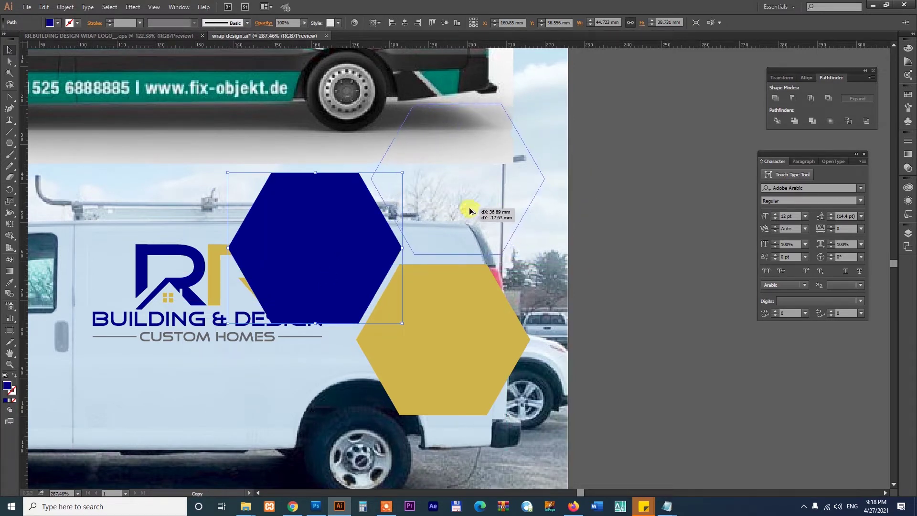
drag(470, 212, 469, 211)
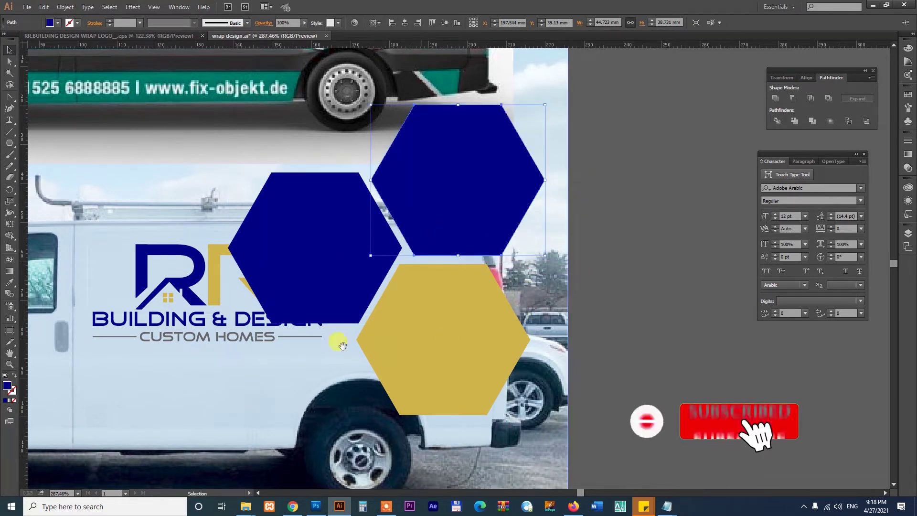
drag(392, 332, 561, 284)
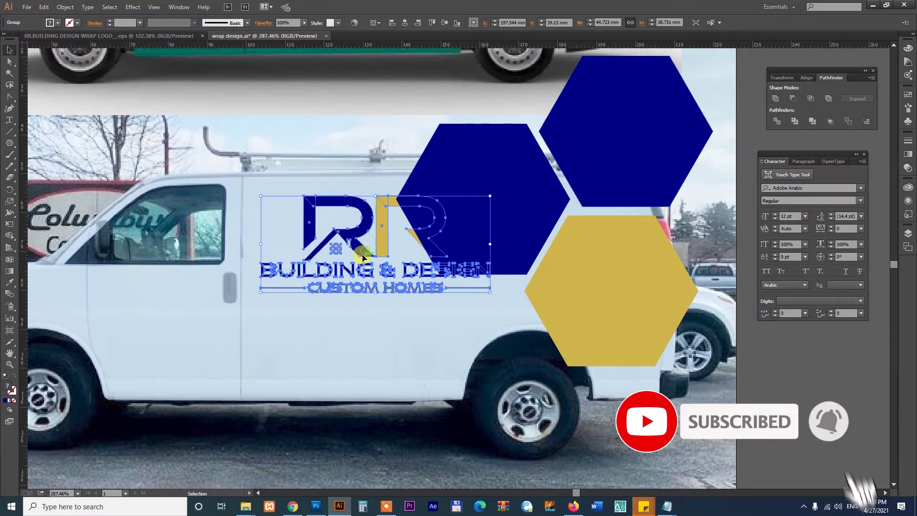
- Reposition and resize the RR logo on the van's side
drag(364, 270, 356, 330)
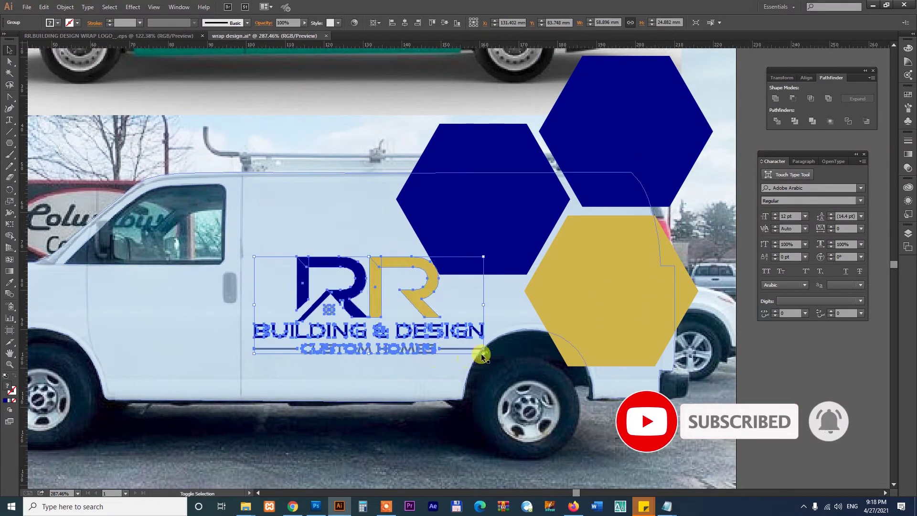
drag(482, 355, 434, 334)
drag(397, 307, 414, 306)
drag(450, 260, 465, 251)
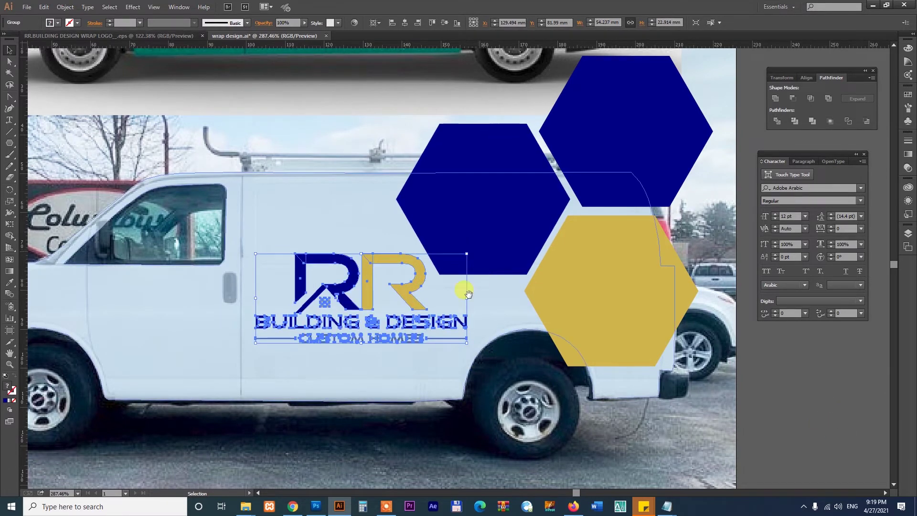
scroll(467, 267, down, 3)
scroll(501, 287, up, 3)
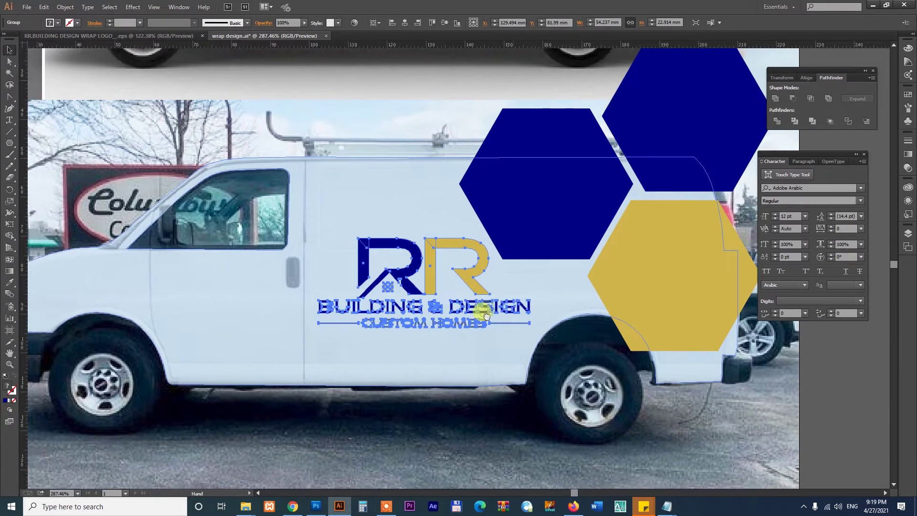
drag(485, 308, 449, 307)
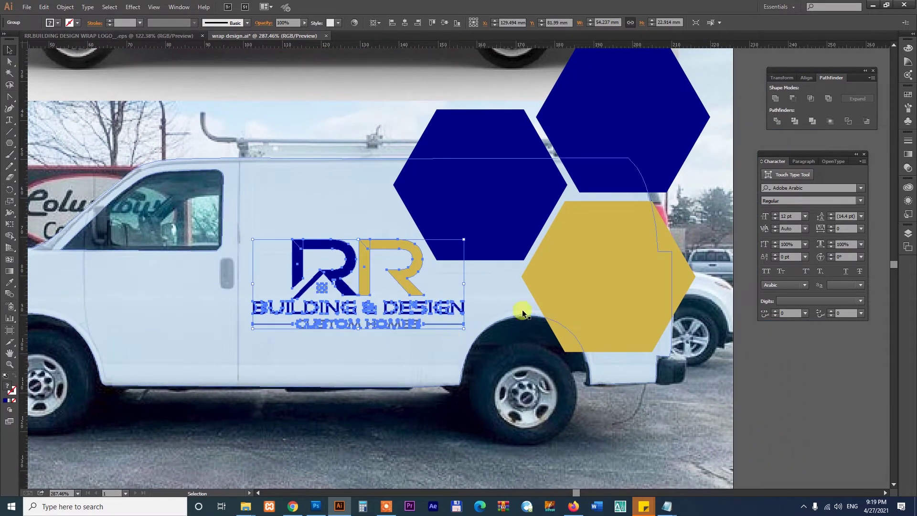
- Shrink and raise the smaller blue hexagon, and nudge the gold hexagon right
click(508, 203)
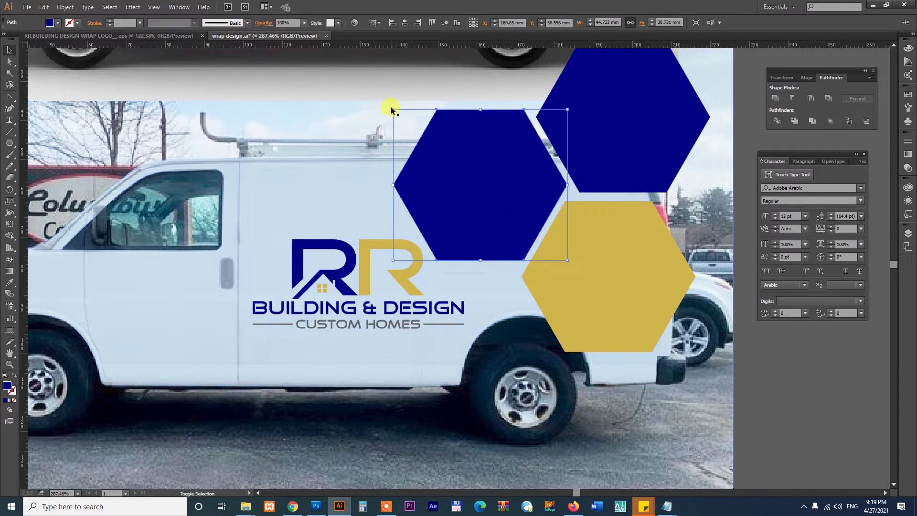
drag(393, 109, 431, 143)
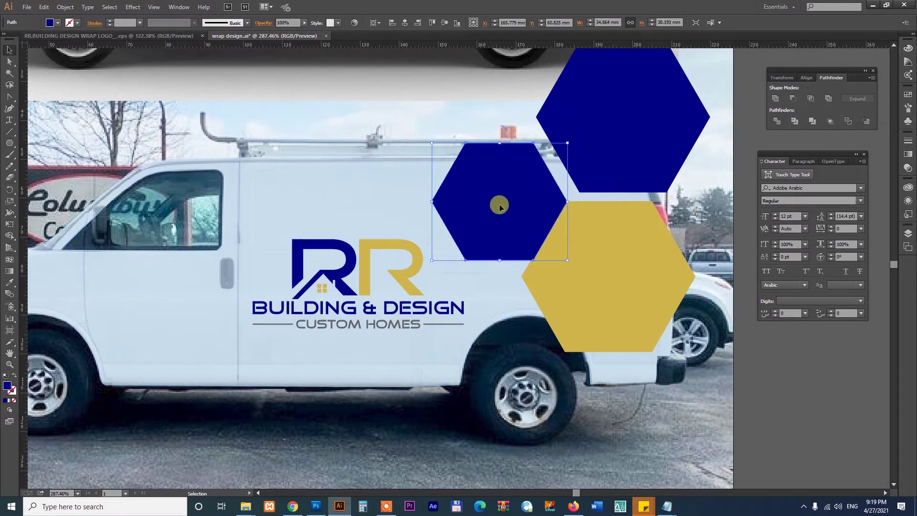
drag(510, 204, 512, 194)
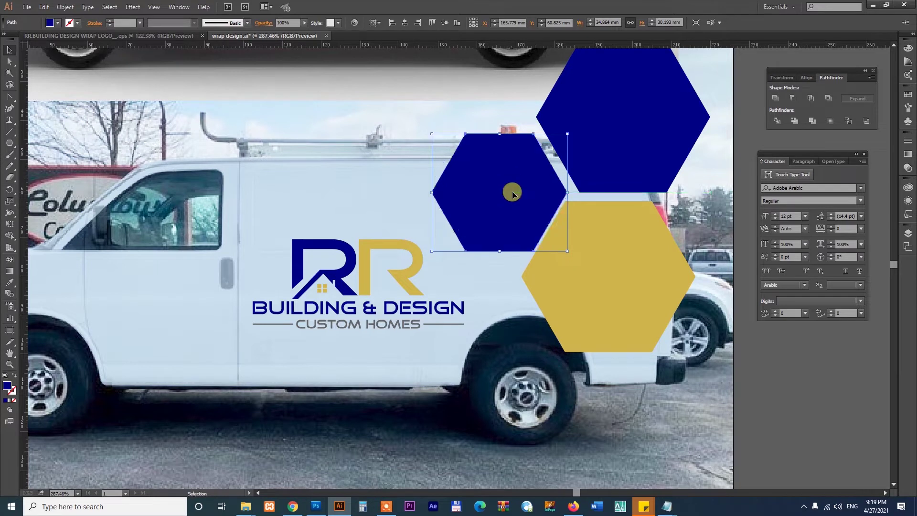
click(585, 239)
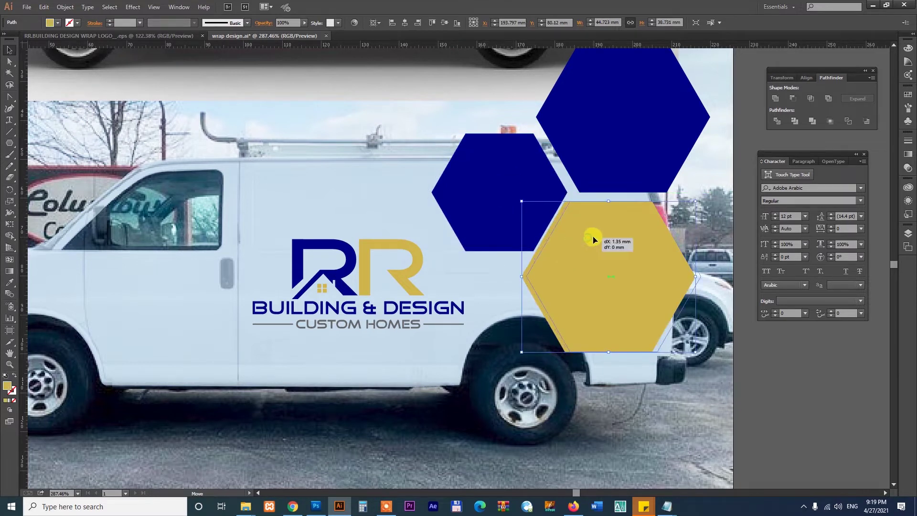
drag(595, 239, 594, 239)
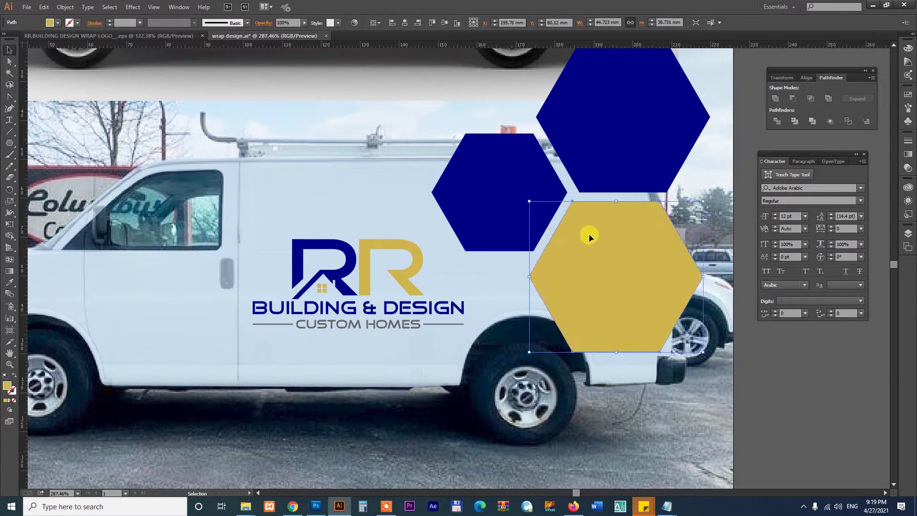
- Move the RR logo higher and enlarge it slightly
drag(415, 248, 411, 206)
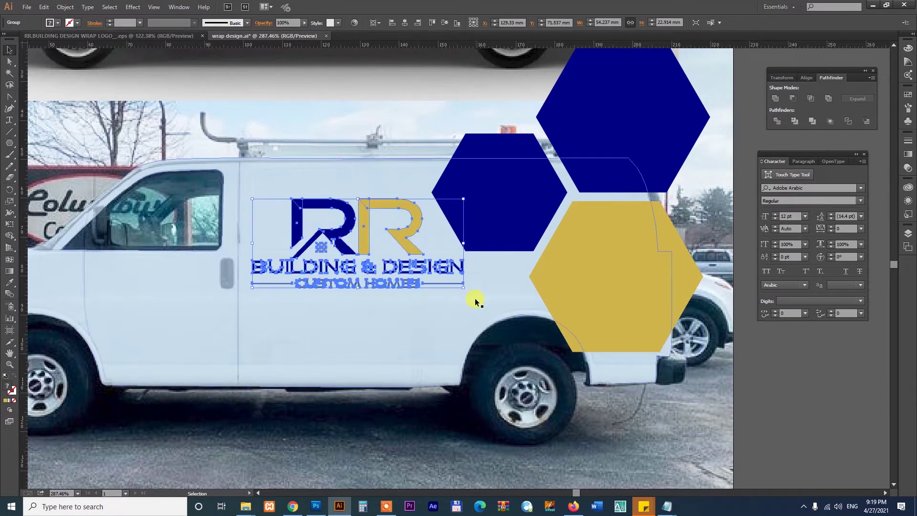
drag(463, 286, 471, 294)
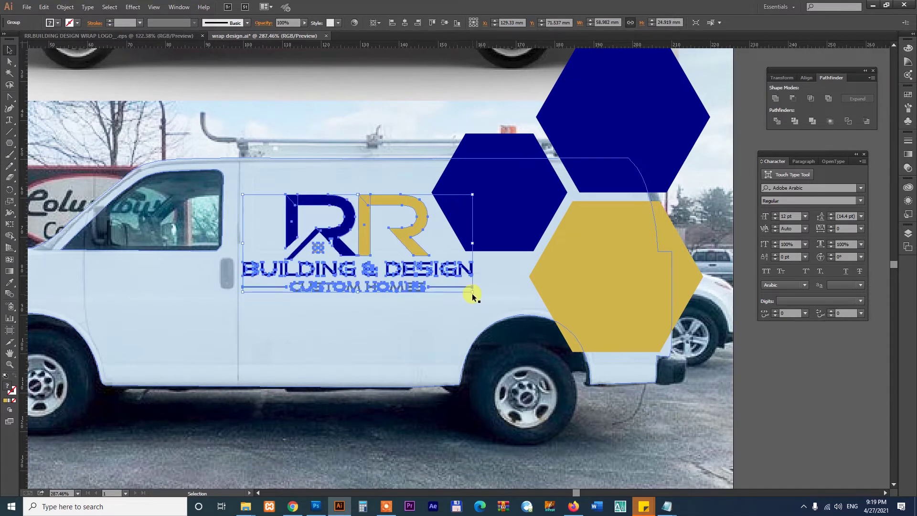
click(517, 208)
mouse_move(384, 307)
mouse_down()
mouse_move(460, 280)
mouse_move(396, 306)
mouse_up()
- Draw a closed wave shape across the van's lower body with the Pen tool
key(p)
click(85, 212)
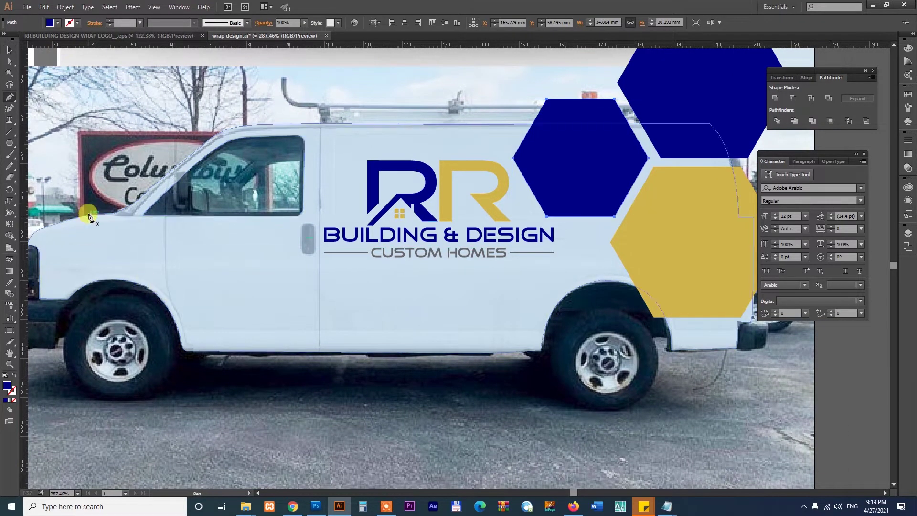
click(602, 293)
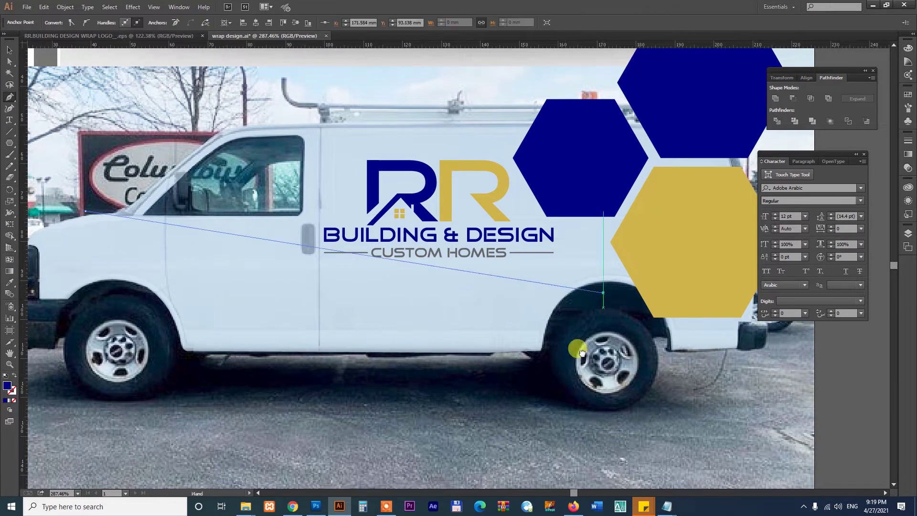
click(618, 356)
click(221, 390)
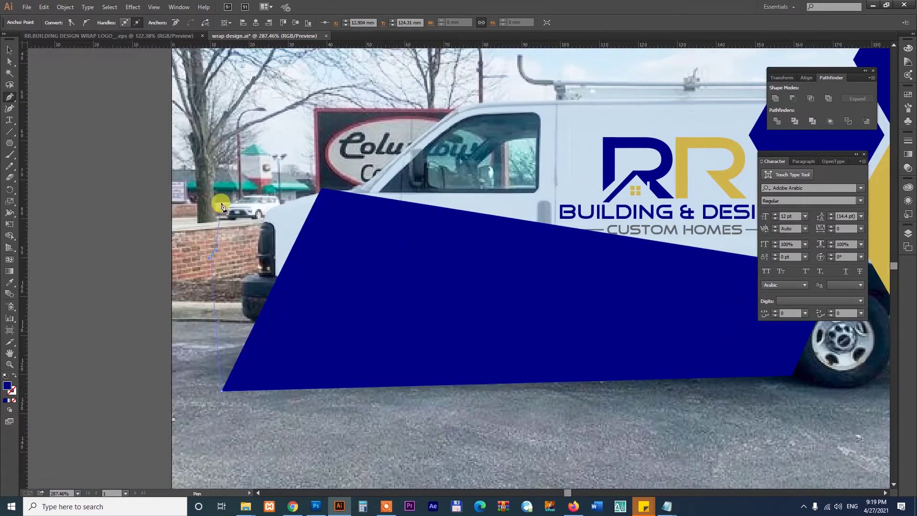
click(214, 251)
click(221, 204)
click(324, 191)
drag(579, 260, 340, 299)
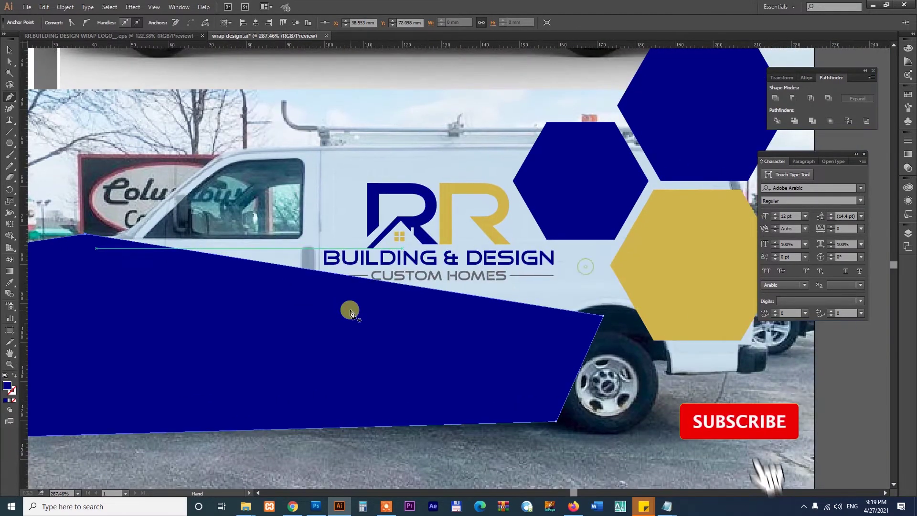
key(v)
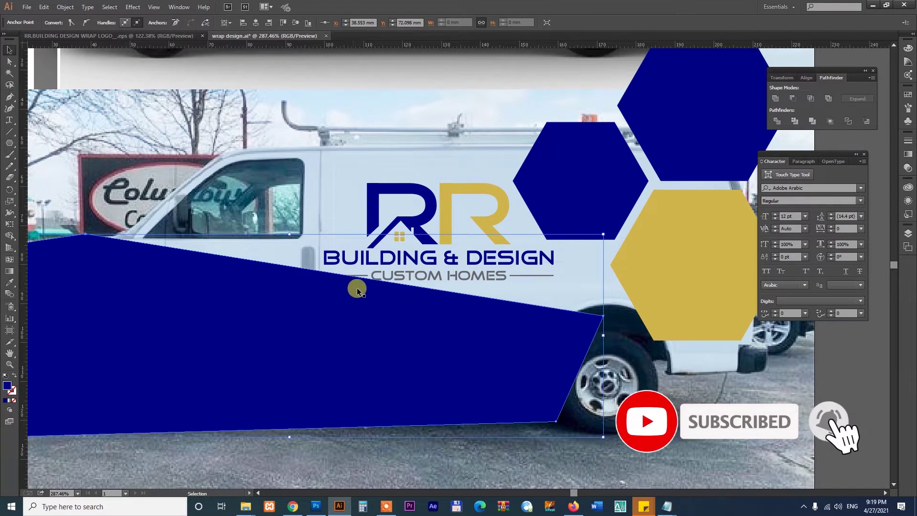
- Bend the wave's straight top edge into a sweeping curve with the Anchor Point tool
key(shift+c)
drag(359, 286, 354, 309)
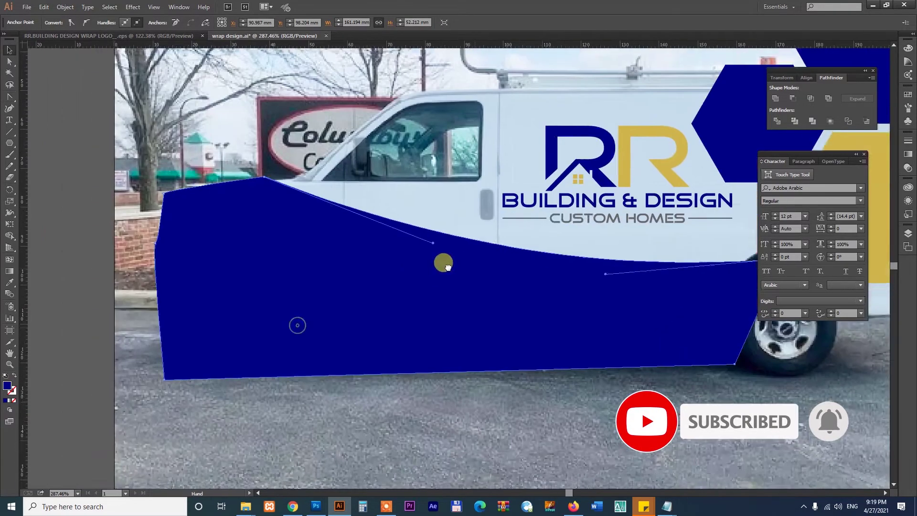
drag(299, 323, 412, 265)
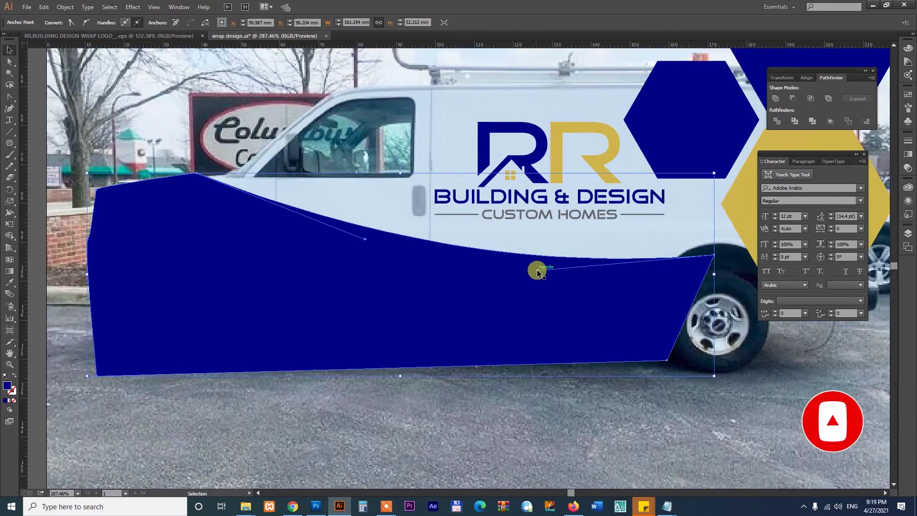
drag(537, 272, 539, 303)
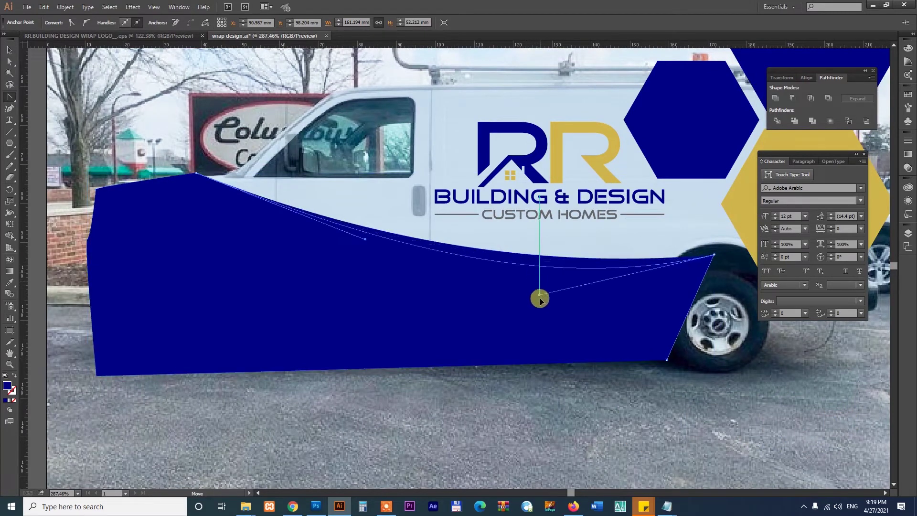
drag(365, 242, 375, 117)
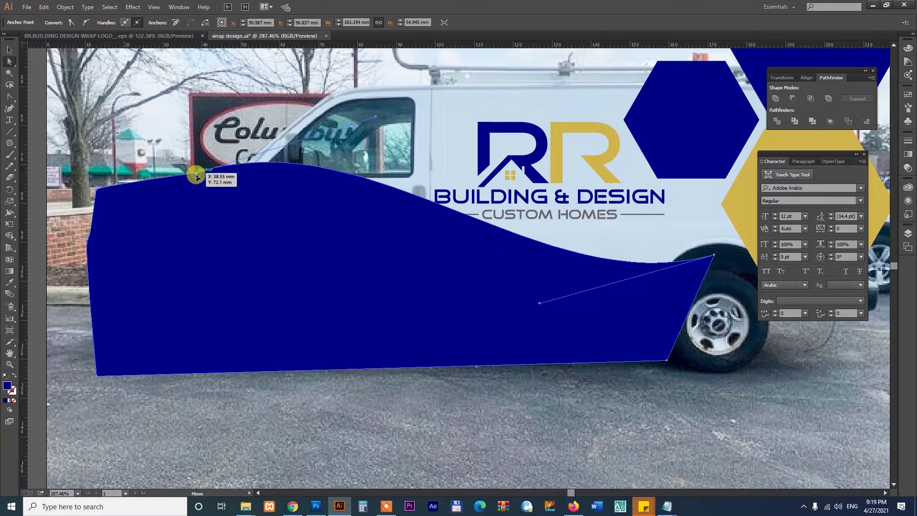
mouse_move(197, 178)
mouse_down()
mouse_move(166, 200)
mouse_move(129, 200)
mouse_up()
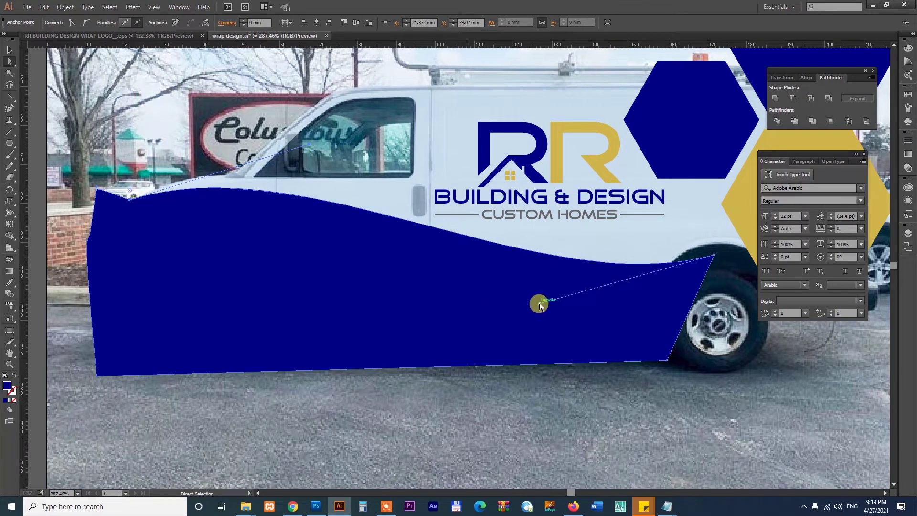
drag(539, 306, 489, 323)
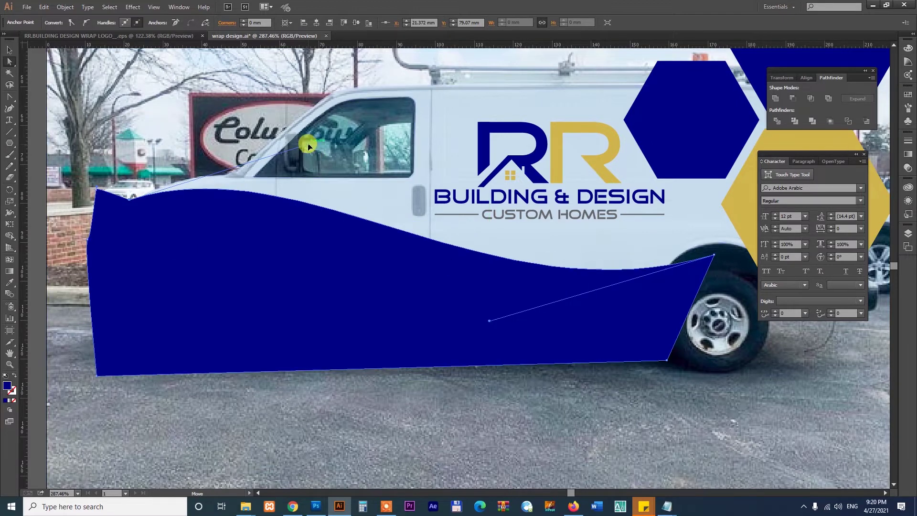
drag(308, 146, 344, 148)
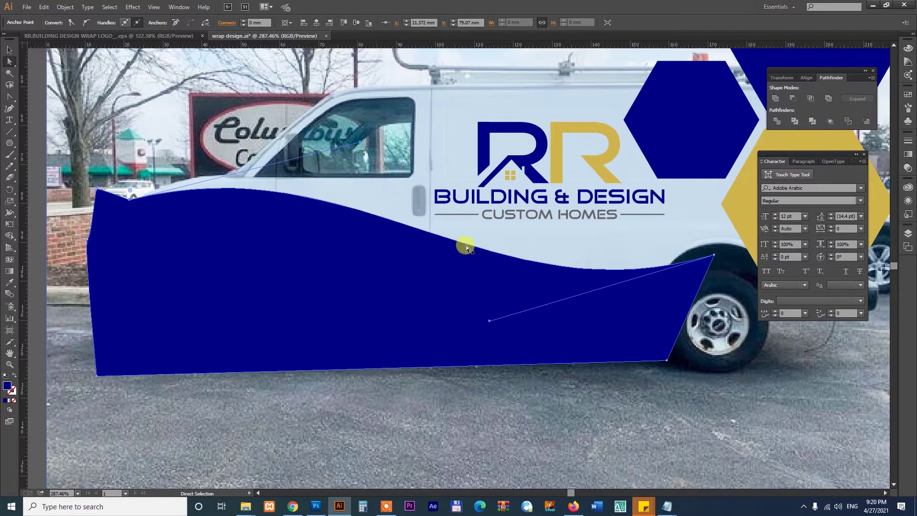
click(577, 388)
mouse_move(716, 383)
mouse_down()
mouse_move(549, 400)
mouse_move(558, 408)
mouse_up()
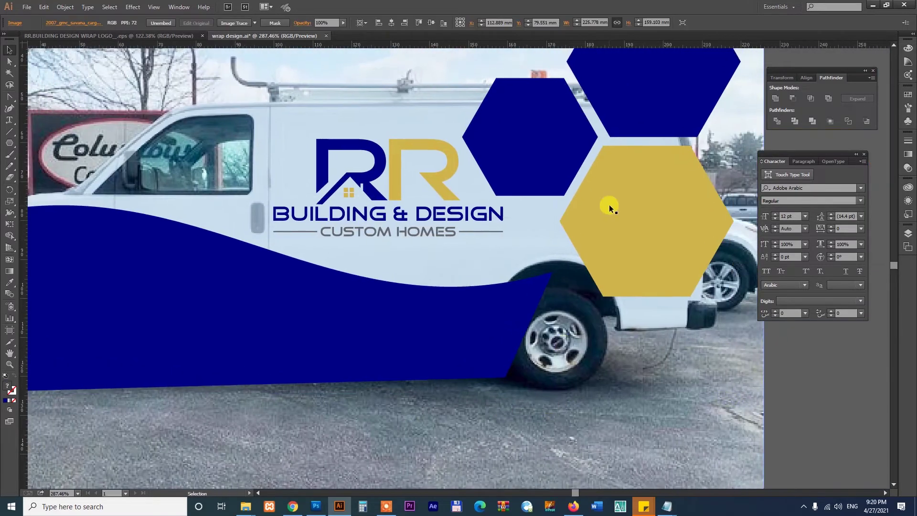
- Select the van outline with the logo, hexagons and wave, then apply Make Clipping Mask
click(304, 119)
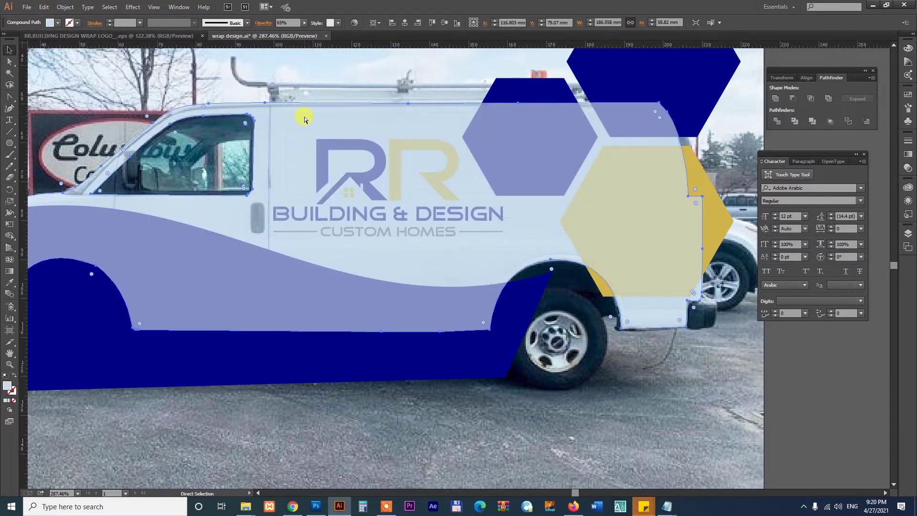
key(ctrl+minus)
key(ctrl+minus)
key(ctrl+shift+a)
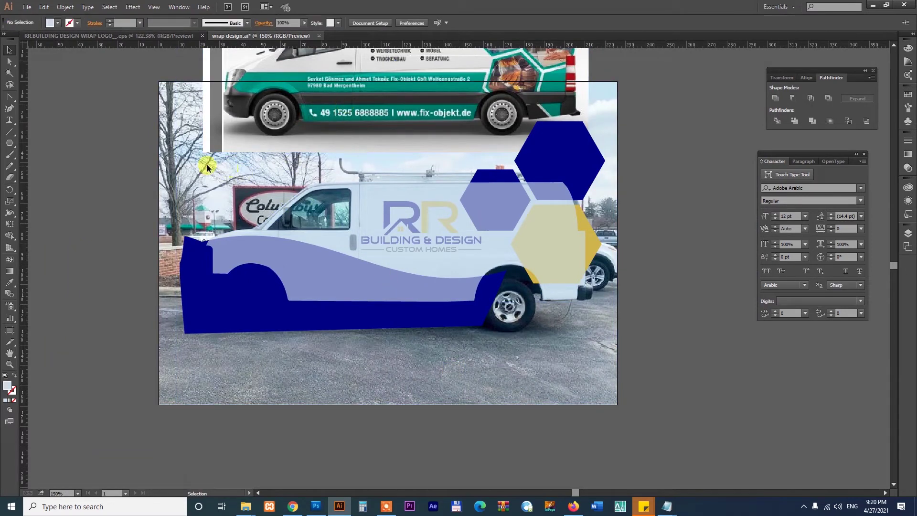
drag(561, 333, 610, 337)
right_click(471, 238)
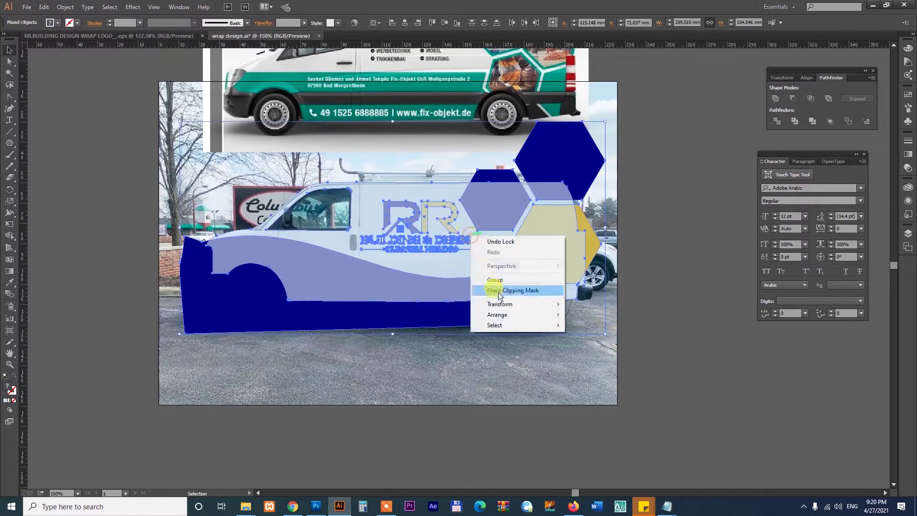
click(501, 291)
click(675, 247)
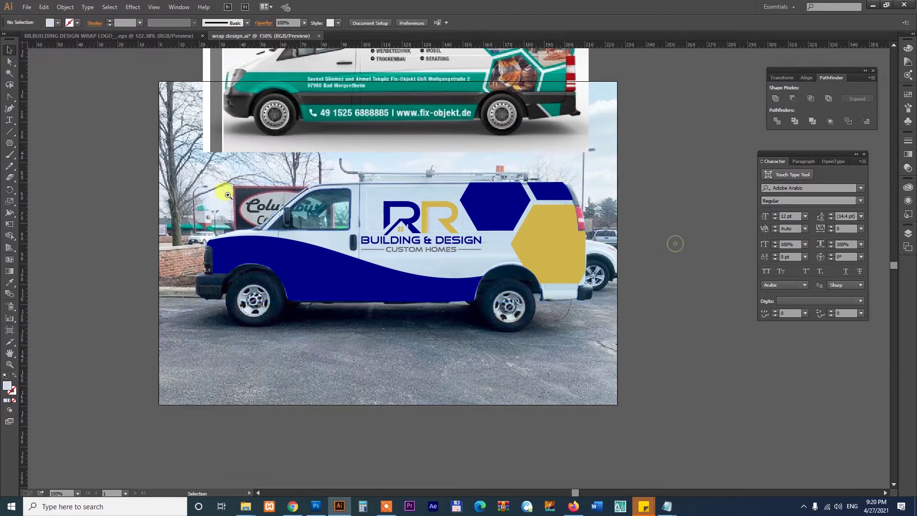
mouse_move(650, 349)
mouse_down()
mouse_move(607, 294)
mouse_move(567, 290)
mouse_up()
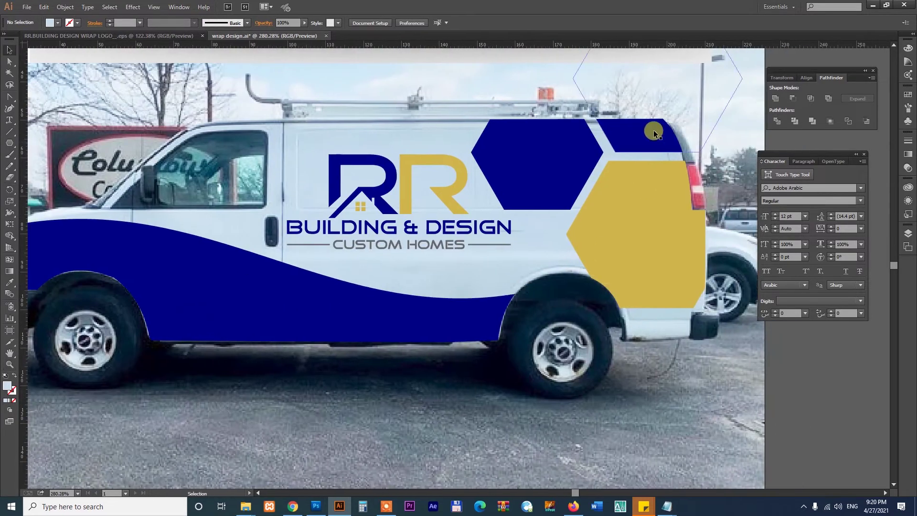
- Add a rectangle covering the whole van inside the clip group, filled white (FFFFFF)
click(635, 246)
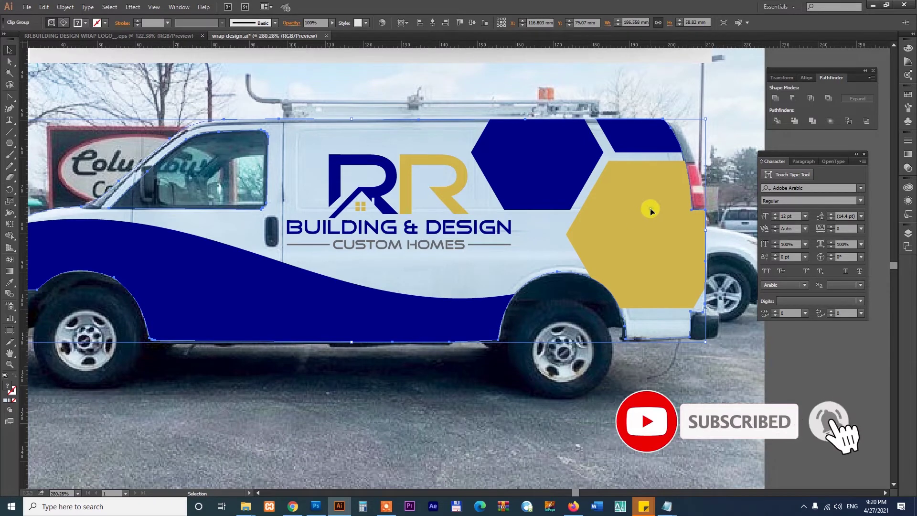
key(ctrl+shift+a)
key(ctrl+minus)
key(m)
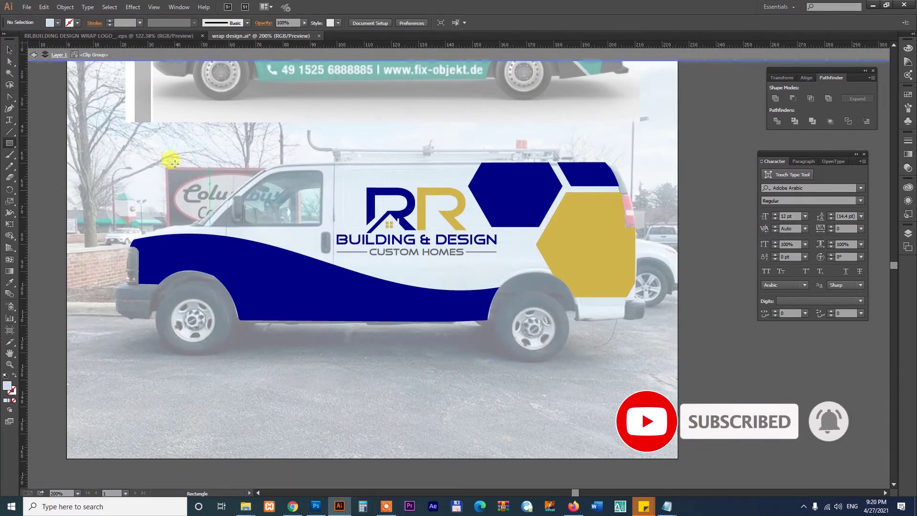
drag(118, 146, 657, 353)
key(v)
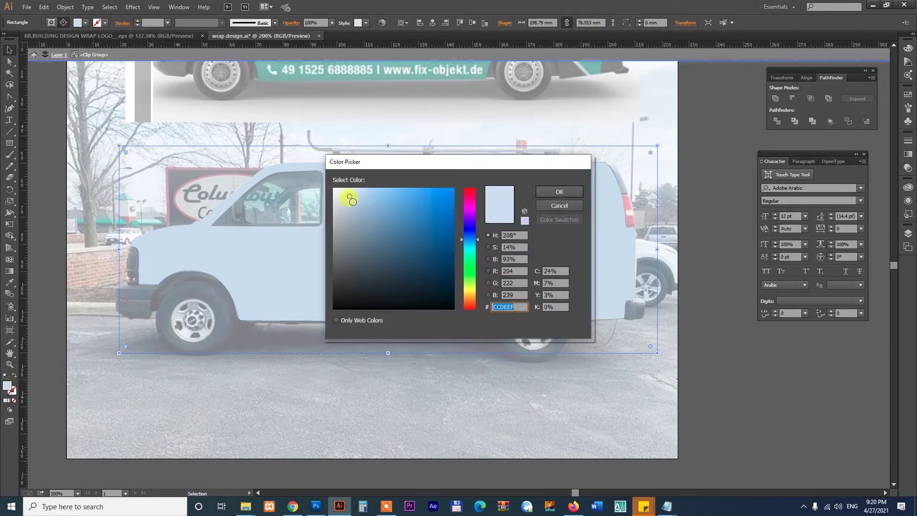
click(559, 193)
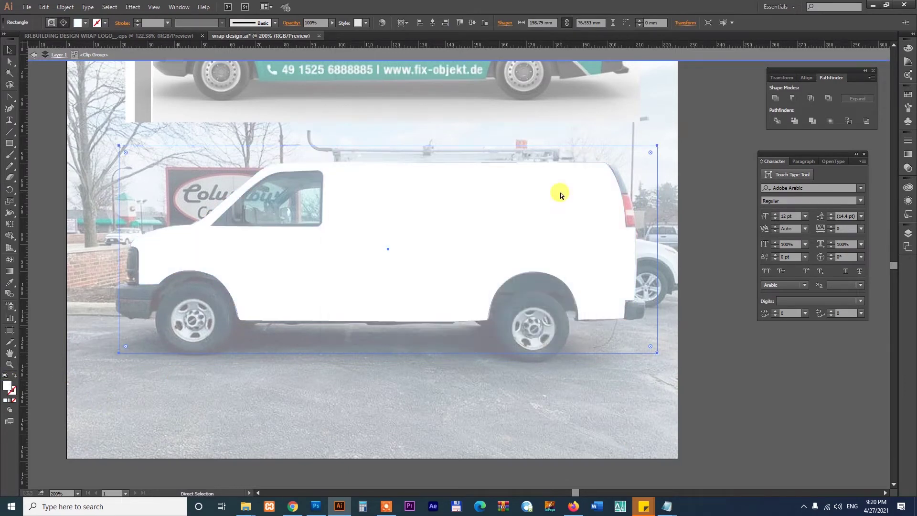
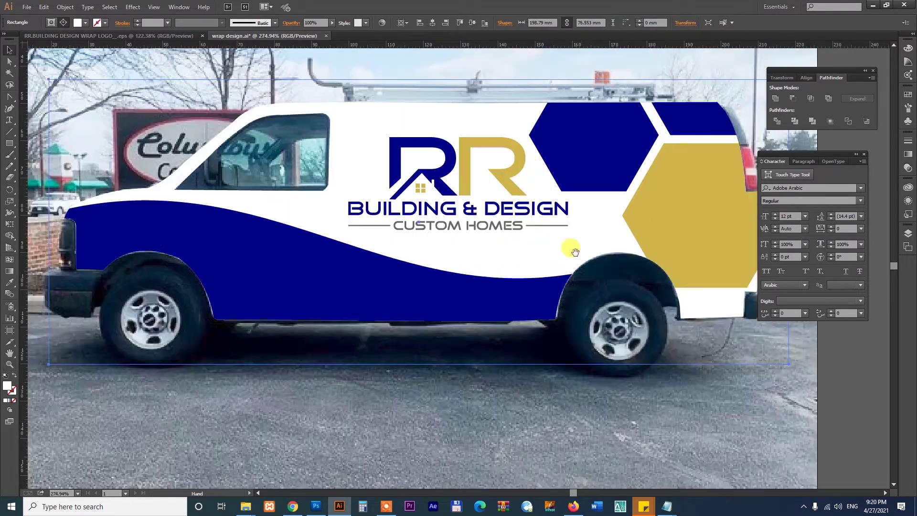
- Select the blue wave inside the van group and preview an offset outline of it
drag(575, 251, 585, 280)
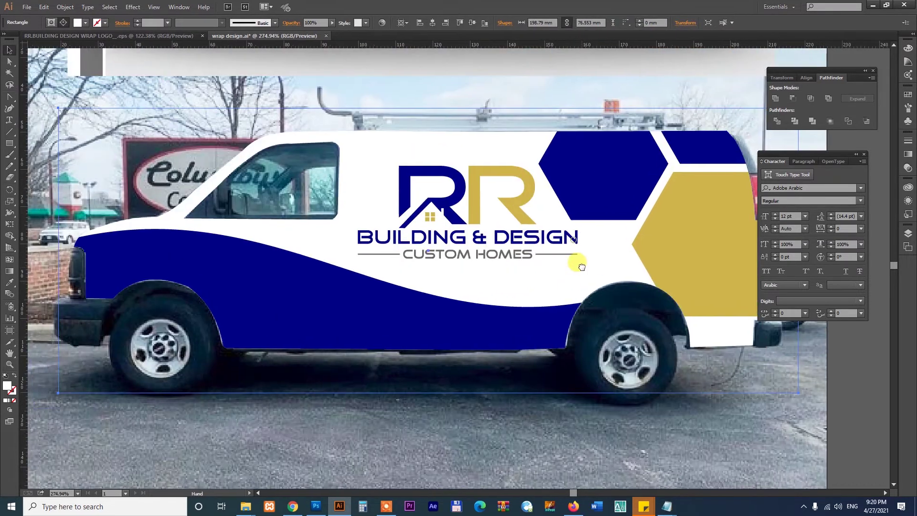
double_click(458, 323)
drag(457, 324, 461, 334)
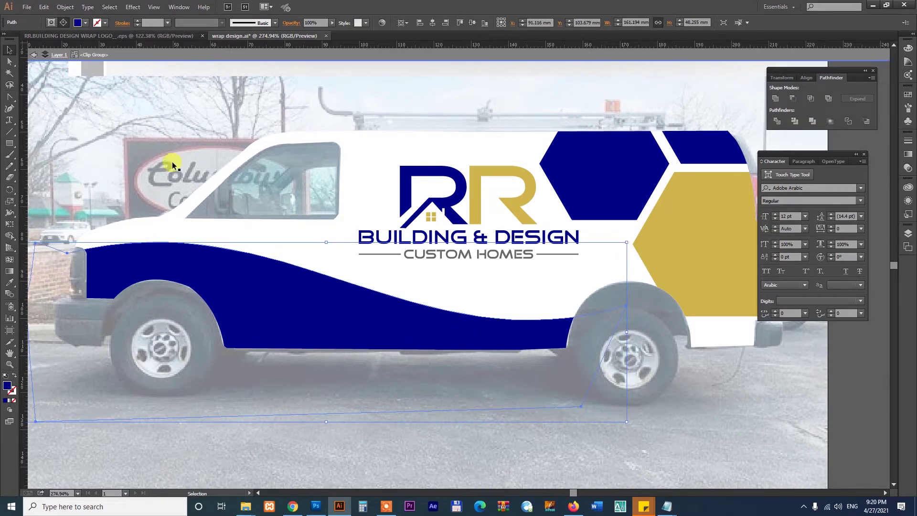
click(65, 7)
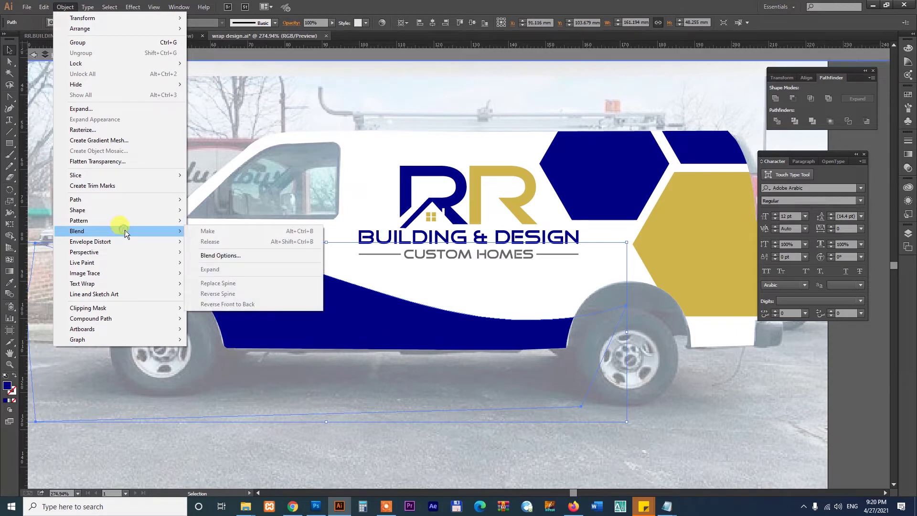
mouse_move(75, 199)
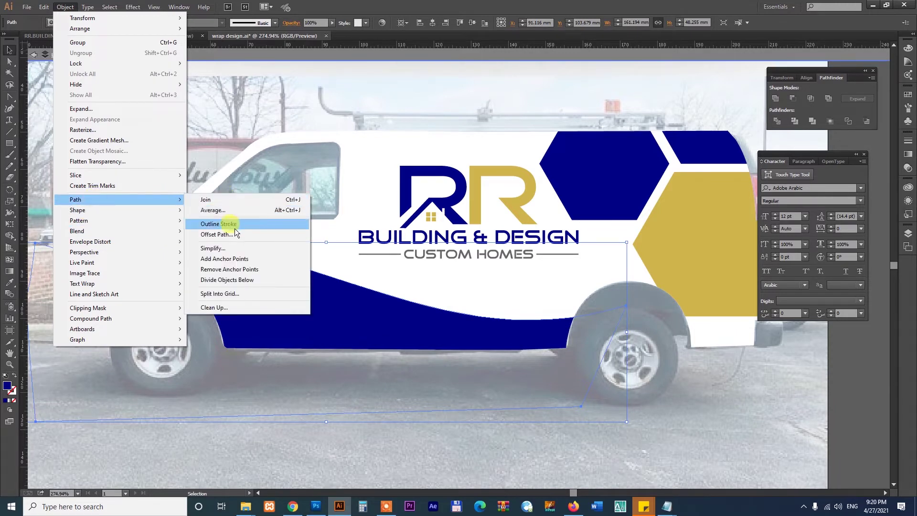
click(229, 234)
click(408, 277)
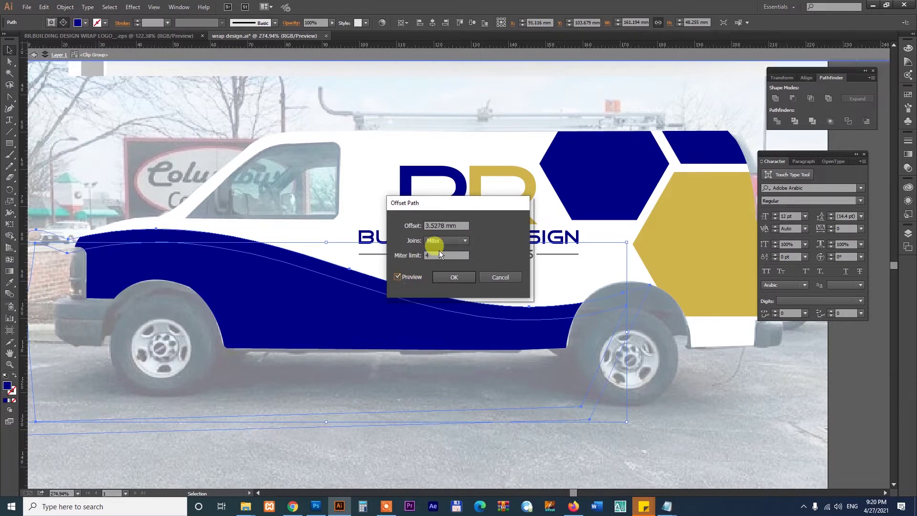
- Apply a 2 mm offset and fill the new band with the hexagon's gold
double_click(460, 226)
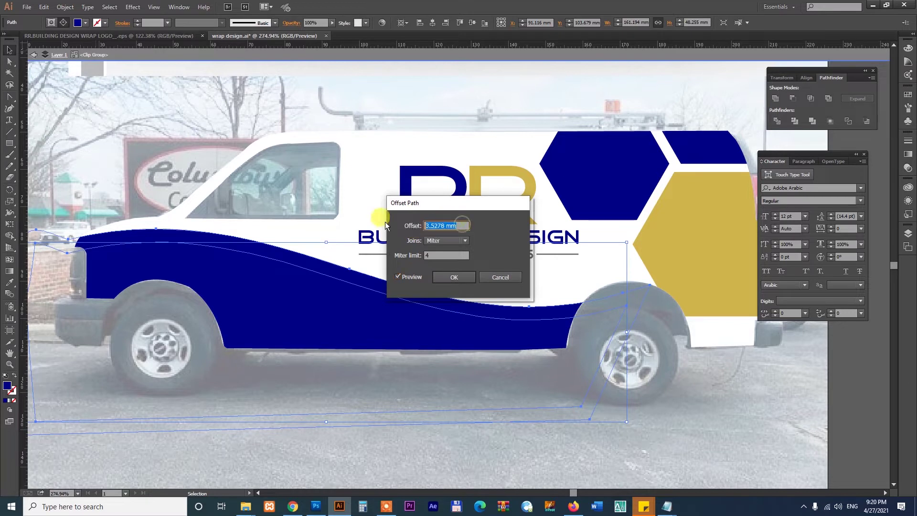
text(2)
key(Tab)
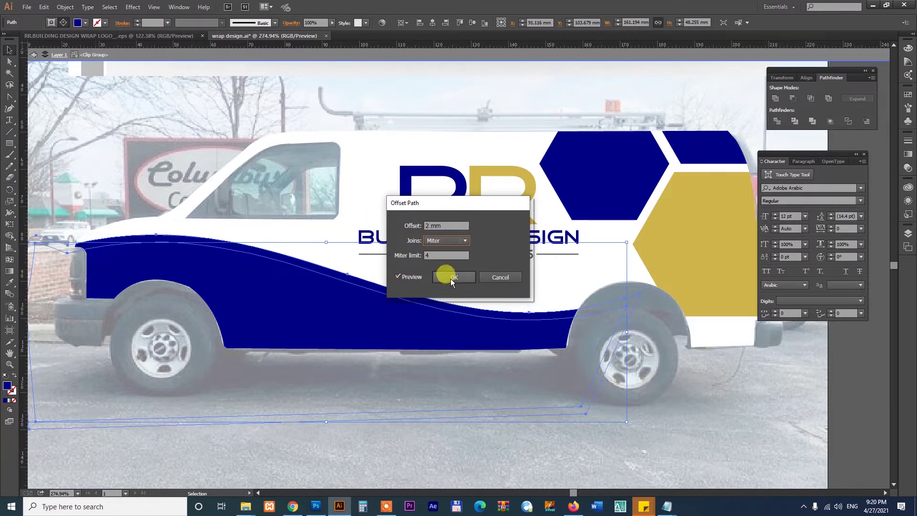
click(450, 279)
key(i)
click(491, 171)
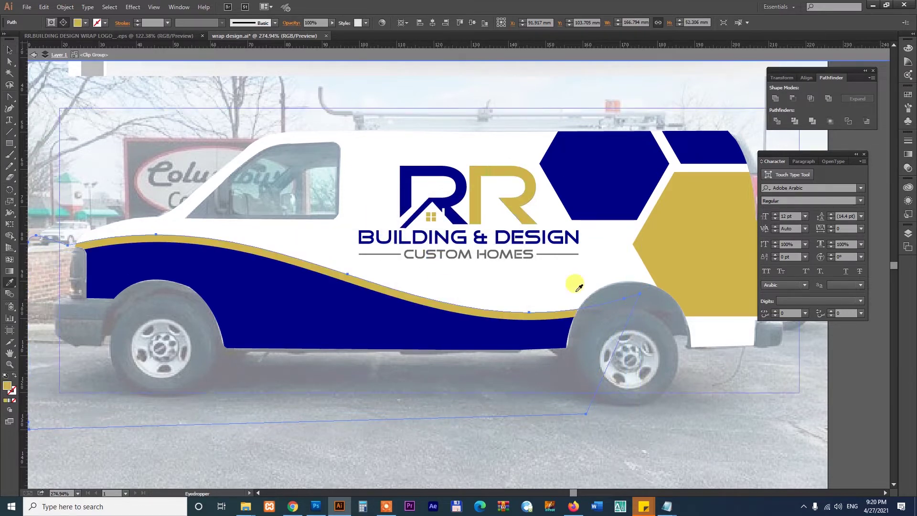
key(v)
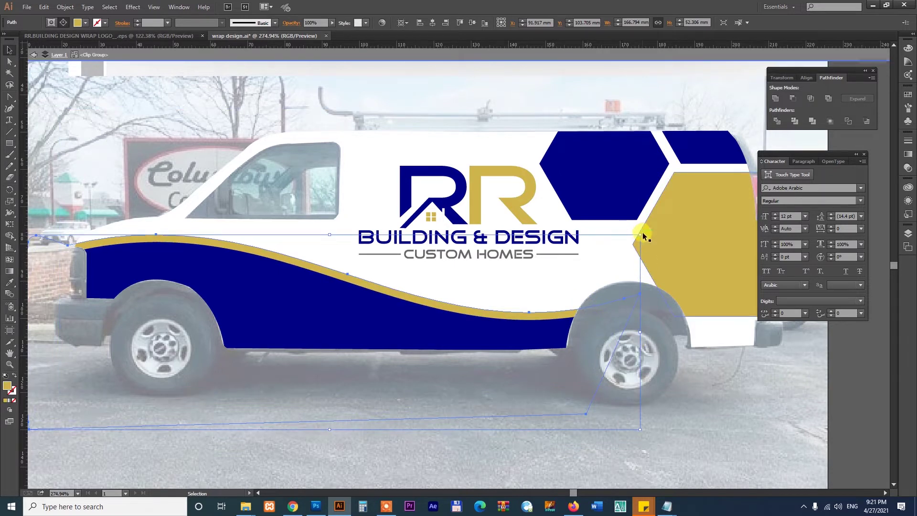
- Tilt the gold band slightly clockwise
drag(644, 233, 644, 239)
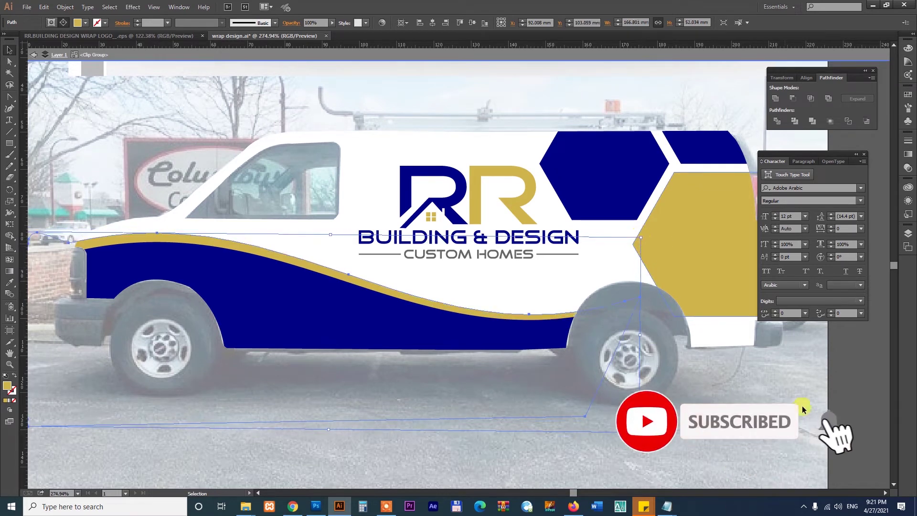
click(836, 375)
drag(565, 371, 498, 386)
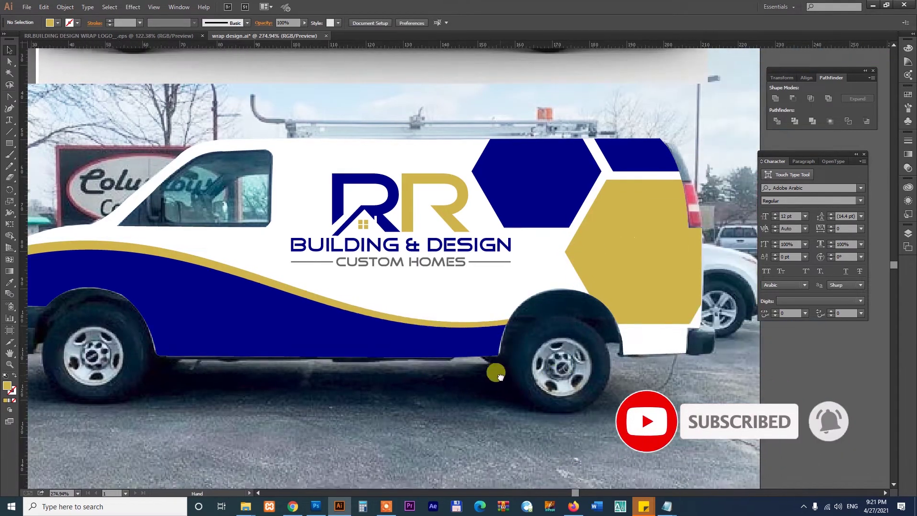
- Move the RR logo slightly left and up within the van group
click(446, 225)
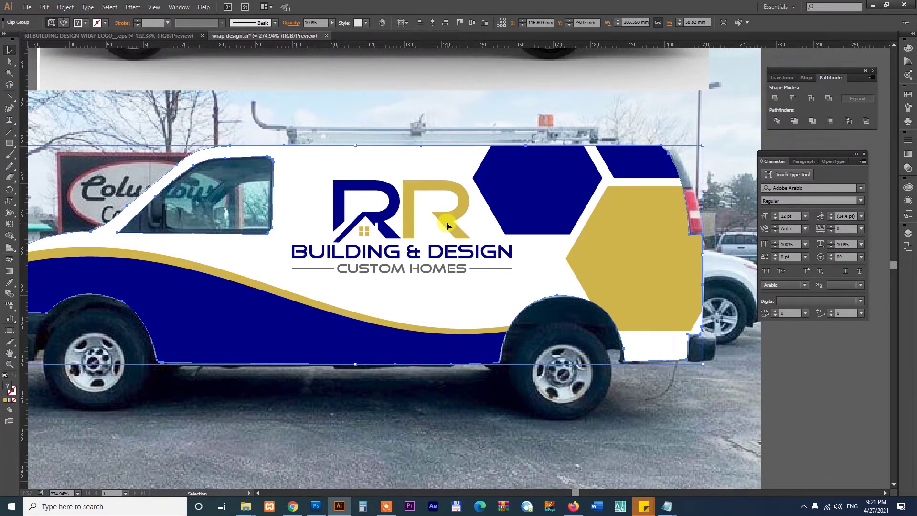
double_click(447, 225)
drag(447, 223, 440, 221)
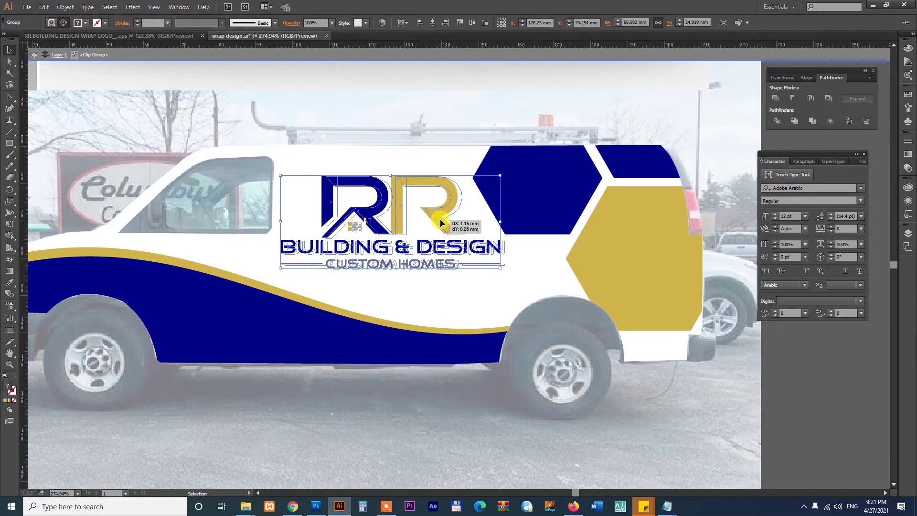
double_click(813, 363)
- Zoom out and drag the living-room photo from File Explorer into the document
mouse_move(570, 309)
mouse_down()
mouse_move(579, 340)
mouse_move(530, 334)
mouse_up()
key(ctrl+minus)
key(ctrl+minus)
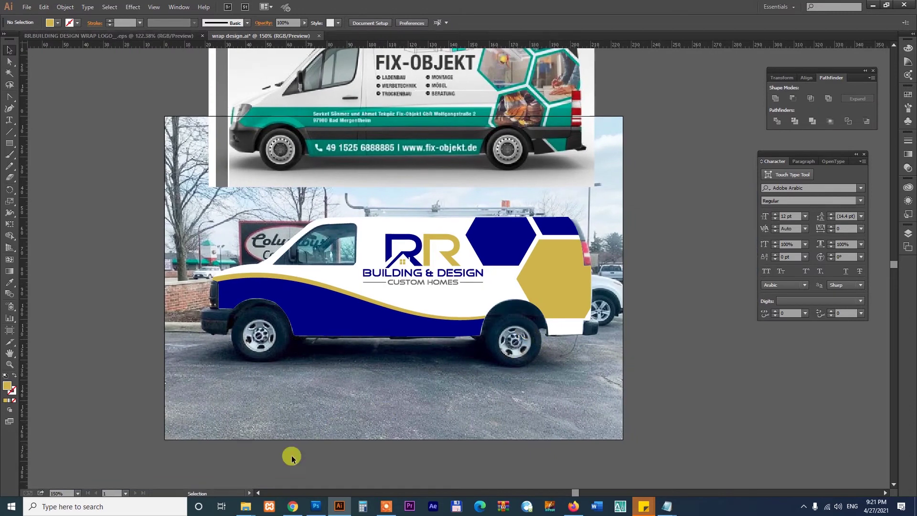
click(245, 507)
click(256, 468)
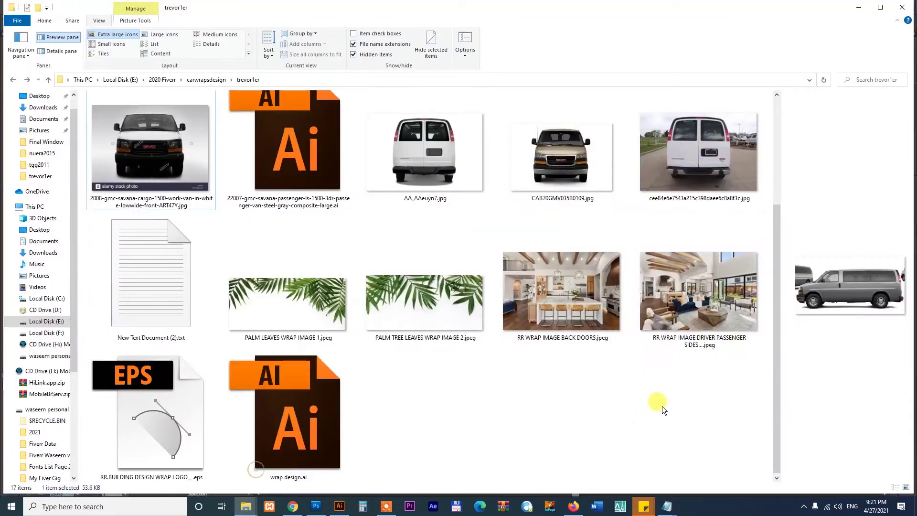
mouse_move(700, 316)
mouse_down()
mouse_move(346, 513)
mouse_move(565, 427)
mouse_up()
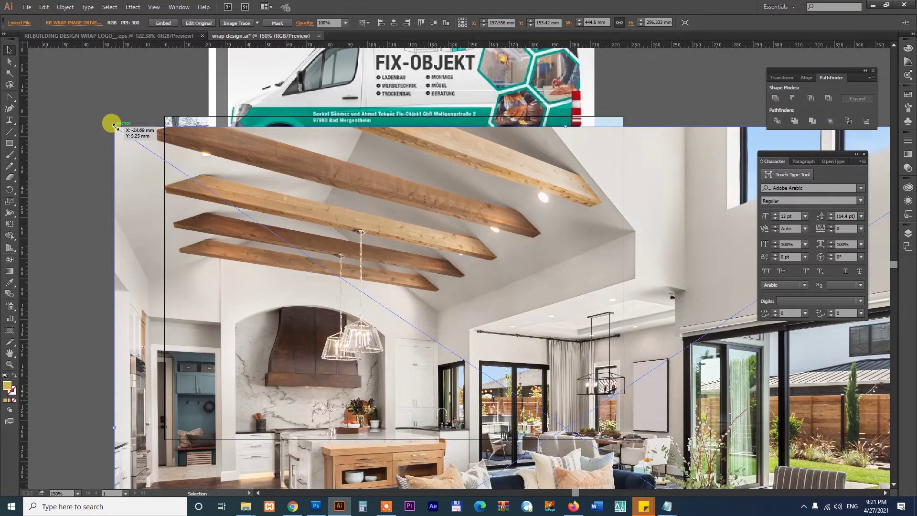
- Shrink the living-room photo, move it onto the van's back and cut it
drag(114, 126, 504, 387)
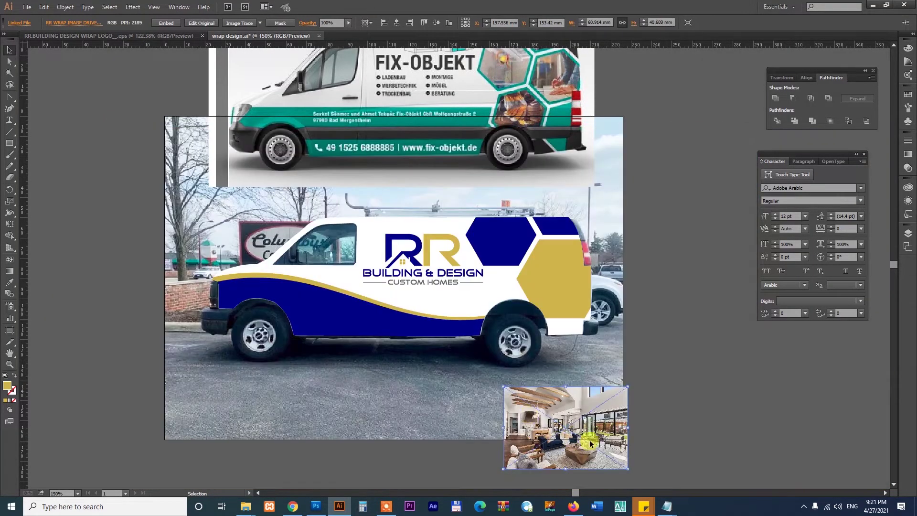
drag(589, 443, 569, 311)
key(z)
drag(423, 209, 667, 360)
key(ctrl+x)
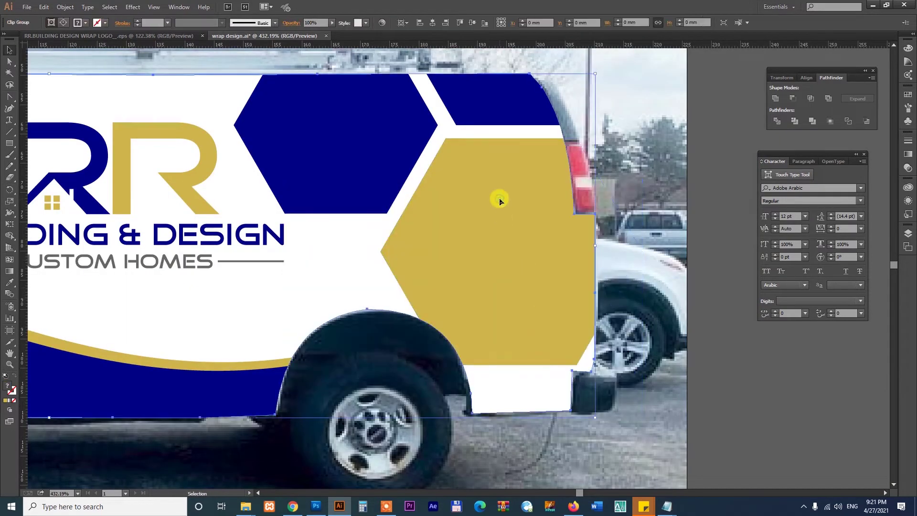
- Isolate the gold hexagon's group and paste the photo over the hexagon
right_click(497, 198)
click(516, 242)
key(a)
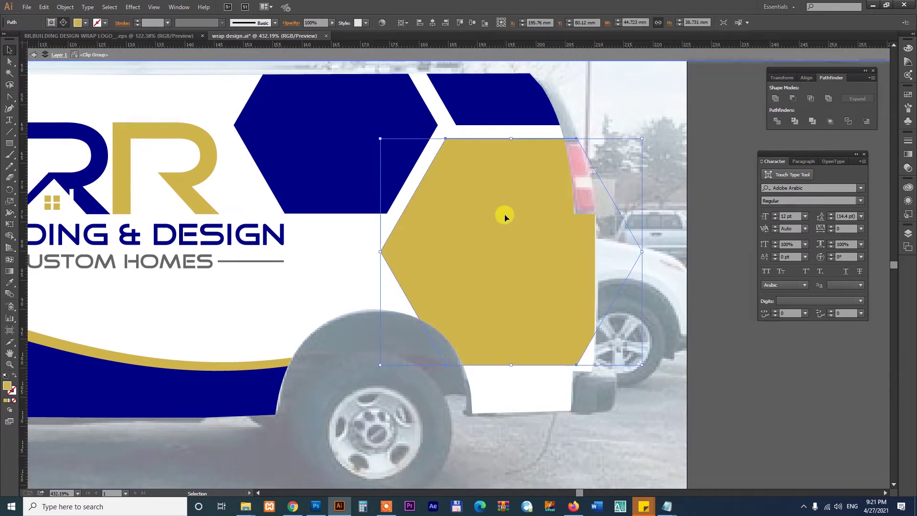
click(503, 213)
key(ctrl+v)
key(v)
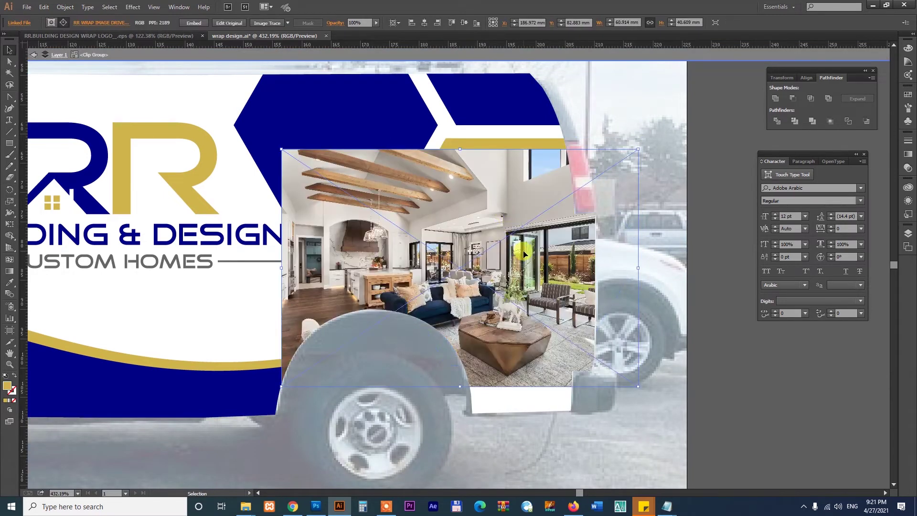
drag(523, 254, 564, 243)
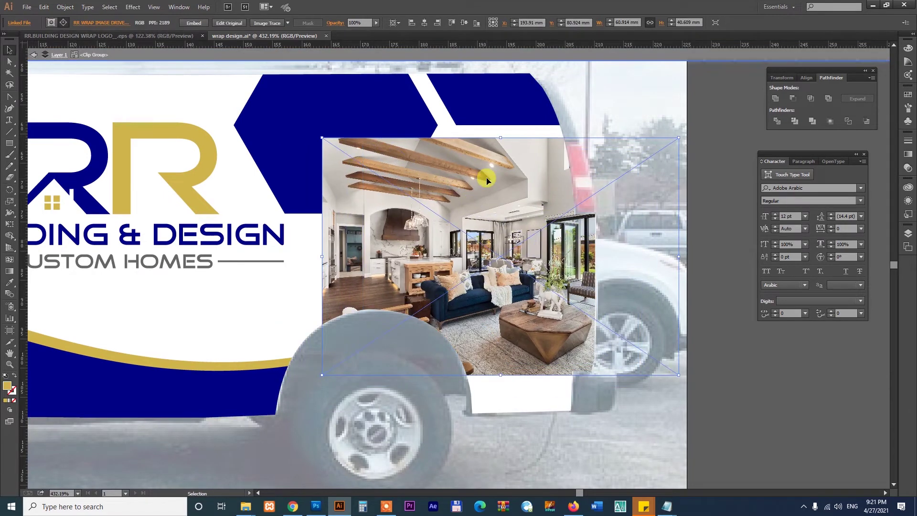
- Clip the living-room photo to the gold hexagon with a clipping mask
key(a)
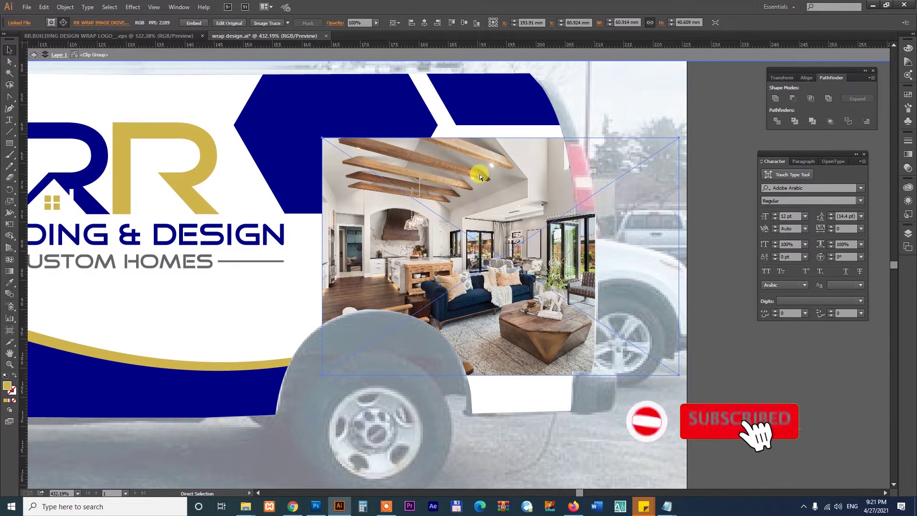
shift+click(479, 174)
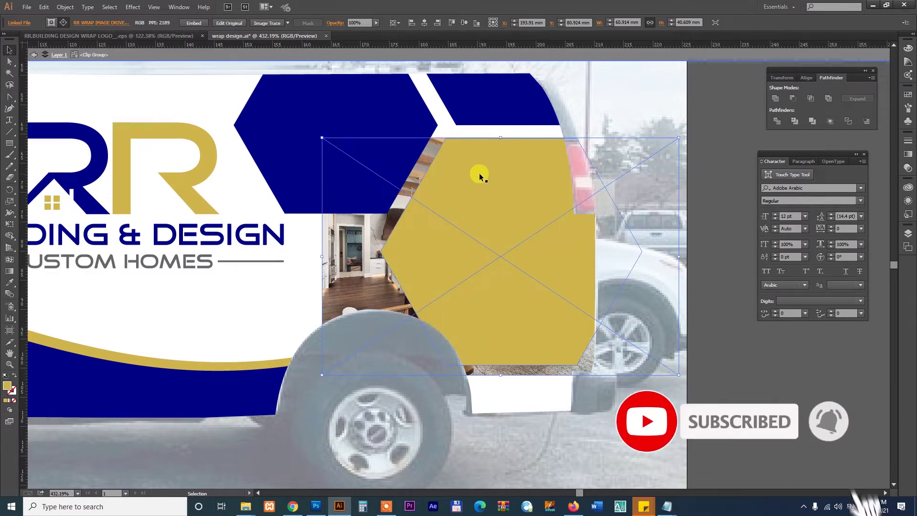
right_click(496, 172)
click(520, 234)
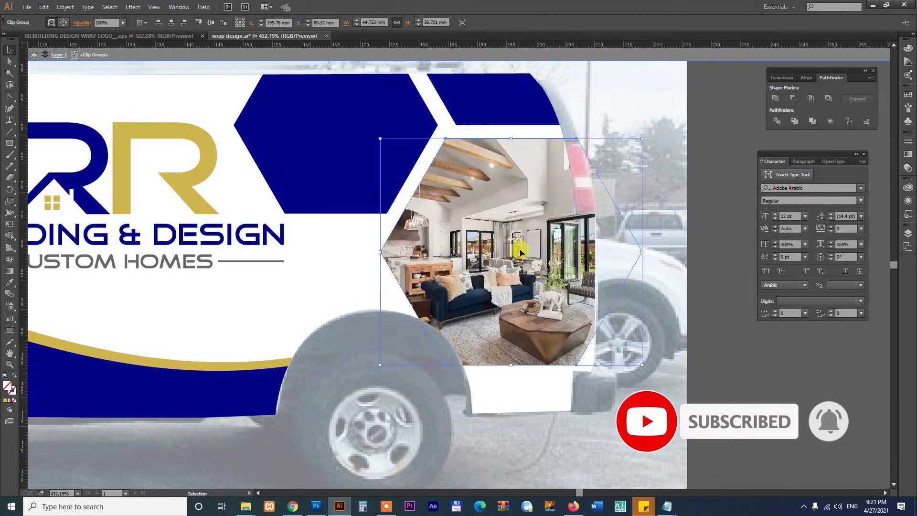
- Nudge the photo slightly right inside the hexagon and exit the group
scroll(761, 382, up, 1)
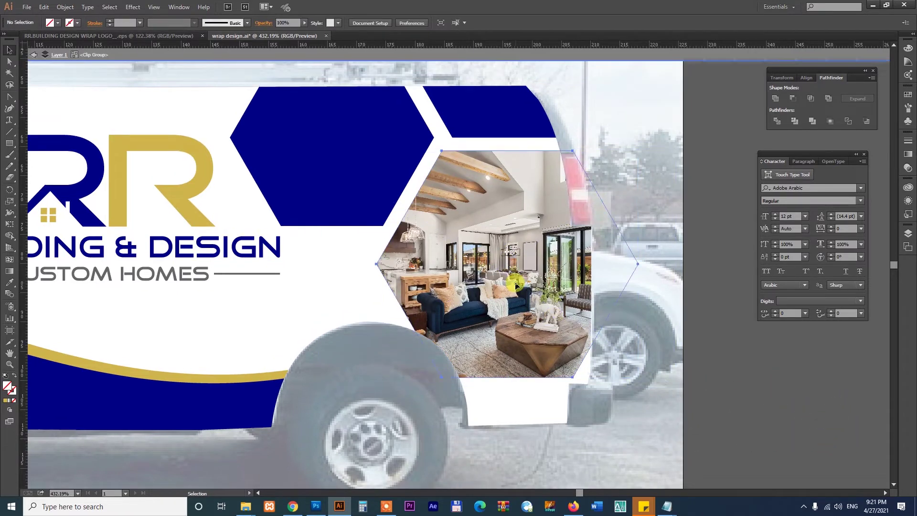
double_click(537, 290)
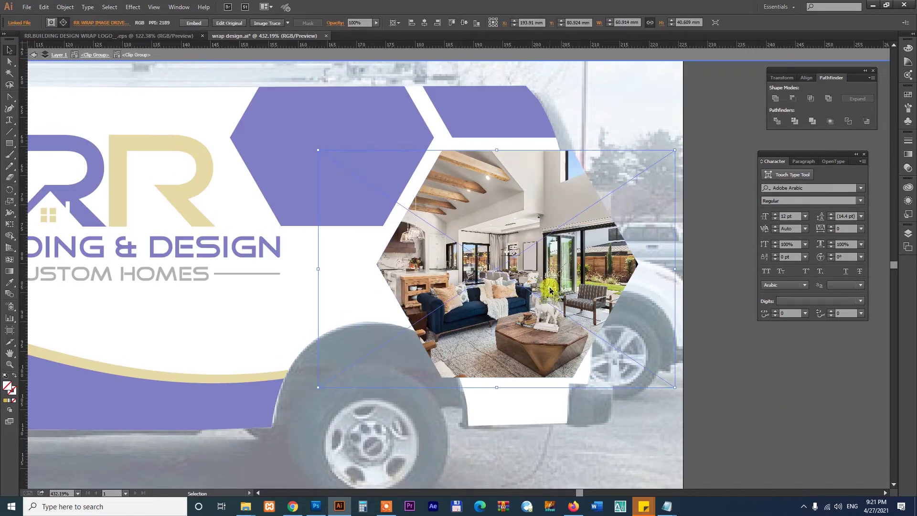
drag(537, 294, 538, 295)
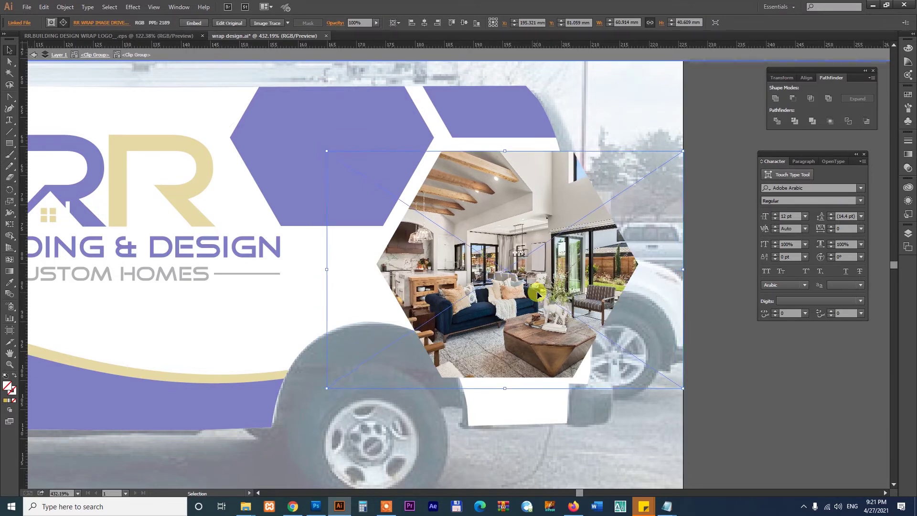
double_click(835, 415)
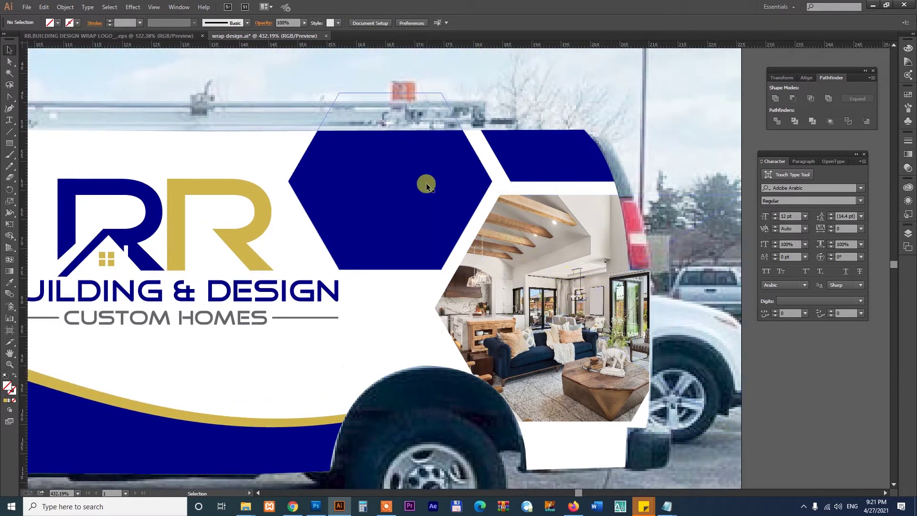
click(426, 180)
- Place the kitchen interior image over the upper blue hexagon
double_click(423, 193)
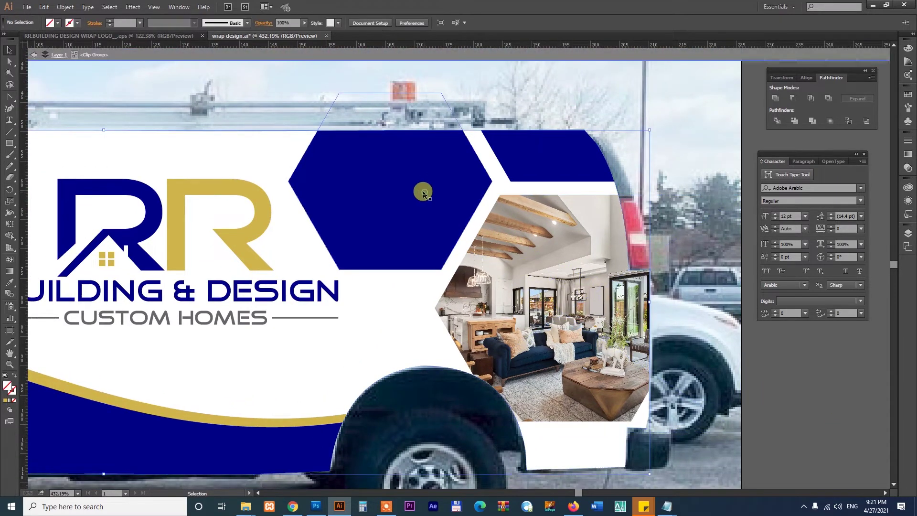
click(420, 190)
click(27, 6)
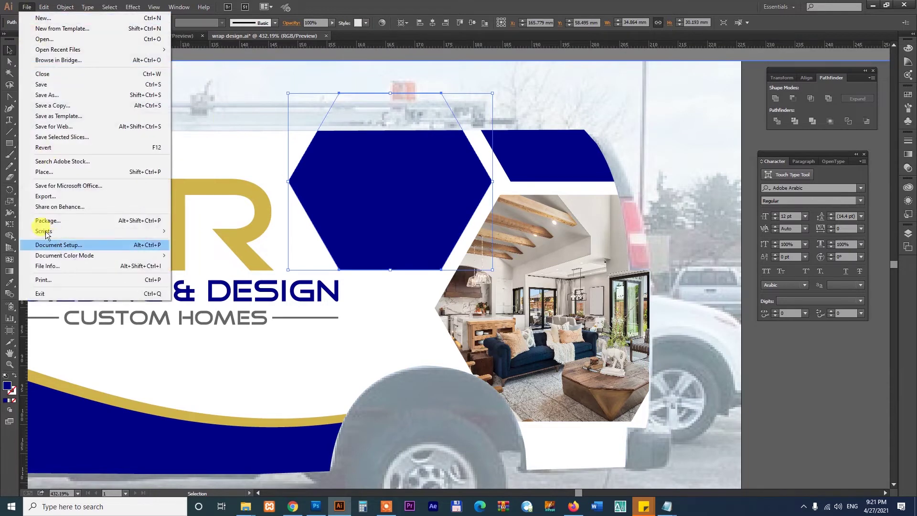
click(43, 171)
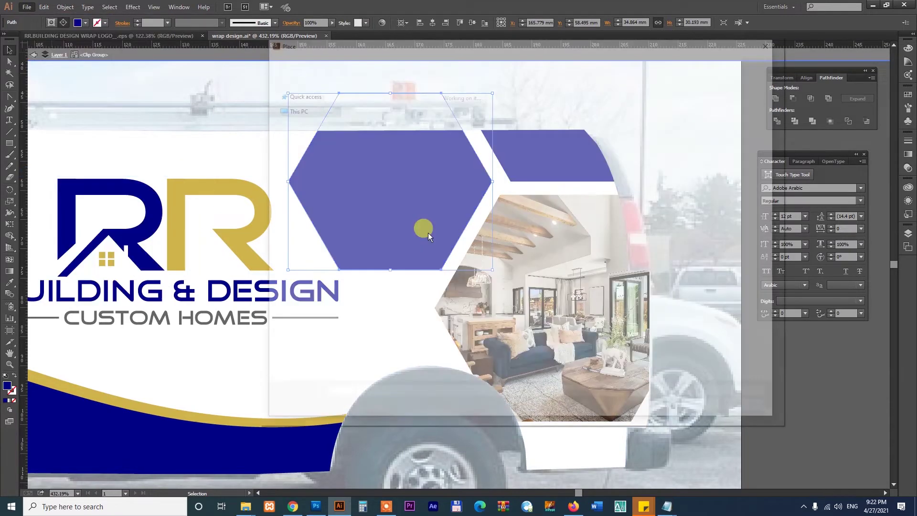
scroll(549, 230, down, 2)
scroll(525, 248, down, 1)
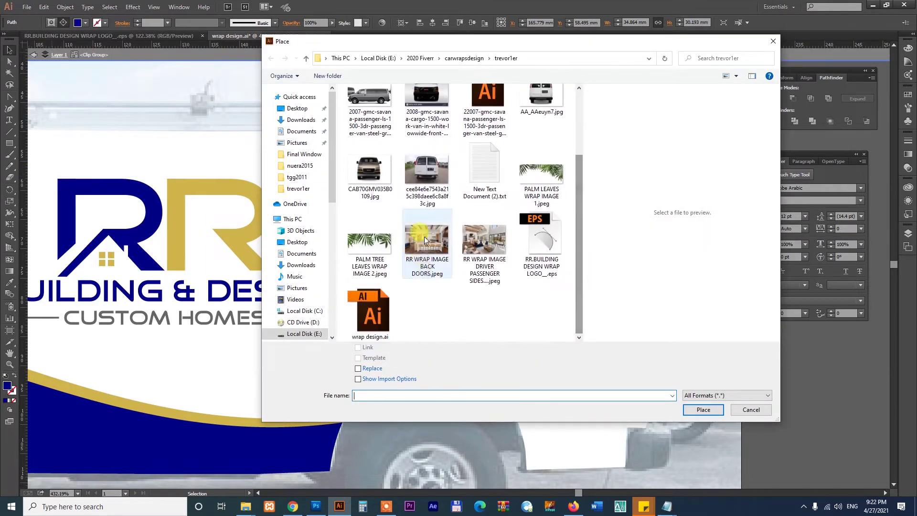
click(427, 241)
click(713, 407)
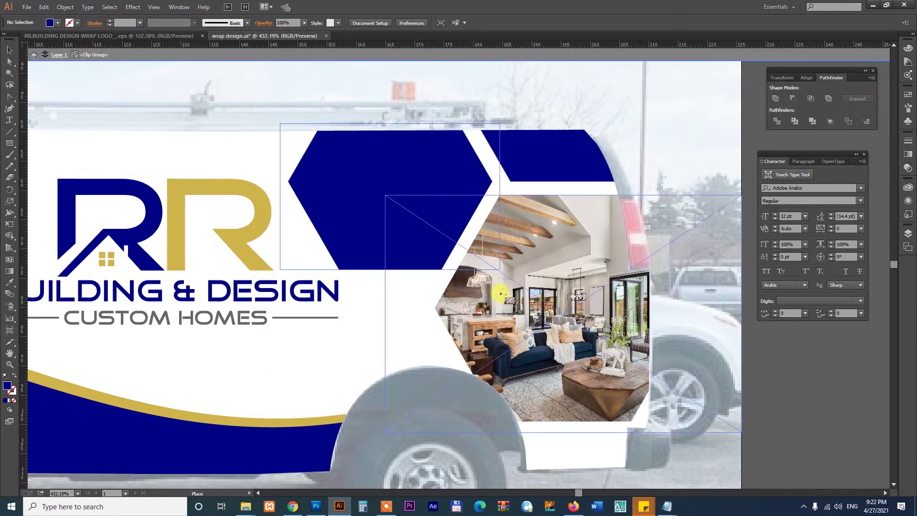
drag(281, 124, 506, 297)
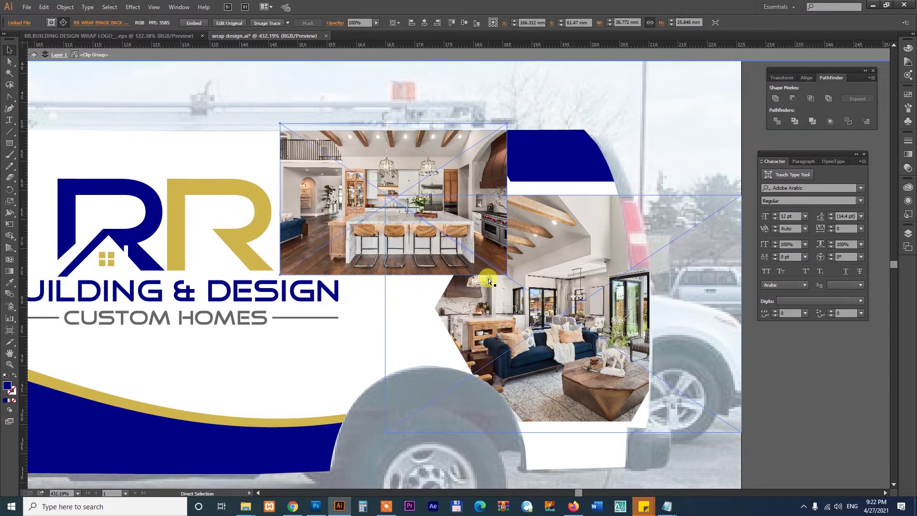
- Send the kitchen photo behind the hexagon and clip it into the hexagon shape
key(ctrl+bracketleft)
key(ctrl+bracketleft)
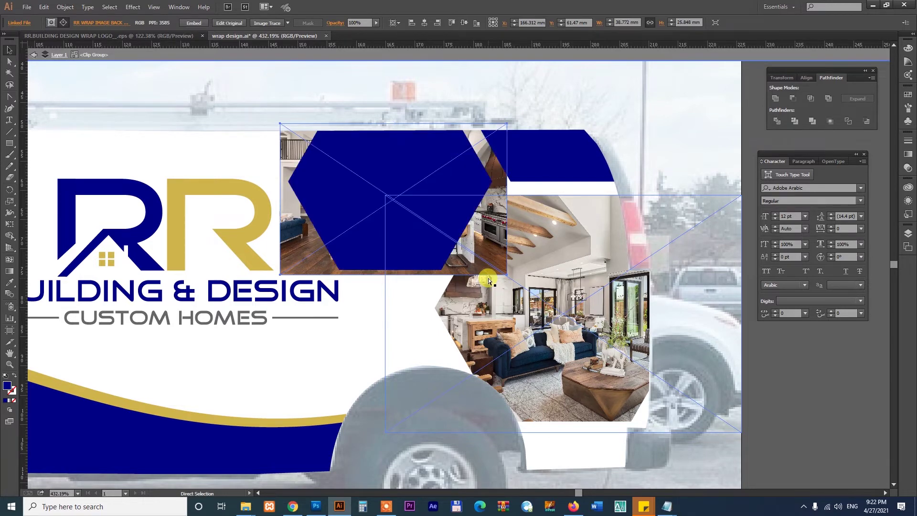
key(ctrl+bracketleft)
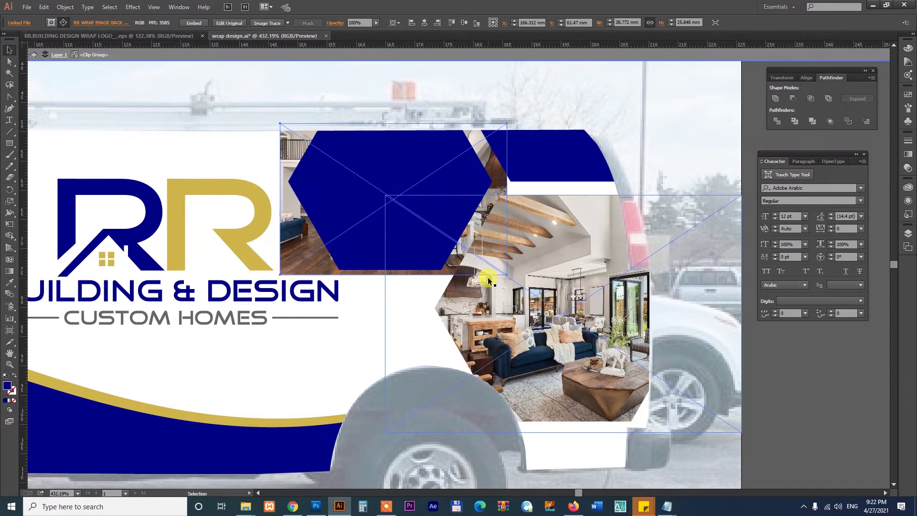
shift+click(402, 178)
right_click(401, 169)
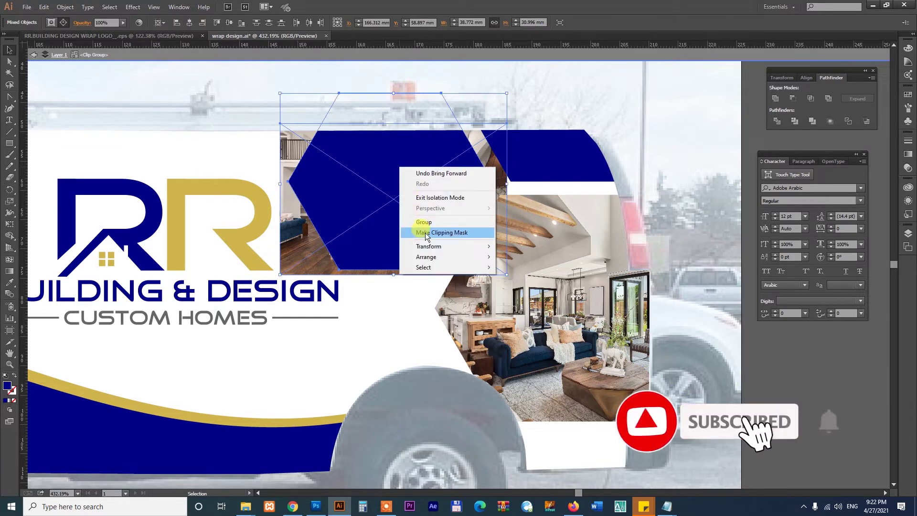
click(426, 233)
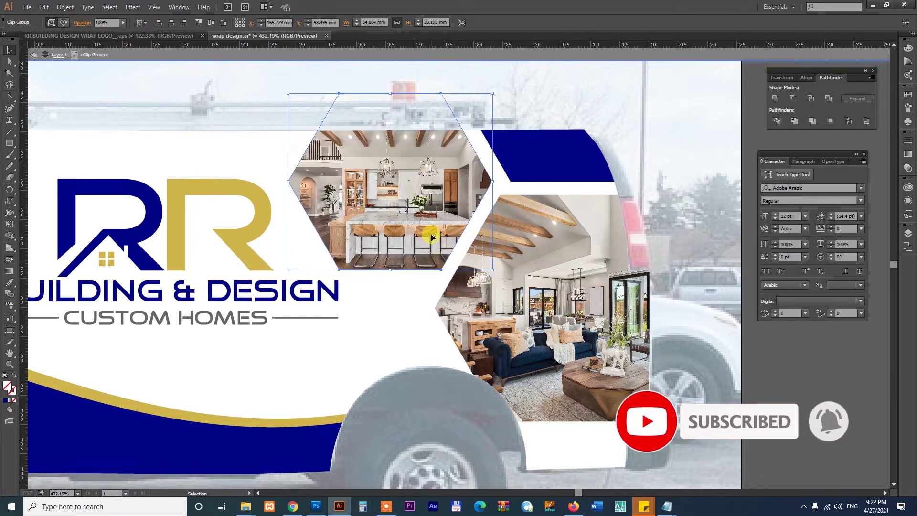
click(556, 166)
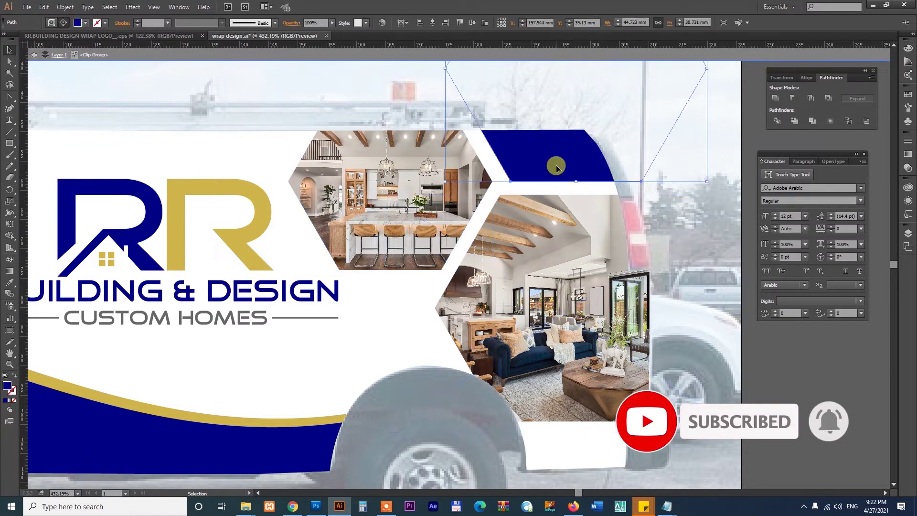
- Colour the angled accent gold and copy it along the lower edge in the logo's blue
key(i)
click(246, 234)
key(v)
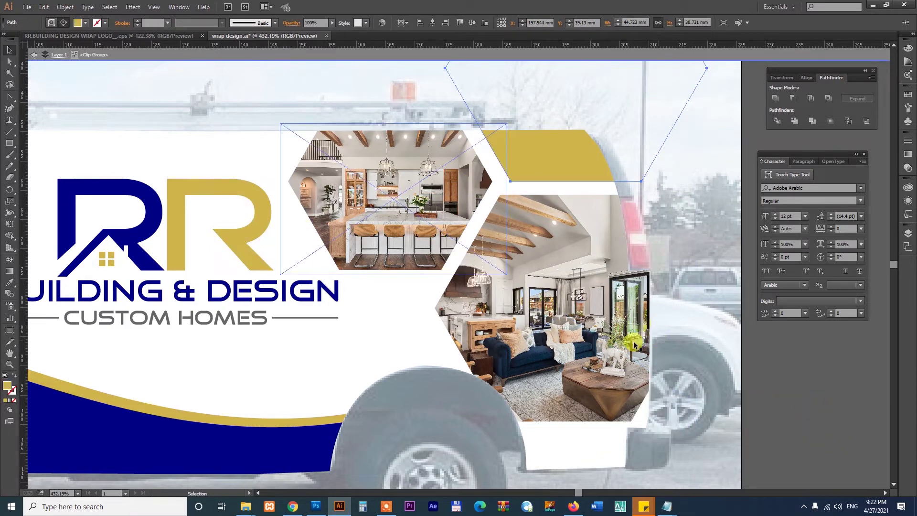
drag(635, 345, 611, 293)
drag(483, 89, 553, 439)
mouse_move(600, 269)
mouse_down()
mouse_move(551, 412)
mouse_move(543, 393)
mouse_up()
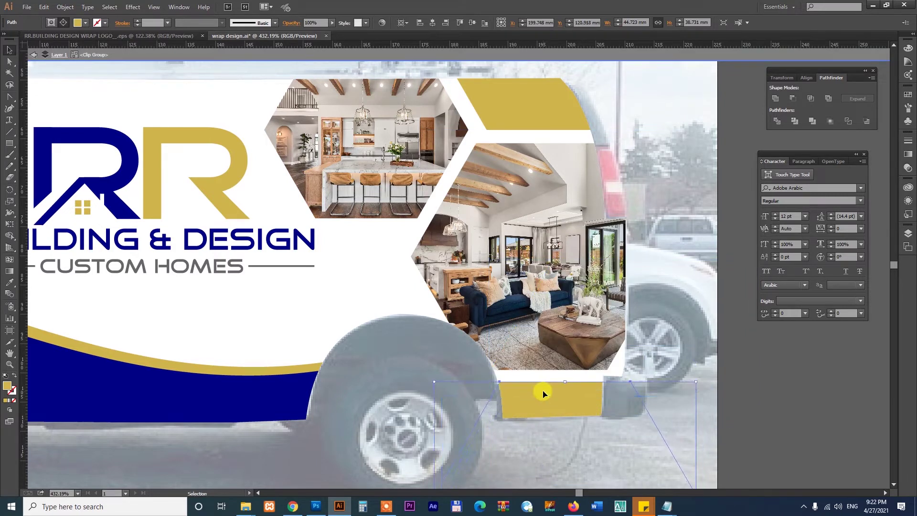
click(126, 167)
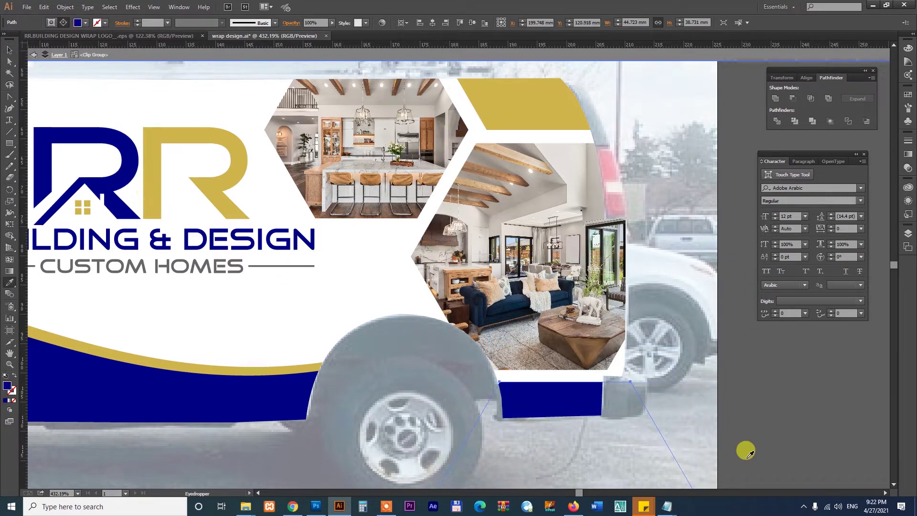
click(751, 428)
- Duplicate the blue strip behind the front wheel and colour the copy gold
drag(389, 353, 502, 370)
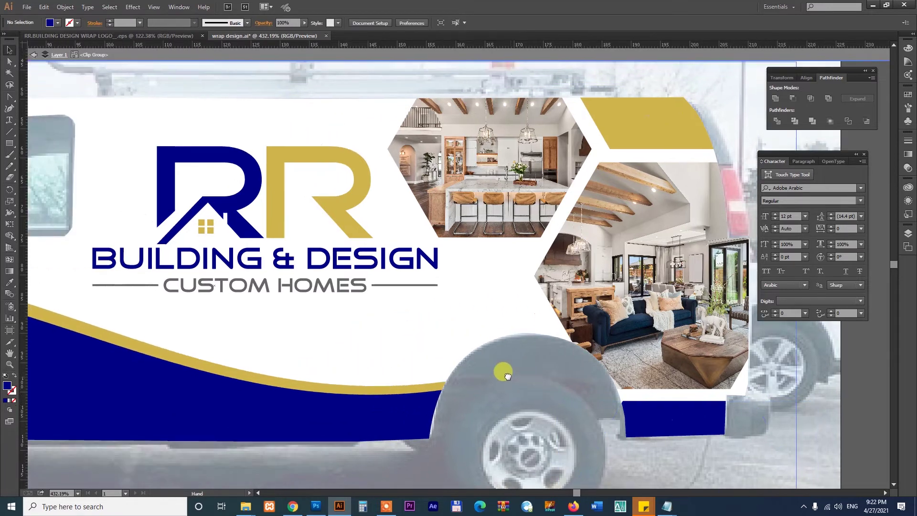
drag(668, 405, 478, 313)
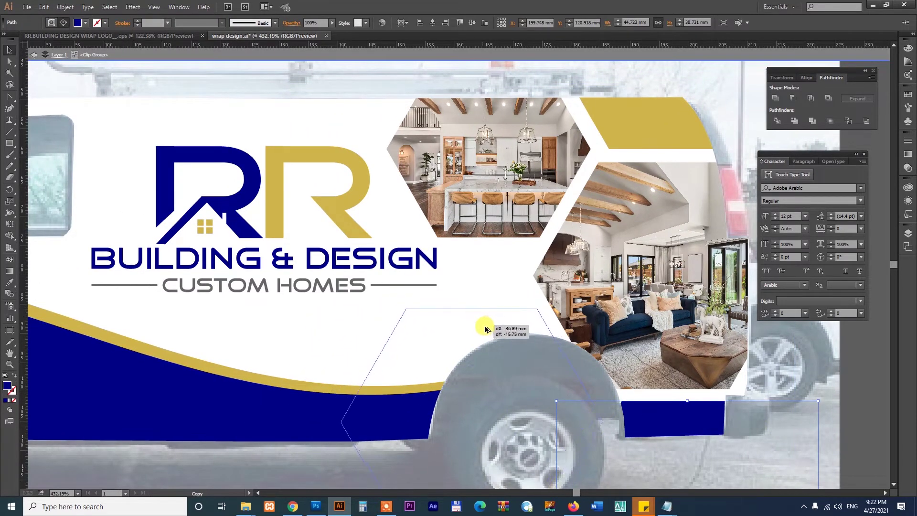
drag(478, 314, 492, 333)
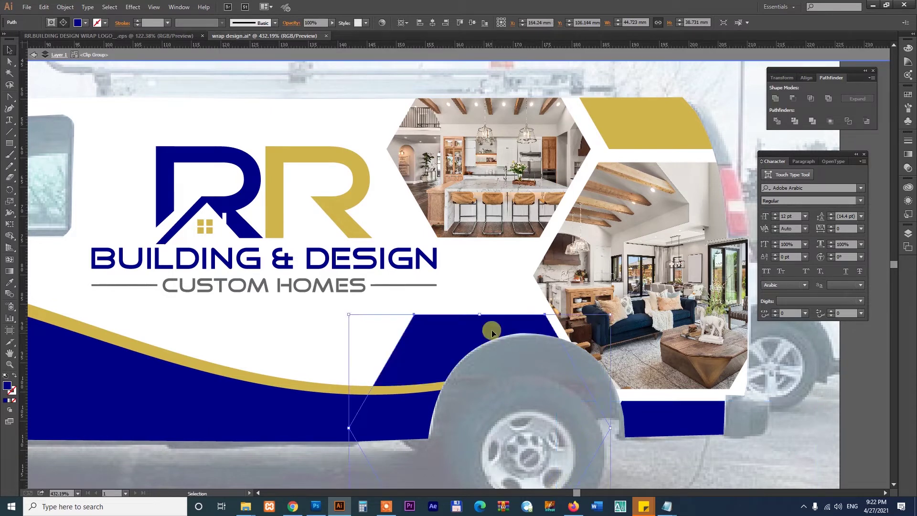
key(i)
click(638, 118)
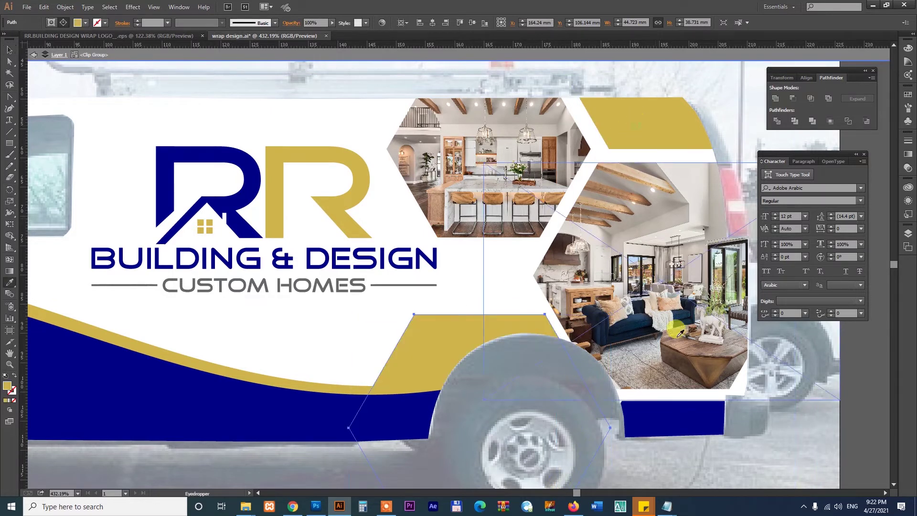
key(v)
click(839, 407)
- Remove the extra gold shape behind the wheel
drag(395, 368, 427, 396)
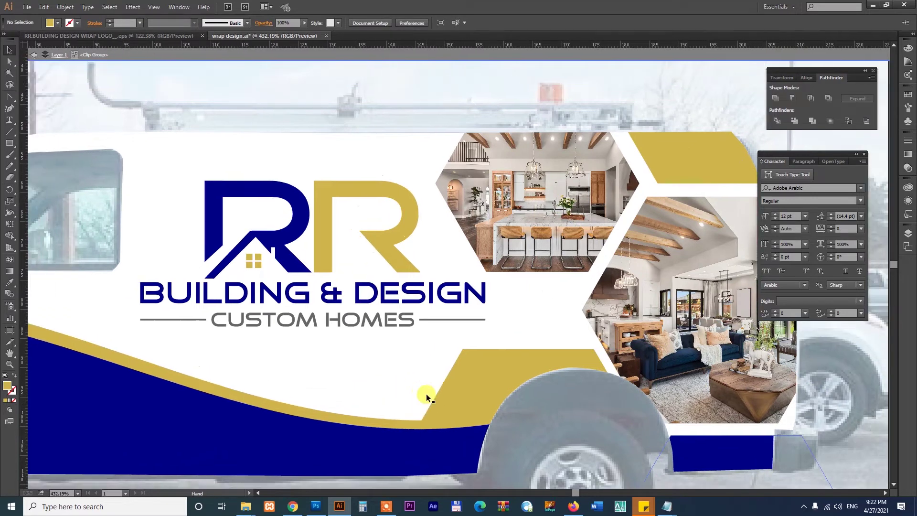
key(a)
scroll(456, 391, down, 4)
scroll(456, 387, up, 2)
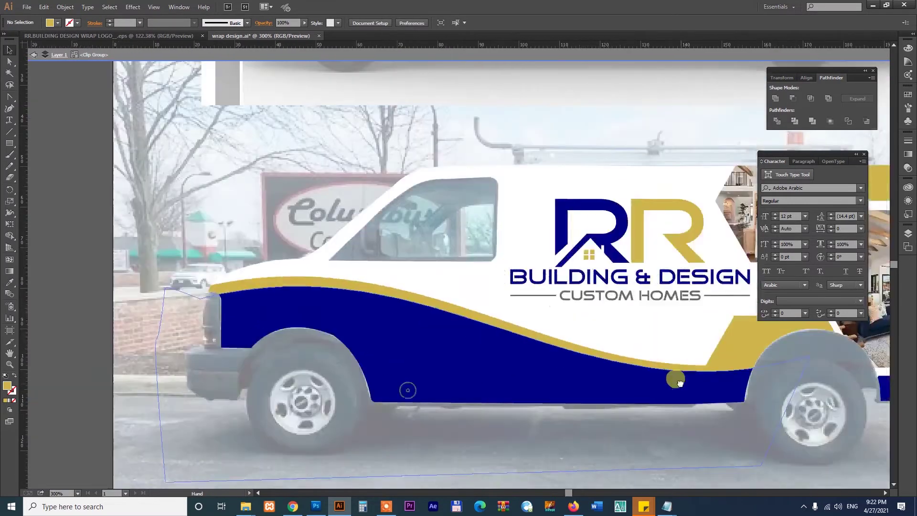
scroll(457, 380, up, 1)
key(v)
mouse_move(549, 322)
mouse_down()
mouse_move(464, 332)
mouse_move(525, 345)
mouse_up()
key(Delete)
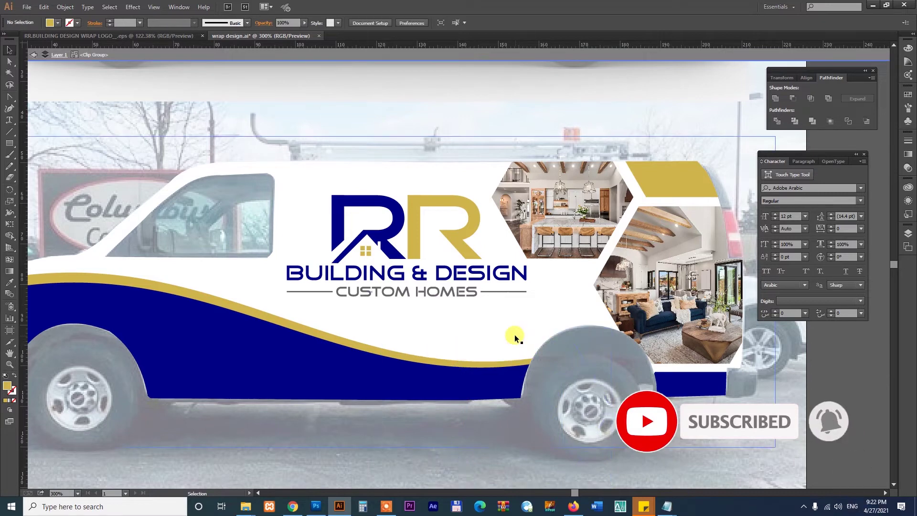
click(630, 281)
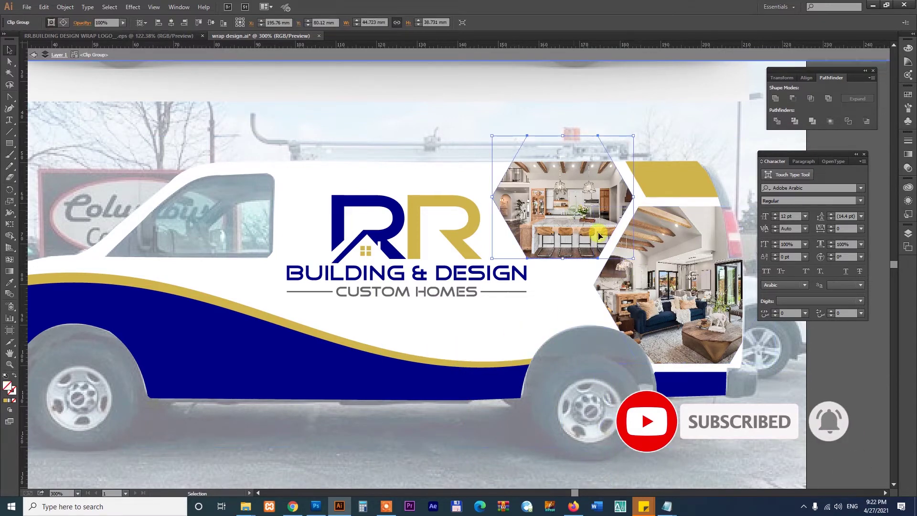
- Select both hexagon photos and give them a stroke outline
drag(669, 281, 619, 285)
shift+click(540, 203)
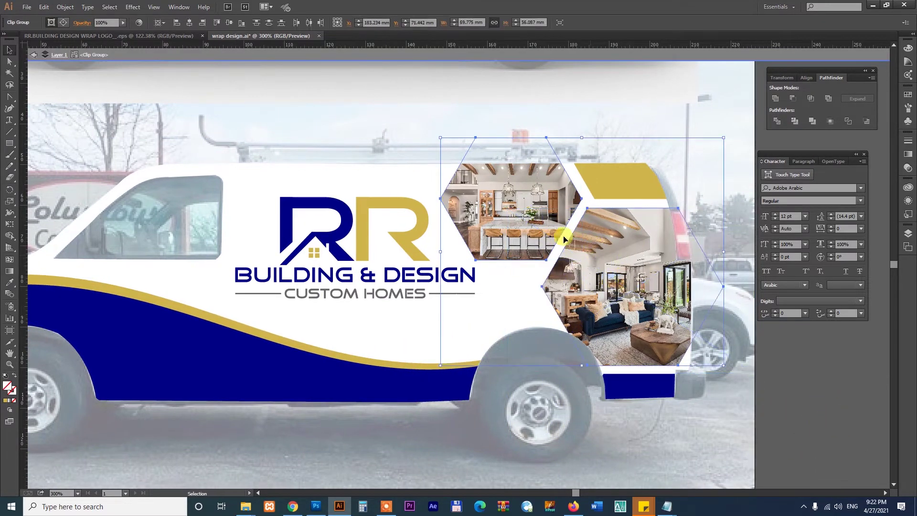
click(906, 140)
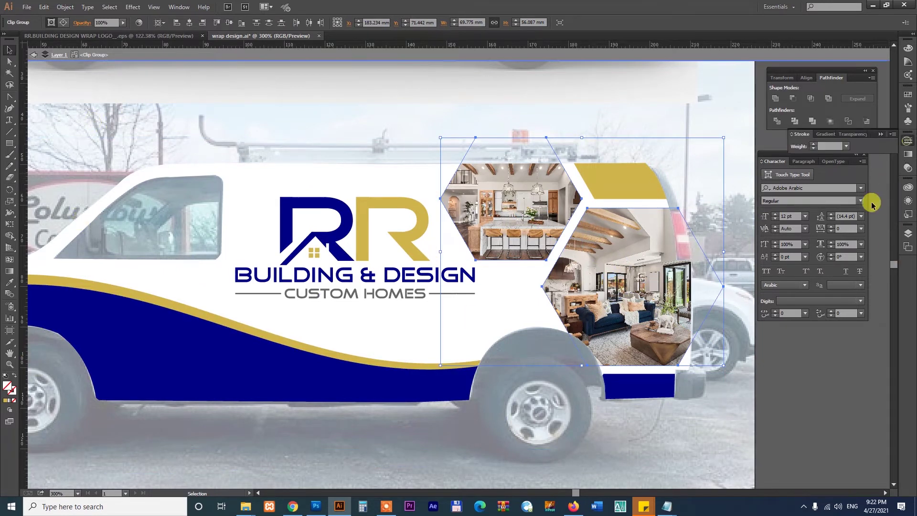
click(814, 145)
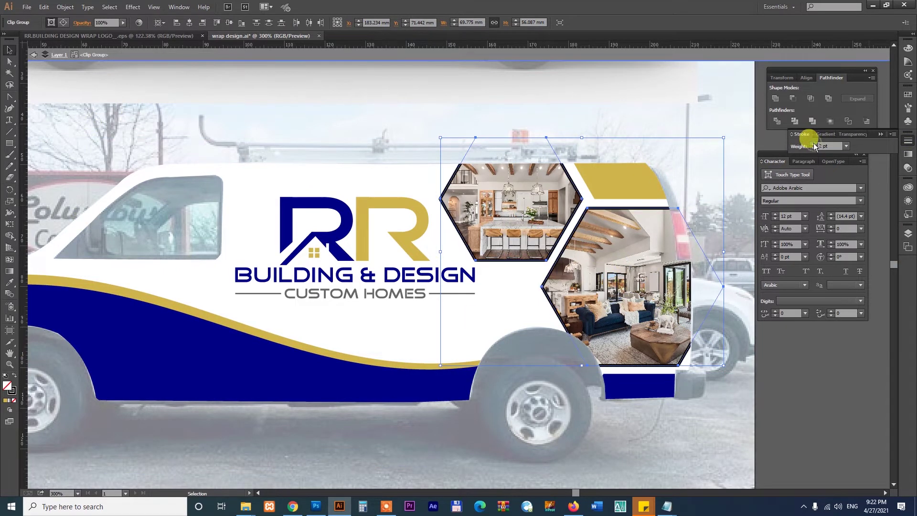
click(815, 144)
click(813, 148)
- Colour the outlines with the R's blue and set their weight to 3 pt
click(11, 390)
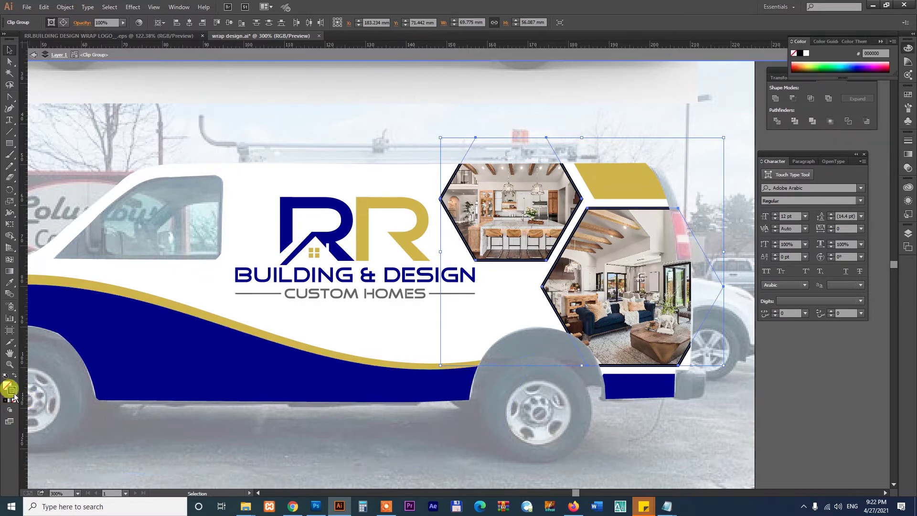
double_click(13, 392)
drag(338, 203, 340, 262)
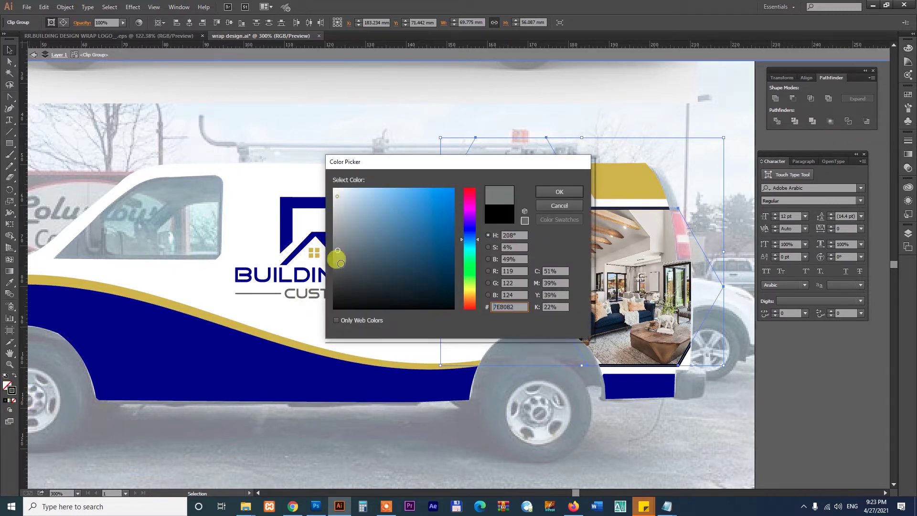
click(551, 204)
key(i)
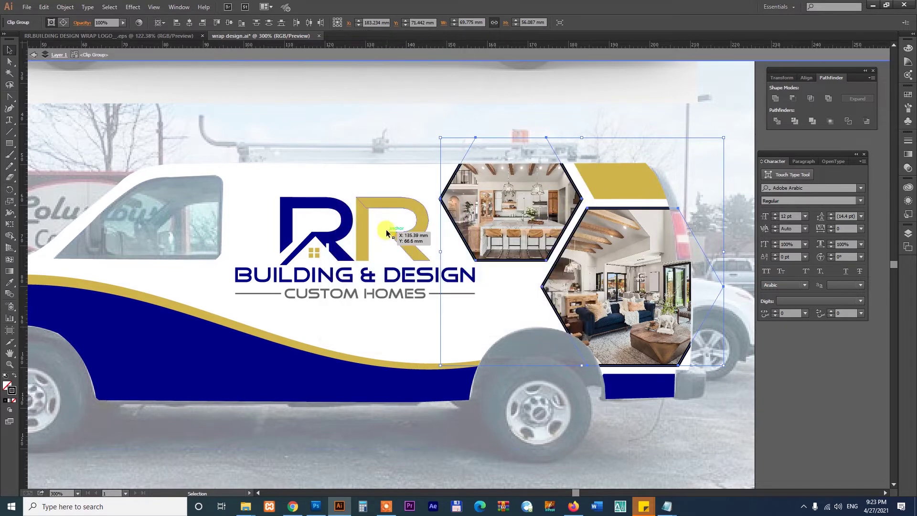
click(309, 201)
key(v)
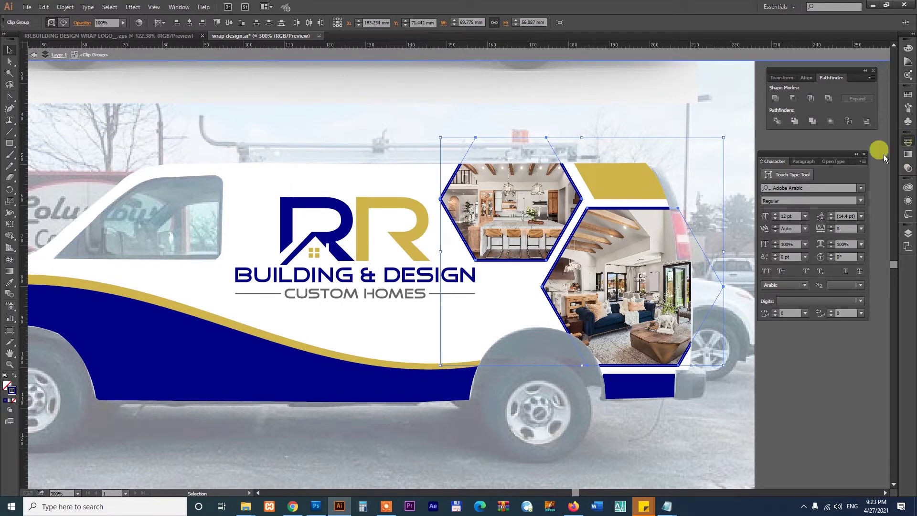
click(816, 142)
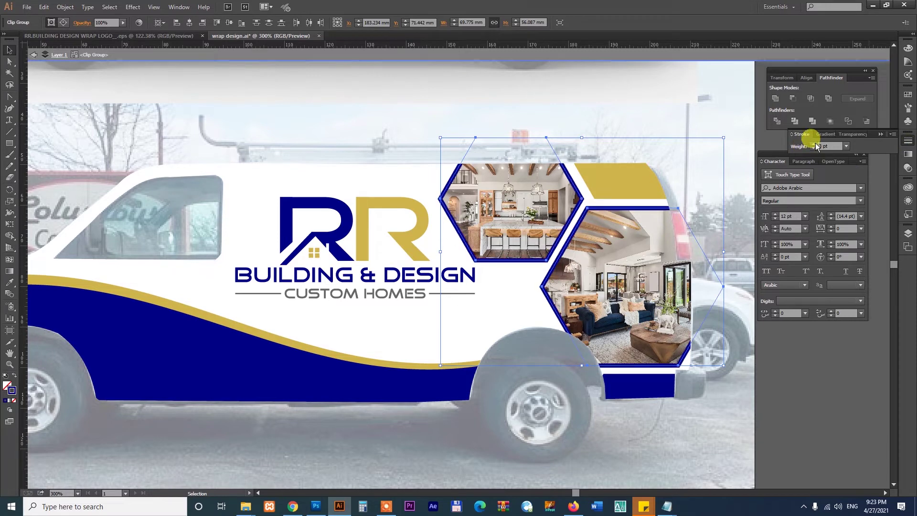
click(842, 429)
key(space)
drag(531, 399, 627, 377)
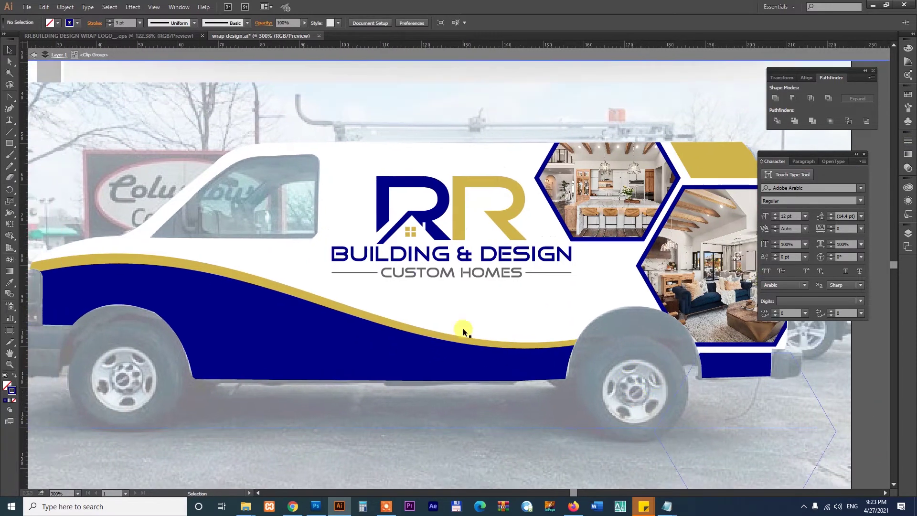
click(454, 297)
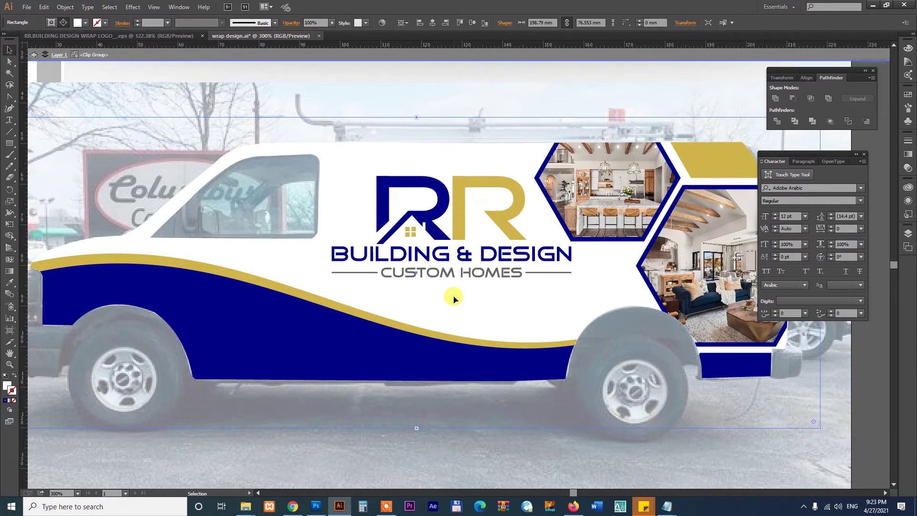
drag(416, 350, 467, 362)
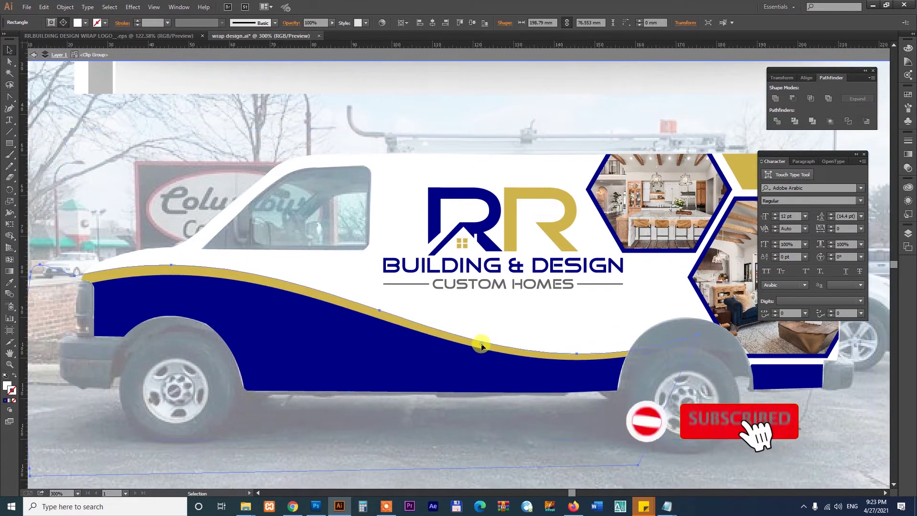
click(376, 359)
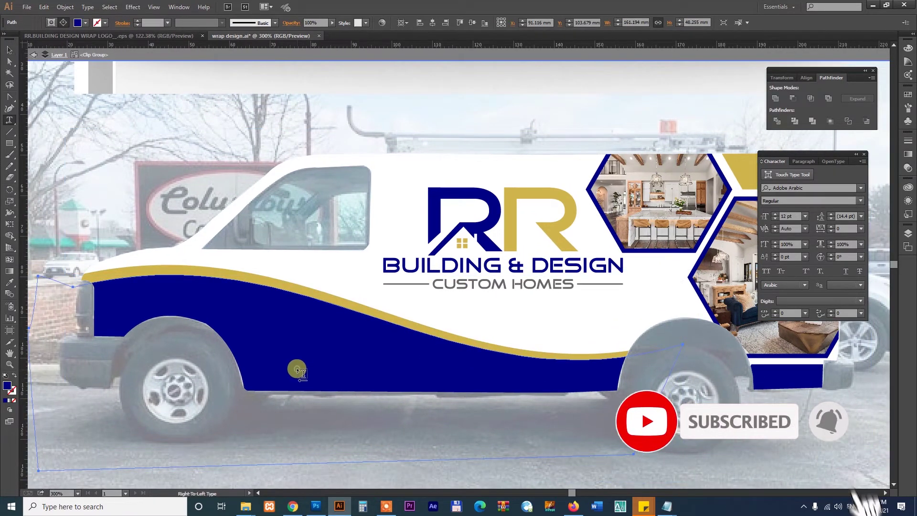
key(t)
click(371, 367)
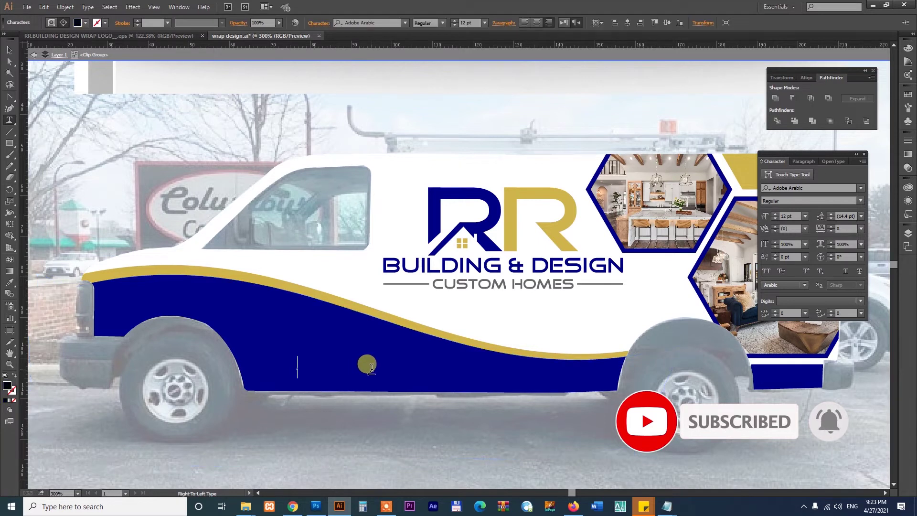
text(www.building&design.com)
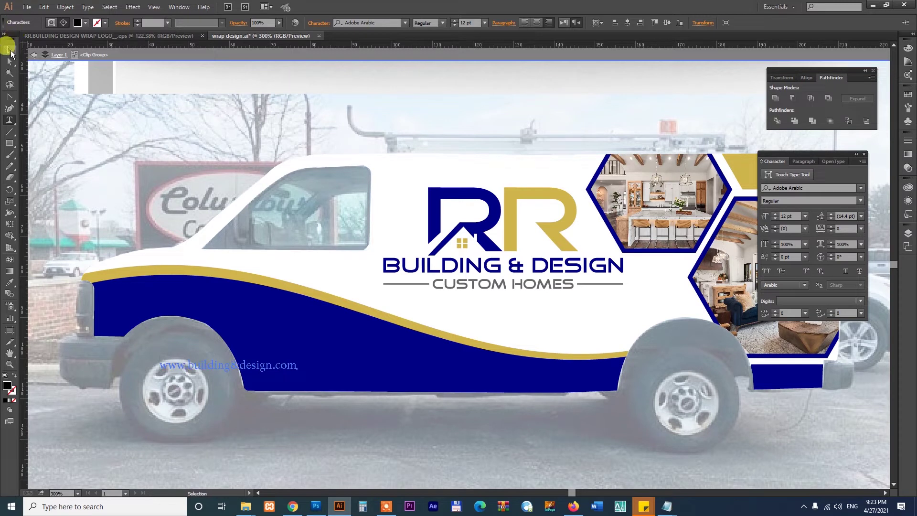
- Adjust the web address's alignment and open its font list; Illustrator stops responding
click(10, 50)
click(563, 22)
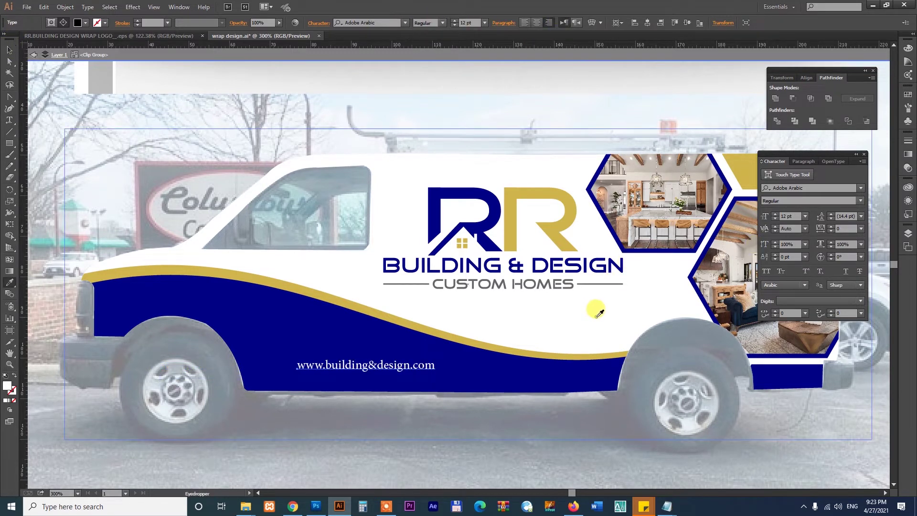
click(405, 22)
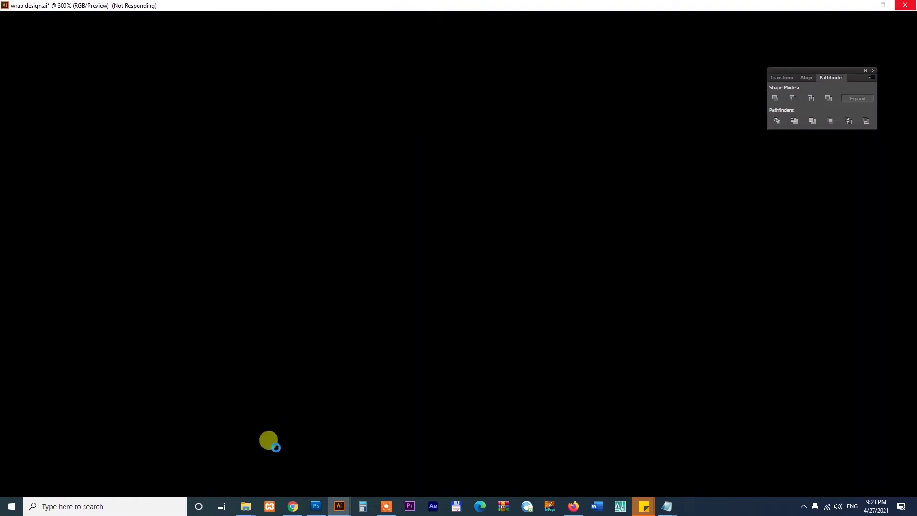
- In Explorer, go to Local Disk (E:) > 2020 > icon folder and select 217.eps
click(244, 509)
click(247, 468)
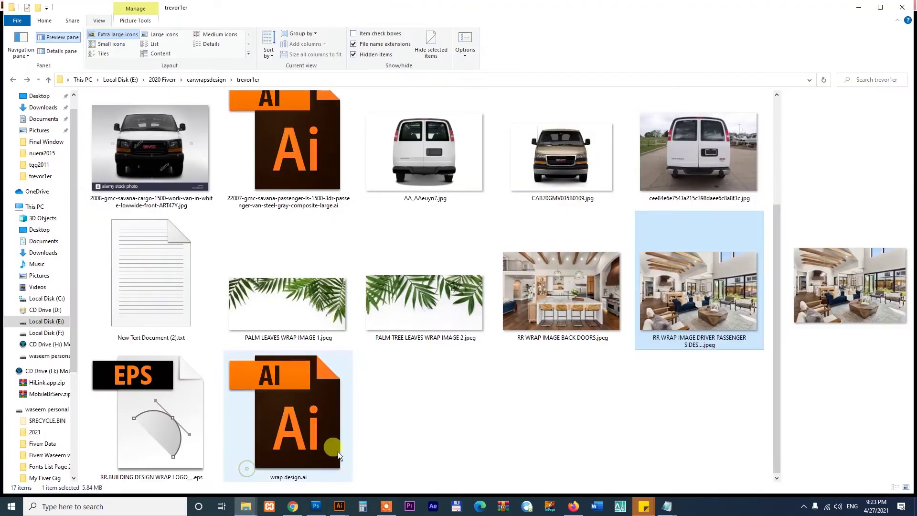
click(344, 471)
mouse_move(245, 506)
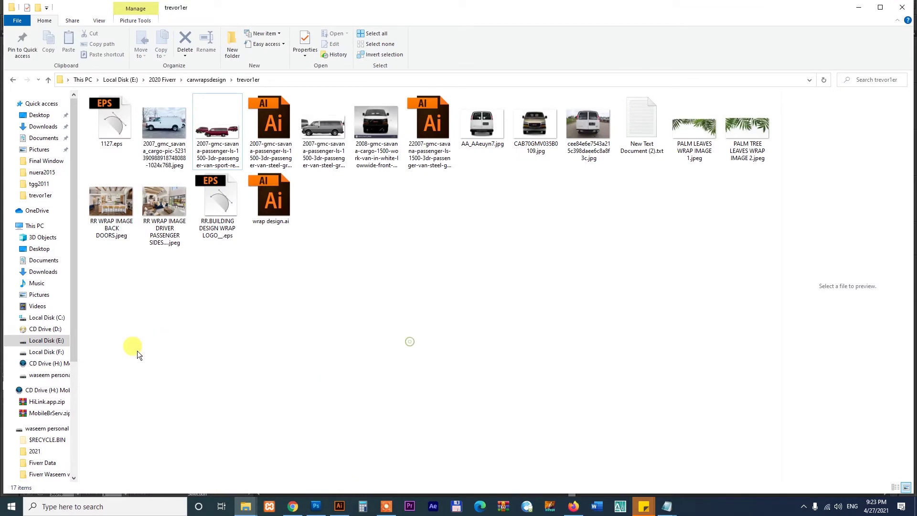
click(50, 341)
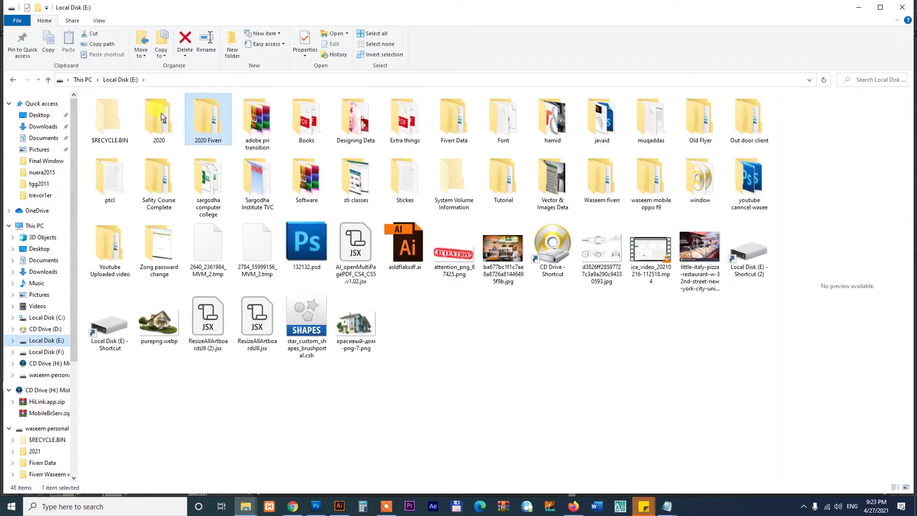
double_click(159, 121)
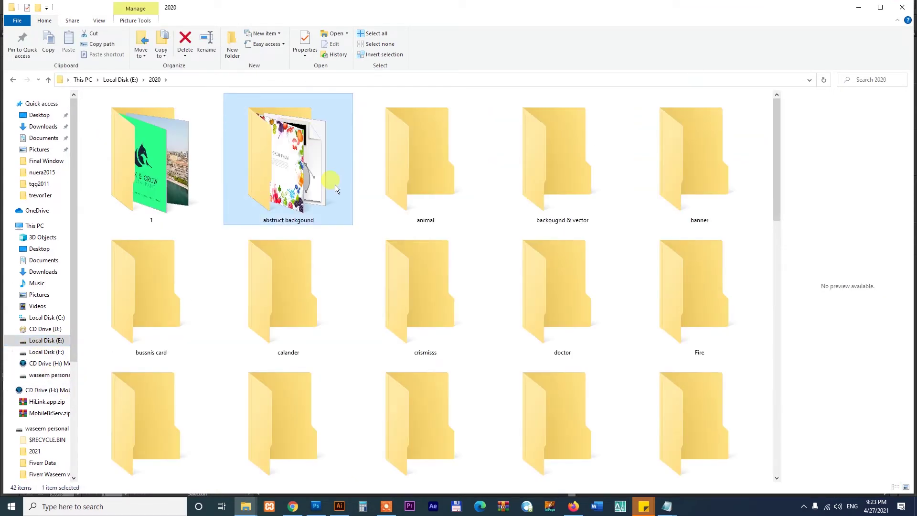
scroll(334, 185, down, 5)
click(597, 186)
click(703, 144)
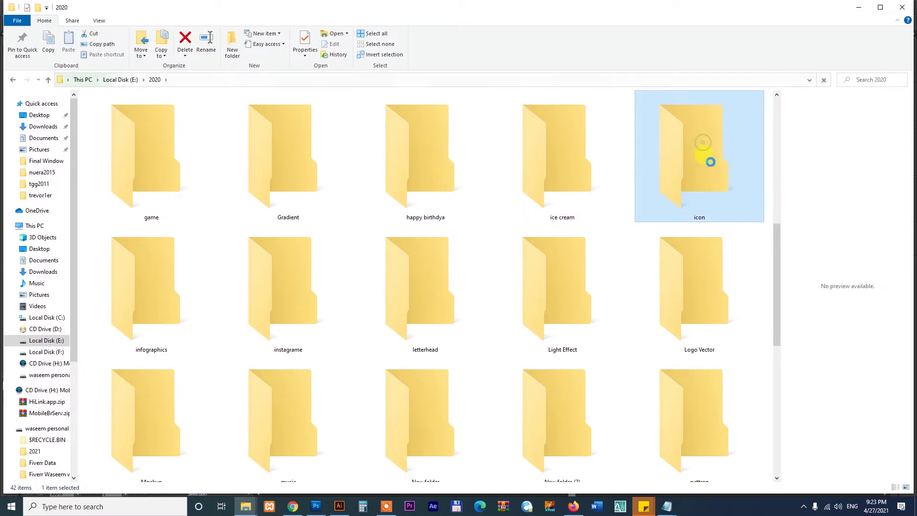
double_click(710, 162)
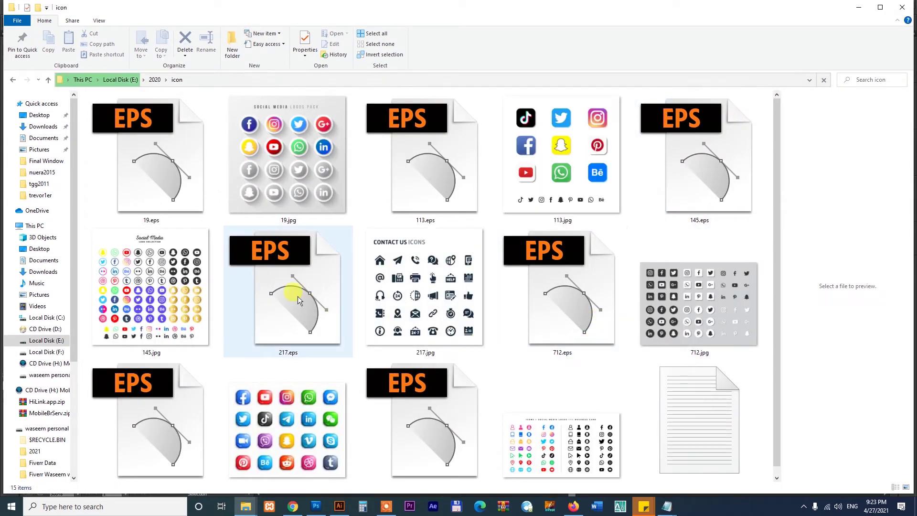
click(297, 296)
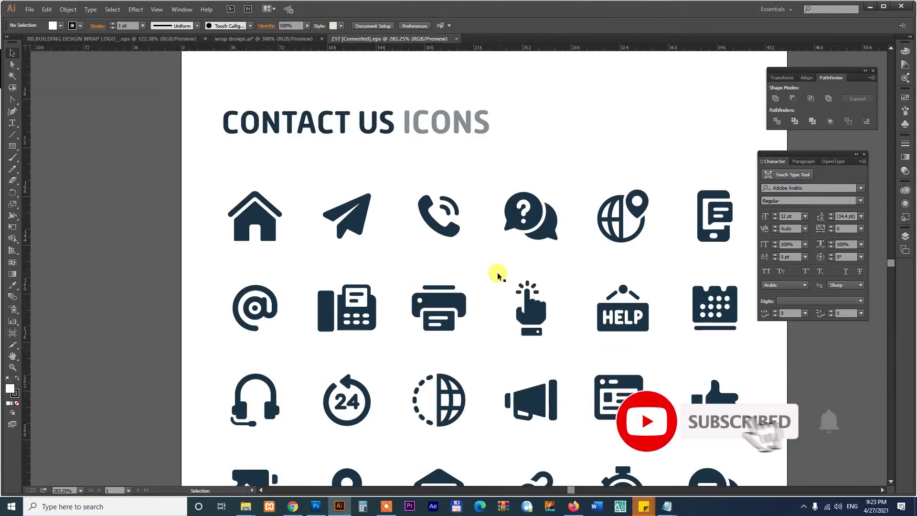
- Pan the contact-us icon sheet and select the whole globe icon group
drag(475, 272, 396, 225)
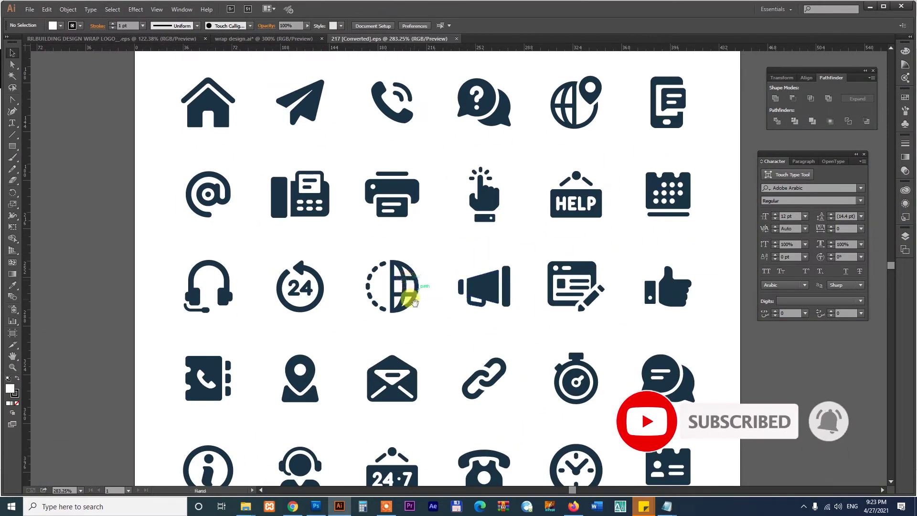
drag(413, 302, 412, 234)
click(411, 228)
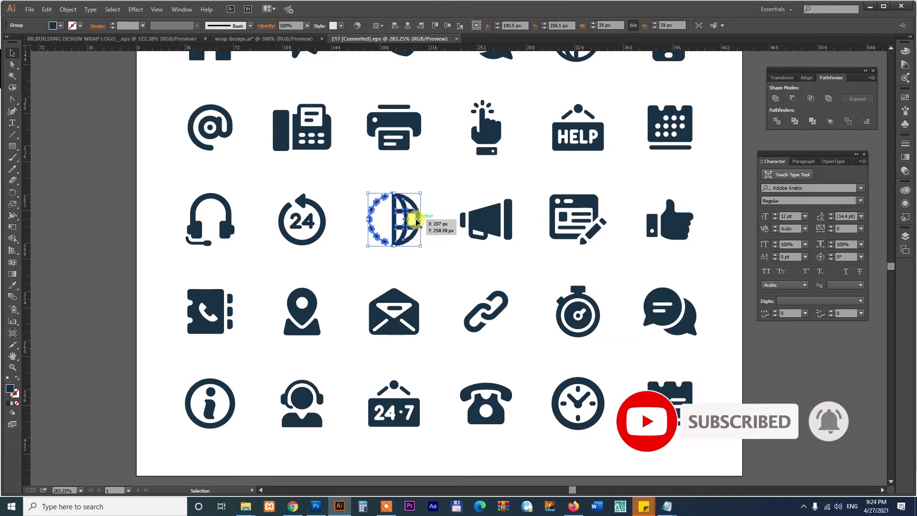
mouse_move(470, 205)
mouse_down()
mouse_move(473, 316)
mouse_move(488, 291)
mouse_up()
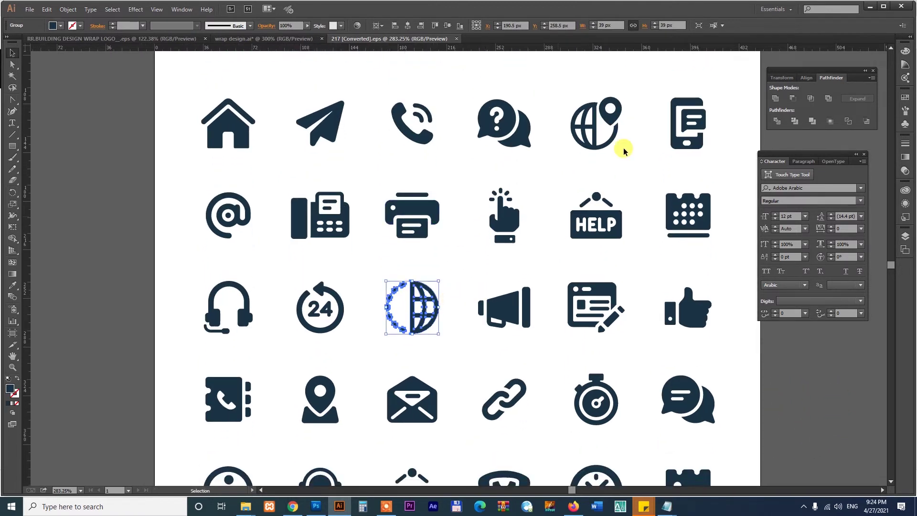
key(a)
drag(379, 274, 442, 330)
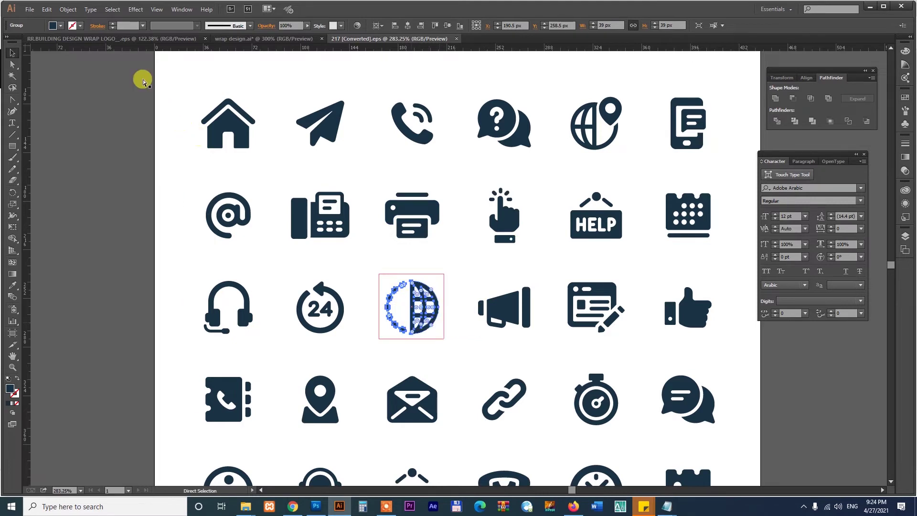
key(v)
click(173, 40)
- Paste the globe into the van wrap, place it by the web address and shrink it
click(252, 38)
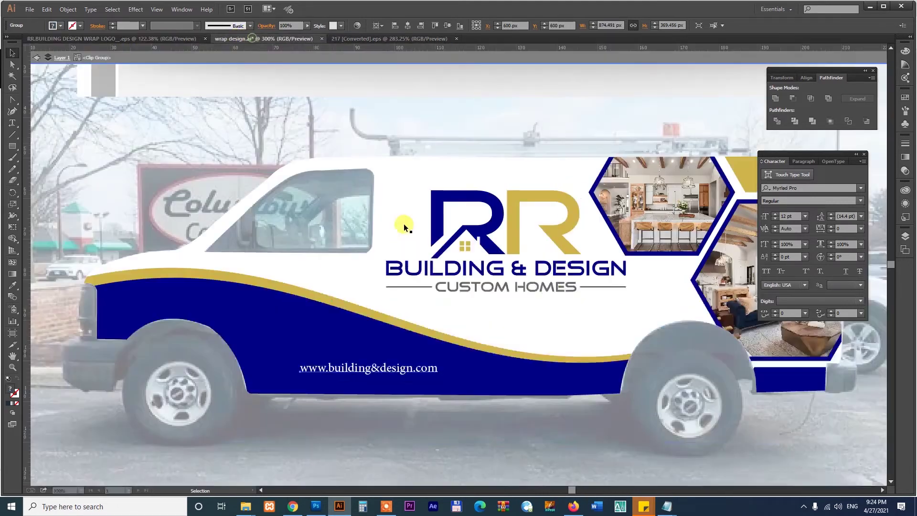
key(ctrl+v)
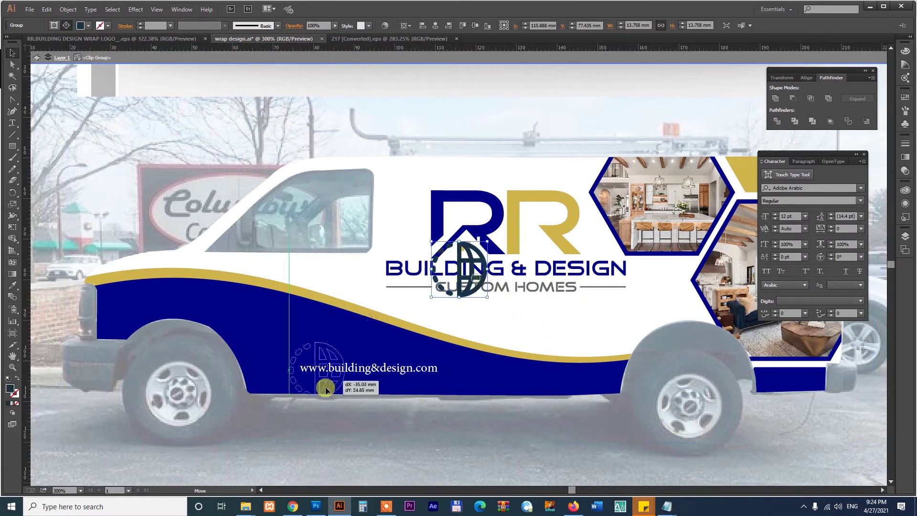
drag(459, 270, 277, 361)
key(z)
drag(231, 328, 520, 449)
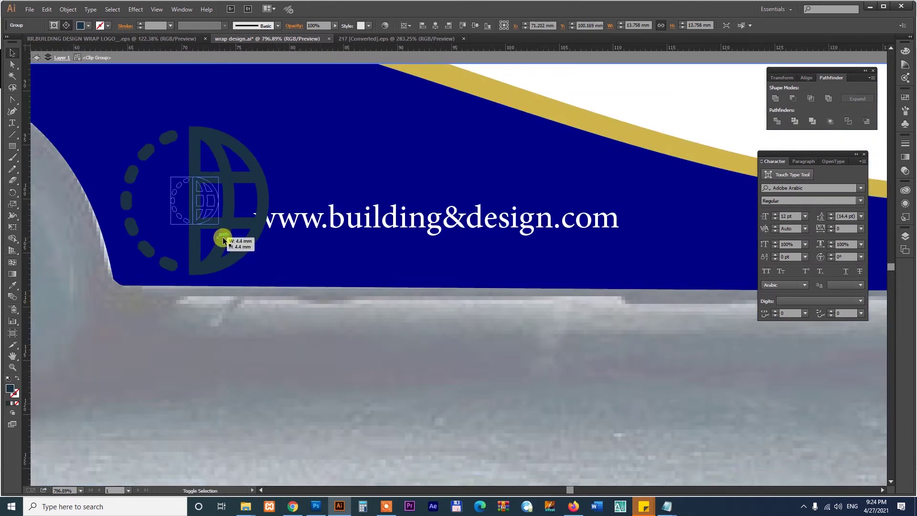
drag(268, 275, 219, 225)
- Make the globe white and move the web address up beside it
key(i)
click(631, 104)
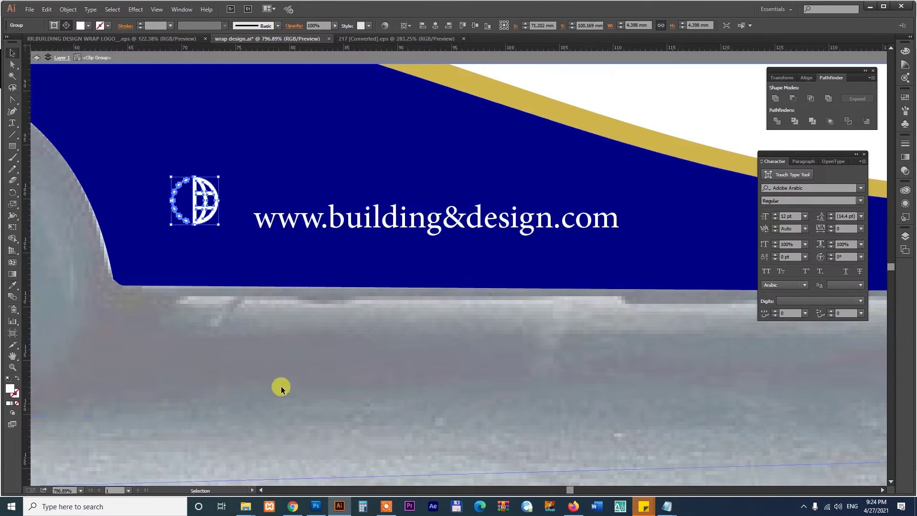
key(v)
click(344, 215)
drag(351, 222, 334, 196)
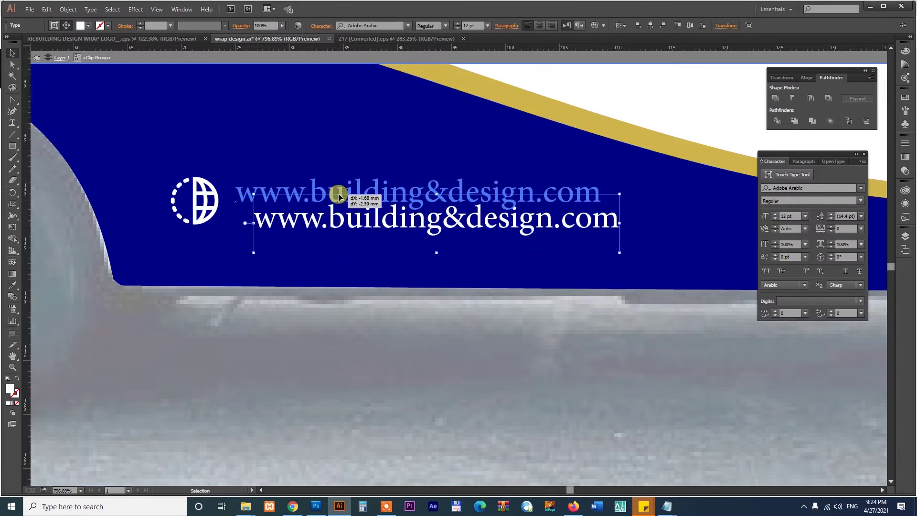
- Set the web address in Akira Expanded Super Bold and scale it down on the blue band
click(408, 26)
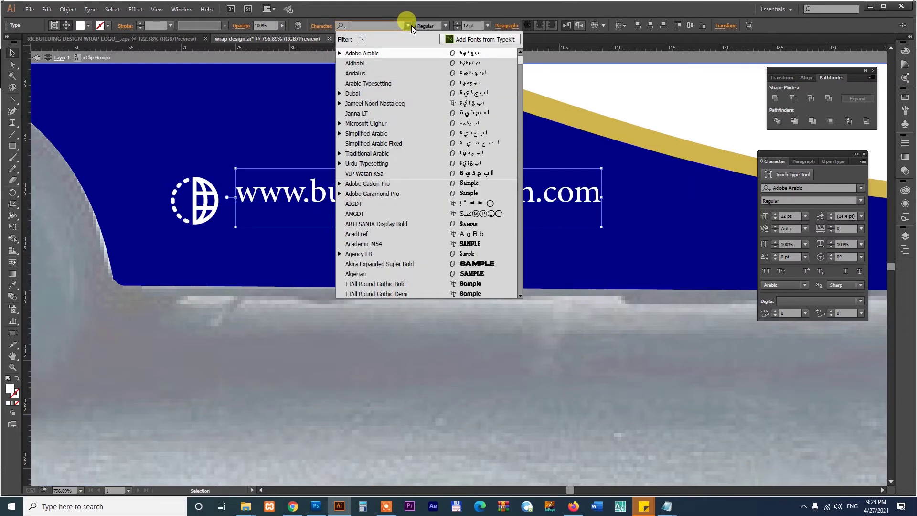
click(380, 264)
drag(503, 188, 490, 248)
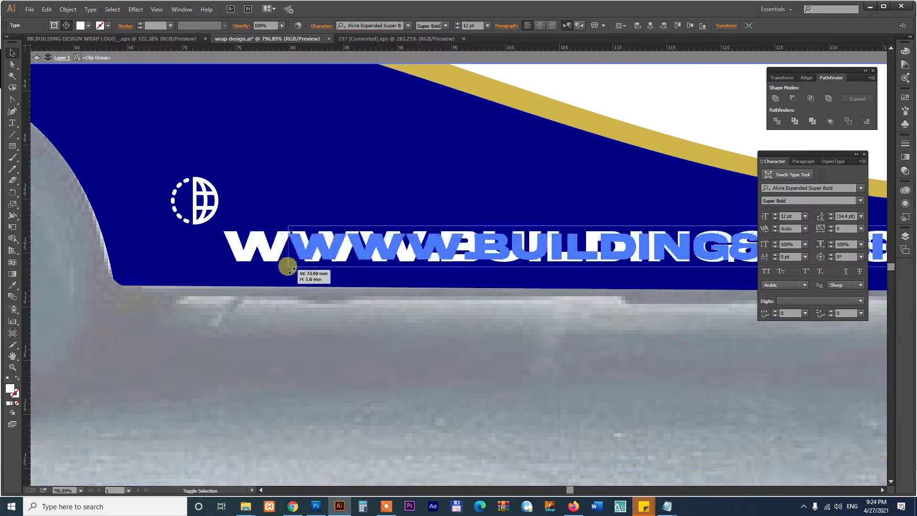
drag(222, 270, 420, 261)
mouse_move(579, 263)
mouse_down()
mouse_move(250, 287)
mouse_move(267, 301)
mouse_up()
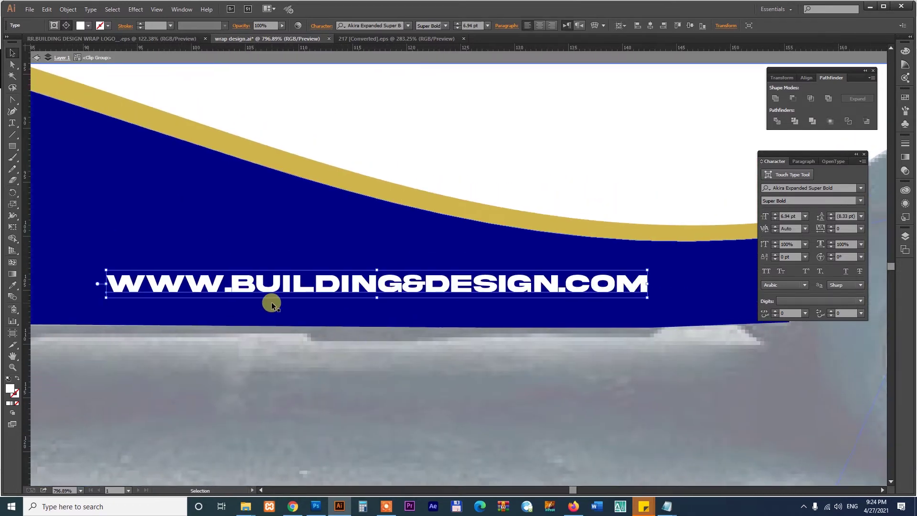
key(ctrl+minus)
key(ctrl+minus)
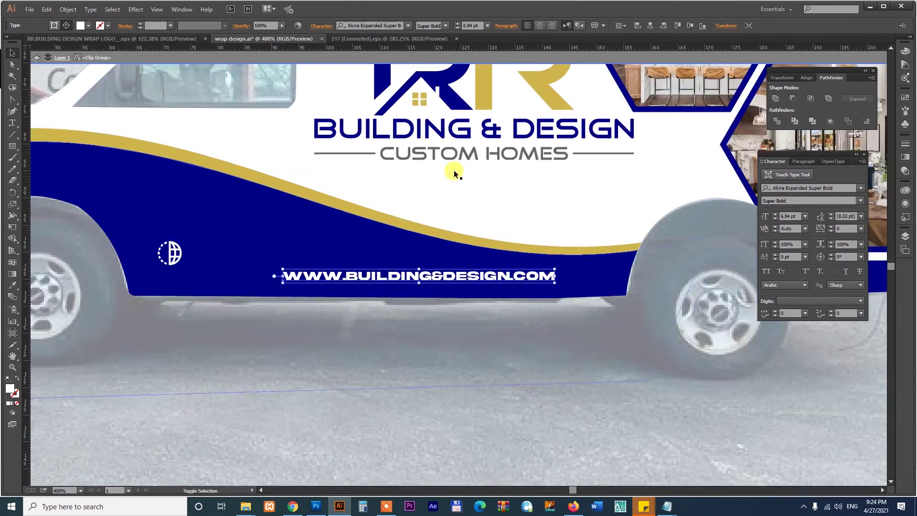
- Give the web address tracking of 50 and move it left beside the globe icon
click(322, 26)
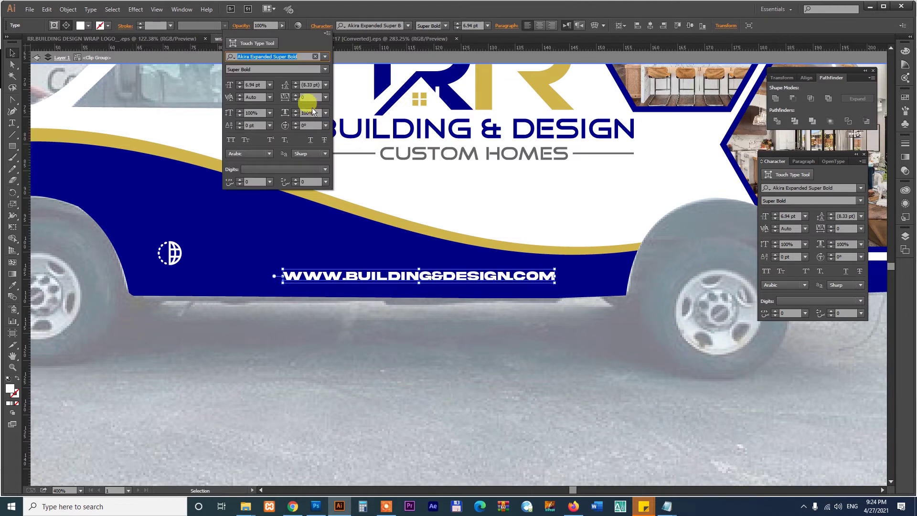
text(50)
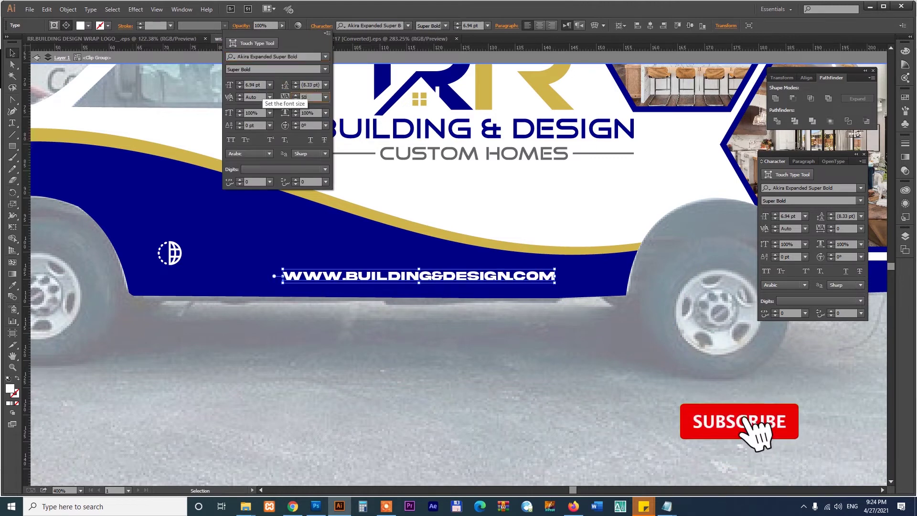
key(Return)
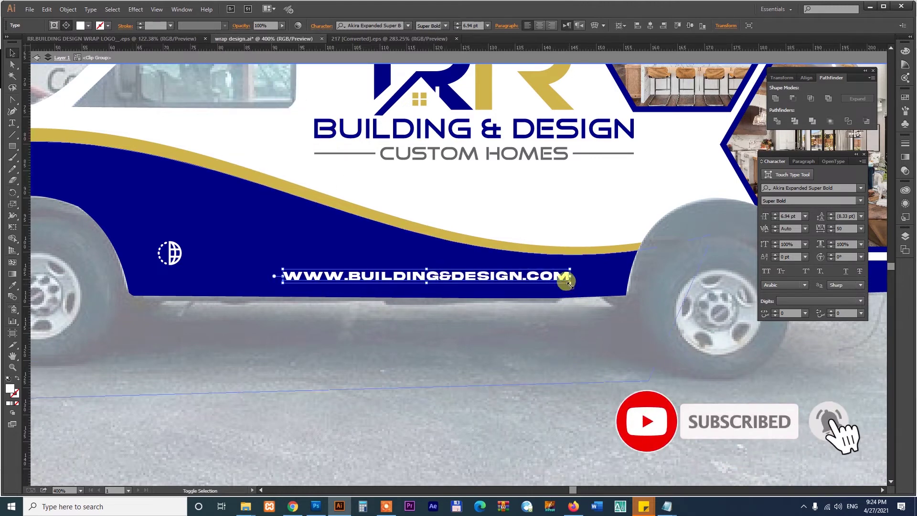
drag(570, 282, 606, 284)
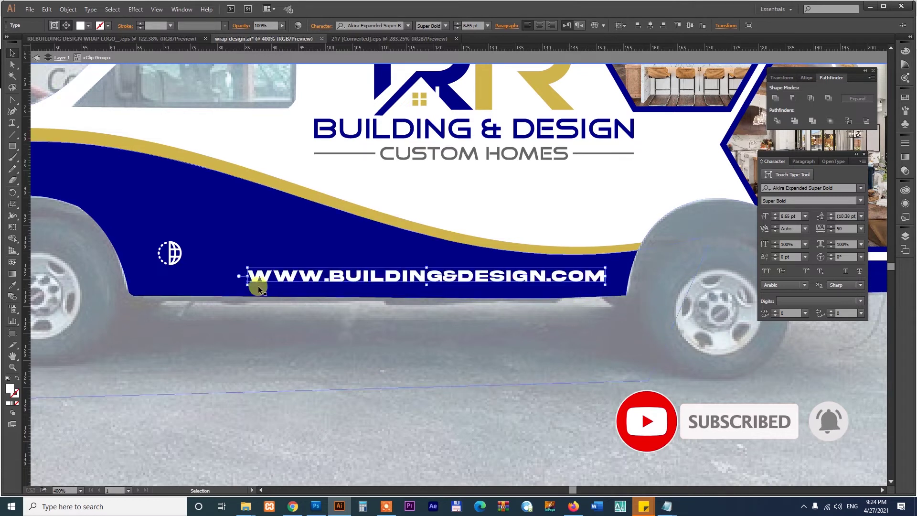
mouse_move(293, 276)
mouse_down()
mouse_move(197, 272)
mouse_move(205, 274)
mouse_up()
click(262, 348)
click(325, 282)
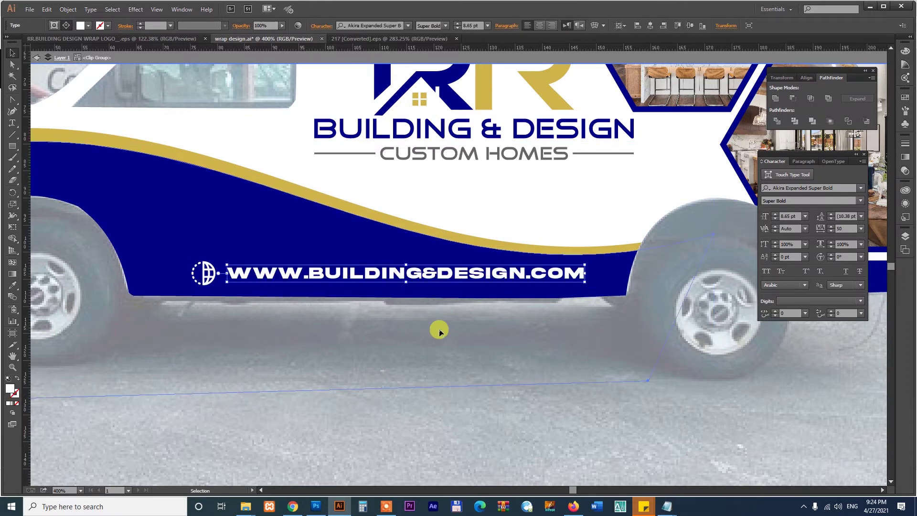
click(436, 232)
drag(436, 231, 303, 336)
- Alt-drag a copy of the web address under CUSTOM HOMES and eyedropper it dark blue from the R
drag(351, 377, 426, 285)
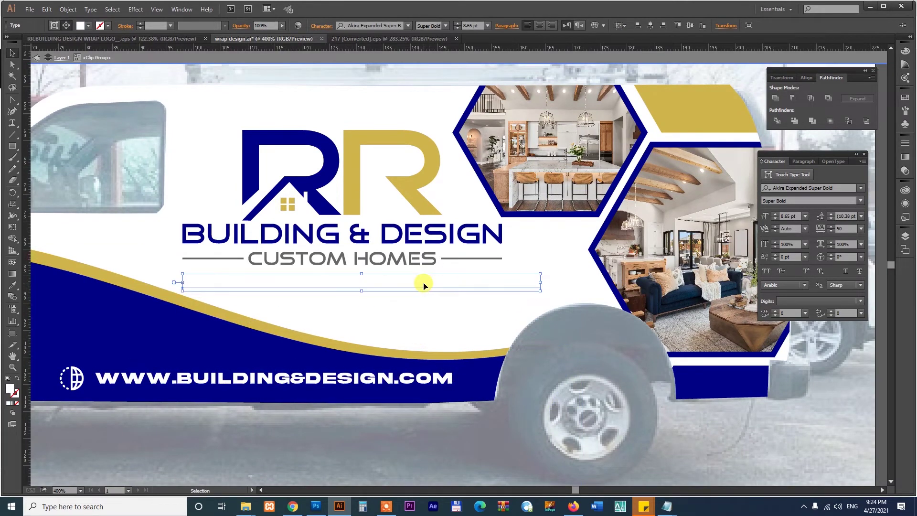
click(357, 137)
key(i)
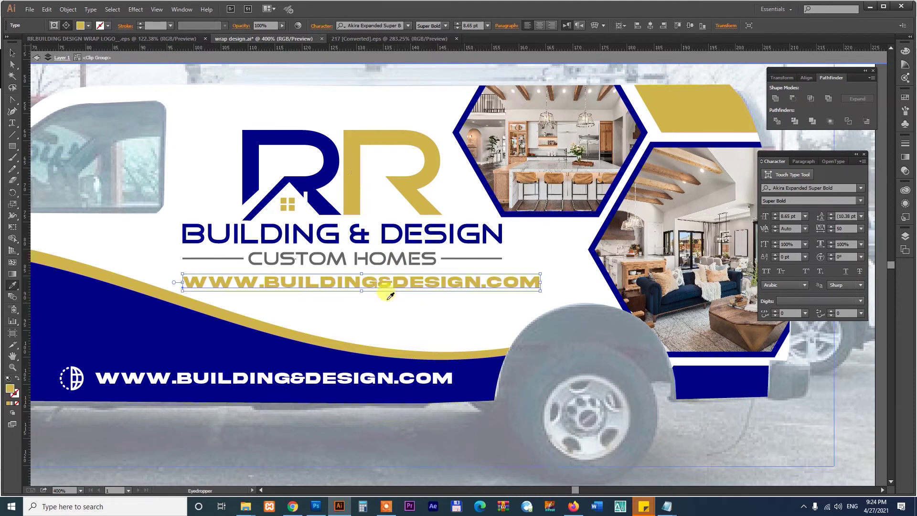
click(321, 173)
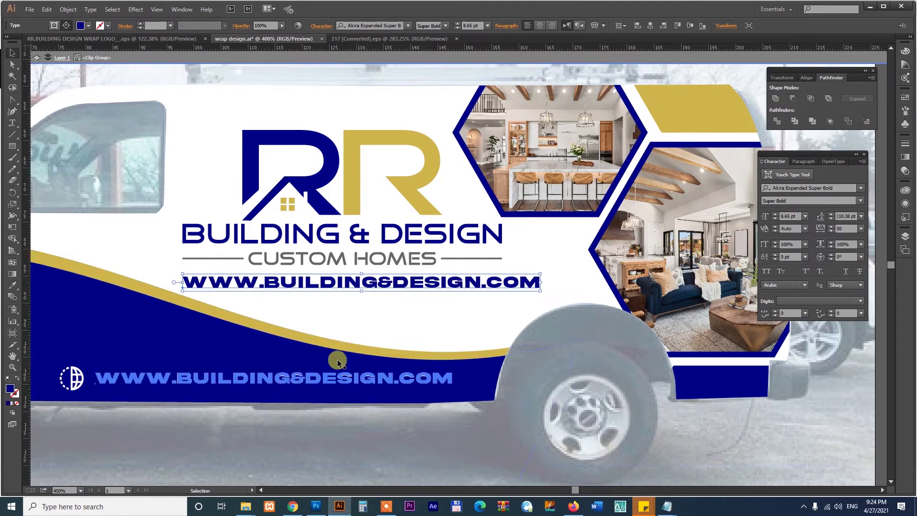
triple_click(357, 286)
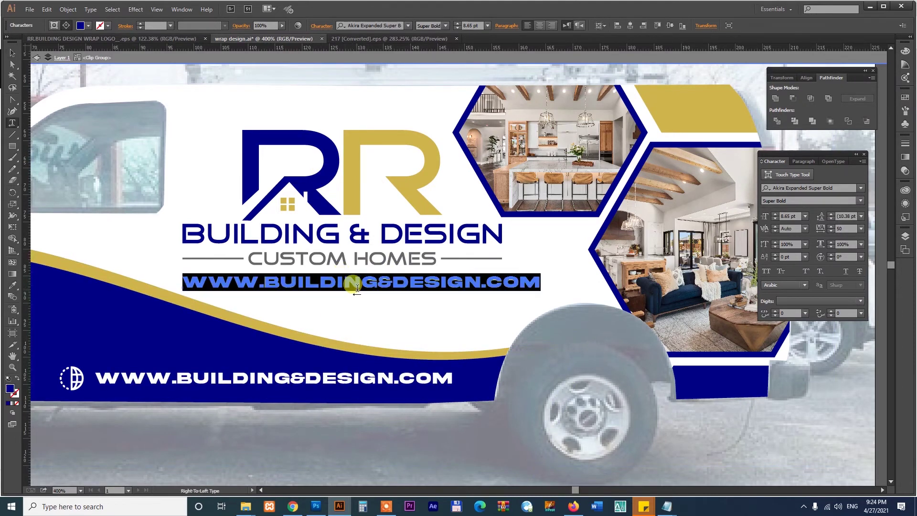
- Retype the copied line as a placeholder phone number
text(123 1234 123)
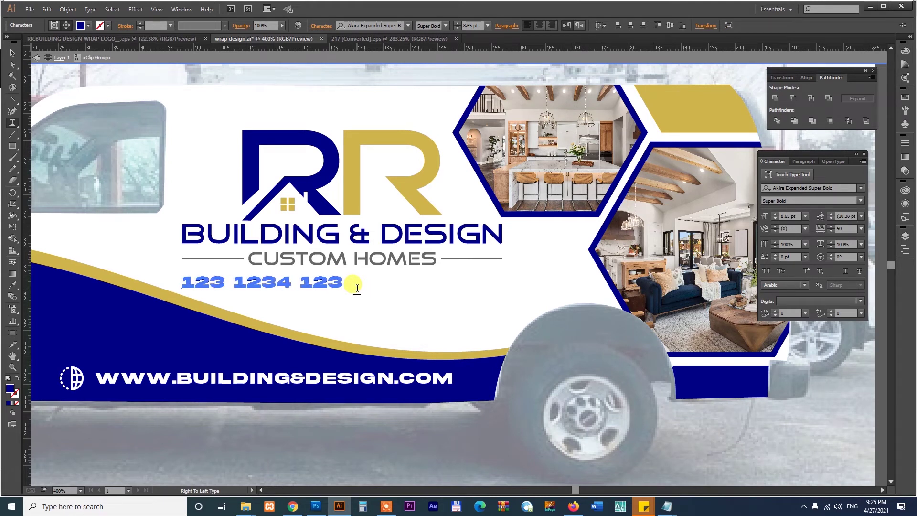
key(BackSpace)
key(BackSpace)
key(BackSpace)
key(BackSpace)
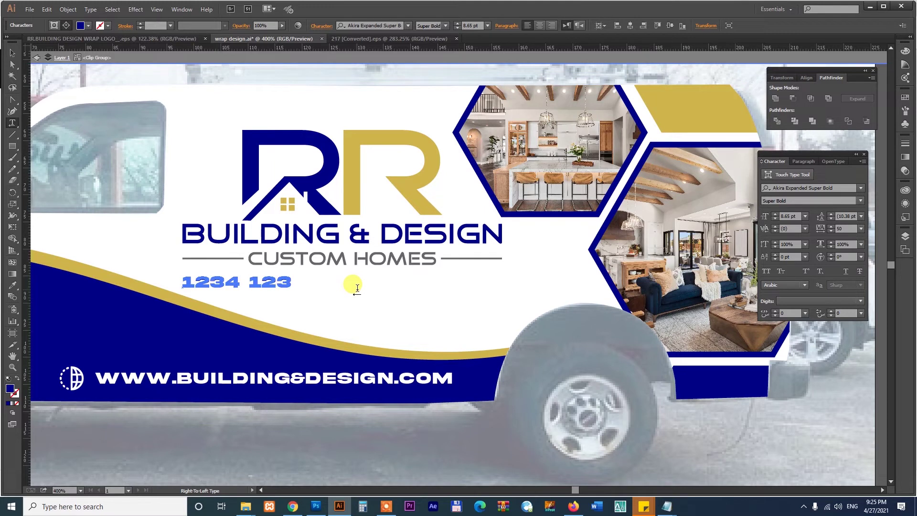
text(567 )
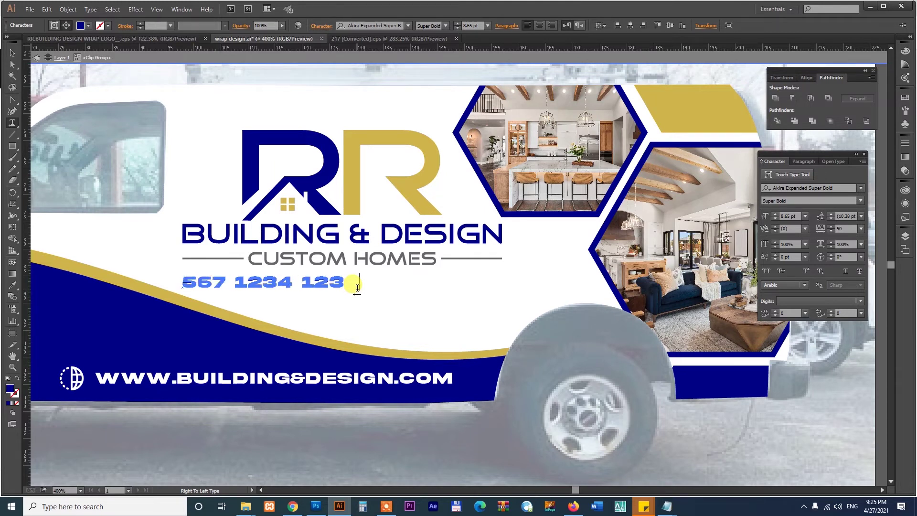
text(89)
click(12, 53)
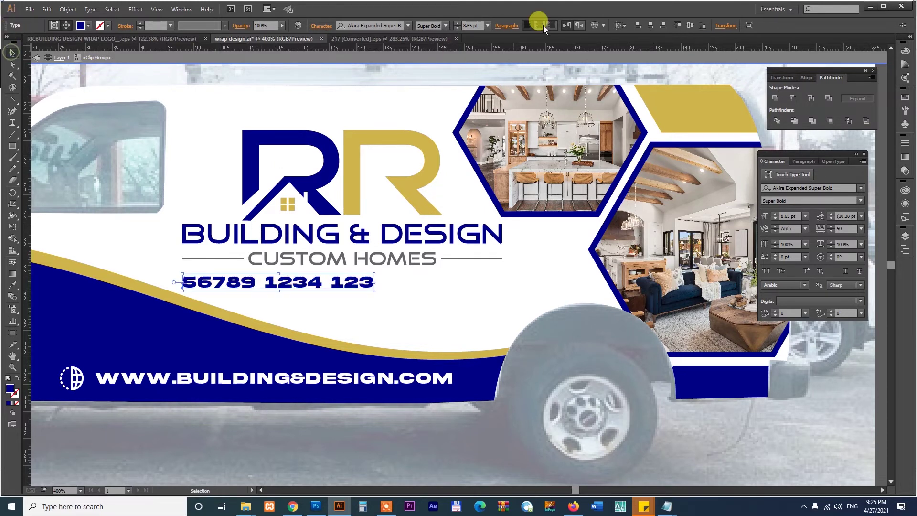
- Set the phone number's language to English: UK so the digits read left to right
click(321, 26)
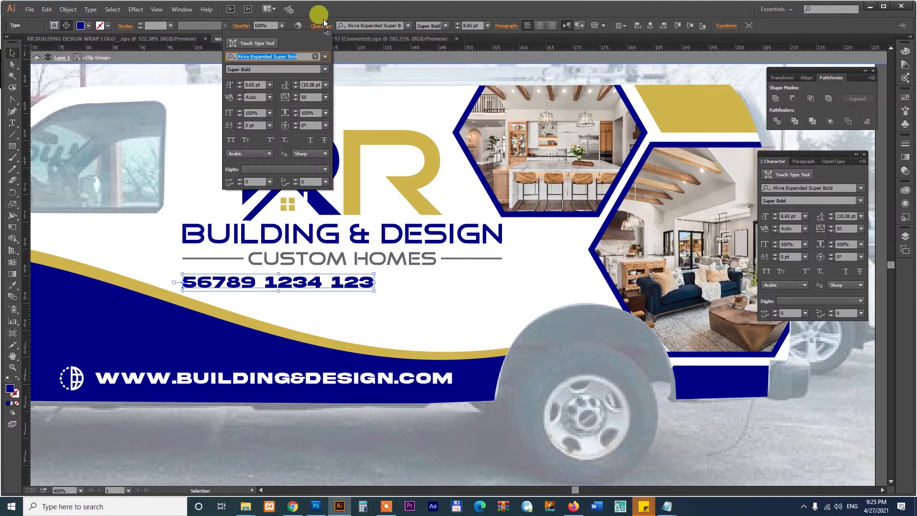
key(e)
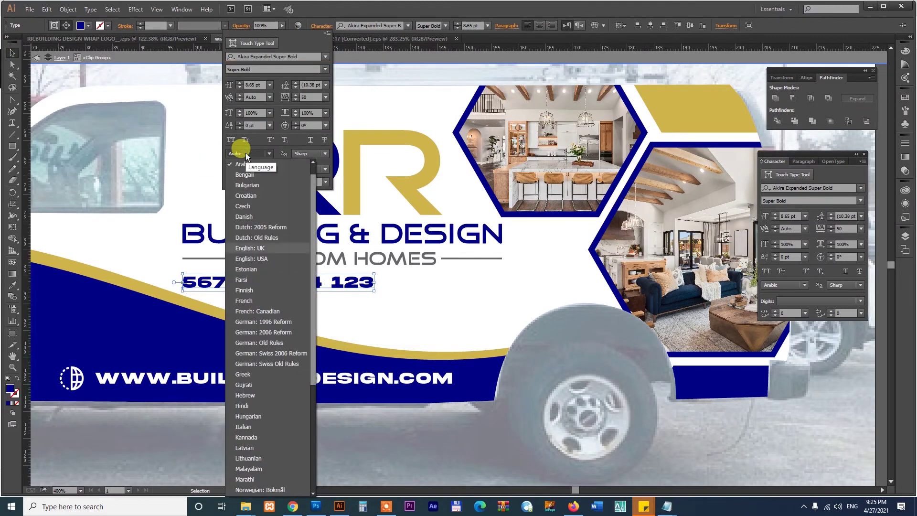
key(Return)
click(258, 170)
click(258, 177)
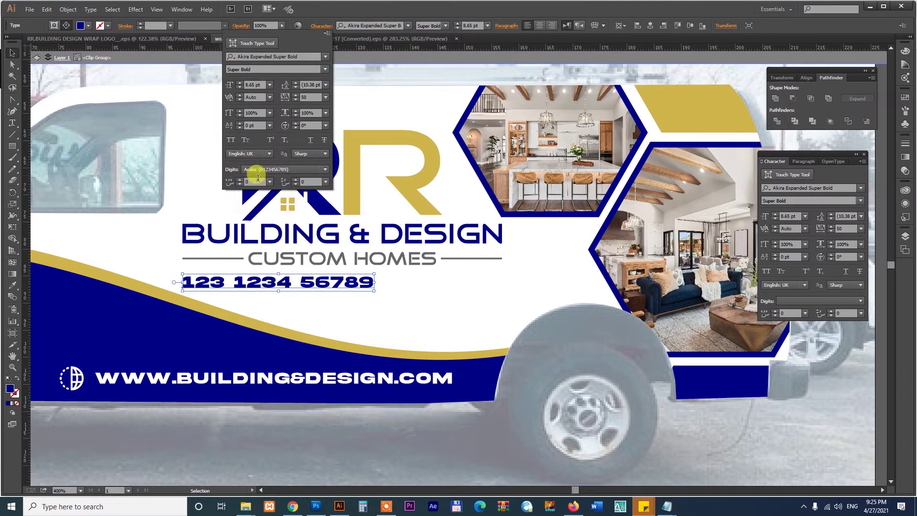
- Move the phone number under CUSTOM HOMES and enlarge it slightly
click(349, 285)
mouse_move(356, 286)
mouse_down()
mouse_move(410, 290)
mouse_move(467, 310)
mouse_up()
drag(415, 290, 419, 287)
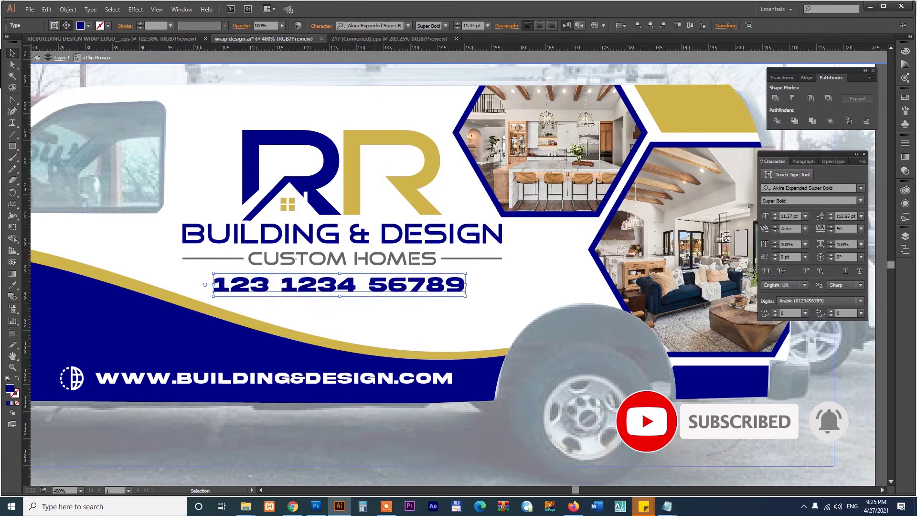
- Set the phone number in All Round Gothic Bold, enlarged and recentred under the logo
click(357, 25)
key(Down)
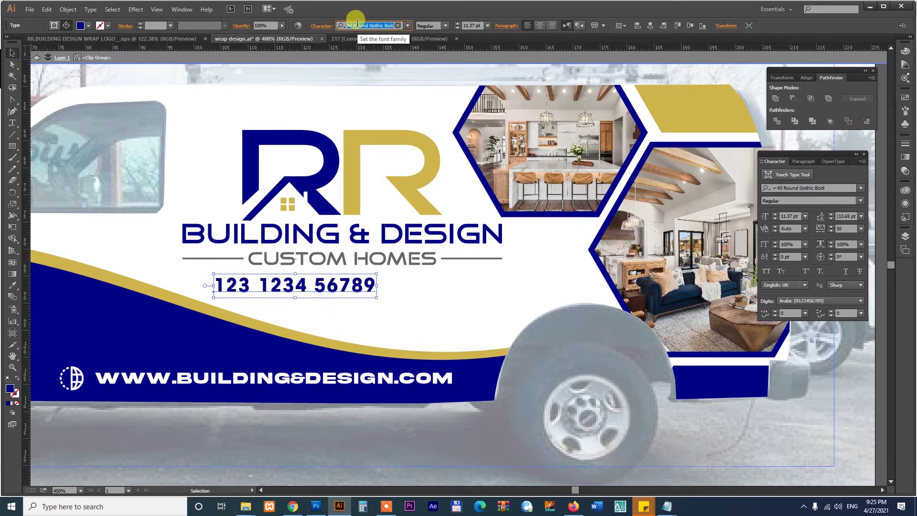
drag(356, 298, 449, 306)
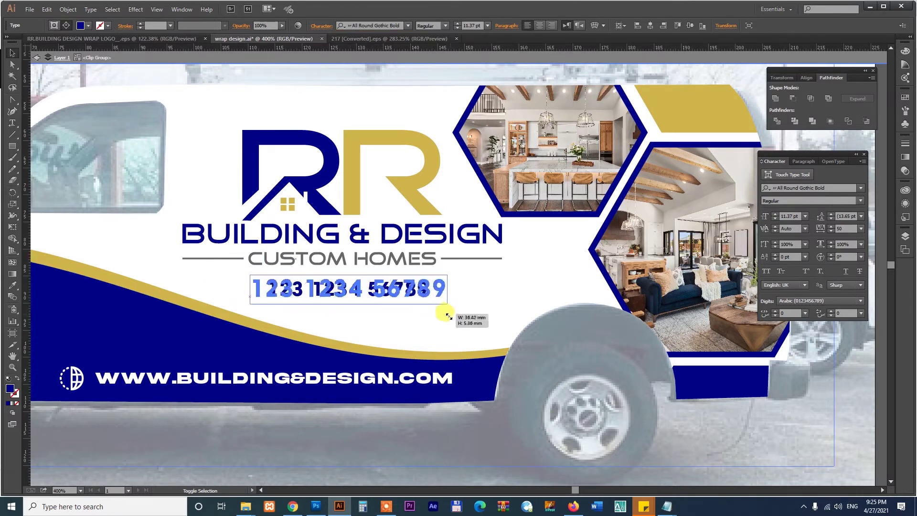
- Bring the phone icon from the 217 icon EPS sheet into the wrap design beside the number
click(406, 38)
mouse_move(497, 352)
mouse_down()
mouse_move(457, 287)
mouse_move(472, 352)
mouse_up()
click(372, 153)
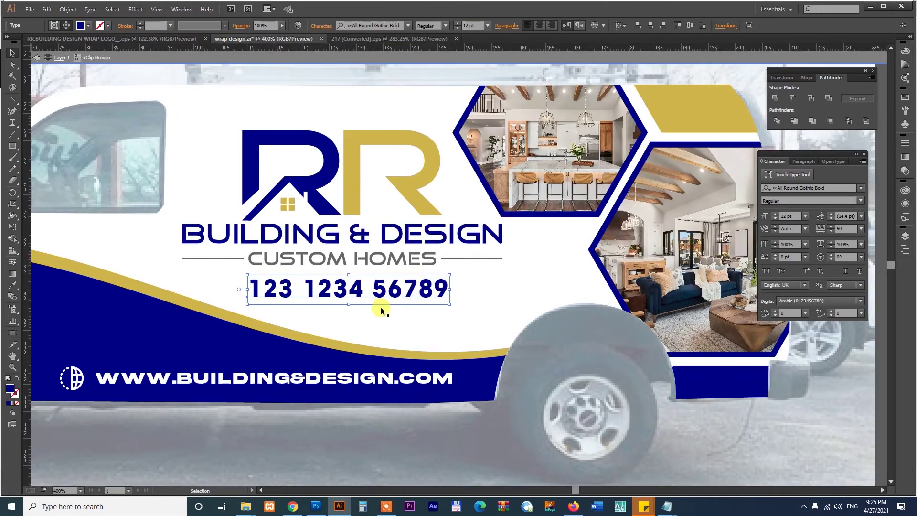
mouse_move(216, 46)
mouse_down()
mouse_move(467, 300)
mouse_move(231, 317)
mouse_move(379, 358)
mouse_move(333, 272)
mouse_move(354, 272)
mouse_up()
- Eyedropper the number's navy colour onto the phone icon
key(i)
click(406, 217)
key(v)
- Centre the phone icon and number horizontally under the logo text
shift+click(410, 240)
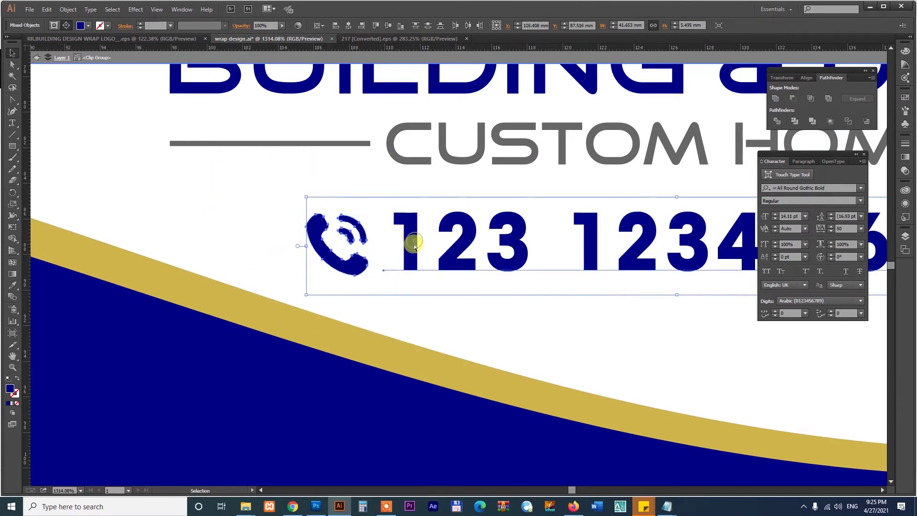
shift+click(475, 148)
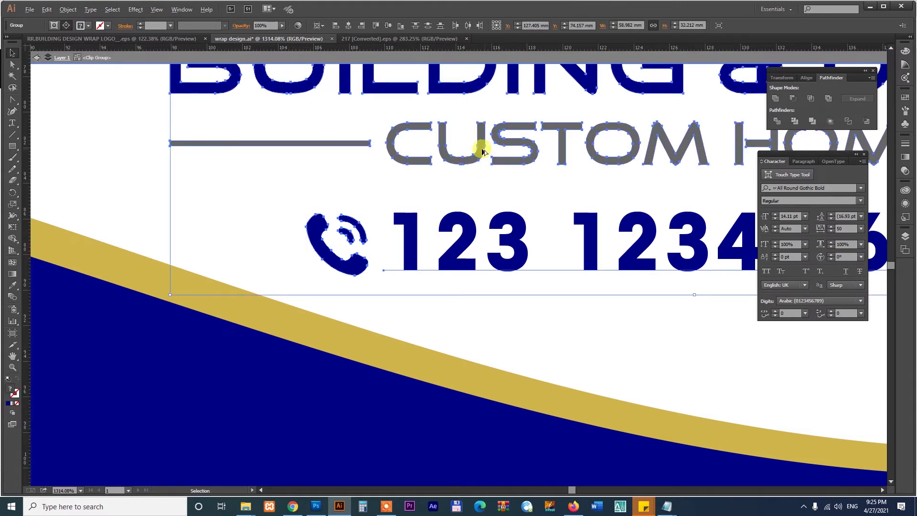
click(349, 27)
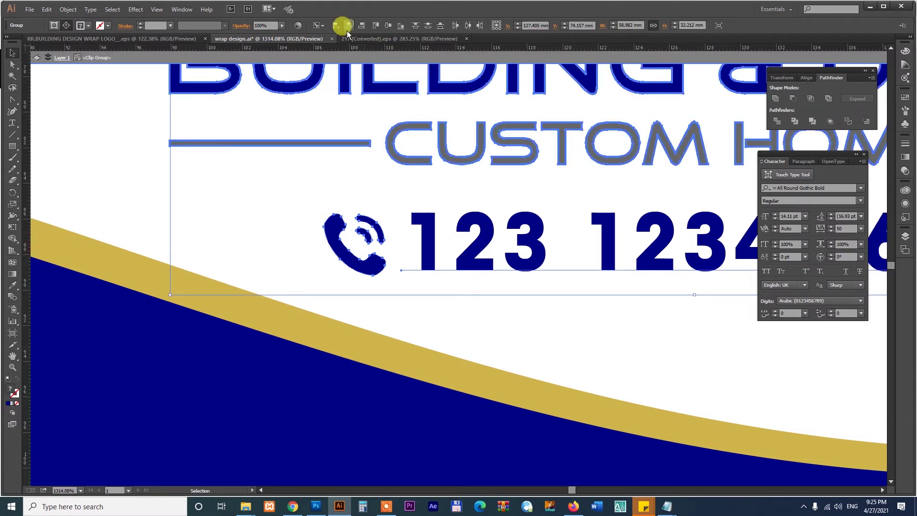
click(298, 168)
key(ctrl+minus)
key(ctrl+minus)
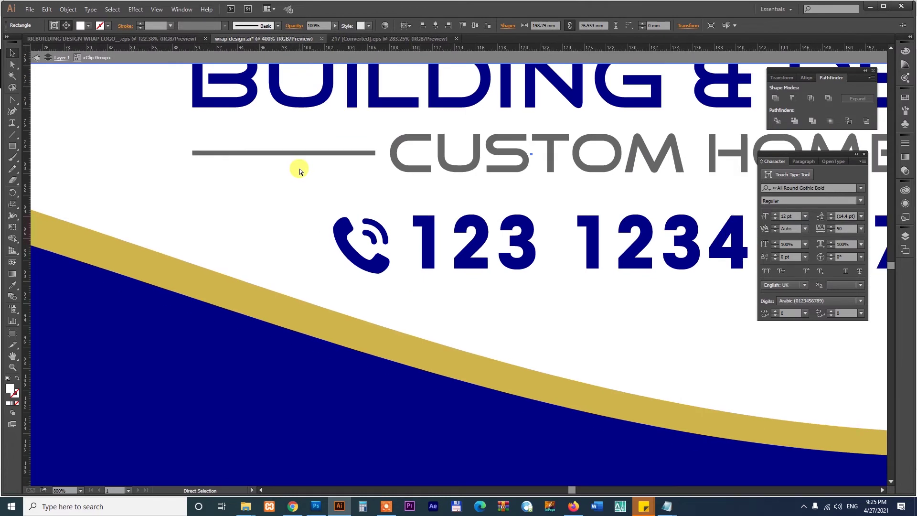
key(ctrl+minus)
key(ctrl+minus)
key(ctrl+minus)
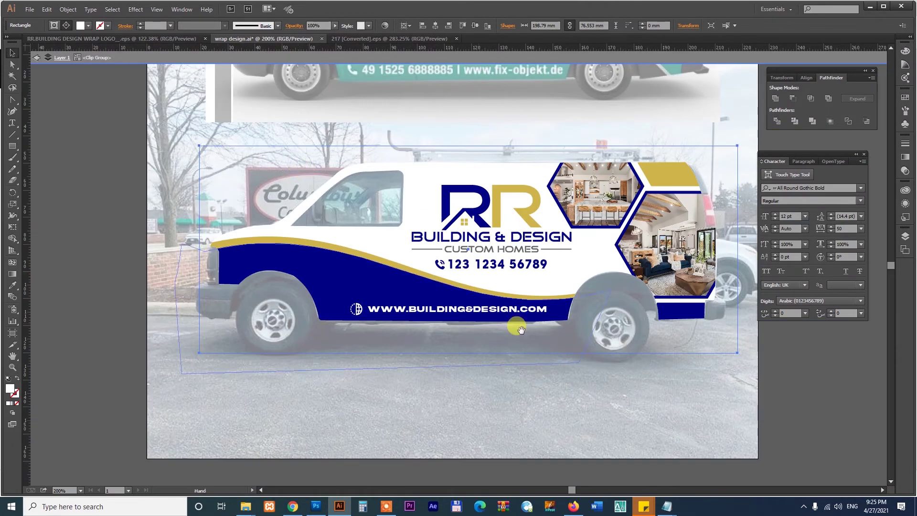
- Save the wrap design with Ctrl+S, then pan over to the empty pasteboard
scroll(515, 321, right, 3)
click(773, 382)
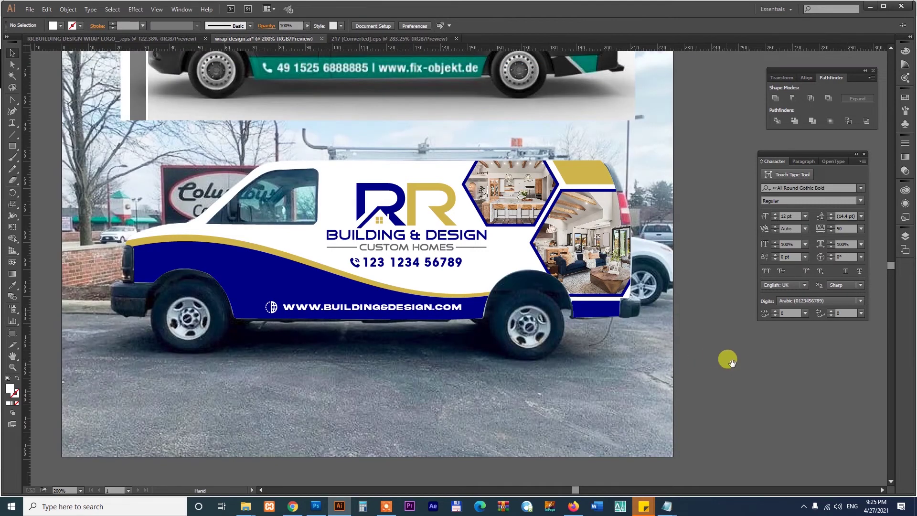
drag(732, 363, 728, 366)
key(ctrl+minus)
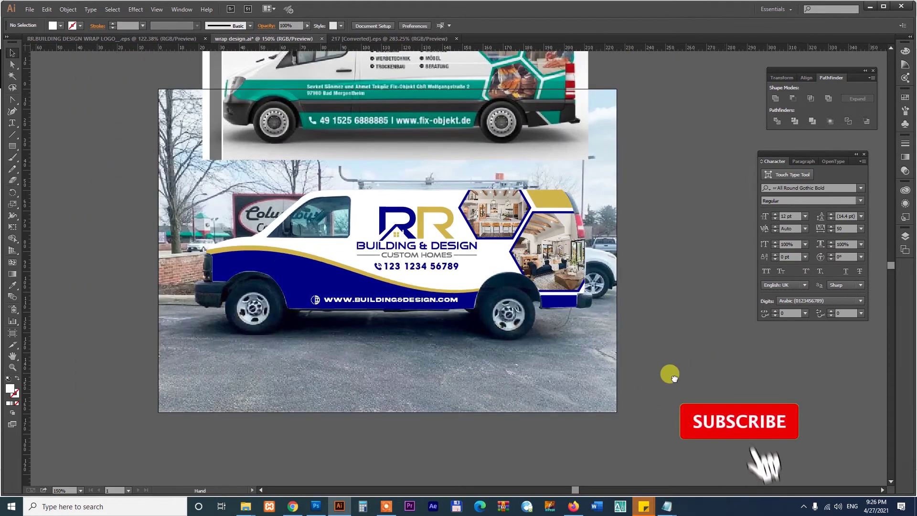
scroll(436, 331, right, 5)
key(a)
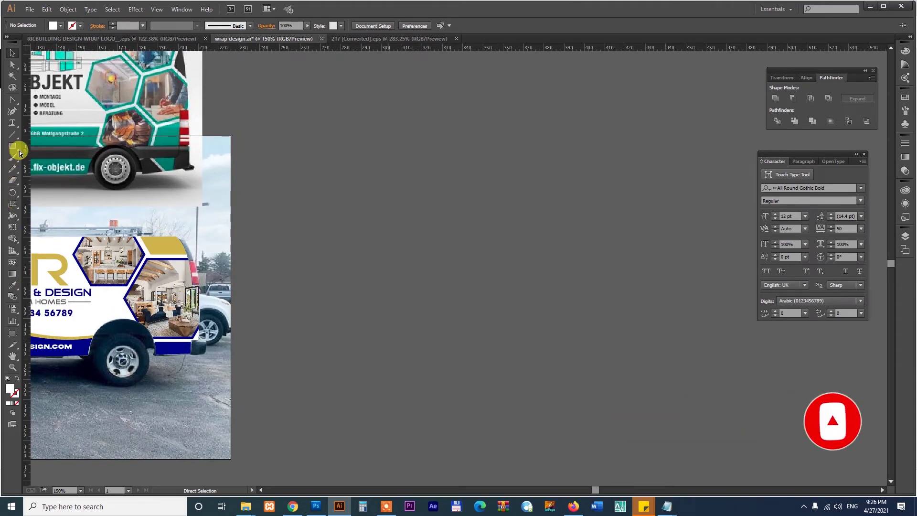
key(ctrl+s)
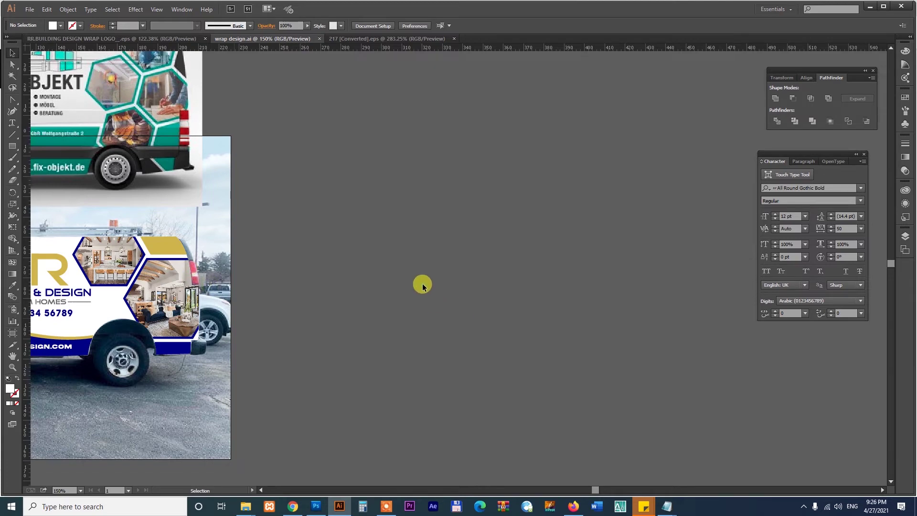
scroll(406, 292, left, 5)
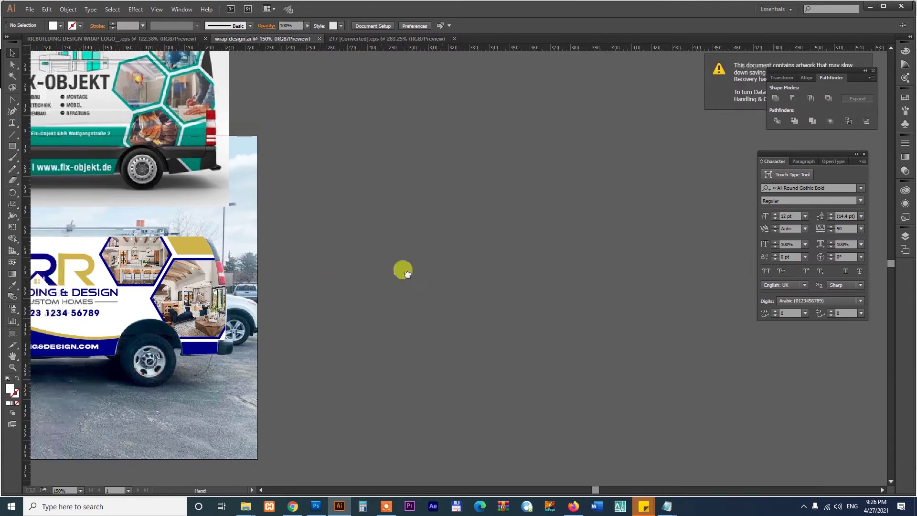
scroll(403, 268, up, 2)
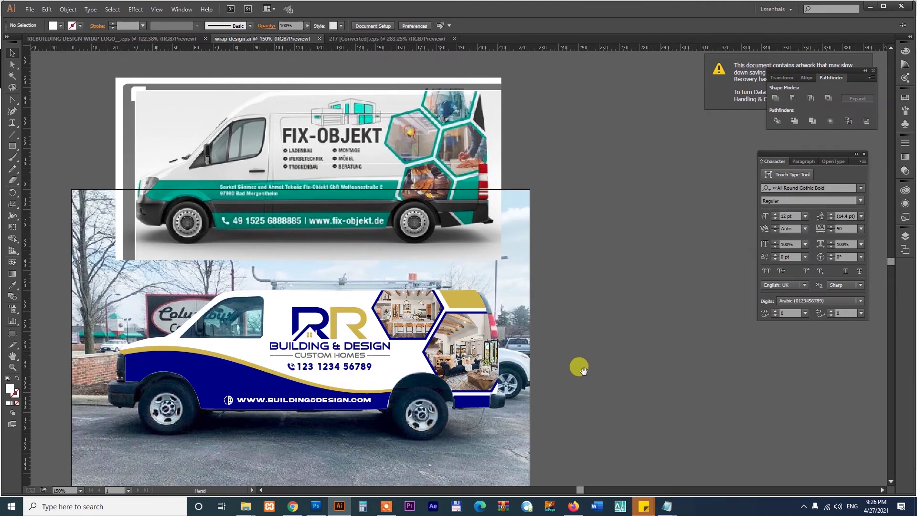
drag(579, 367, 494, 348)
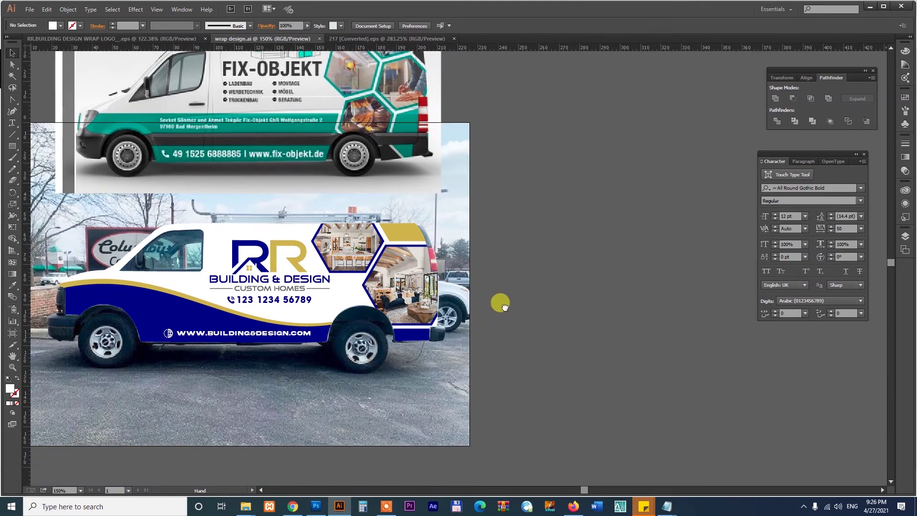
drag(493, 348, 239, 306)
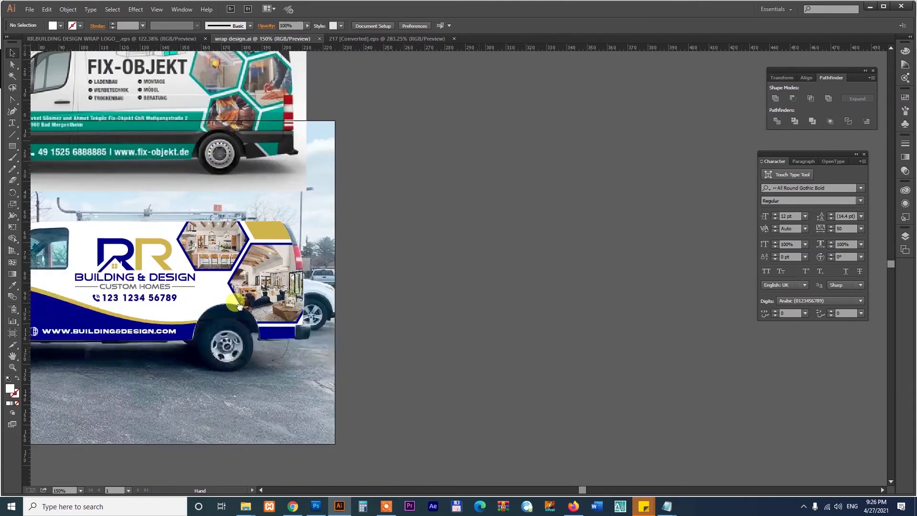
- Draw a tall thin rectangle and drag a bottom anchor inward to taper it into a ray
click(13, 146)
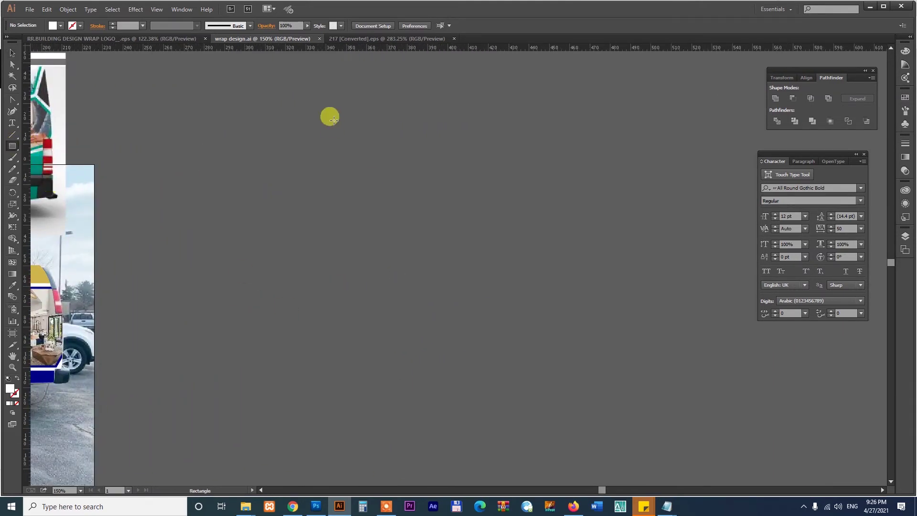
drag(333, 120, 344, 304)
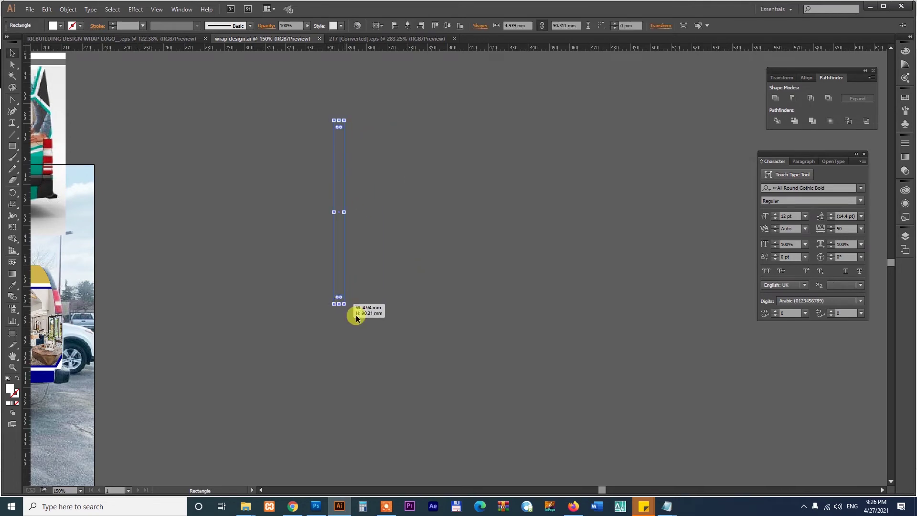
scroll(377, 310, up, 10)
key(a)
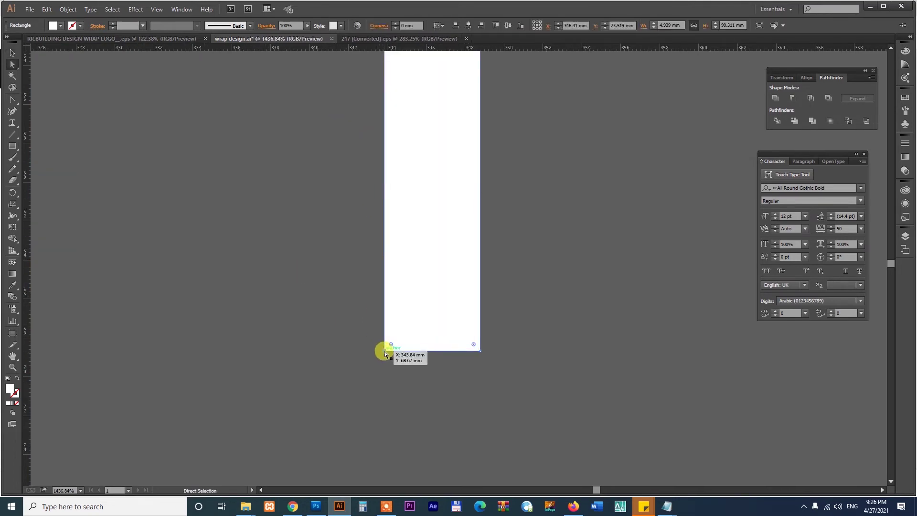
mouse_move(385, 351)
mouse_down()
mouse_move(443, 353)
mouse_move(436, 351)
mouse_up()
key(ctrl+minus)
key(ctrl+minus)
key(ctrl+minus)
key(ctrl+minus)
key(ctrl+minus)
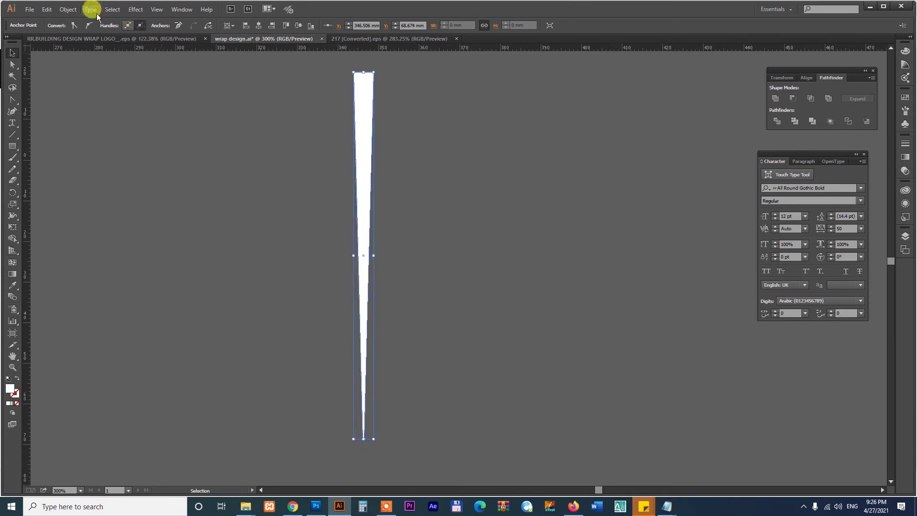
click(134, 9)
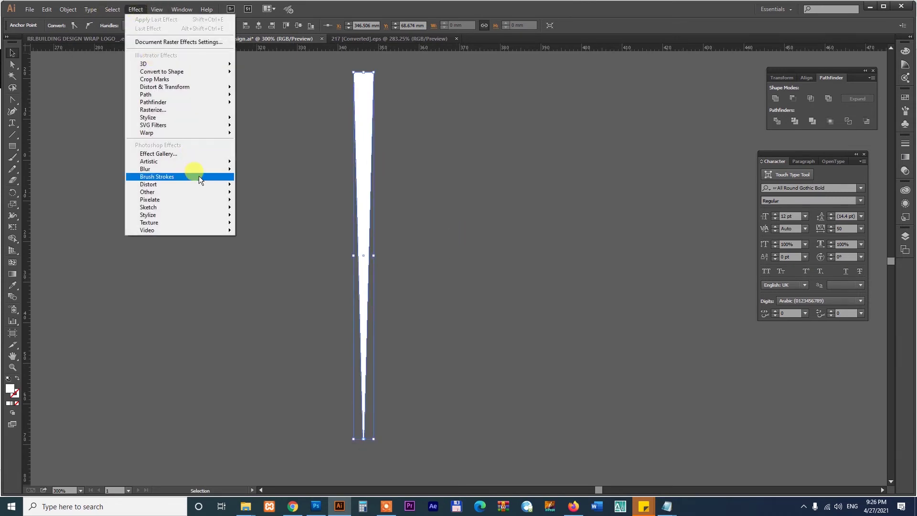
mouse_move(166, 86)
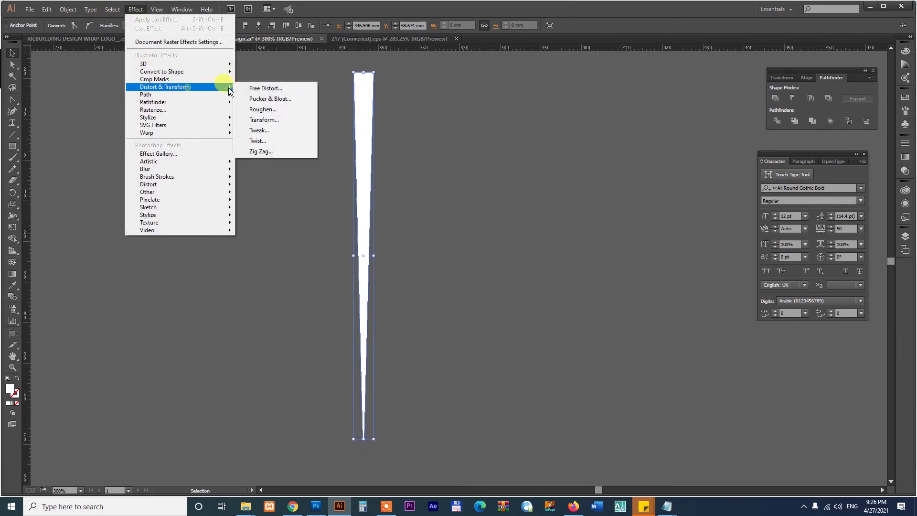
- Apply a Transform effect rotating the ray 9° with 39 copies to form a full starburst
click(279, 119)
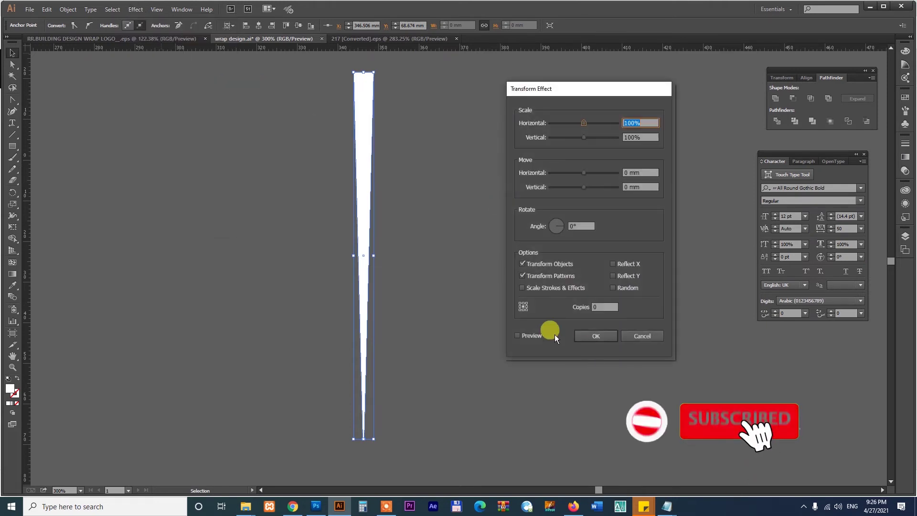
click(518, 335)
click(578, 227)
click(570, 226)
text(10)
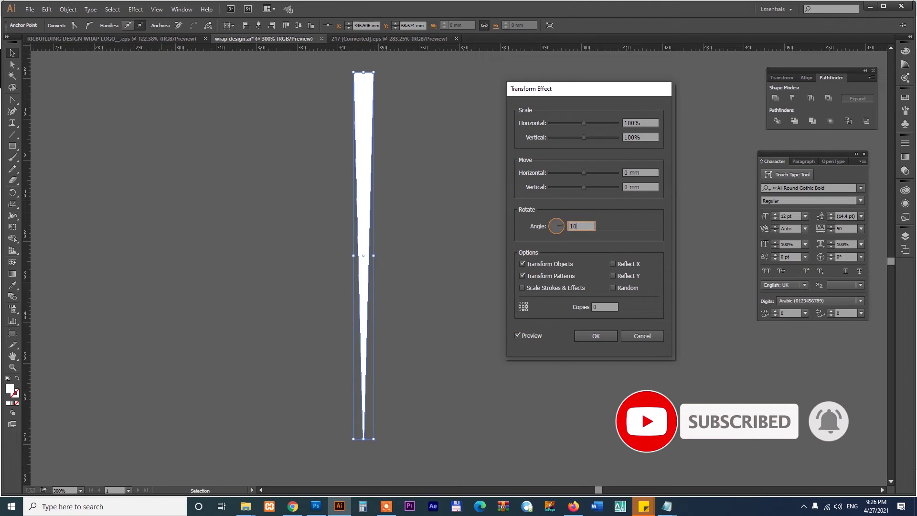
text(5)
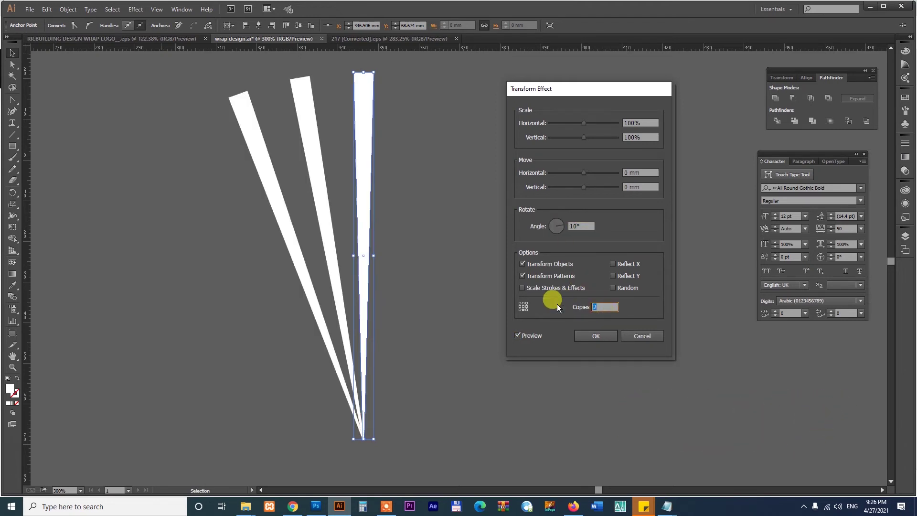
key(Up)
key(Up)
key(Up)
key(Up)
key(Up)
key(Up)
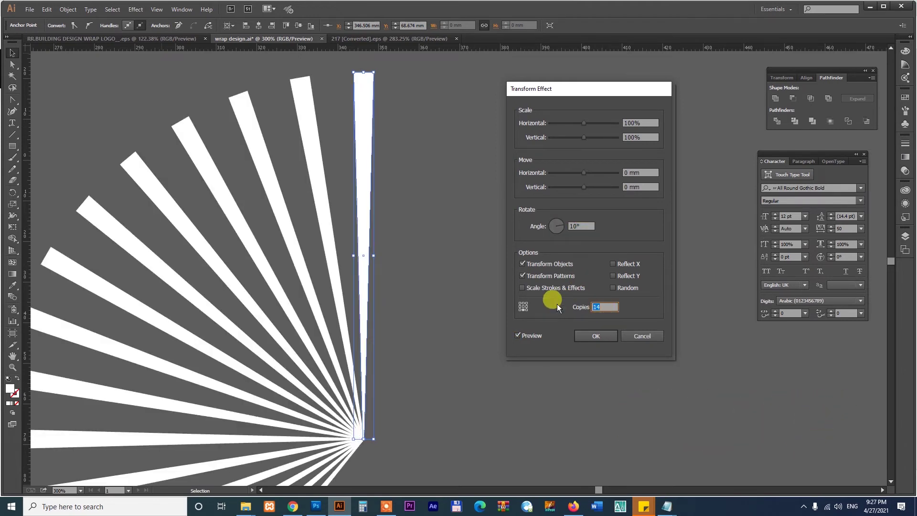
key(Up)
key(Up)
key(Up)
key(Up)
key(Up)
key(Up)
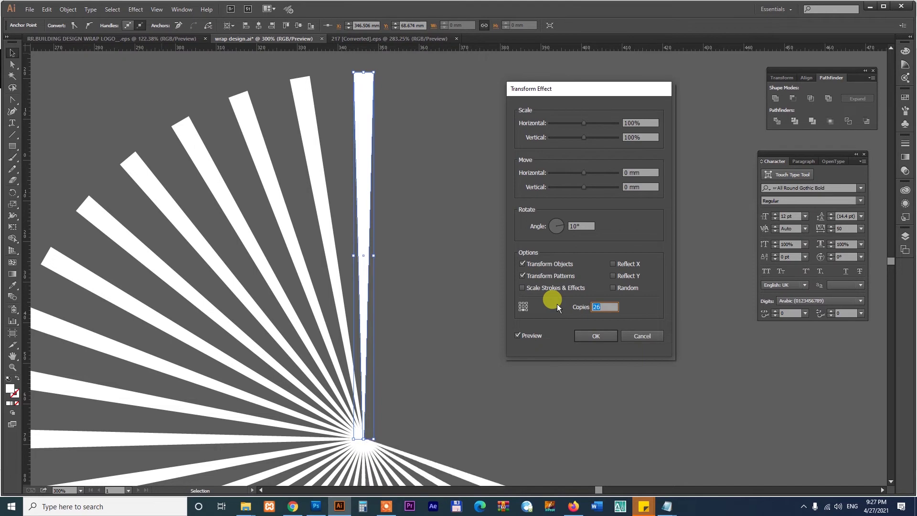
key(Up)
key(Up)
key(Up)
key(Up)
key(Up)
key(Up)
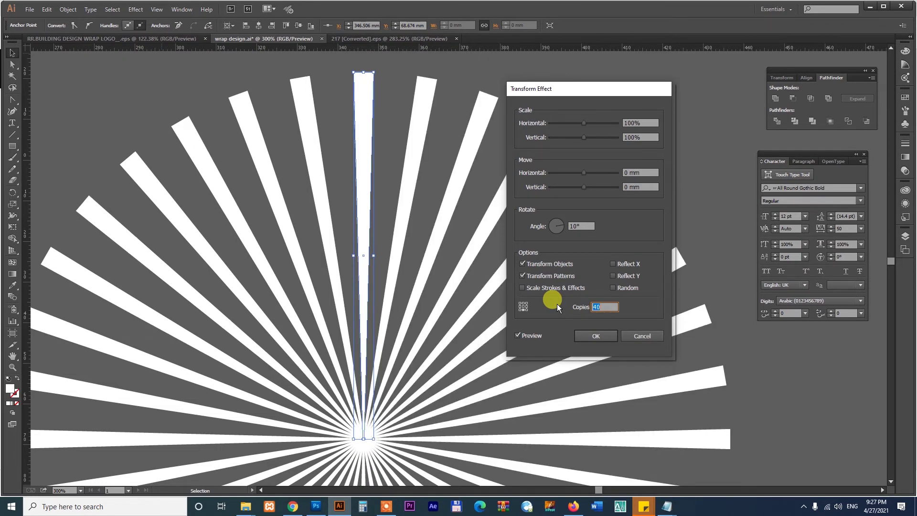
key(Down)
key(Down)
key(Down)
click(536, 225)
key(Down)
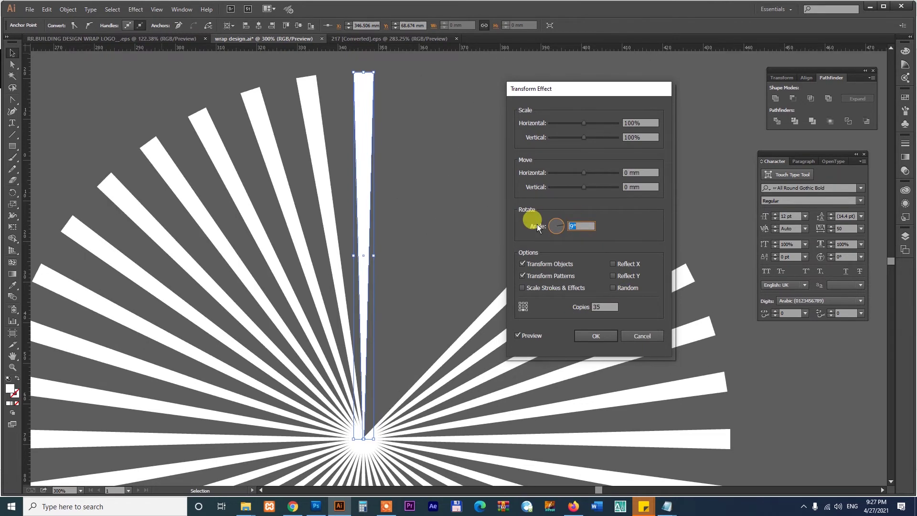
click(575, 306)
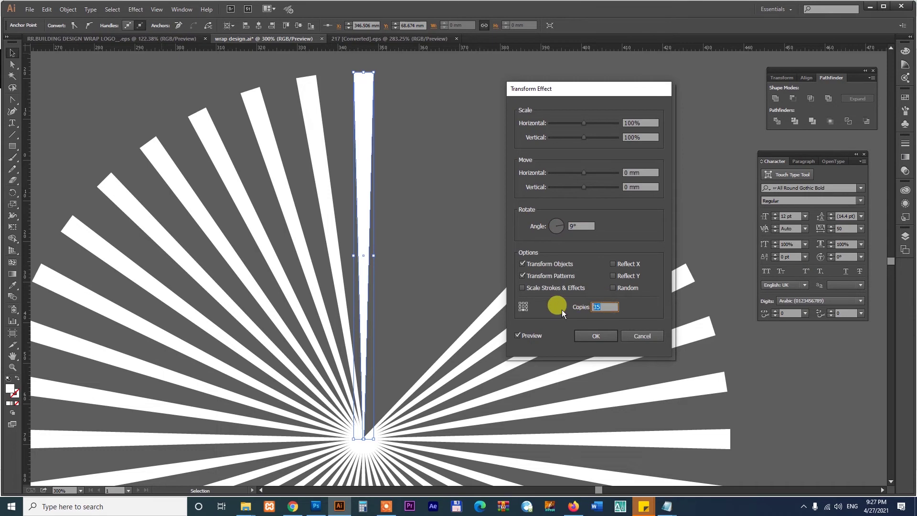
key(Up)
key(Up)
key(Up)
key(Up)
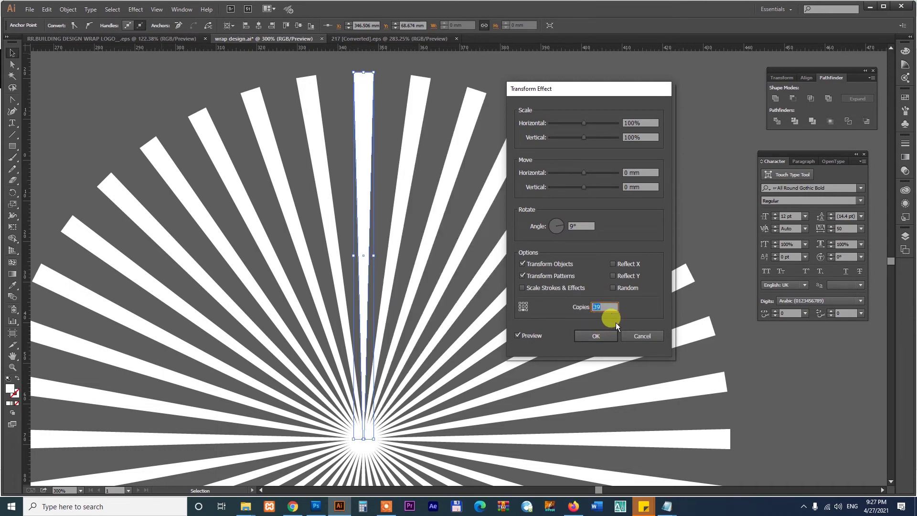
click(598, 336)
key(ctrl+minus)
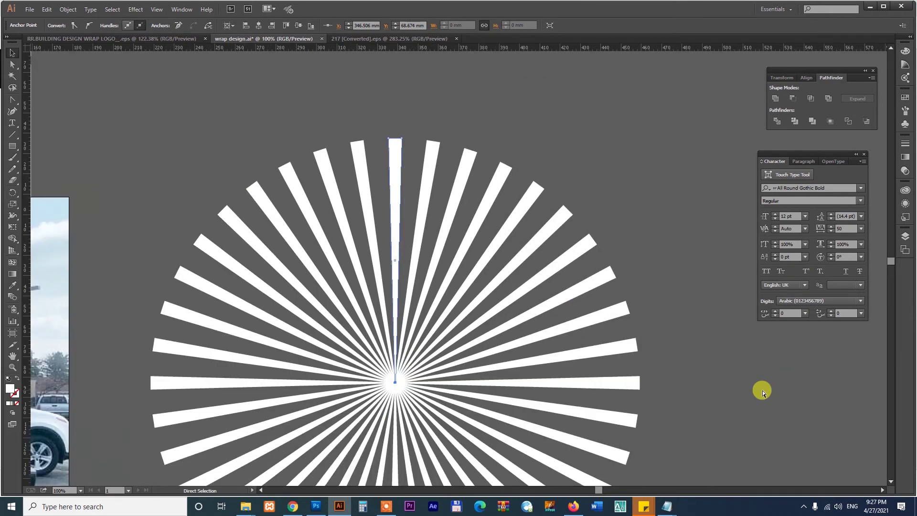
key(ctrl+minus)
key(ctrl+minus)
key(ctrl+minus)
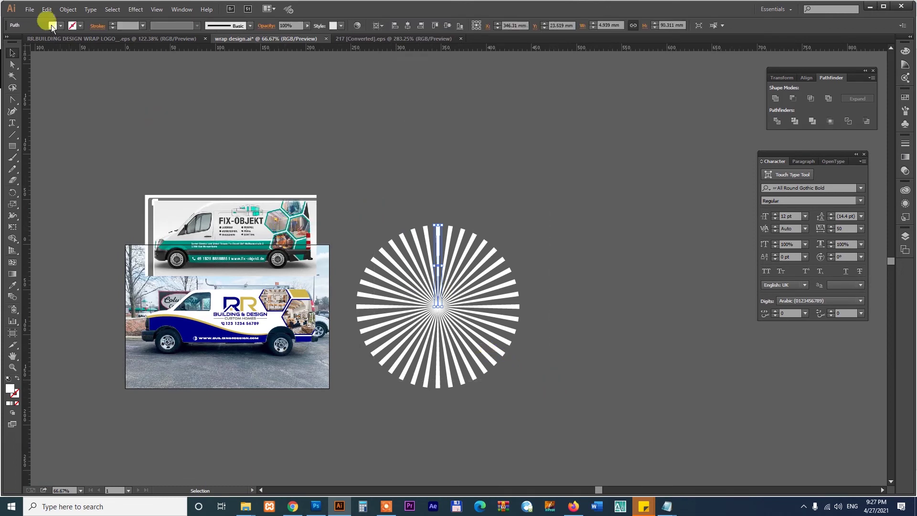
- Expand the starburst's appearance into real paths and cut it
click(68, 9)
click(110, 122)
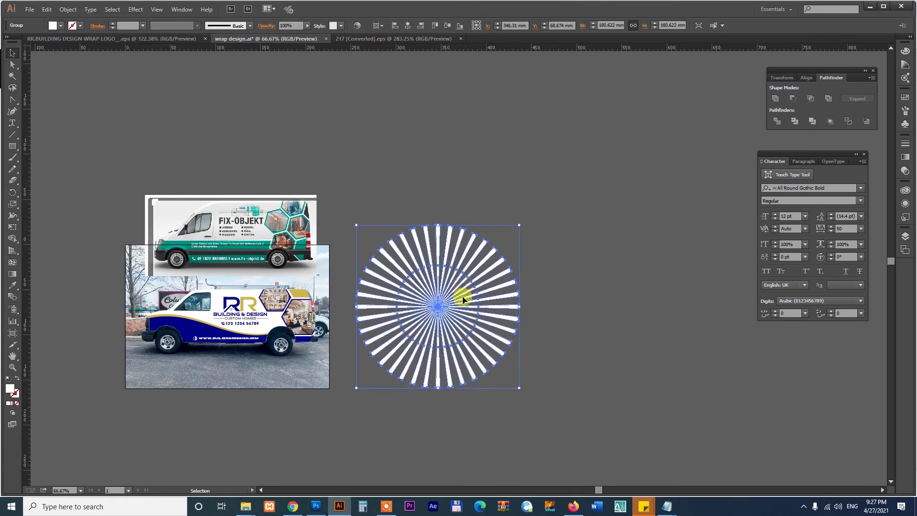
key(ctrl+0)
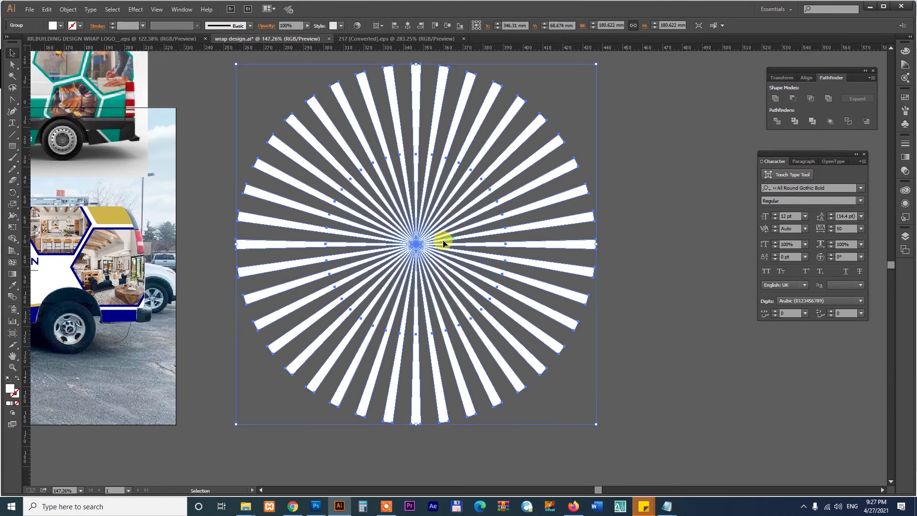
key(Delete)
- Paste the starburst inside the RR van wrap group and move it over the logo
drag(391, 324, 693, 346)
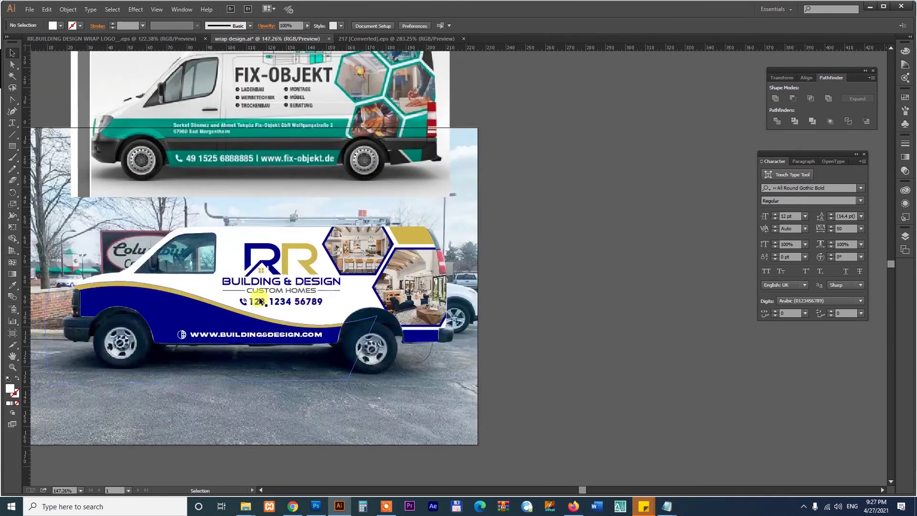
click(198, 289)
double_click(198, 289)
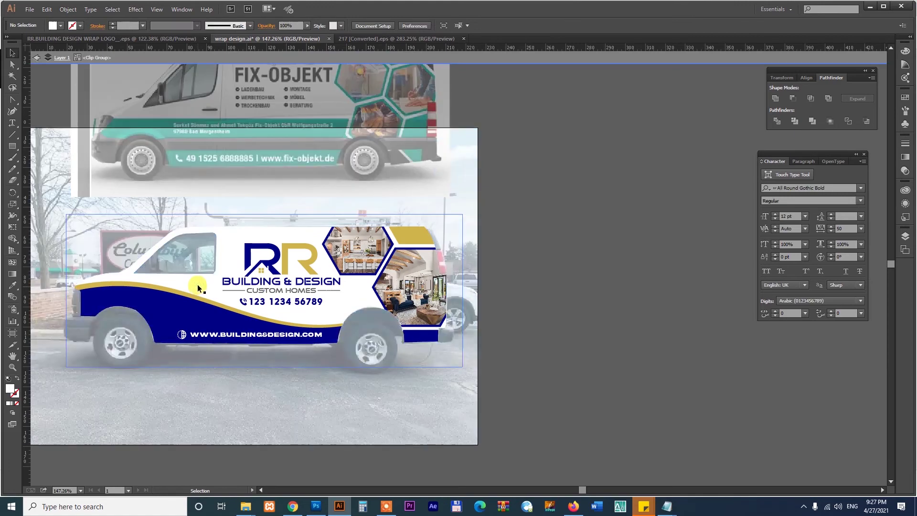
key(ctrl+v)
drag(457, 272, 261, 275)
scroll(413, 177, up, 10)
scroll(349, 215, right, 2)
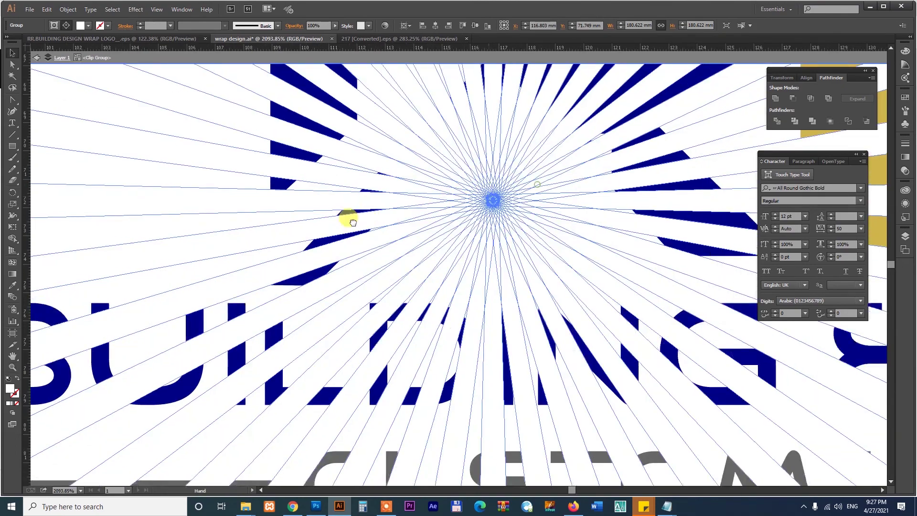
scroll(382, 231, right, 5)
- Fill the rays light grey #E5E5E5 and centre the burst on the logo's house window
double_click(9, 388)
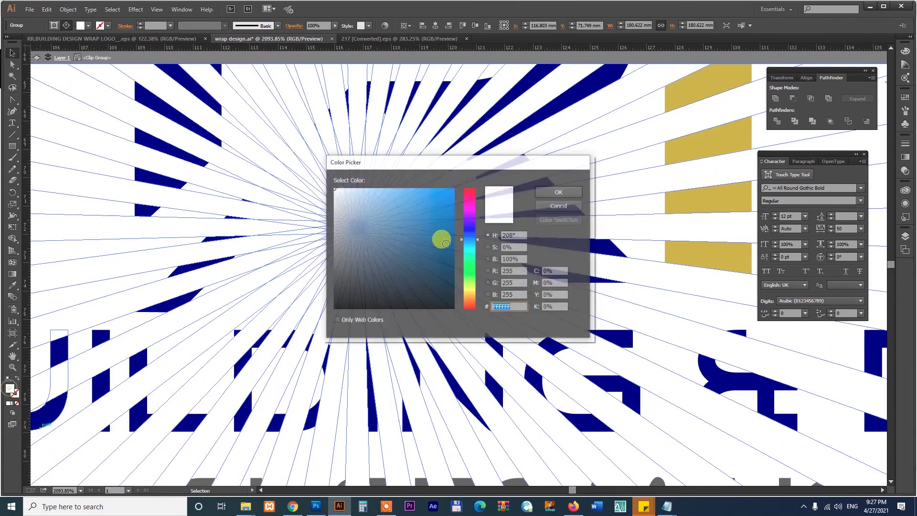
drag(337, 196, 331, 198)
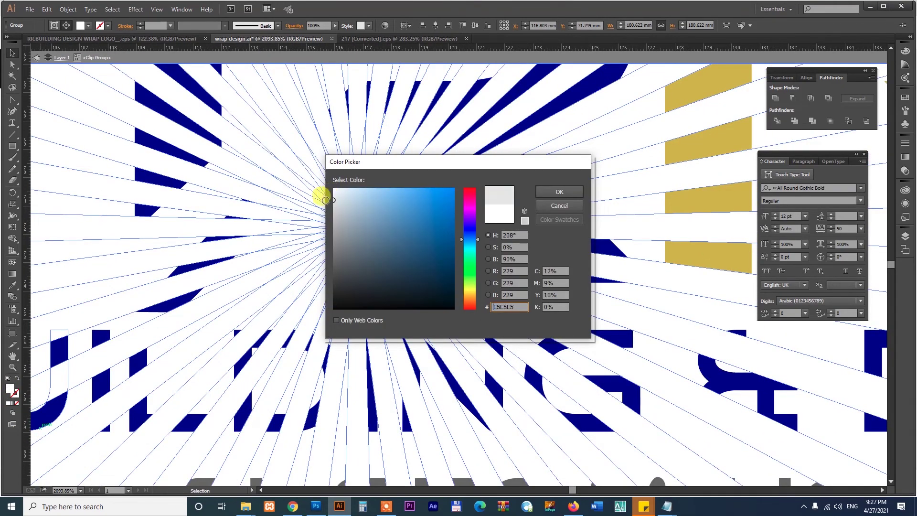
click(554, 193)
key(a)
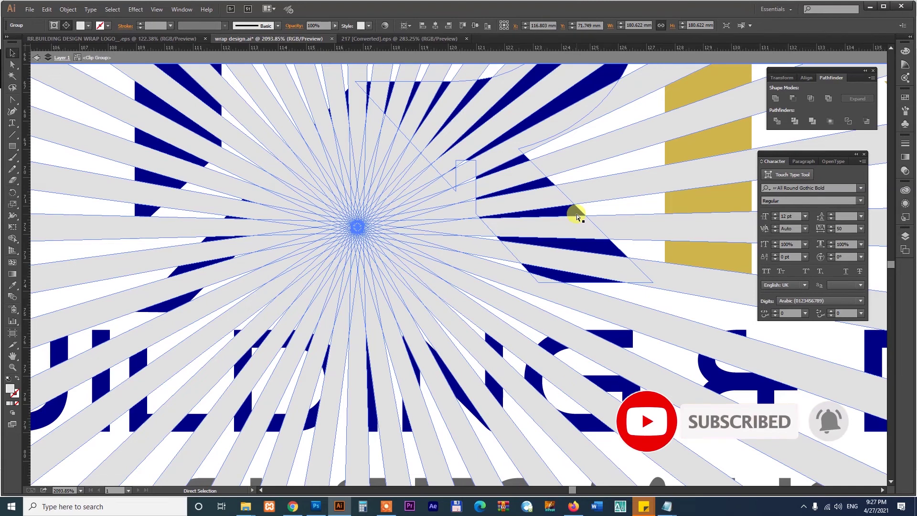
key(ctrl+z)
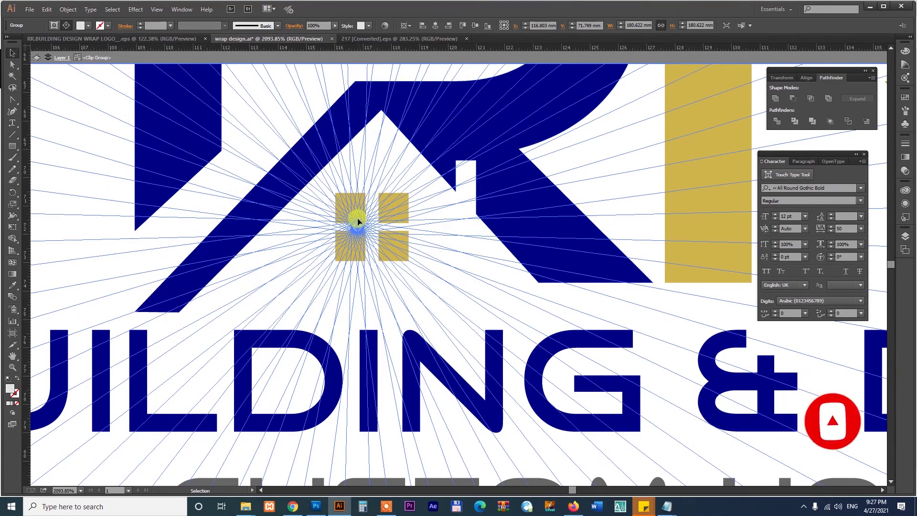
mouse_move(356, 226)
mouse_down()
mouse_move(391, 213)
mouse_move(407, 242)
mouse_up()
key(ctrl+minus)
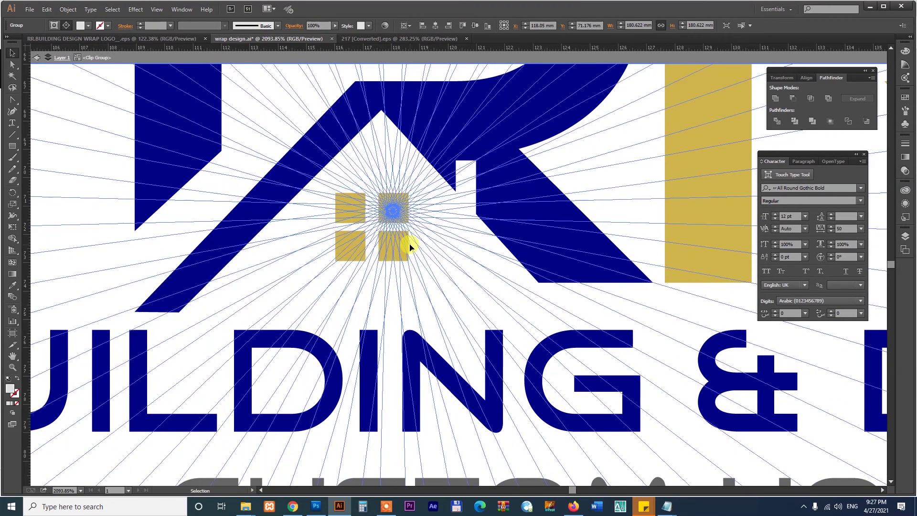
key(ctrl+minus)
key(ctrl+minus)
key(ctrl+minus)
key(ctrl+minus)
key(ctrl+minus)
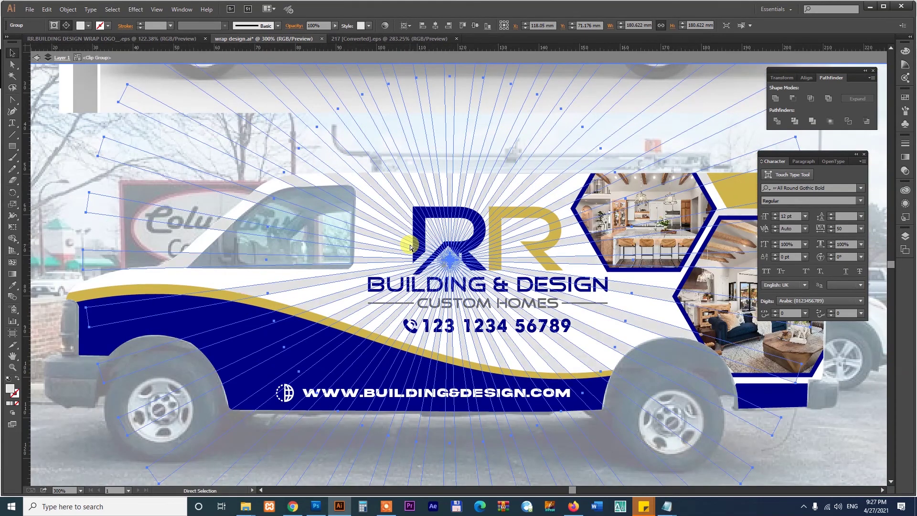
- Set the starburst's opacity to 30% in the Transparency panel
key(v)
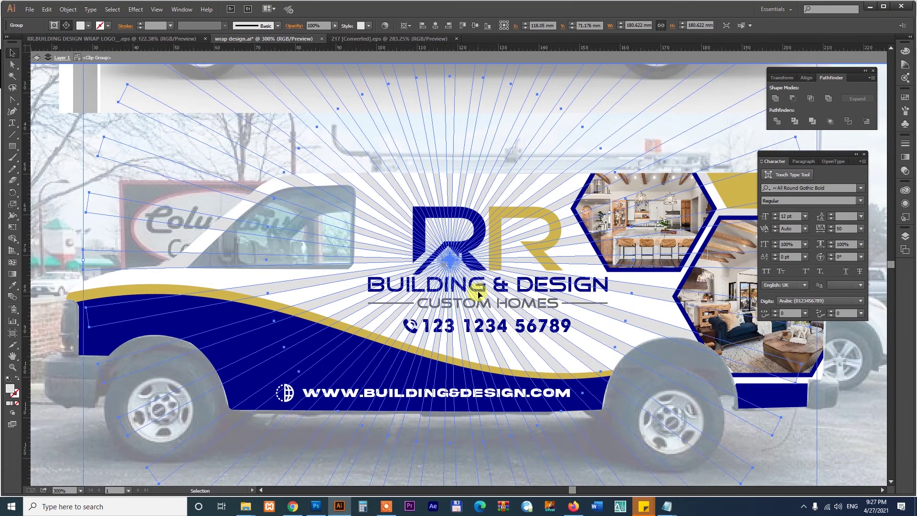
click(905, 171)
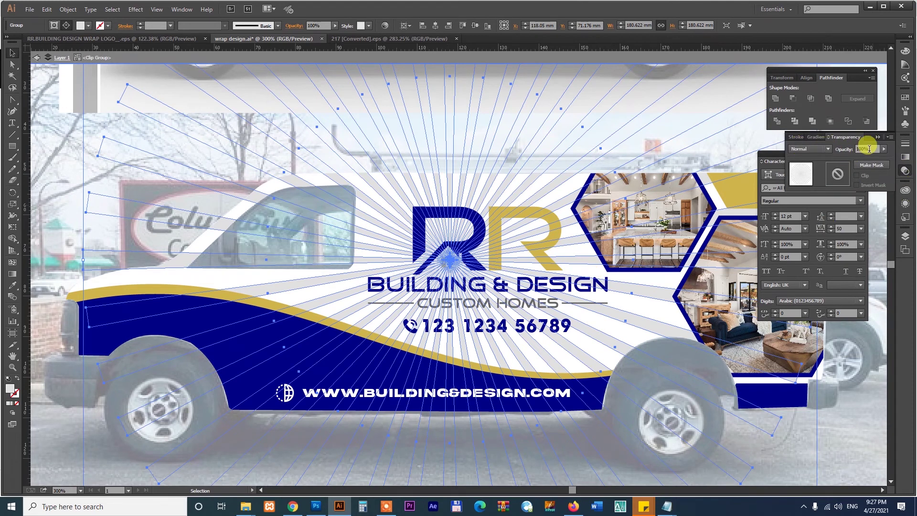
text(30)
key(Return)
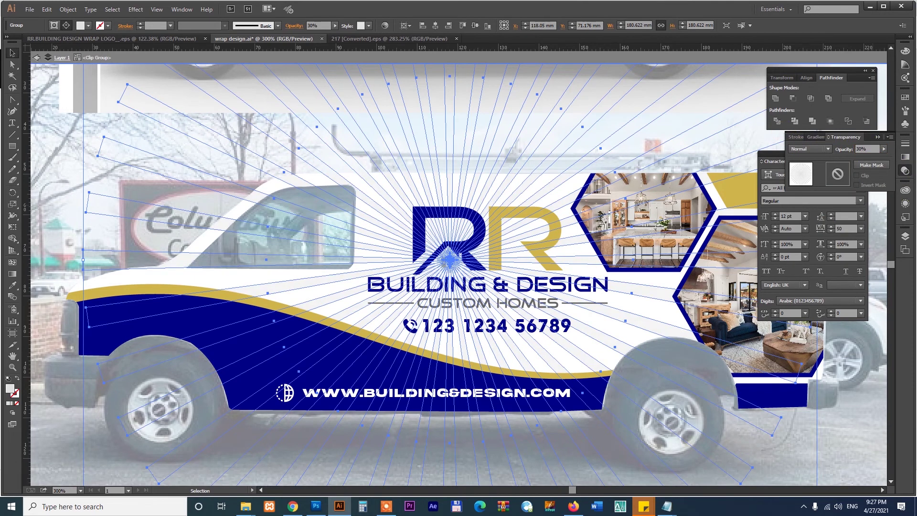
click(859, 393)
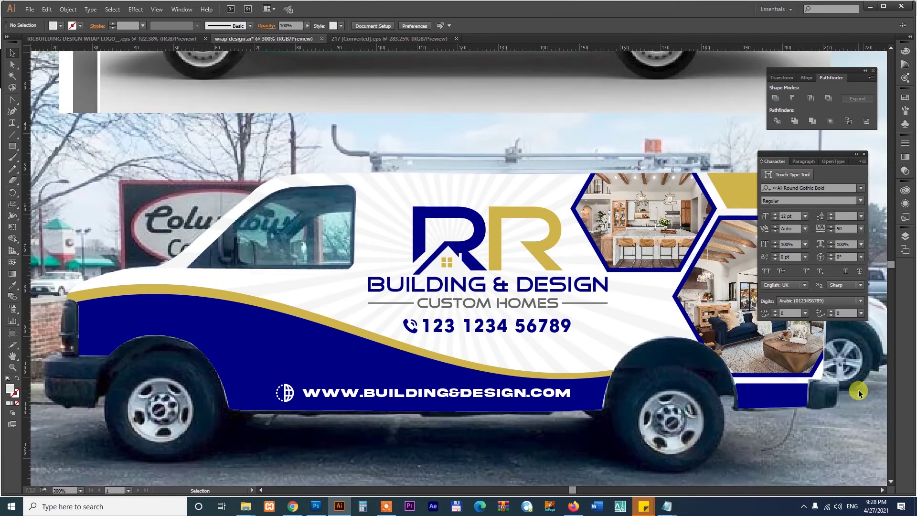
- Delete the teal FIX-OBJEKT reference van image
drag(673, 349, 552, 311)
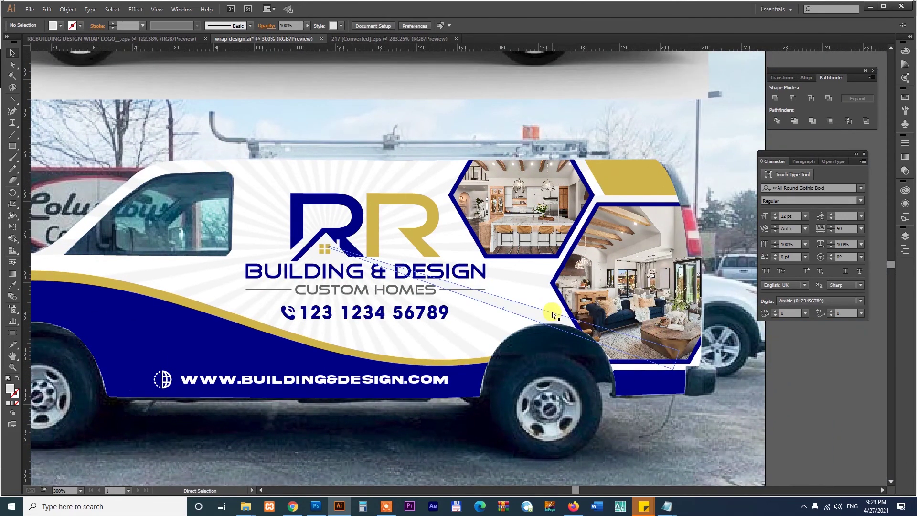
key(ctrl+minus)
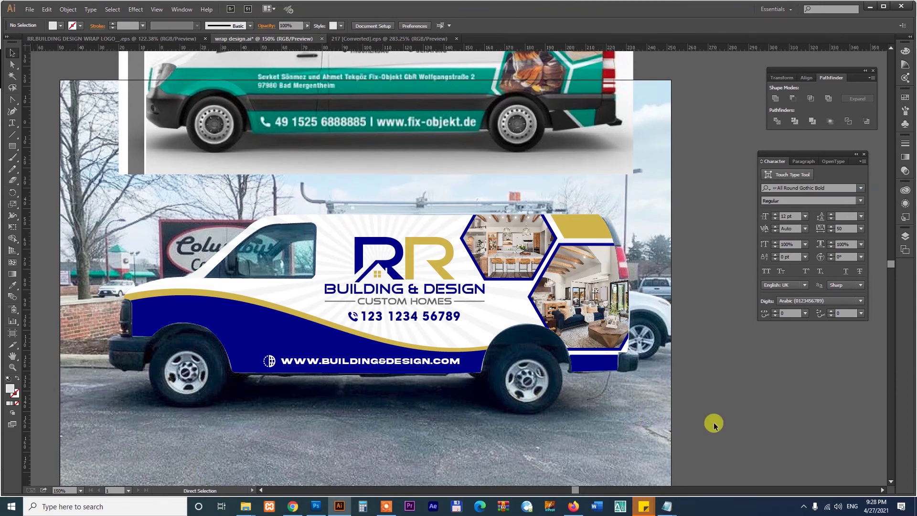
key(ctrl+minus)
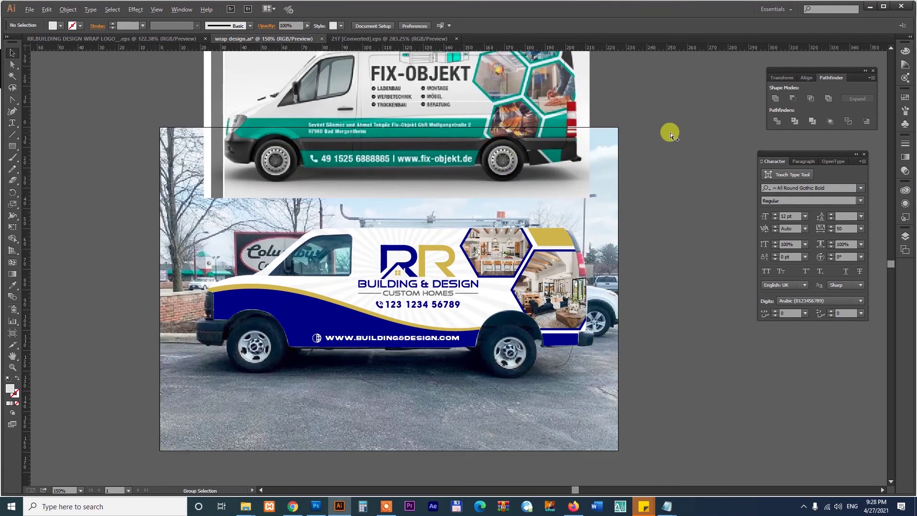
click(522, 91)
key(Delete)
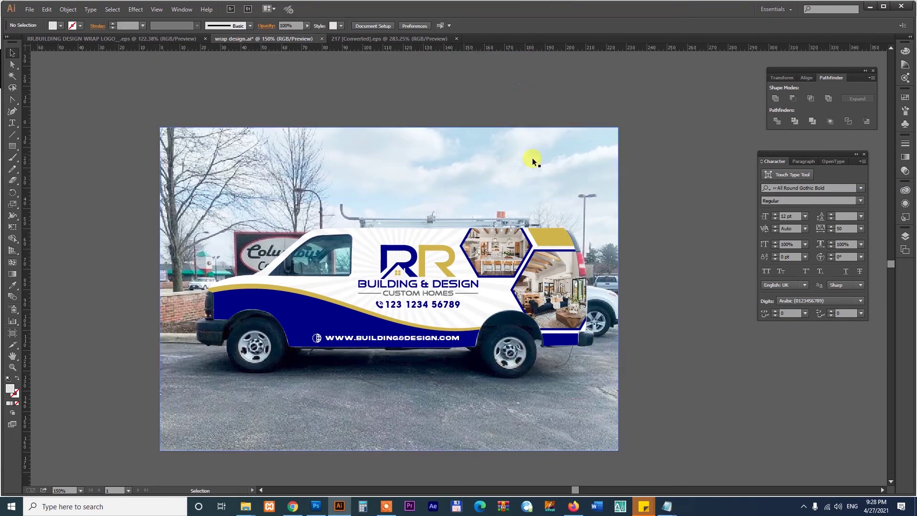
- Set the RR van photo's blend mode to Multiply to reveal the wrap
click(532, 158)
key(v)
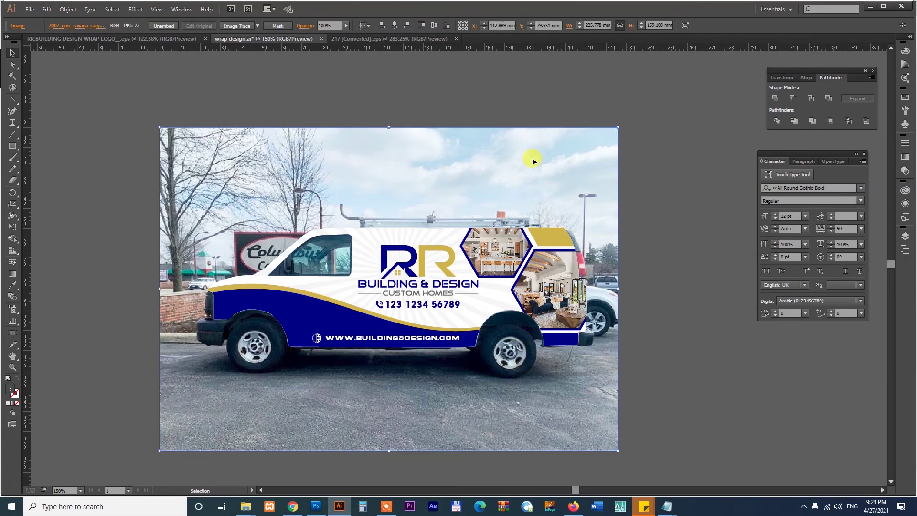
key(ctrl+z)
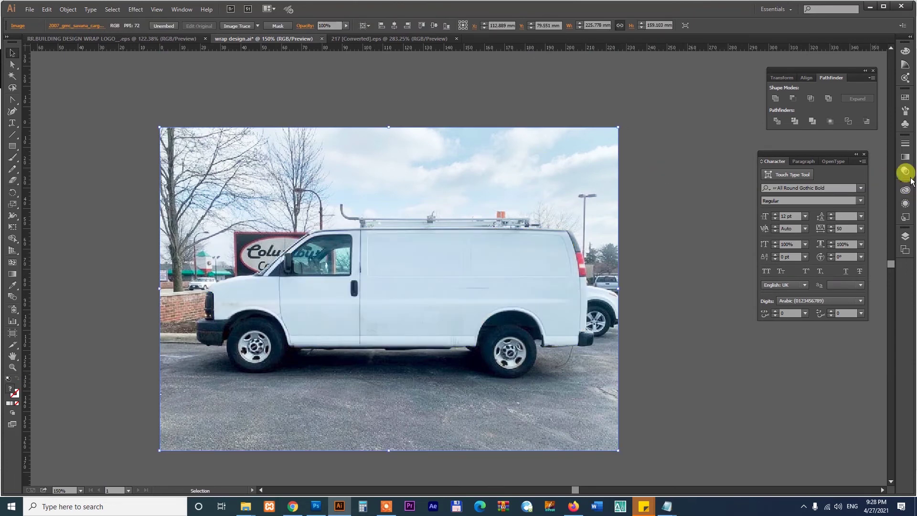
click(905, 171)
click(806, 149)
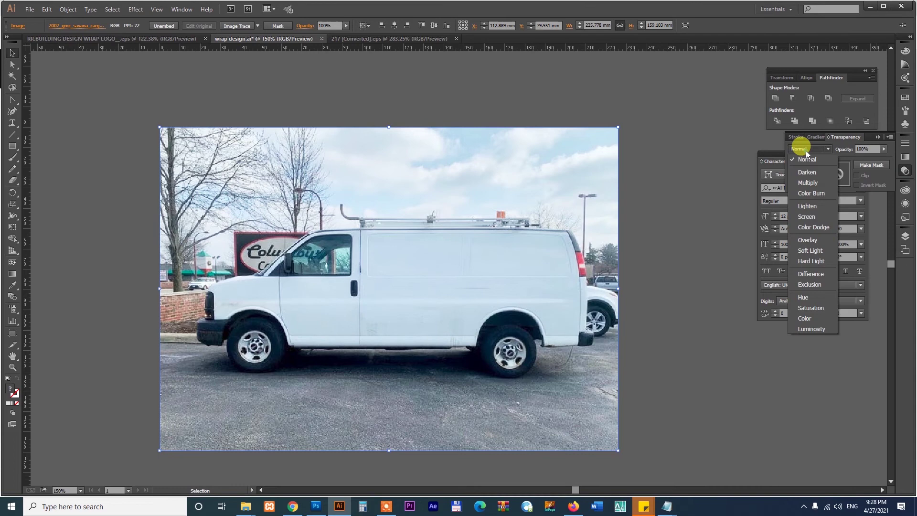
click(810, 183)
click(657, 334)
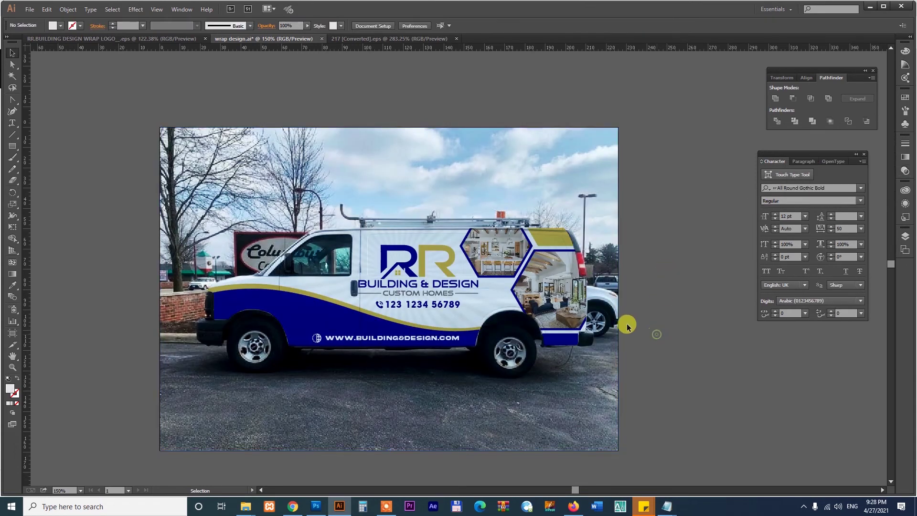
- Select the RR logo, tagline and phone number inside the wrap group
scroll(624, 310, up, 3)
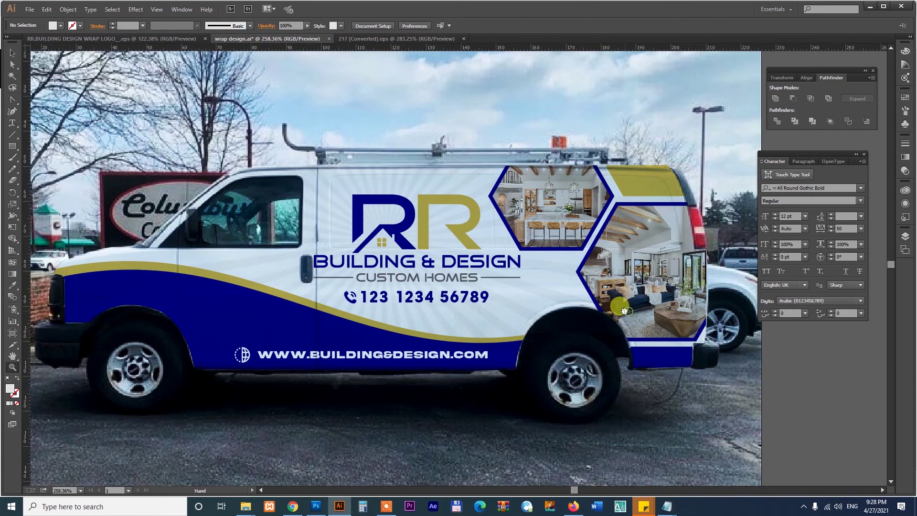
drag(663, 271, 622, 291)
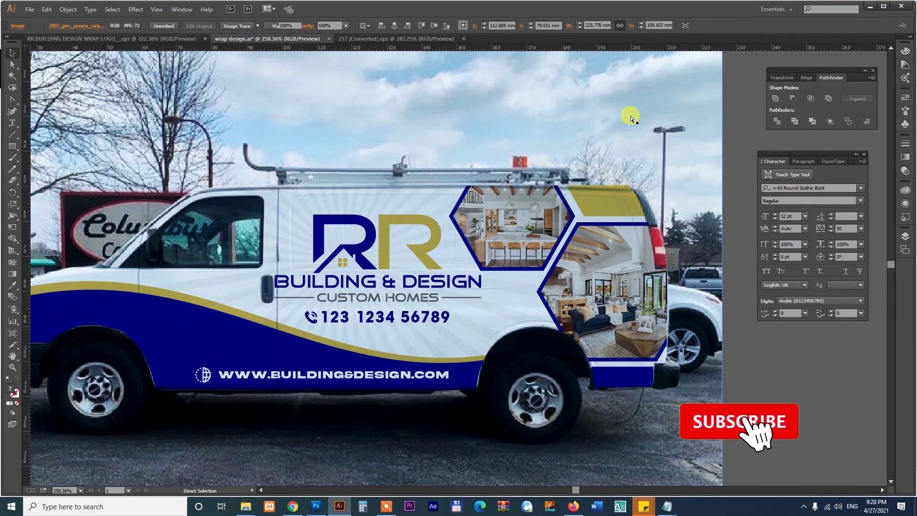
double_click(422, 314)
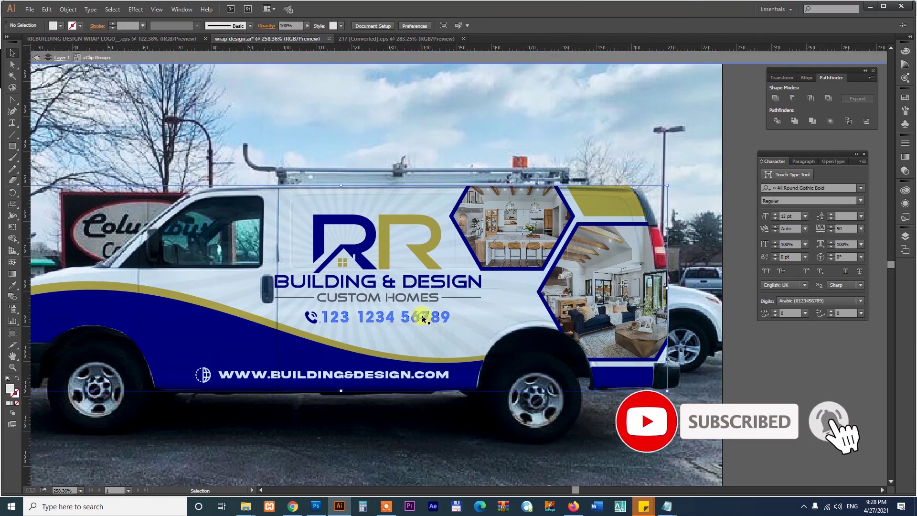
click(737, 358)
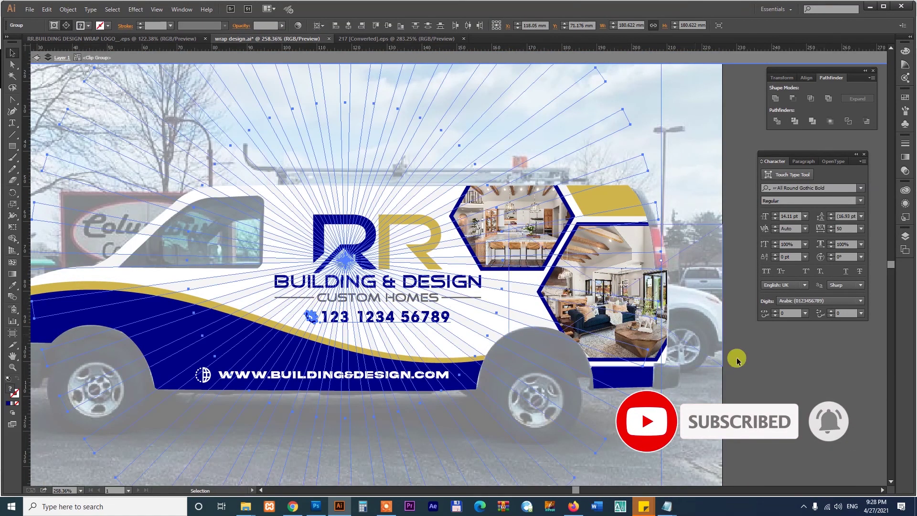
click(382, 201)
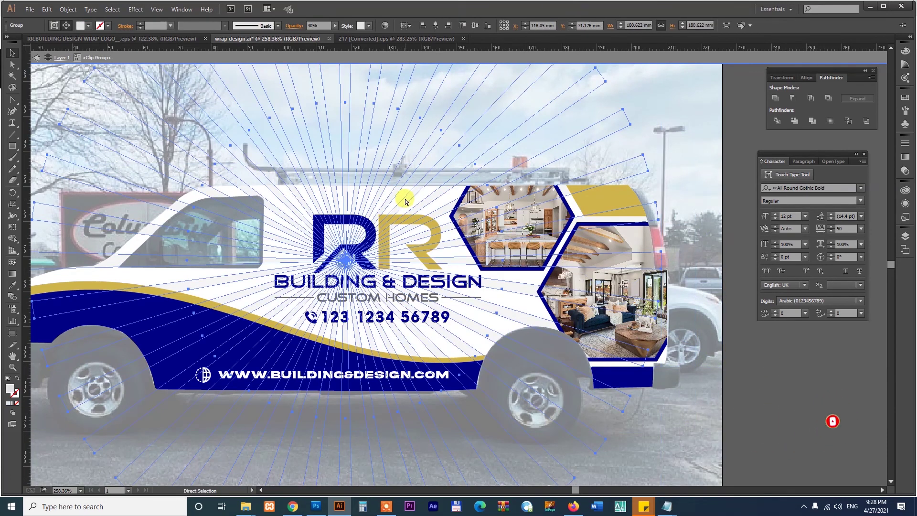
click(378, 262)
shift+click(372, 316)
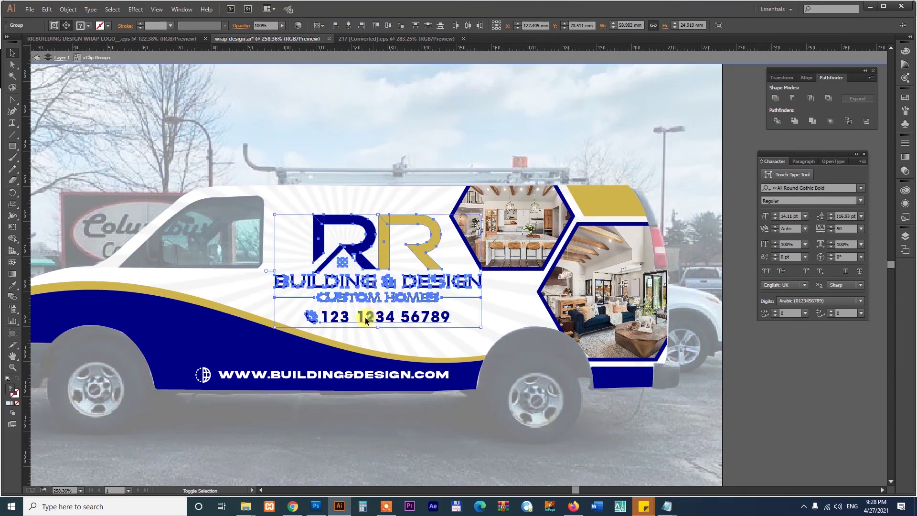
- Scale the logo and phone block down slightly and nudge it lower
drag(289, 325, 290, 319)
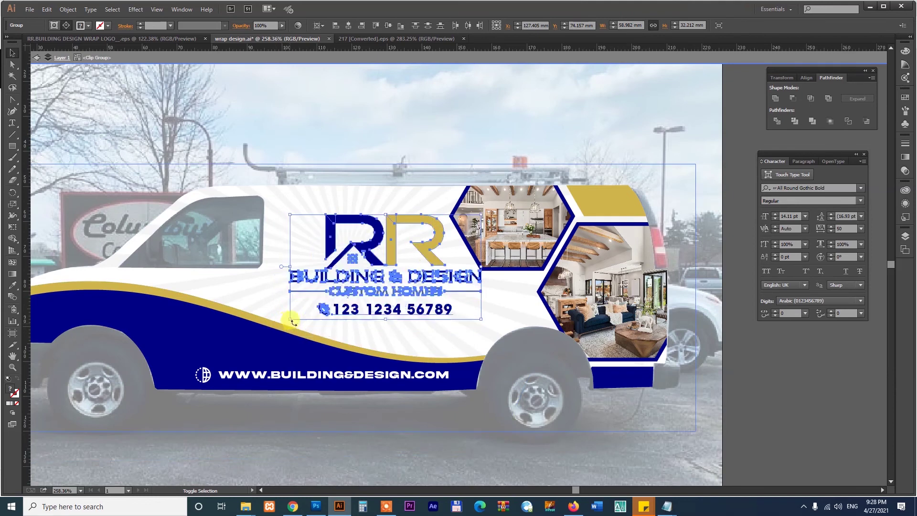
drag(426, 252, 426, 259)
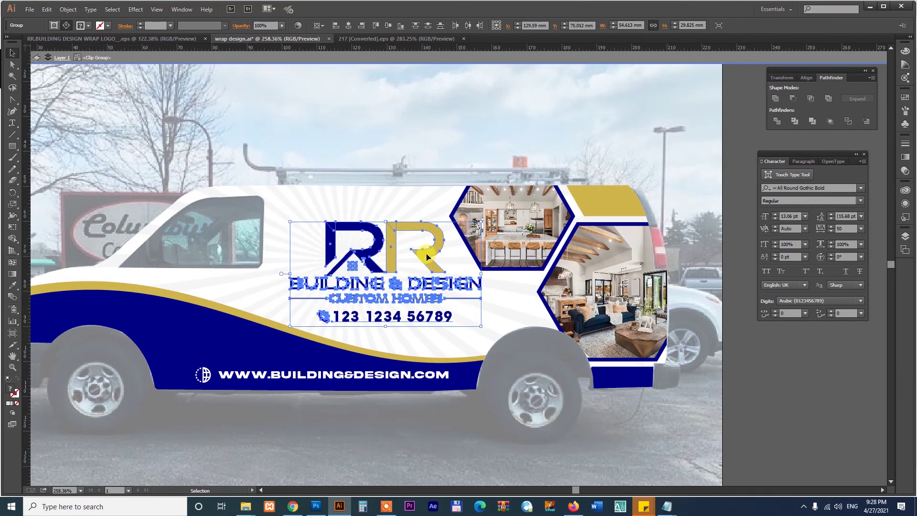
key(Escape)
click(764, 371)
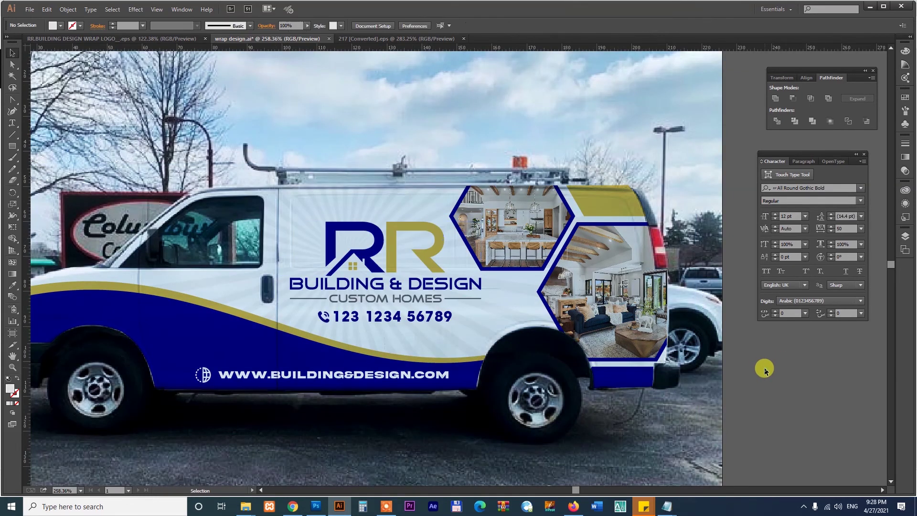
key(ctrl+minus)
key(ctrl+minus)
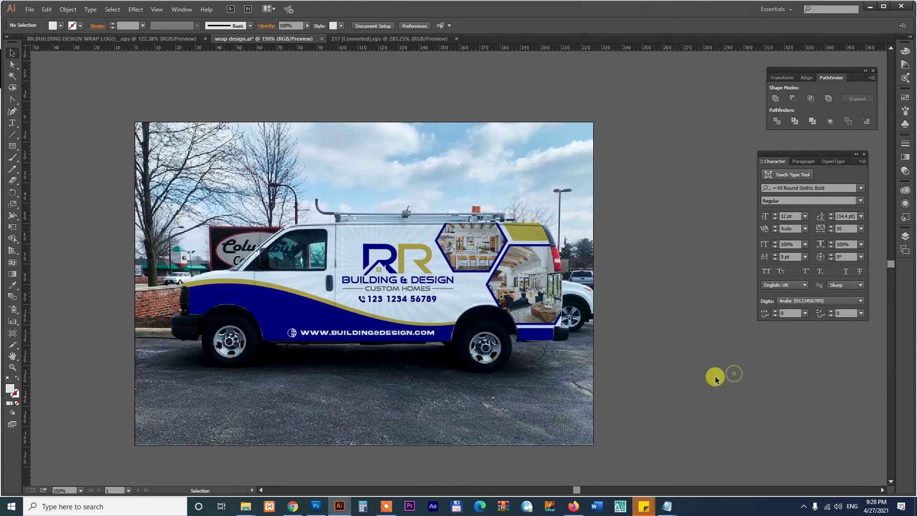
key(ctrl+minus)
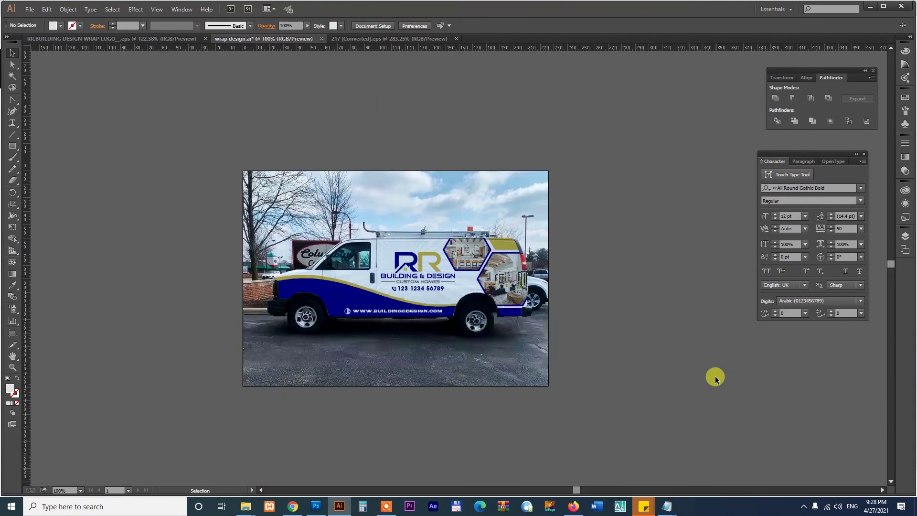
- Duplicate the van artboard to the right of the original with the Artboard tool
drag(498, 384, 334, 394)
click(336, 374)
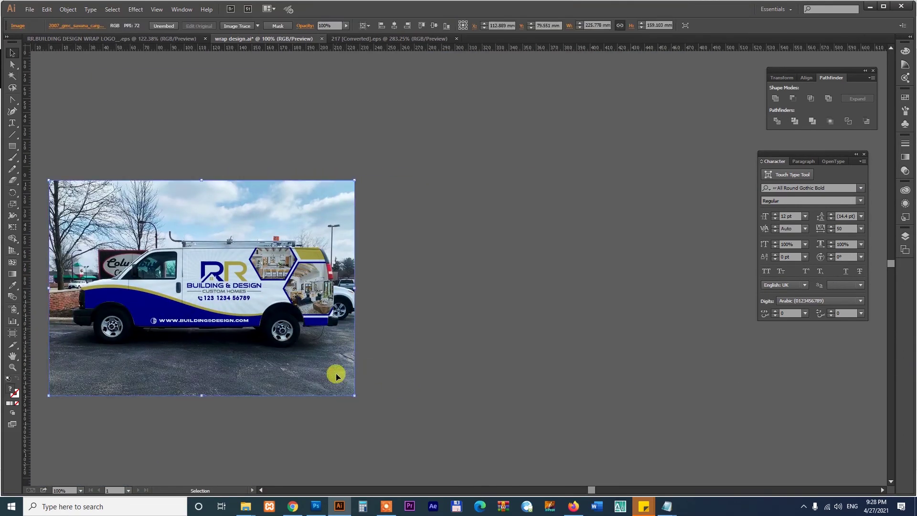
key(shift+o)
mouse_move(291, 316)
mouse_down()
mouse_move(661, 323)
mouse_move(635, 321)
mouse_up()
key(v)
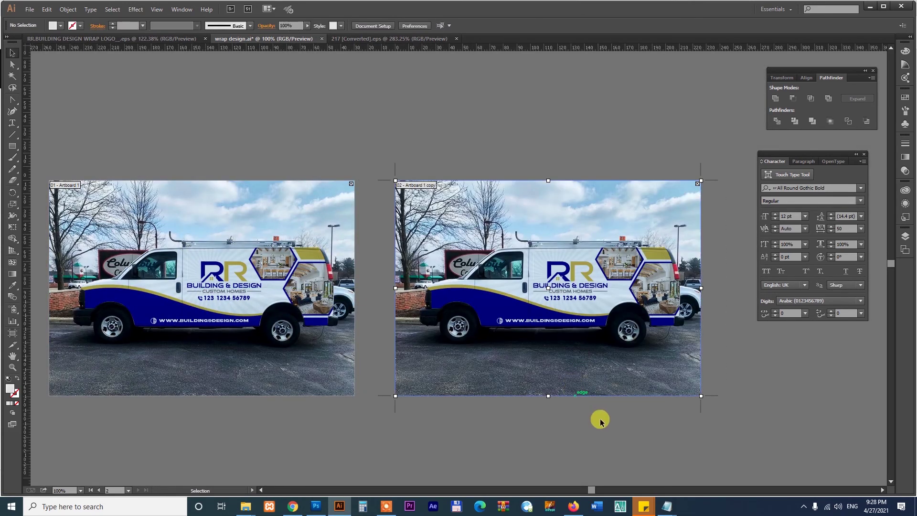
click(588, 367)
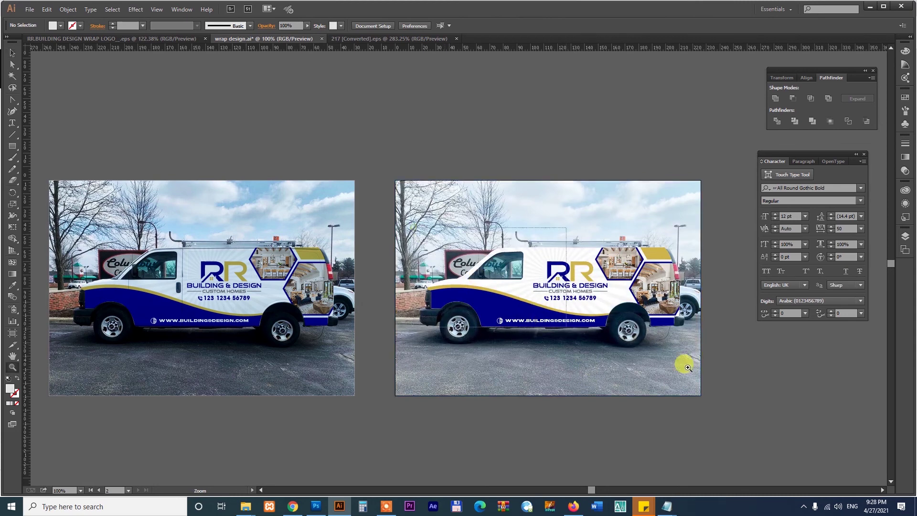
scroll(619, 370, up, 5)
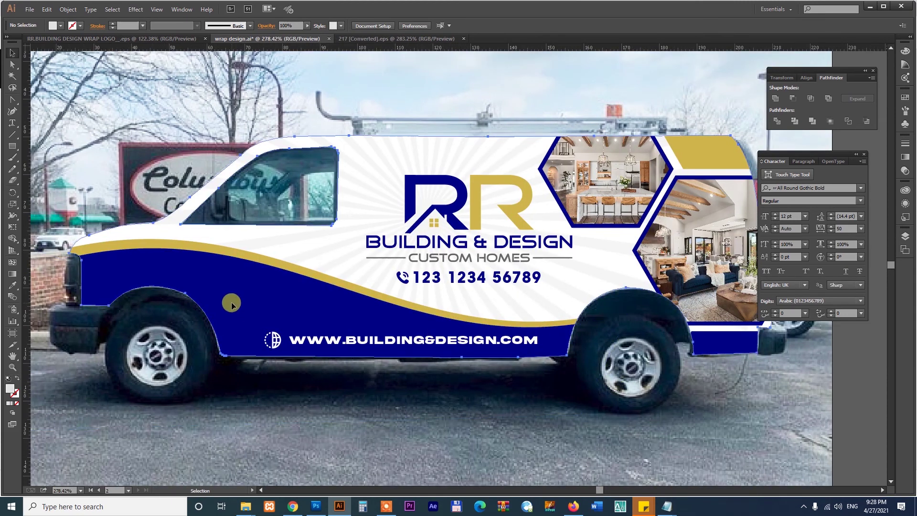
- On the copy, colour the wave gold and the thin stripe above it navy
double_click(237, 295)
key(i)
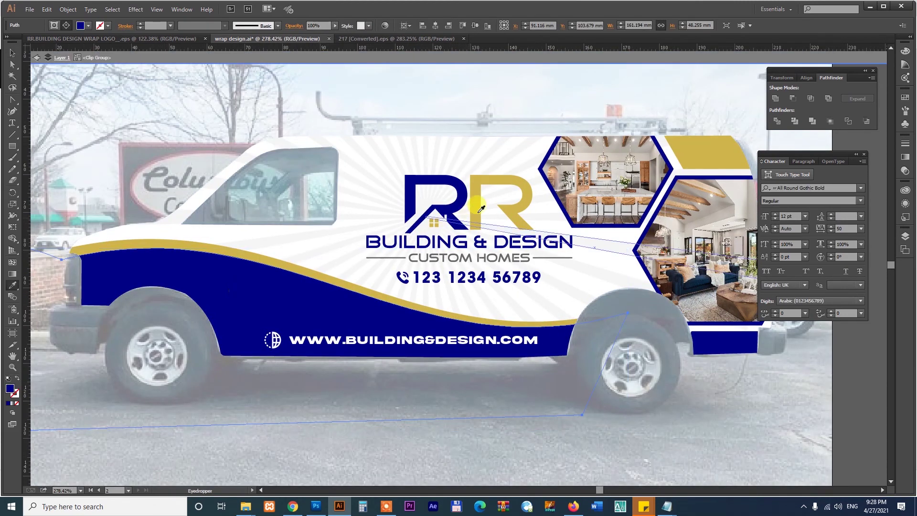
click(487, 194)
click(352, 285)
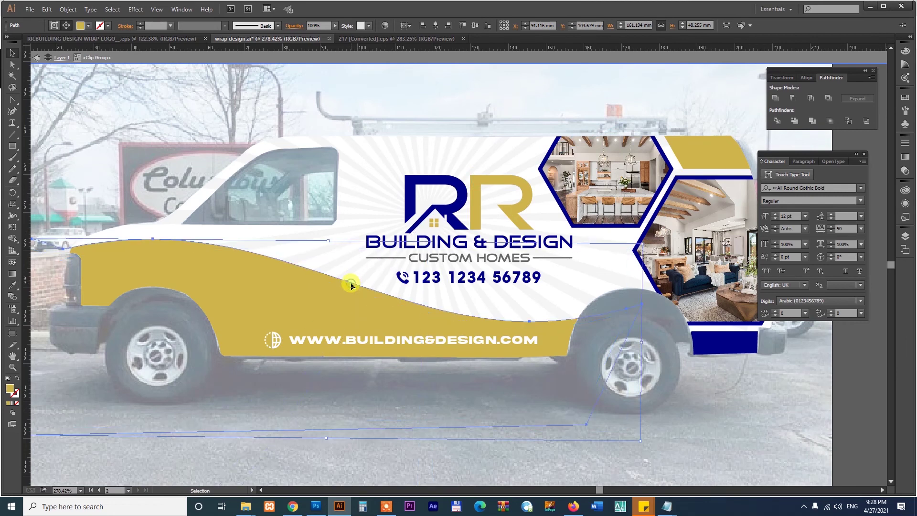
key(i)
click(449, 181)
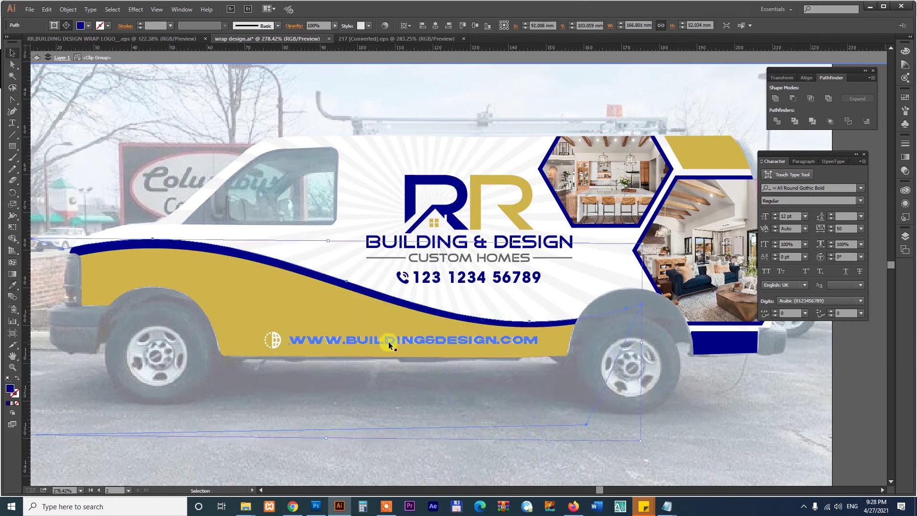
- Colour the copy's URL text and globe icon navy
click(388, 341)
shift+click(273, 340)
key(i)
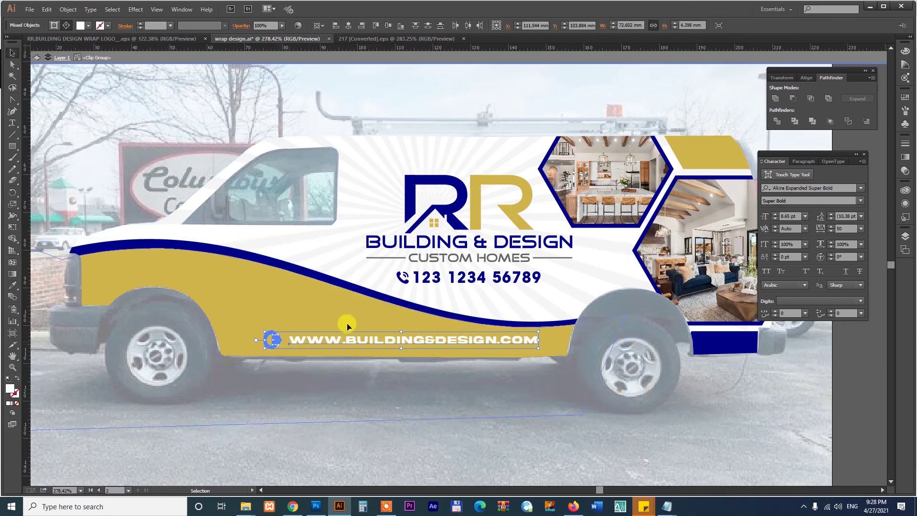
click(467, 200)
click(462, 187)
key(v)
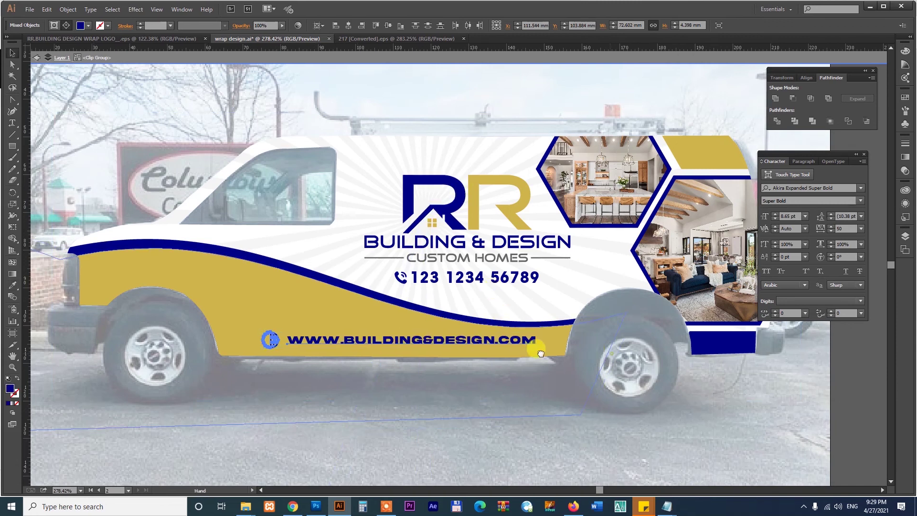
- Make the copy's bottom bar gold and the top shape above the photos navy
scroll(568, 357, right, 3)
click(630, 340)
key(i)
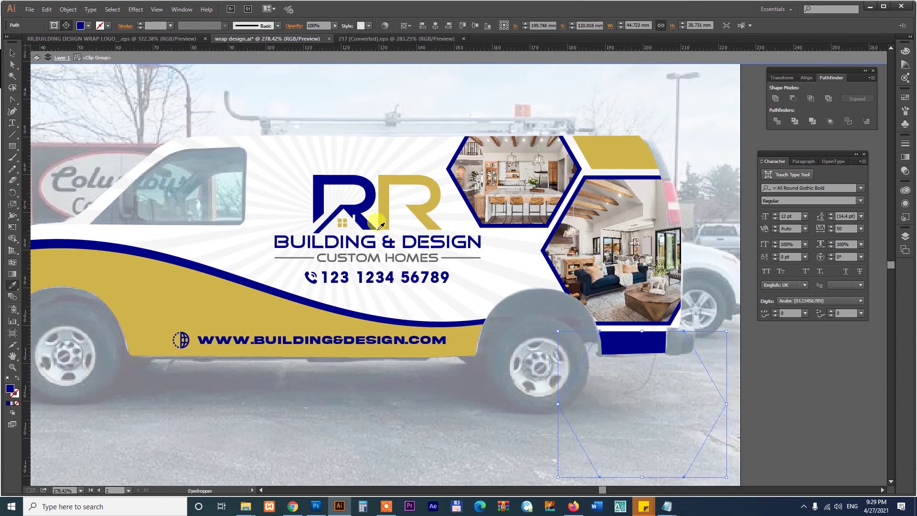
click(210, 289)
ctrl+click(623, 153)
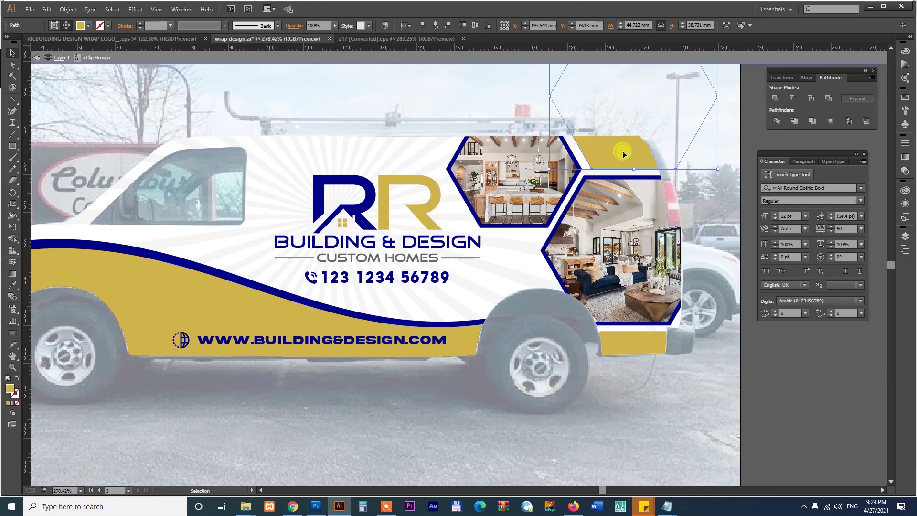
click(321, 177)
key(a)
click(828, 403)
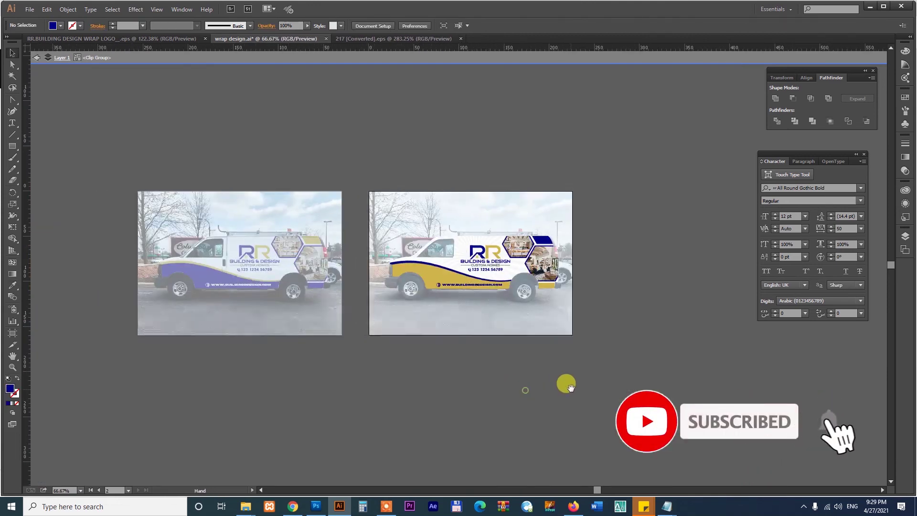
- Bring the right van photo to the front and set its blend mode to Darken
click(535, 320)
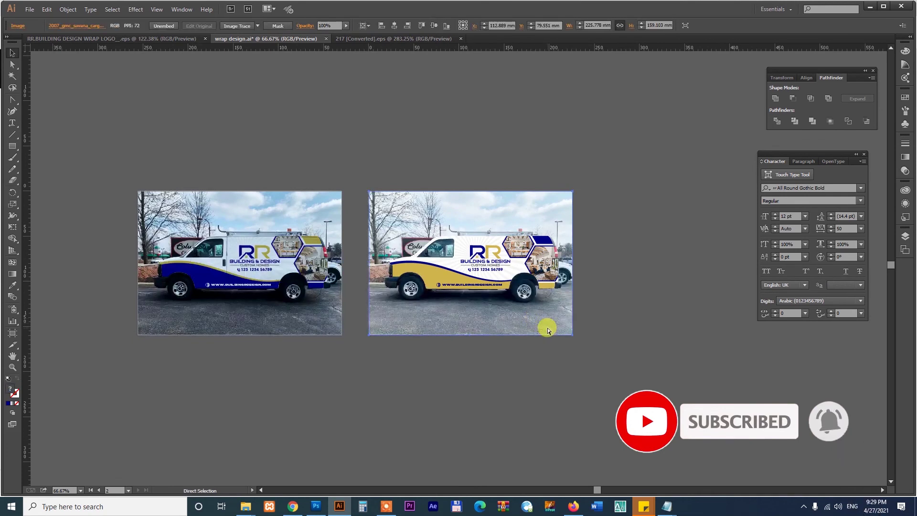
key(ctrl+shift+bracketright)
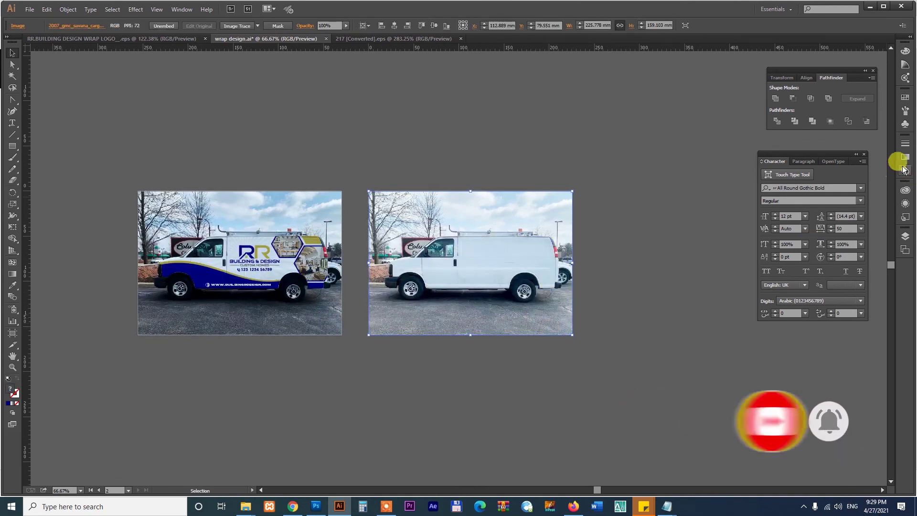
click(905, 170)
click(810, 149)
click(811, 172)
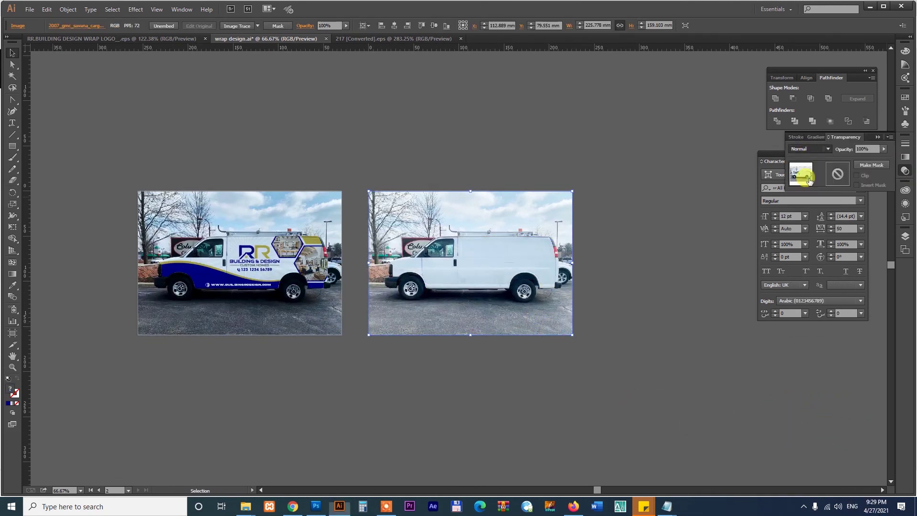
click(518, 346)
- Zoom to frame both vans, save the file, and switch to the browser's YouTube channel tab
key(z)
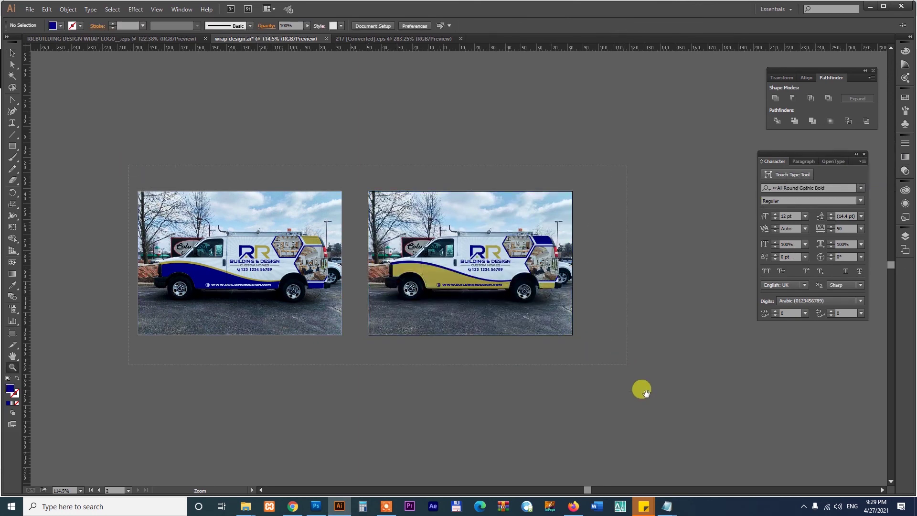
click(642, 386)
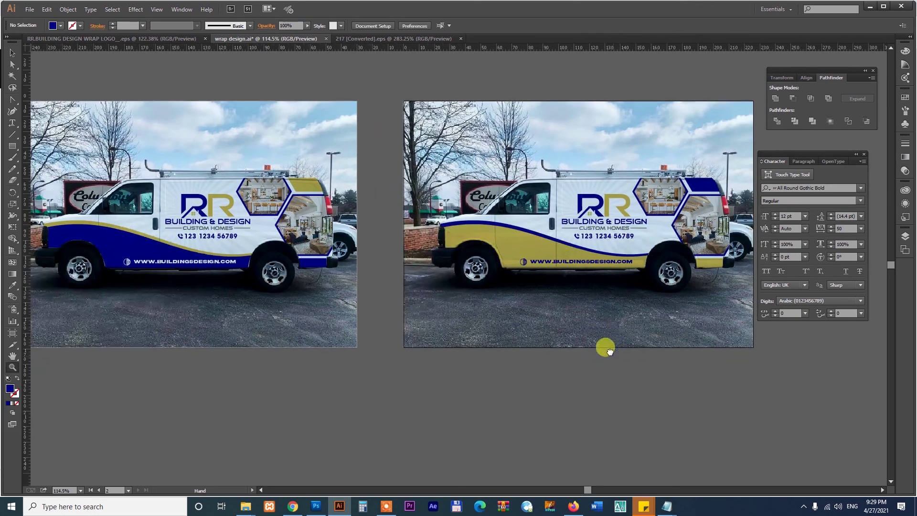
drag(610, 352, 608, 350)
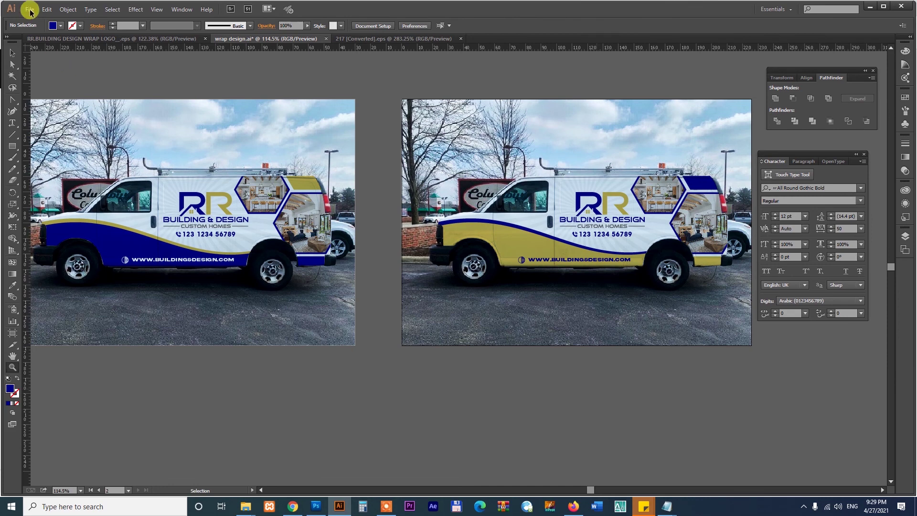
key(ctrl+s)
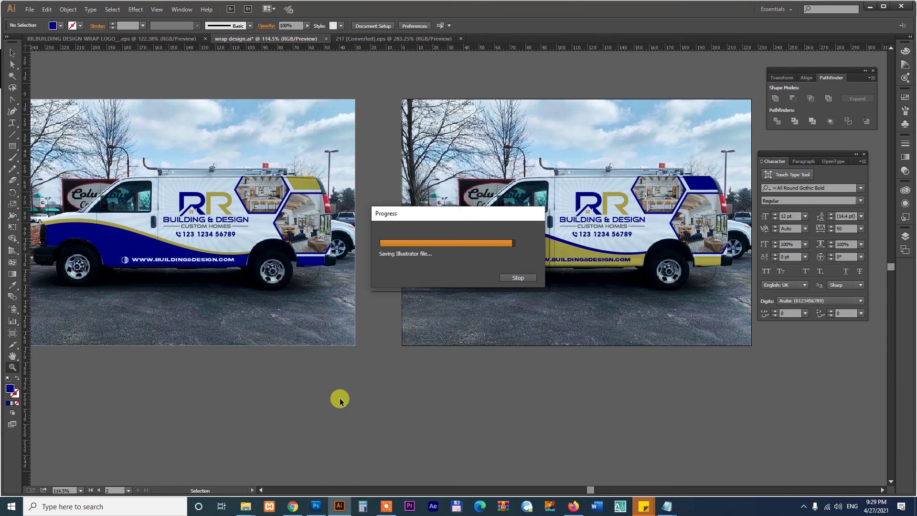
click(297, 510)
click(426, 9)
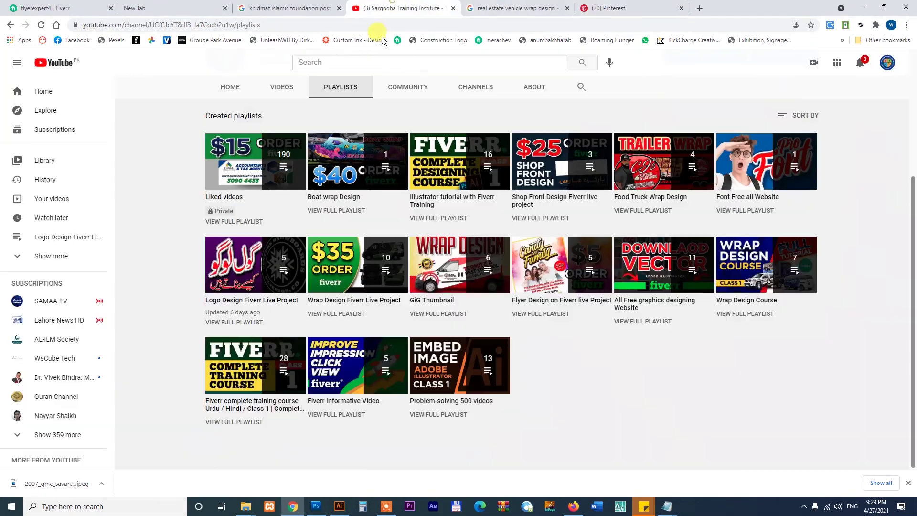